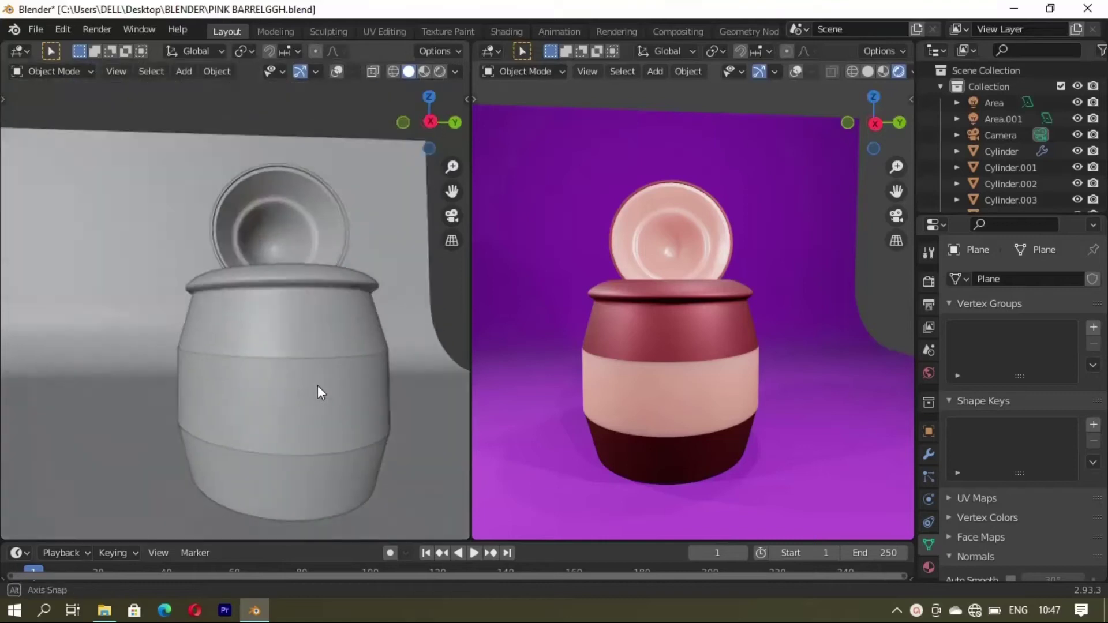
# Step: Add a cylinder mesh and raise it 1 m along Z
pyautogui.moveTo(317, 385)
pyautogui.mouseDown(button='middle')
pyautogui.moveTo(292, 398)
pyautogui.moveTo(338, 428)
pyautogui.moveTo(245, 437)
pyautogui.moveTo(144, 427)
pyautogui.moveTo(374, 402)
pyautogui.moveTo(377, 424)
pyautogui.moveTo(547, 413)
pyautogui.moveTo(499, 401)
pyautogui.moveTo(483, 375)
pyautogui.moveTo(568, 389)
pyautogui.moveTo(891, 388)
pyautogui.moveTo(660, 411)
pyautogui.moveTo(745, 398)
pyautogui.moveTo(810, 422)
pyautogui.moveTo(829, 418)
pyautogui.moveTo(835, 327)
pyautogui.moveTo(873, 356)
pyautogui.moveTo(890, 398)
pyautogui.moveTo(604, 381)
pyautogui.mouseUp(button='middle')
pyautogui.scroll(-2, 309, 431)
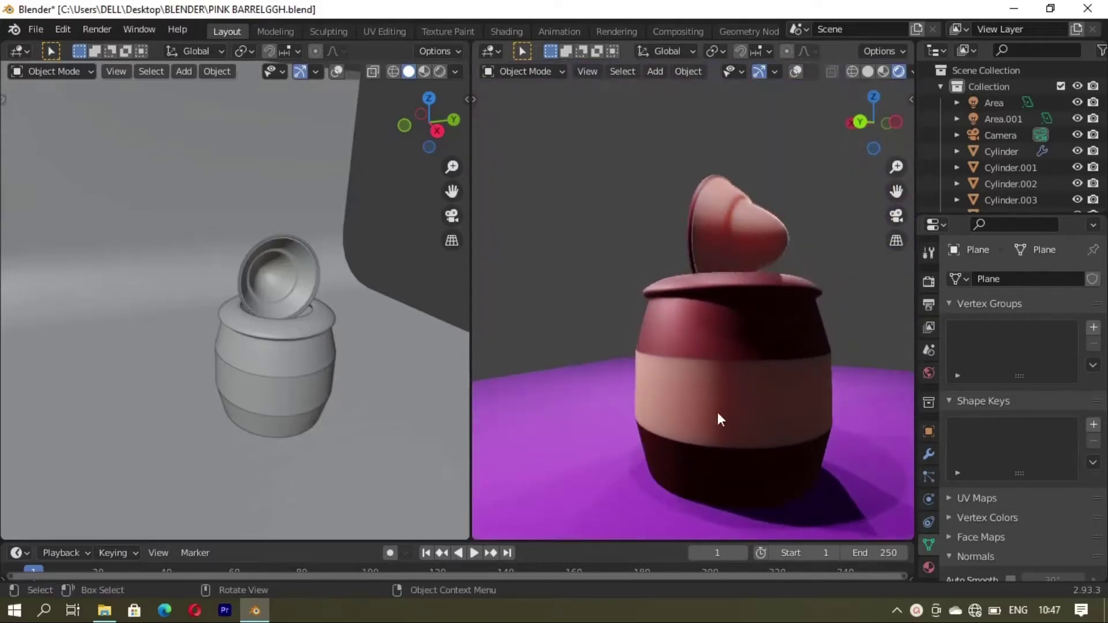
pyautogui.moveTo(720, 417)
pyautogui.mouseDown(button='middle')
pyautogui.moveTo(767, 411)
pyautogui.moveTo(799, 390)
pyautogui.moveTo(563, 407)
pyautogui.mouseUp(button='middle')
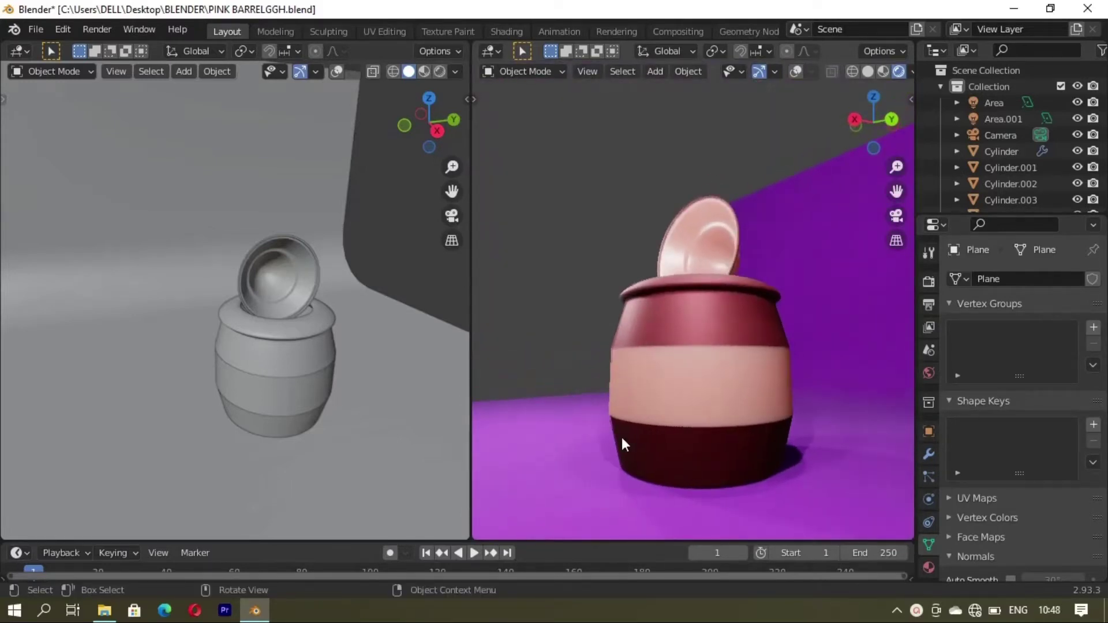
pyautogui.moveTo(623, 439)
pyautogui.mouseDown(button='middle')
pyautogui.moveTo(811, 440)
pyautogui.moveTo(510, 427)
pyautogui.mouseUp(button='middle')
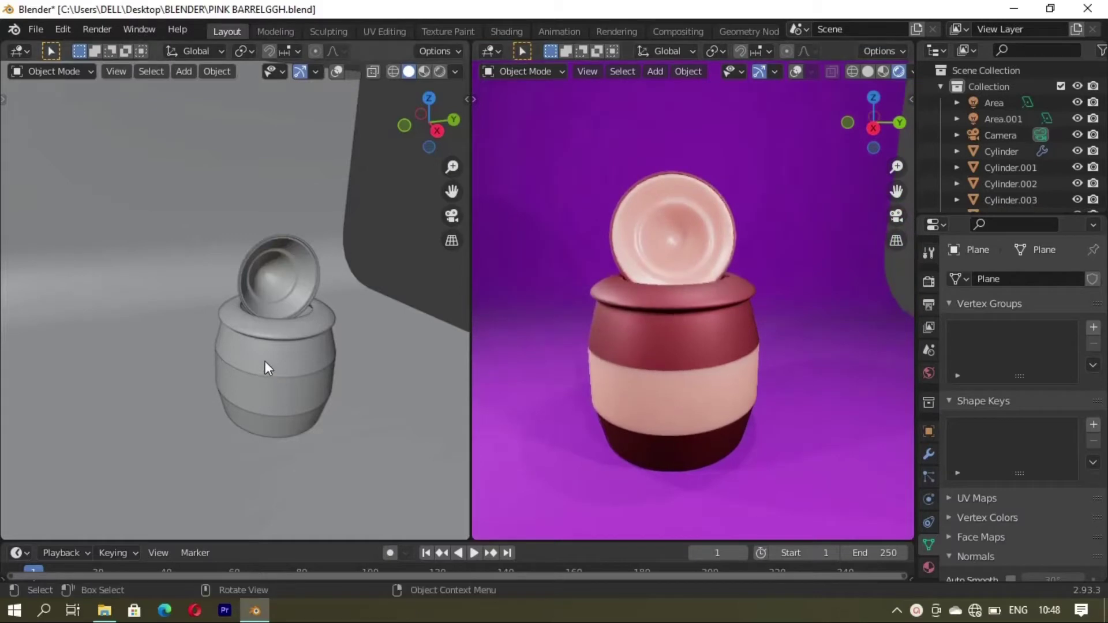
pyautogui.moveTo(265, 361)
pyautogui.mouseDown(button='middle')
pyautogui.moveTo(263, 351)
pyautogui.moveTo(246, 360)
pyautogui.moveTo(244, 378)
pyautogui.moveTo(393, 389)
pyautogui.moveTo(241, 385)
pyautogui.moveTo(276, 396)
pyautogui.moveTo(212, 409)
pyautogui.moveTo(259, 386)
pyautogui.mouseUp(button='middle')
pyautogui.scroll(3, 266, 378)
pyautogui.moveTo(375, 407)
pyautogui.mouseDown(button='middle')
pyautogui.moveTo(348, 380)
pyautogui.moveTo(293, 377)
pyautogui.moveTo(279, 354)
pyautogui.mouseUp(button='middle')
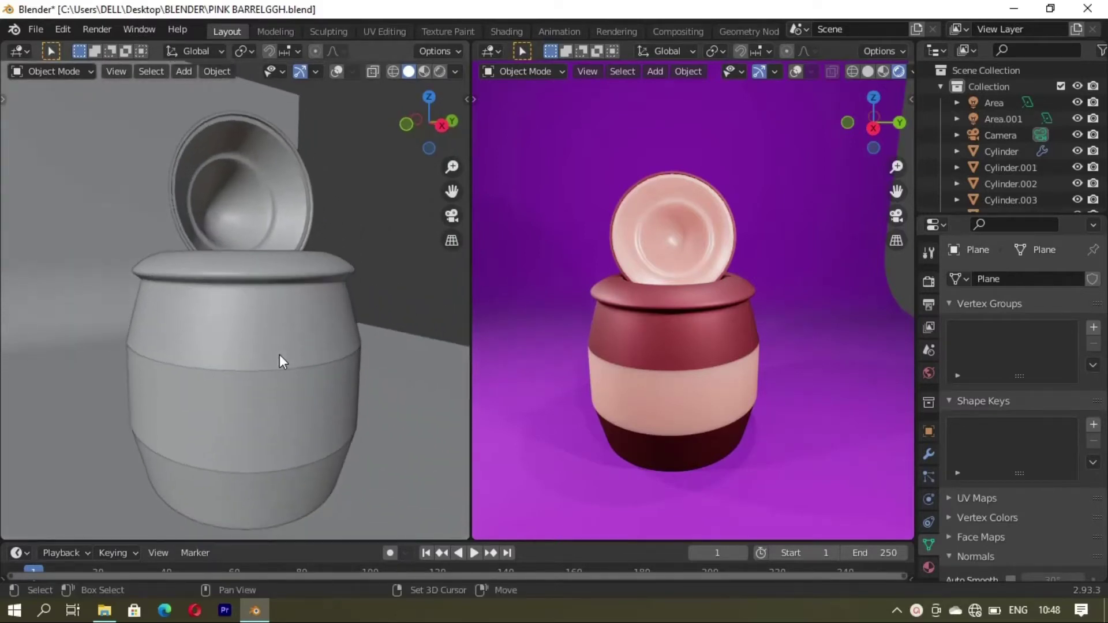
pyautogui.moveTo(677, 387); pyautogui.dragTo(707, 334, button='middle')
pyautogui.scroll(2, 707, 378)
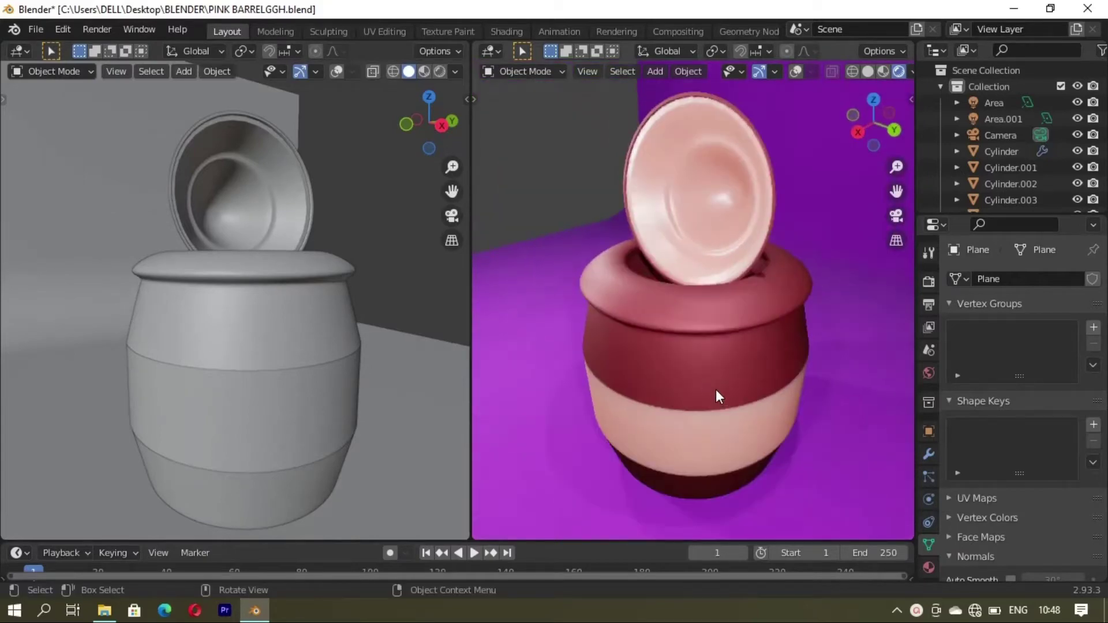
pyautogui.keyDown('shift'); pyautogui.scroll(-3, 707, 357); pyautogui.keyUp('shift')
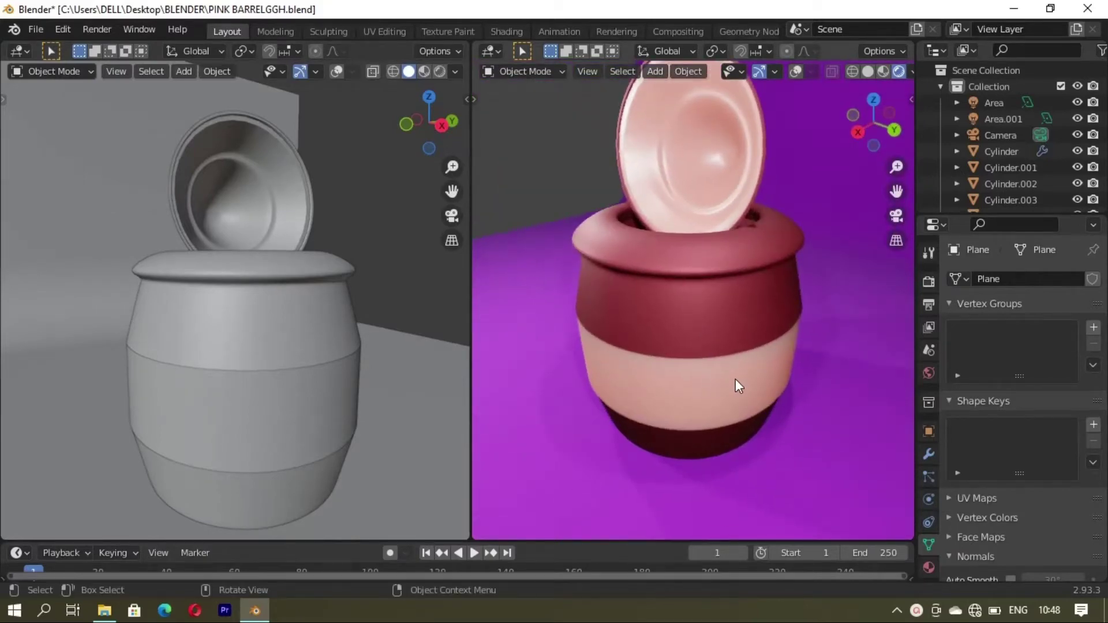
pyautogui.moveTo(781, 380)
pyautogui.mouseDown(button='middle')
pyautogui.moveTo(818, 373)
pyautogui.moveTo(815, 383)
pyautogui.moveTo(738, 382)
pyautogui.moveTo(675, 316)
pyautogui.moveTo(686, 329)
pyautogui.moveTo(773, 328)
pyautogui.mouseUp(button='middle')
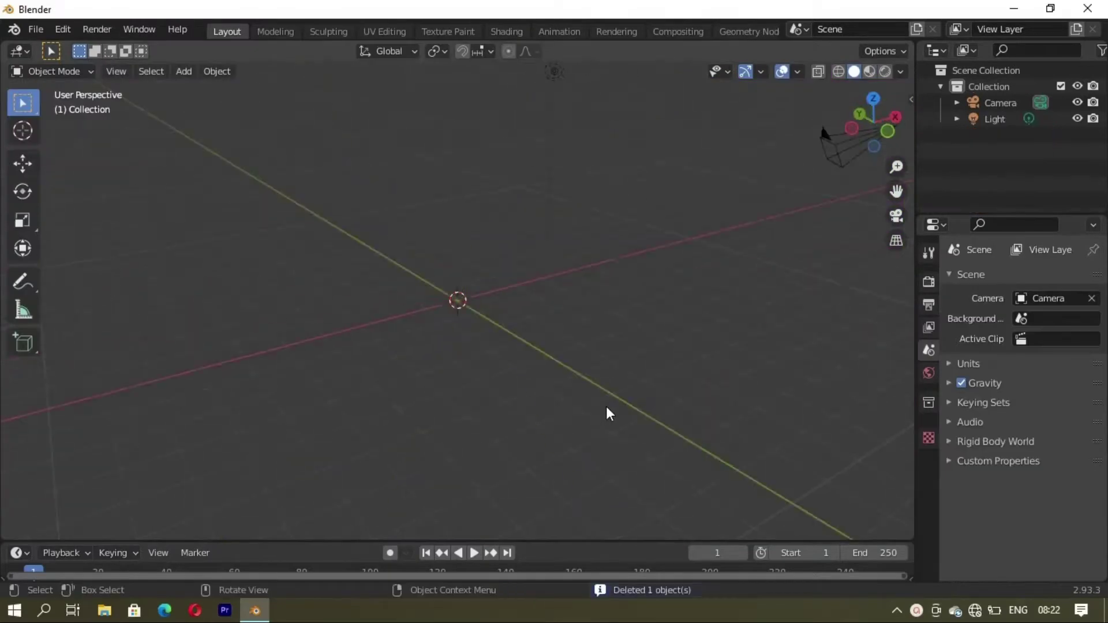
pyautogui.hotkey('shift', 'a')
pyautogui.moveTo(524, 267)
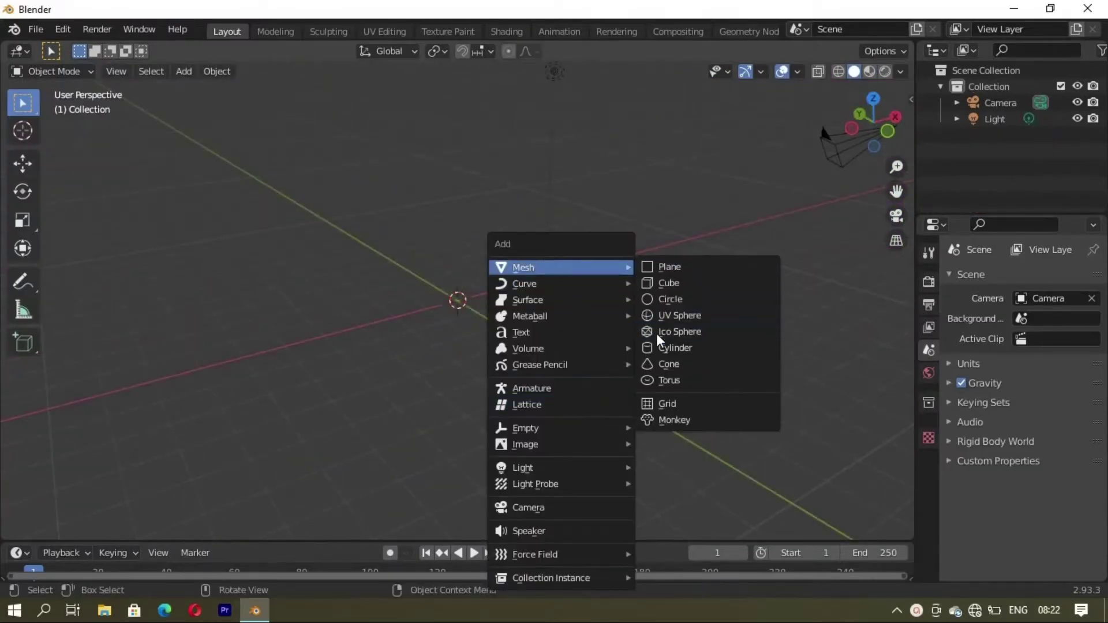
pyautogui.click(670, 351)
pyautogui.write('gz')
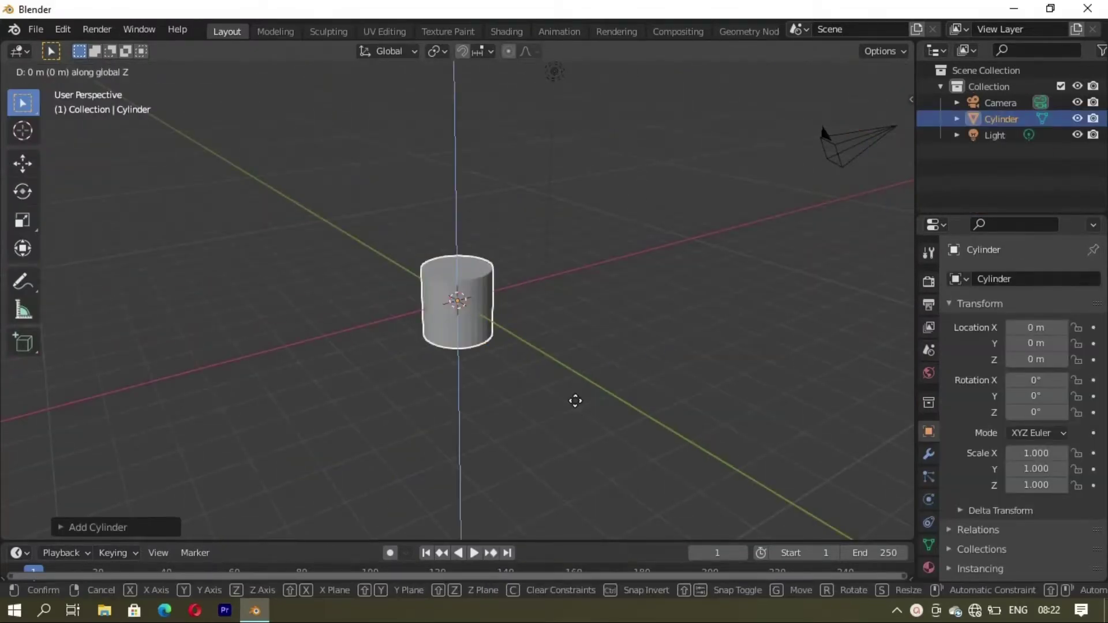
pyautogui.write('1')
pyautogui.press('Return')
# Step: In Edit Mode, select only the cylinder's top face and inset it to form a rim
pyautogui.moveTo(576, 400)
pyautogui.mouseDown(button='middle')
pyautogui.moveTo(599, 396)
pyautogui.moveTo(430, 332)
pyautogui.moveTo(449, 330)
pyautogui.moveTo(465, 352)
pyautogui.moveTo(532, 302)
pyautogui.moveTo(520, 386)
pyautogui.moveTo(504, 388)
pyautogui.moveTo(628, 391)
pyautogui.moveTo(504, 378)
pyautogui.moveTo(531, 383)
pyautogui.moveTo(506, 284)
pyautogui.mouseUp(button='middle')
pyautogui.scroll(3, 431, 333)
pyautogui.scroll(-1, 465, 353)
pyautogui.press('Tab')
pyautogui.click(505, 378)
pyautogui.click(506, 284)
pyautogui.moveTo(523, 366)
pyautogui.mouseDown(button='middle')
pyautogui.moveTo(530, 431)
pyautogui.moveTo(520, 421)
pyautogui.moveTo(531, 417)
pyautogui.mouseUp(button='middle')
pyautogui.press('i')
pyautogui.click(527, 424)
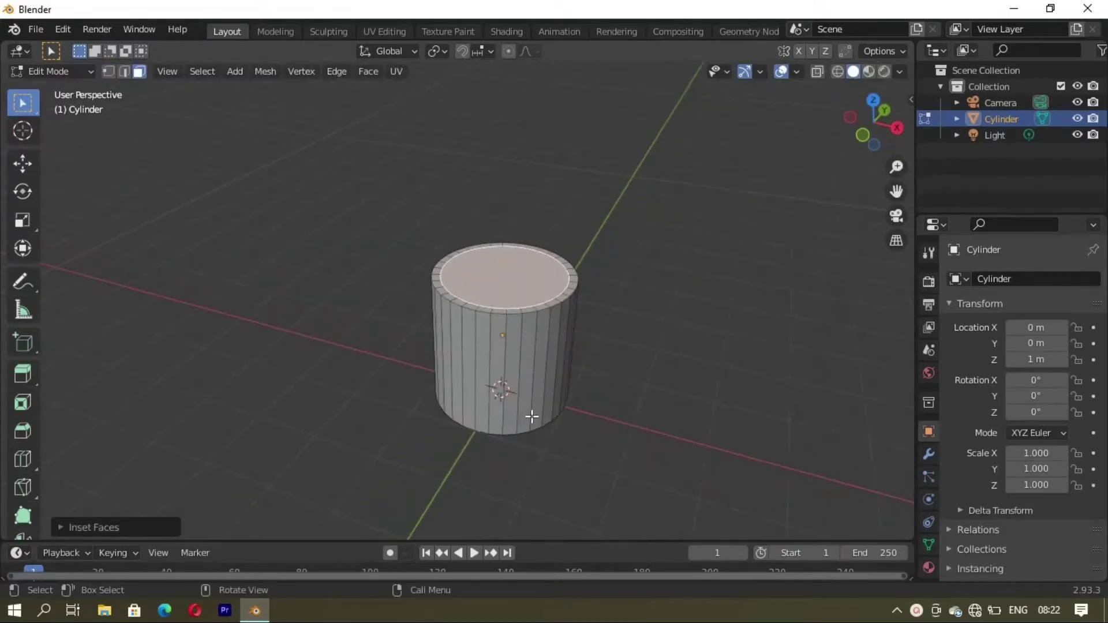
pyautogui.press('s')
pyautogui.rightClick(539, 434)
# Step: Extrude the inset face down twice and resize the inner floor, then deselect and switch to edge mode
pyautogui.press('e')
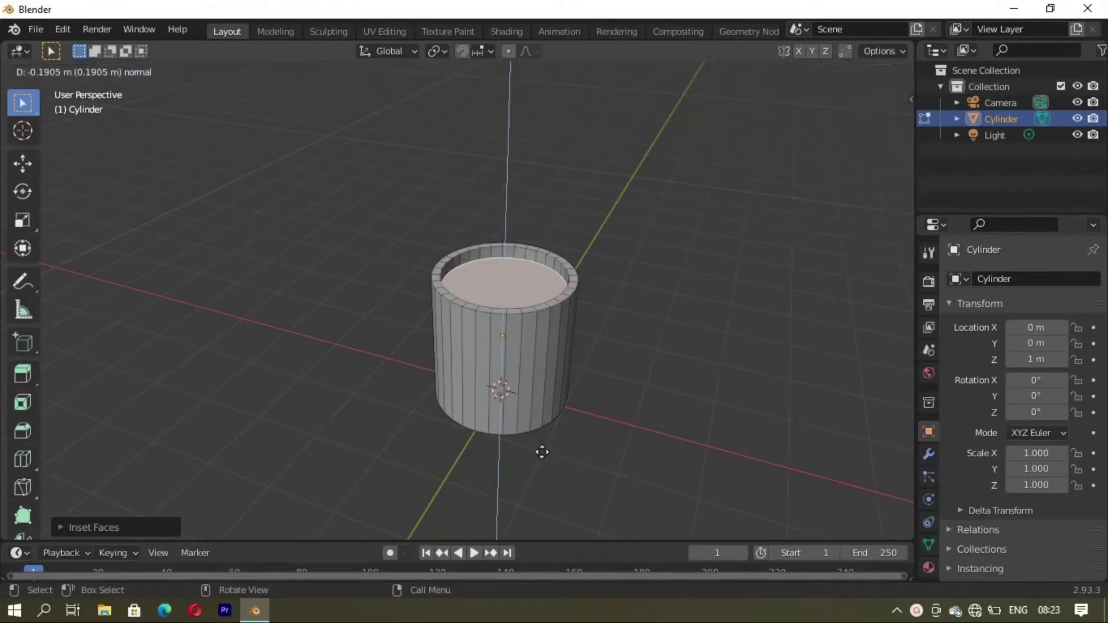
pyautogui.click(551, 531)
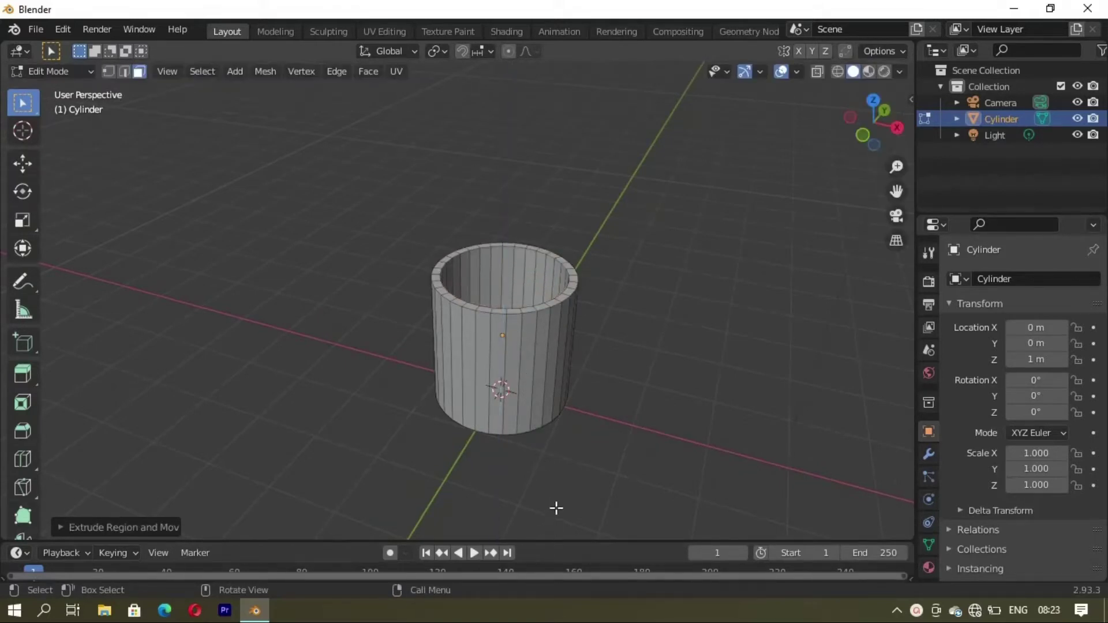
pyautogui.moveTo(553, 507)
pyautogui.mouseDown(button='middle')
pyautogui.moveTo(509, 433)
pyautogui.moveTo(564, 366)
pyautogui.moveTo(531, 398)
pyautogui.moveTo(489, 355)
pyautogui.moveTo(549, 334)
pyautogui.moveTo(504, 359)
pyautogui.moveTo(613, 341)
pyautogui.moveTo(529, 331)
pyautogui.moveTo(495, 369)
pyautogui.moveTo(511, 368)
pyautogui.mouseUp(button='middle')
pyautogui.press('e')
pyautogui.click(566, 388)
pyautogui.press('s')
pyautogui.click(548, 386)
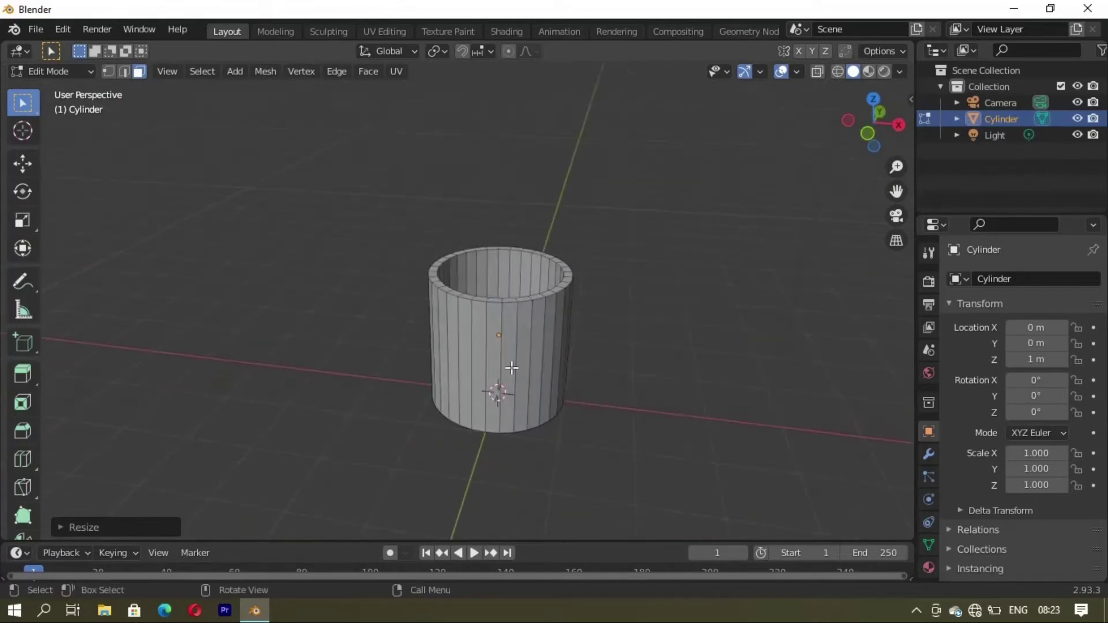
pyautogui.moveTo(504, 319)
pyautogui.mouseDown(button='middle')
pyautogui.moveTo(511, 383)
pyautogui.moveTo(469, 262)
pyautogui.moveTo(440, 308)
pyautogui.mouseUp(button='middle')
pyautogui.scroll(3, 470, 262)
pyautogui.hotkey('alt', 'a')
pyautogui.press('2')
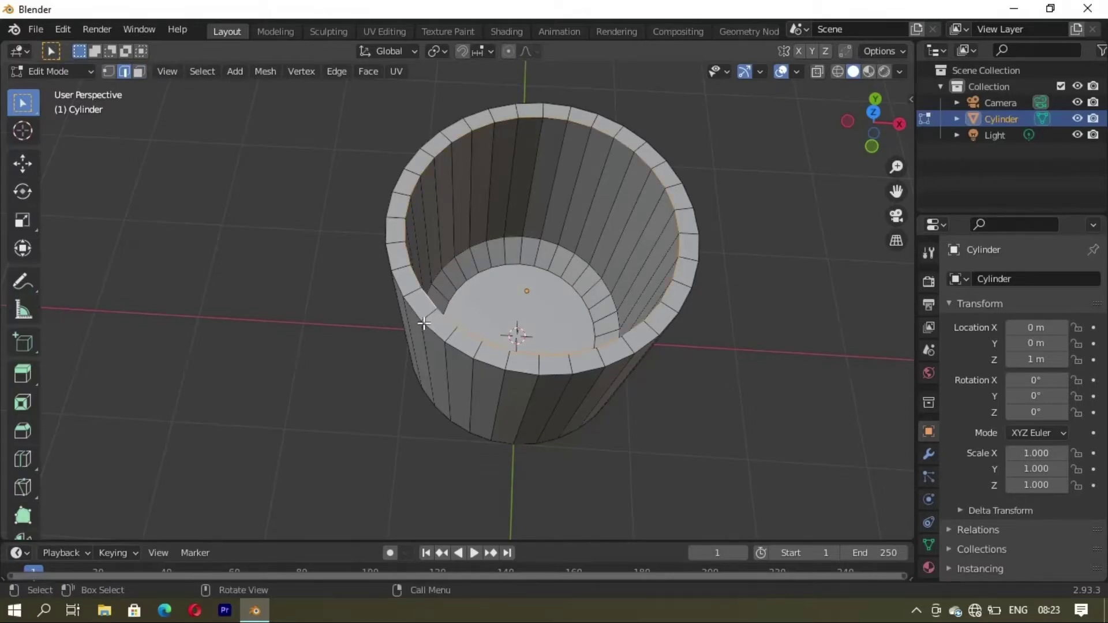
# Step: Extrude the top rim loop and scale the new rings inward into a sloping shoulder
pyautogui.moveTo(621, 344); pyautogui.dragTo(645, 309, button='middle')
pyautogui.press('g')
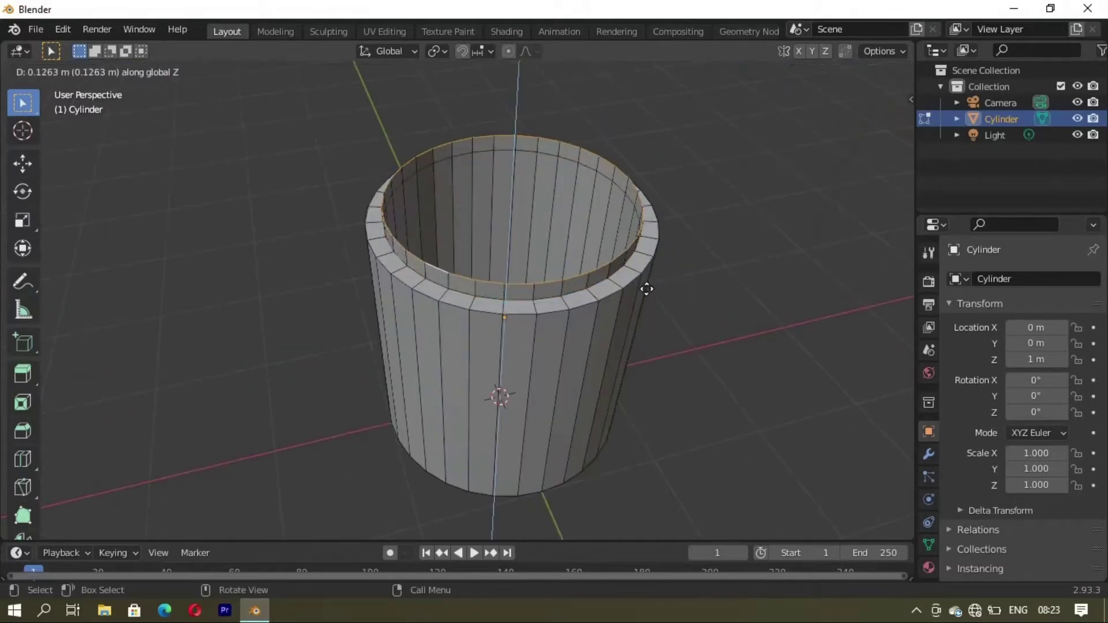
pyautogui.click(649, 282)
pyautogui.press('s')
pyautogui.click(626, 260)
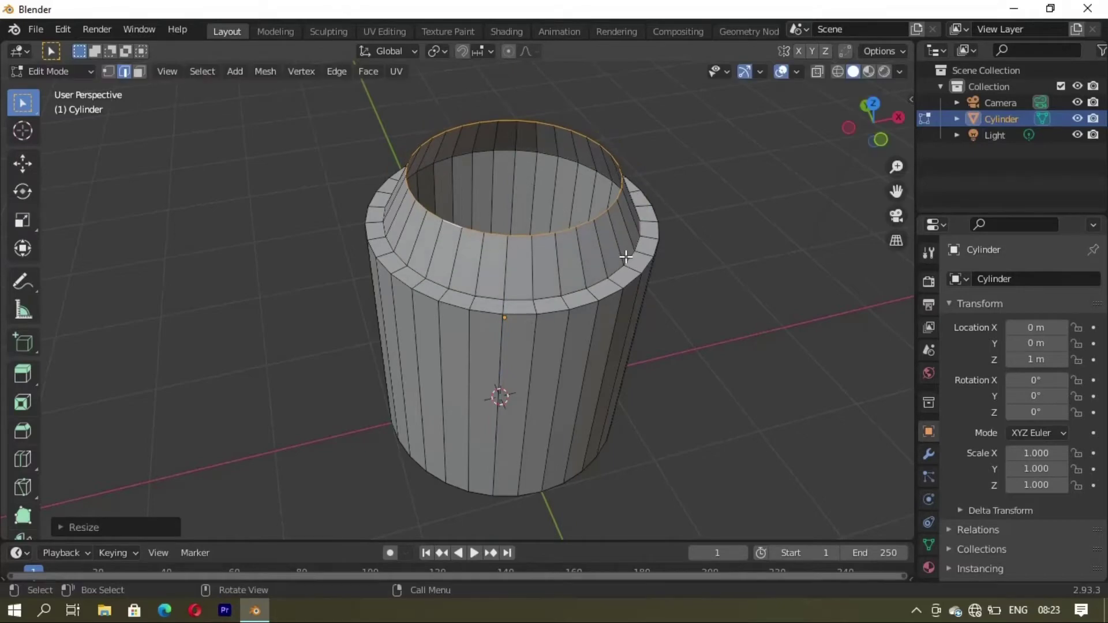
pyautogui.moveTo(626, 260)
pyautogui.mouseDown(button='middle')
pyautogui.moveTo(647, 349)
pyautogui.moveTo(484, 401)
pyautogui.moveTo(564, 329)
pyautogui.mouseUp(button='middle')
pyautogui.press('s')
pyautogui.click(596, 321)
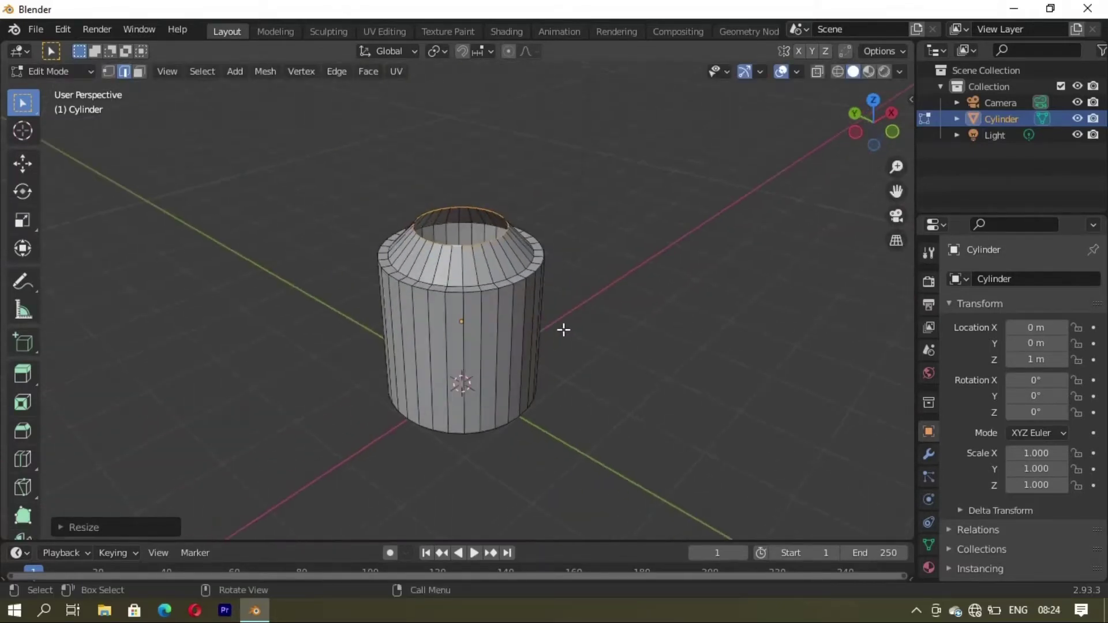
pyautogui.press('e')
pyautogui.click(570, 296)
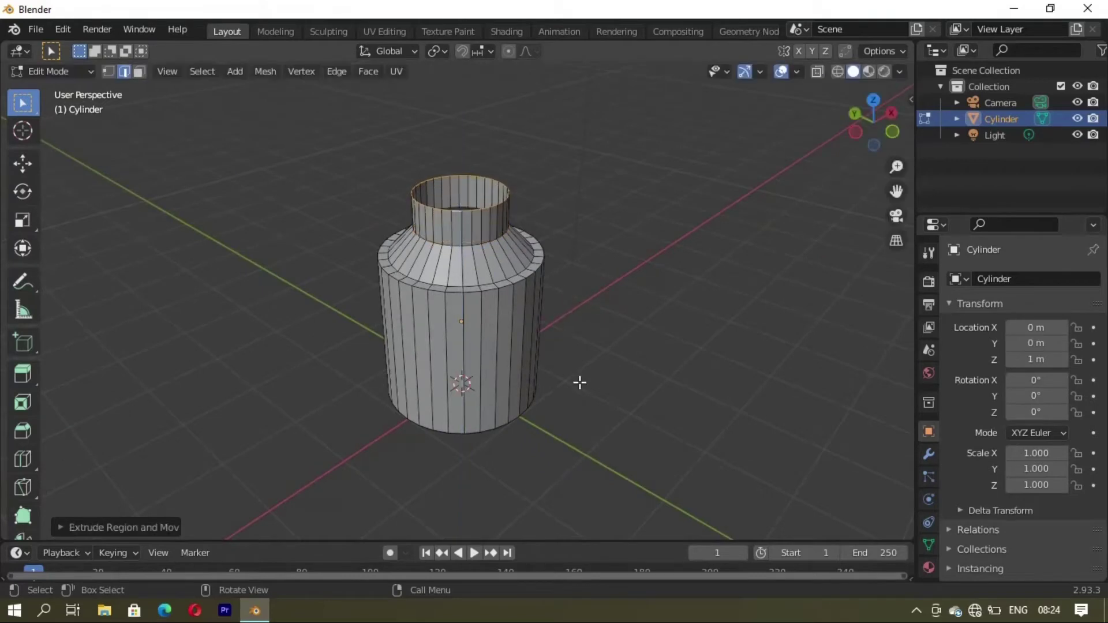
pyautogui.press('s')
pyautogui.click(538, 319)
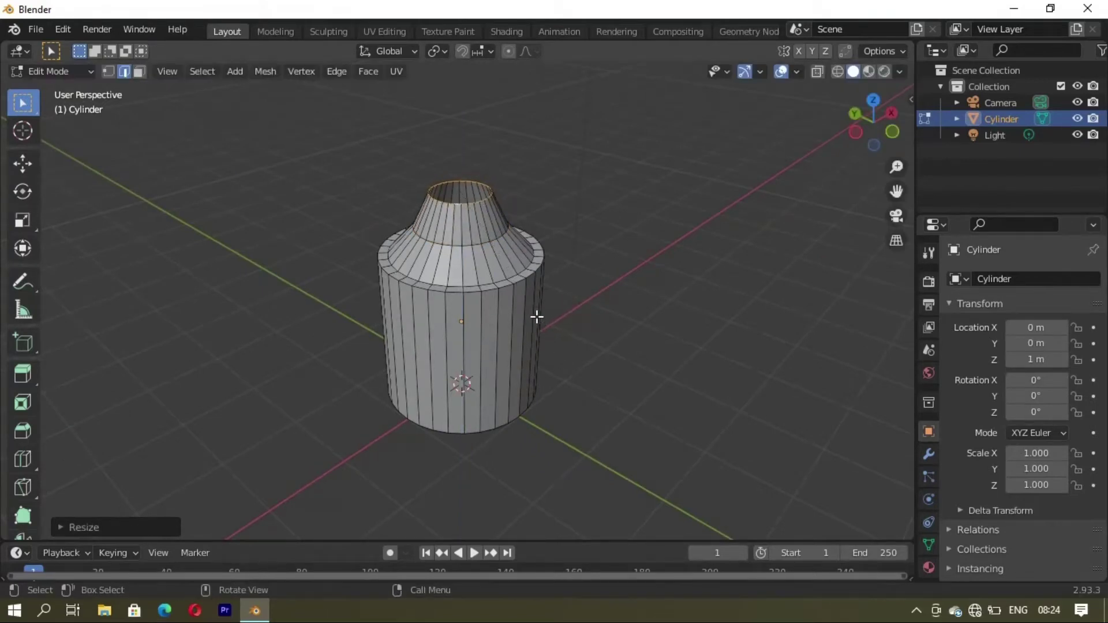
# Step: Extrude a vertical neck from the top ring and narrow its tip into a cone
pyautogui.press('e')
pyautogui.press('z')
pyautogui.click(539, 297)
pyautogui.moveTo(538, 297)
pyautogui.mouseDown(button='middle')
pyautogui.moveTo(539, 371)
pyautogui.moveTo(519, 421)
pyautogui.moveTo(583, 386)
pyautogui.mouseUp(button='middle')
pyautogui.press('s')
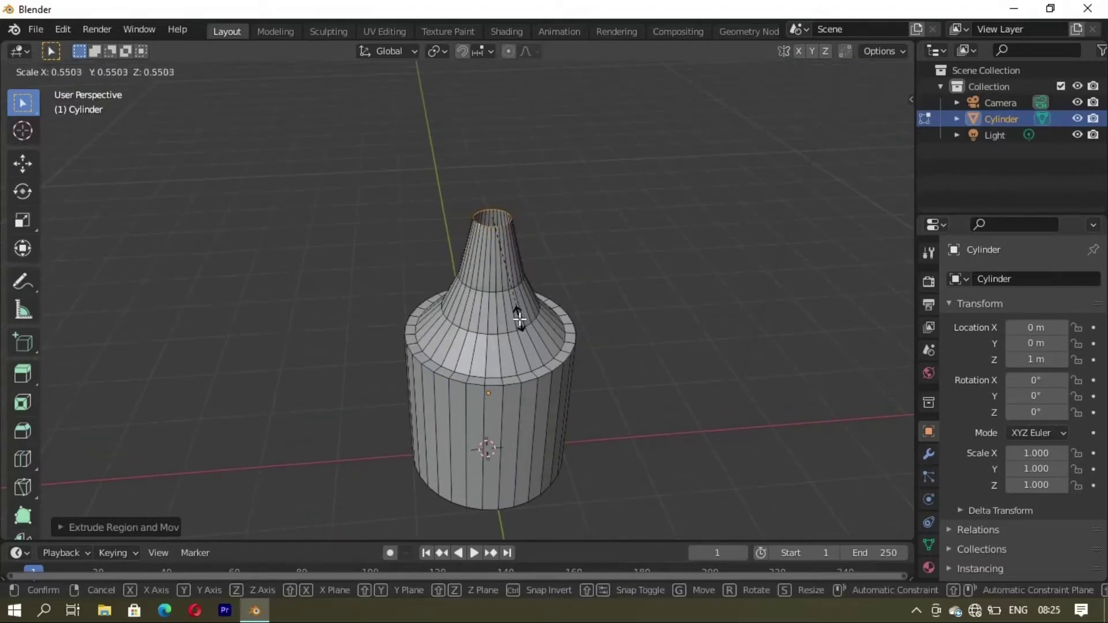
pyautogui.click(520, 320)
pyautogui.moveTo(520, 319)
pyautogui.mouseDown(button='middle')
pyautogui.moveTo(556, 354)
pyautogui.moveTo(559, 383)
pyautogui.moveTo(529, 343)
pyautogui.moveTo(514, 366)
pyautogui.moveTo(496, 363)
pyautogui.mouseUp(button='middle')
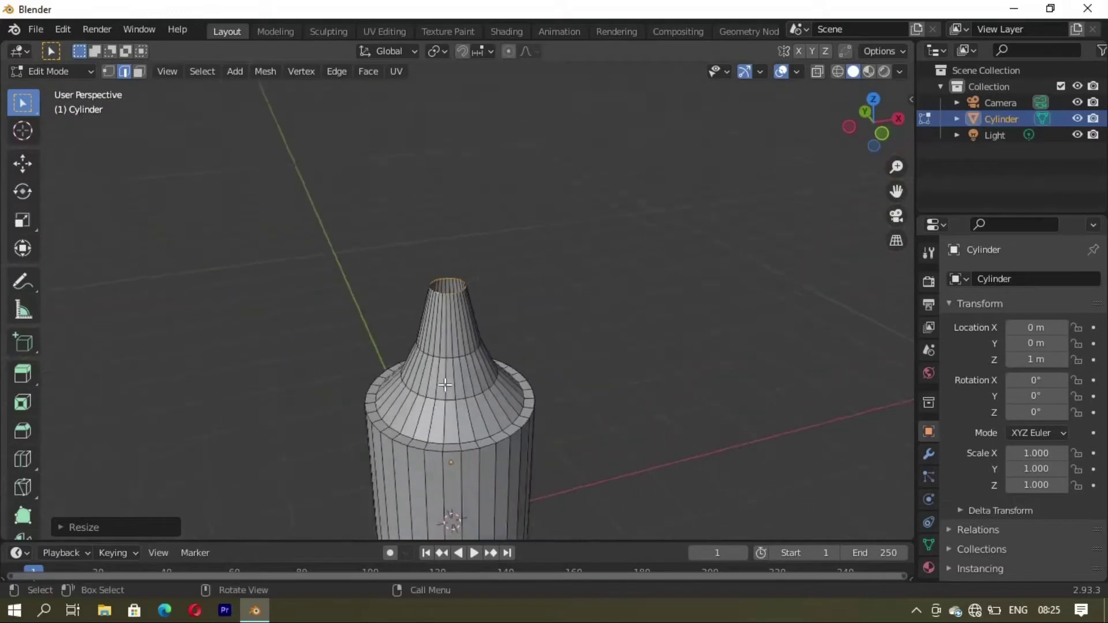
pyautogui.scroll(-2, 496, 363)
pyautogui.press('s')
pyautogui.click(482, 387)
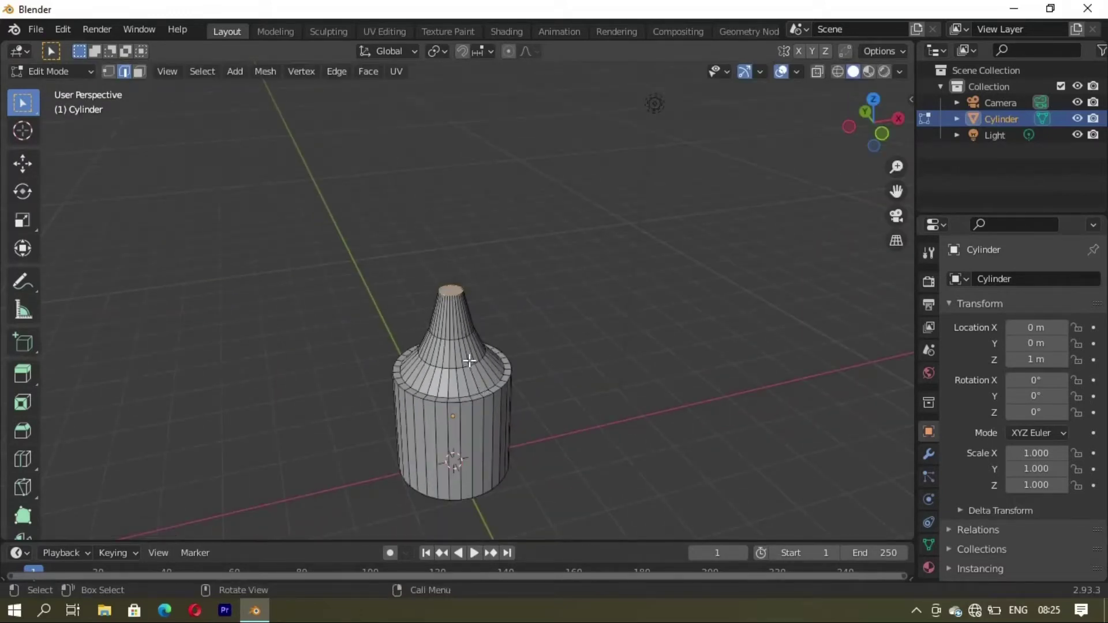
# Step: Move the neck tip ring up along Z and flatten it vertically
pyautogui.press('g')
pyautogui.press('z')
pyautogui.click(458, 306)
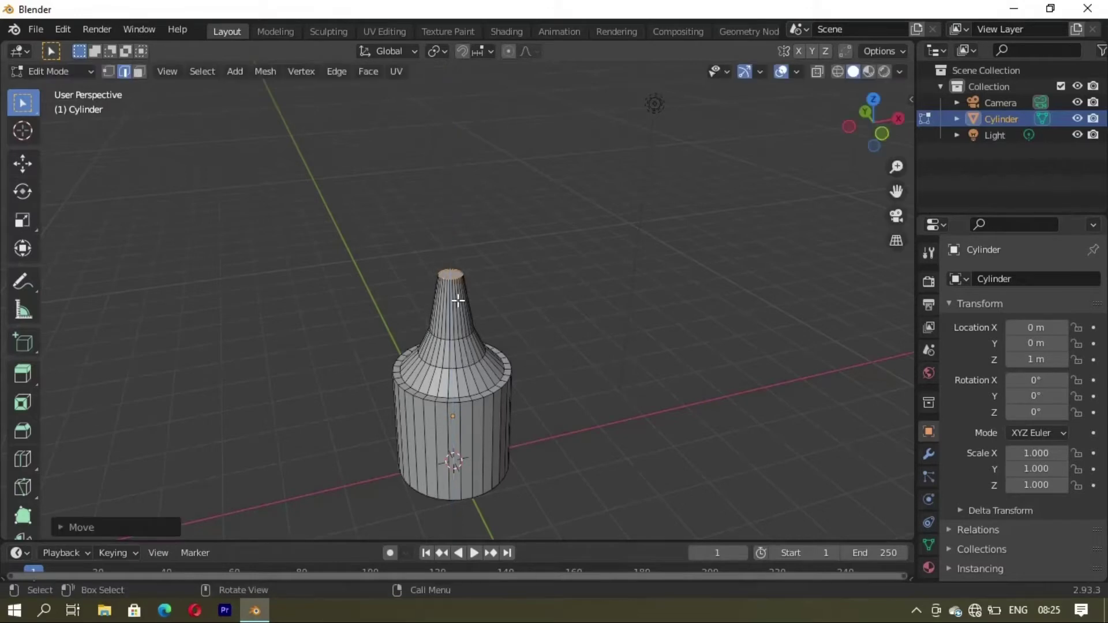
pyautogui.scroll(3, 467, 288)
pyautogui.scroll(2, 478, 291)
pyautogui.scroll(2, 472, 289)
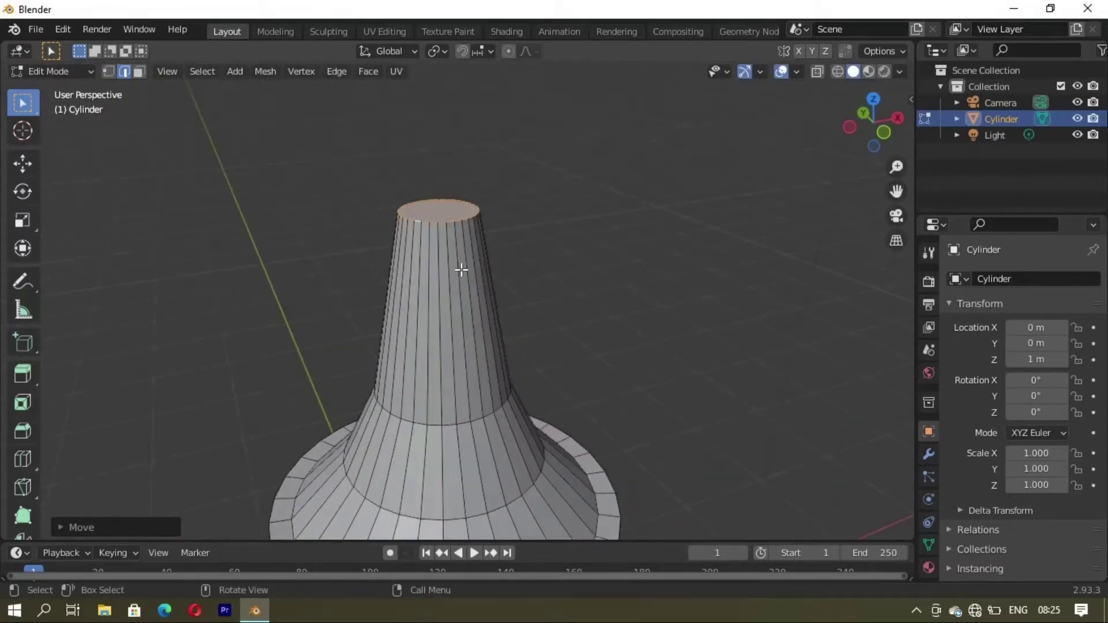
pyautogui.press('s')
pyautogui.press('z')
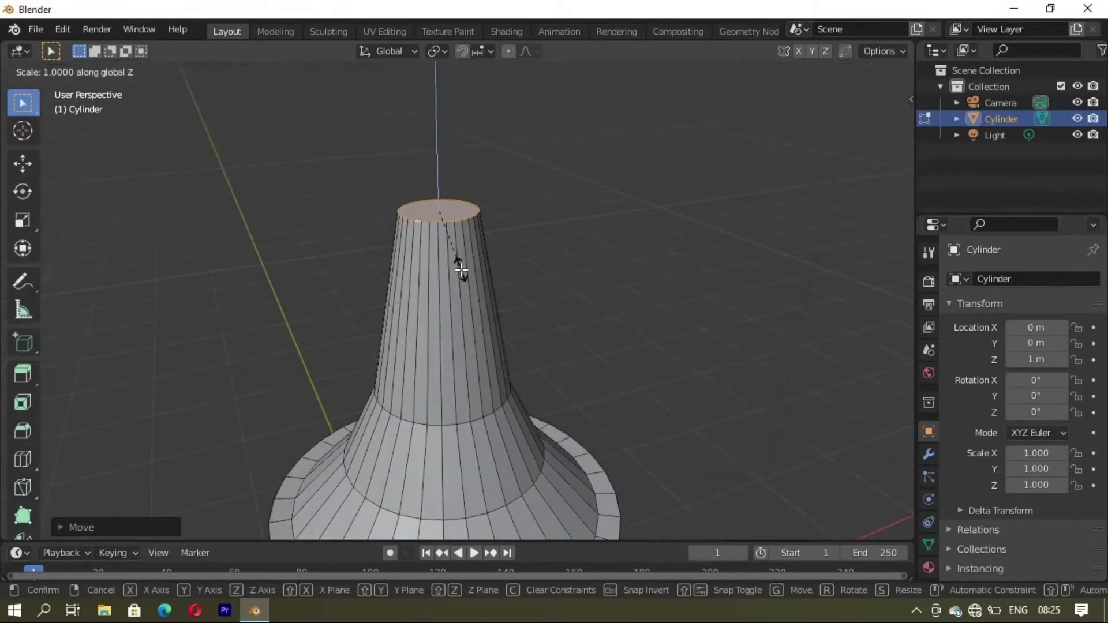
pyautogui.click(462, 266)
# Step: Lower the top section about 0.87 m along Z, leaving a short conical neck
pyautogui.press('g')
pyautogui.press('z')
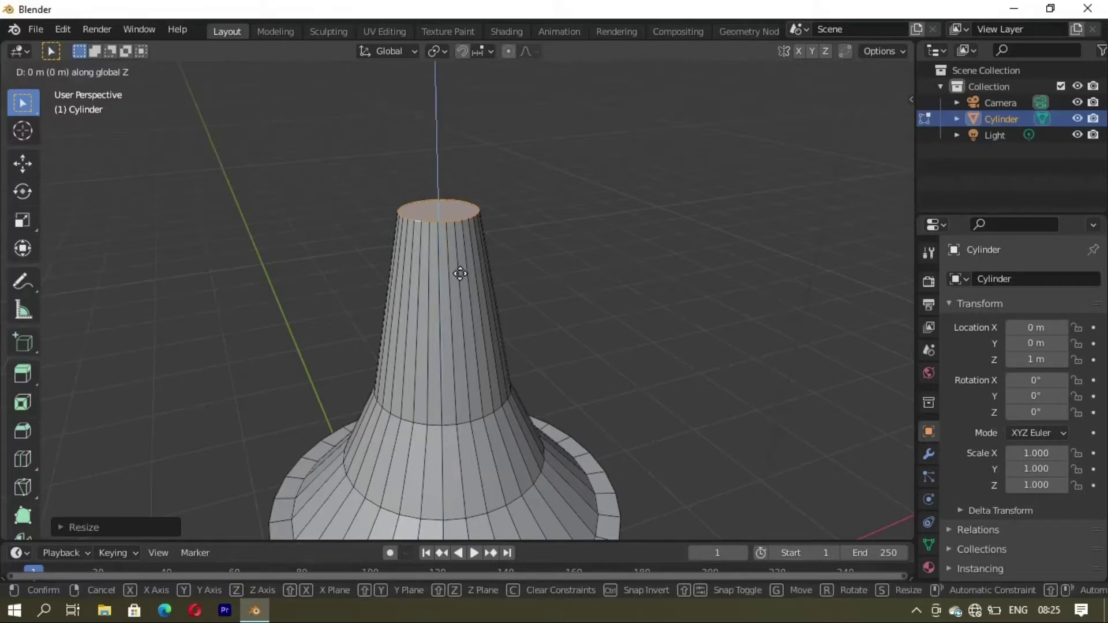
pyautogui.click(461, 271)
pyautogui.scroll(-4, 462, 277)
pyautogui.scroll(-3, 450, 346)
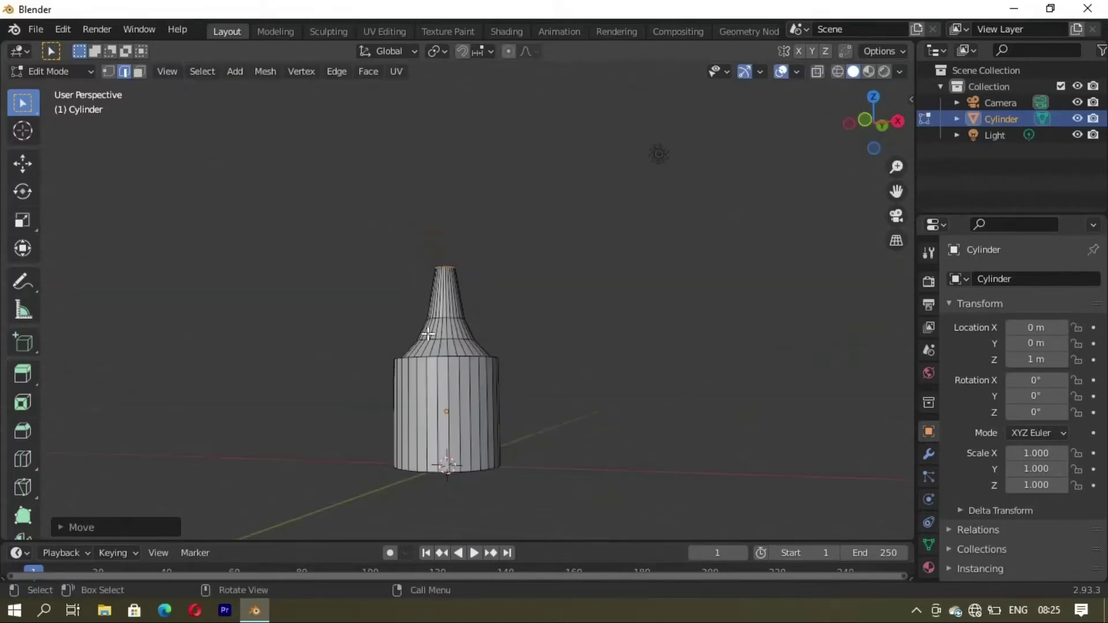
pyautogui.press('g')
pyautogui.press('z')
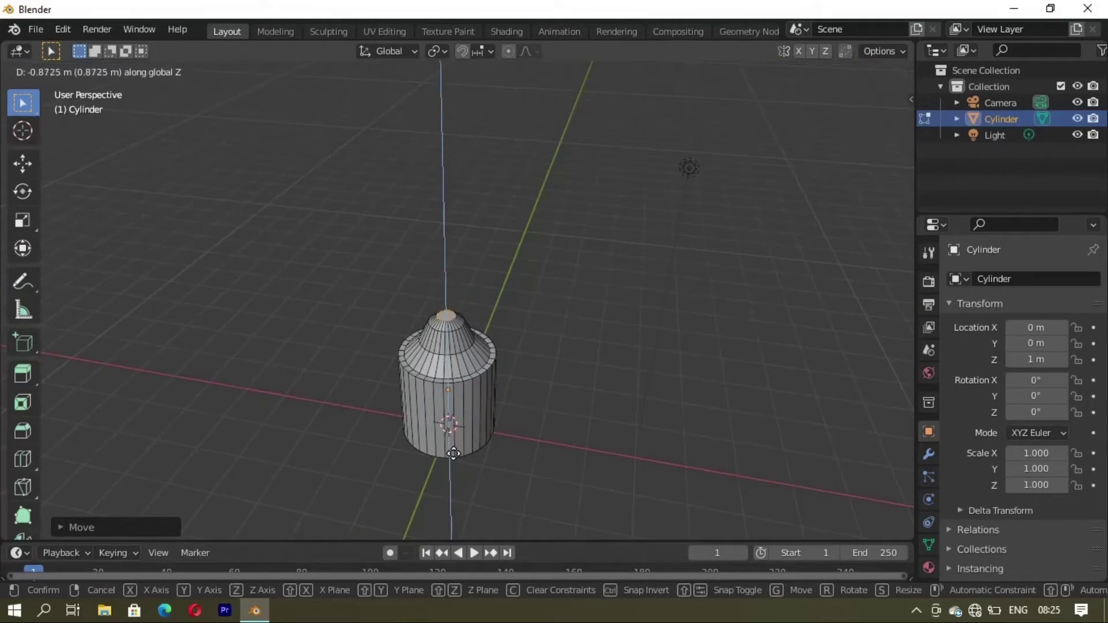
pyautogui.click(454, 454)
pyautogui.scroll(3, 444, 424)
# Step: Select the edge loop around the body's top rim
pyautogui.moveTo(442, 309)
pyautogui.mouseDown(button='middle')
pyautogui.moveTo(501, 335)
pyautogui.moveTo(442, 399)
pyautogui.moveTo(423, 401)
pyautogui.mouseUp(button='middle')
pyautogui.moveTo(429, 468); pyautogui.dragTo(462, 444, button='middle')
pyautogui.scroll(3, 504, 383)
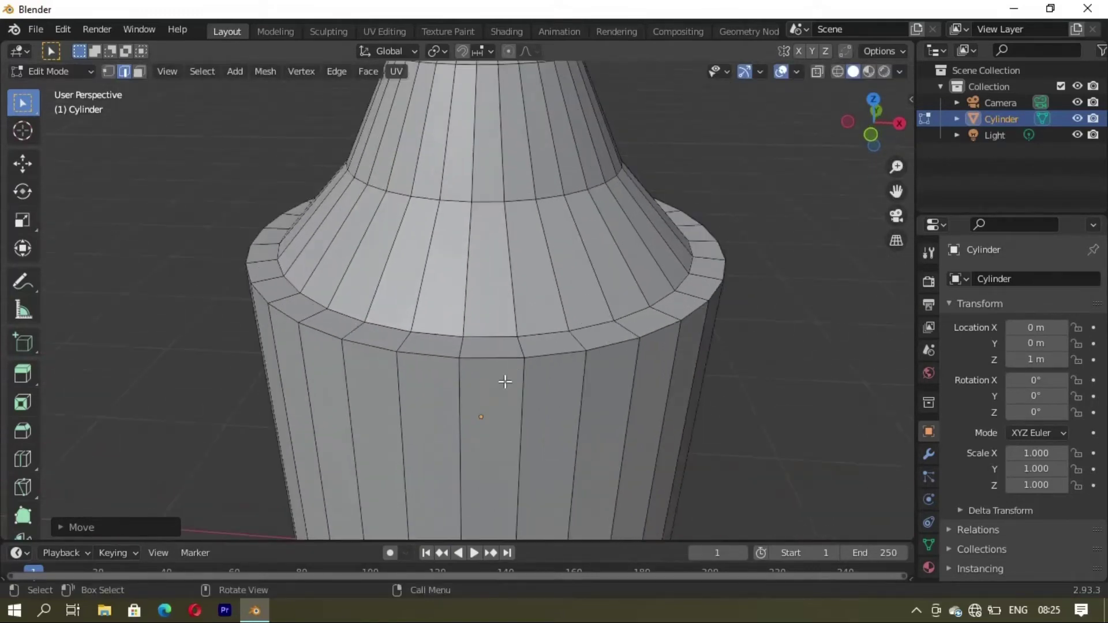
pyautogui.moveTo(504, 383); pyautogui.dragTo(452, 383, button='middle')
pyautogui.scroll(-3, 438, 370)
pyautogui.scroll(-2, 439, 369)
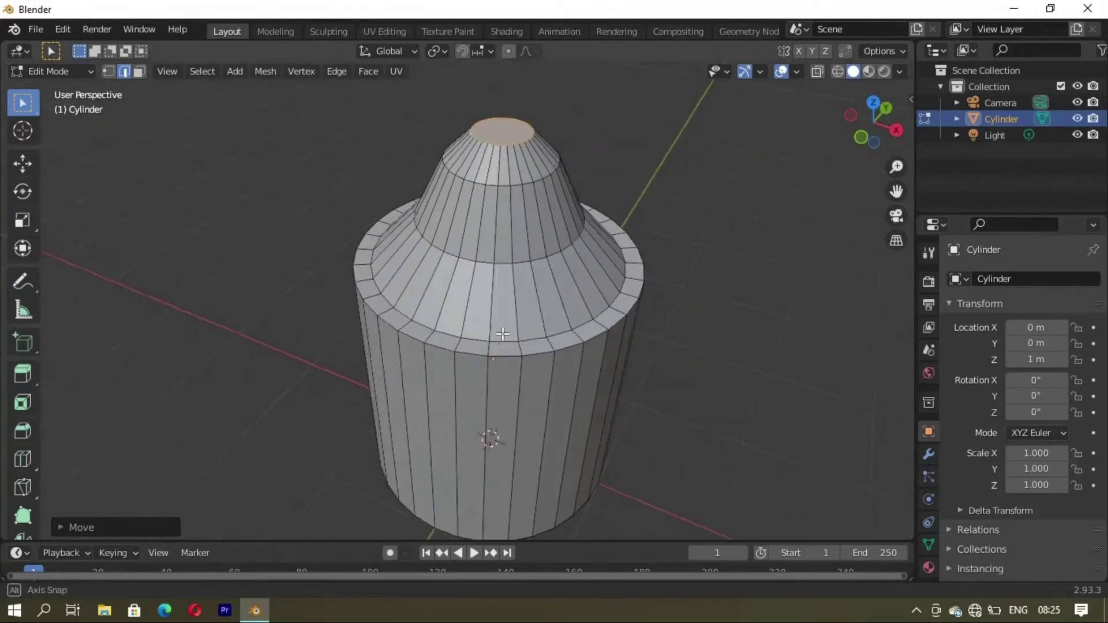
pyautogui.moveTo(461, 323); pyautogui.dragTo(501, 287, button='middle')
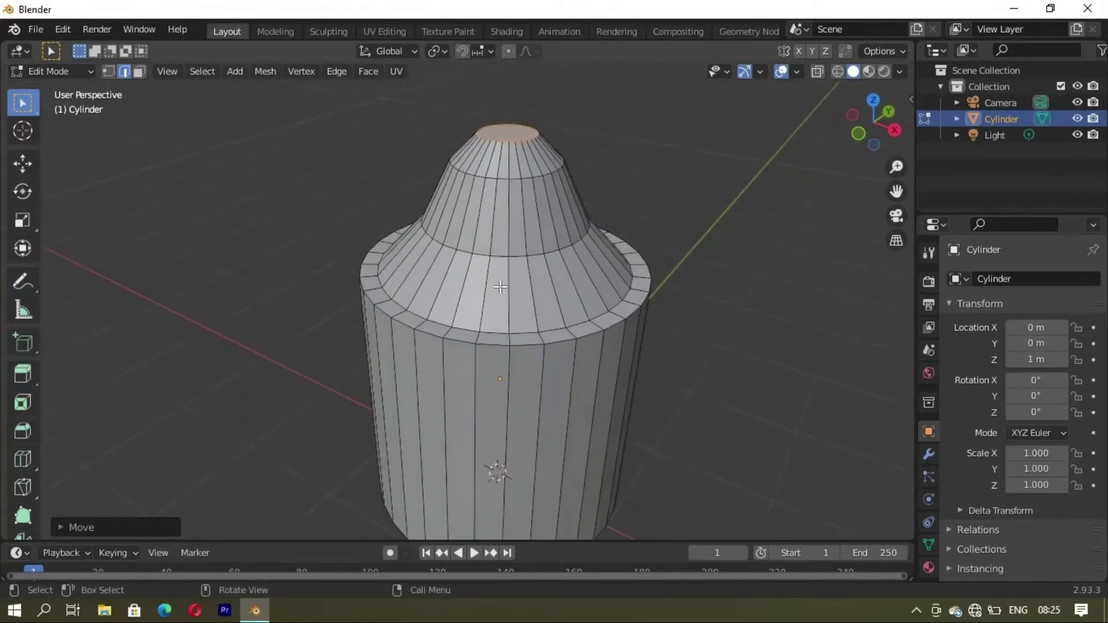
pyautogui.keyDown('alt'); pyautogui.click(493, 332); pyautogui.keyUp('alt')
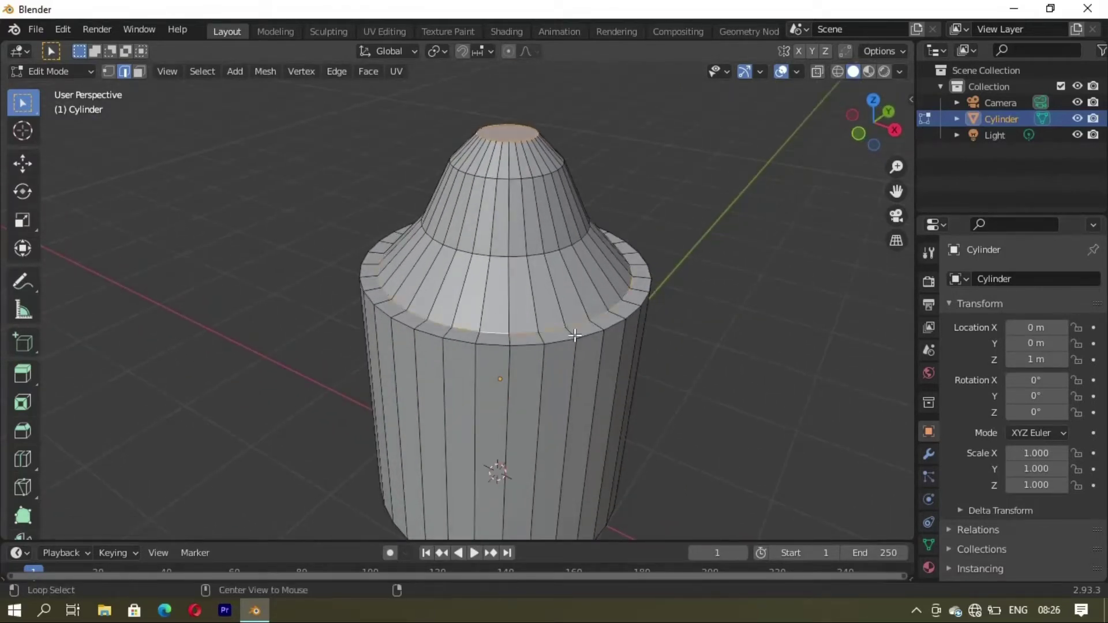
pyautogui.scroll(-3, 519, 346)
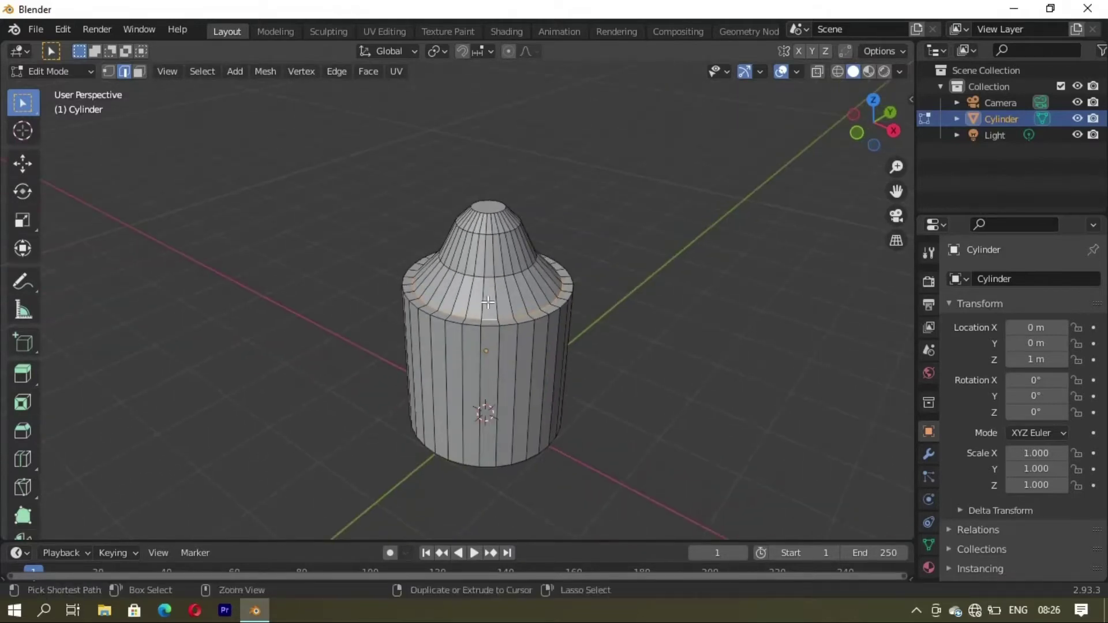
pyautogui.press('l')
pyautogui.hotkey('alt', 'a')
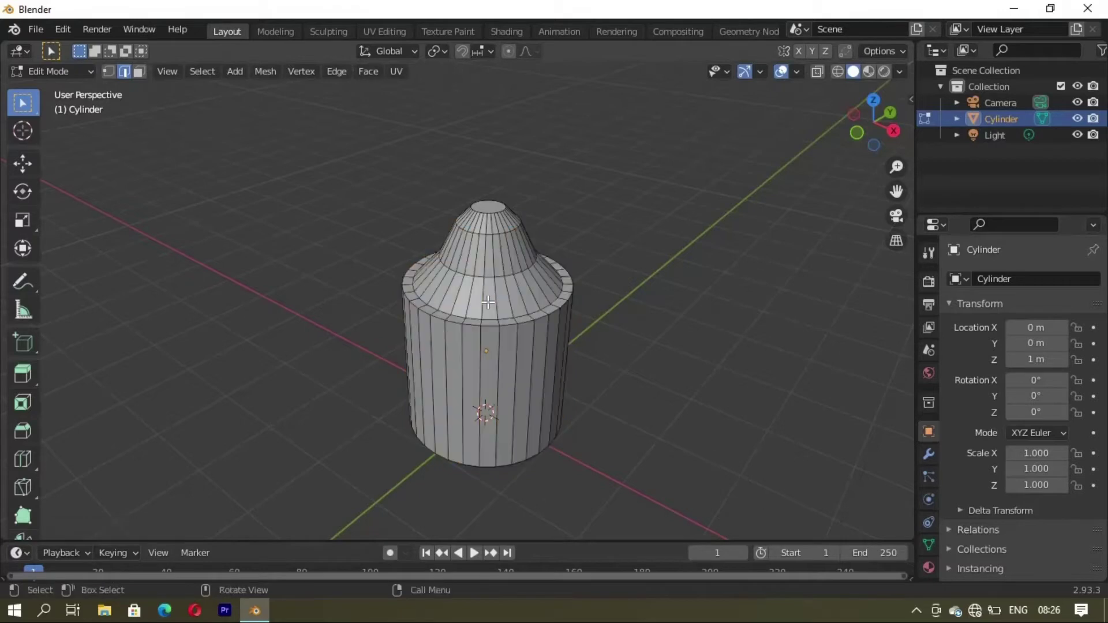
pyautogui.press('l')
pyautogui.keyDown('ctrl'); pyautogui.keyDown('alt'); pyautogui.click(487, 302); pyautogui.keyUp('alt'); pyautogui.keyUp('ctrl')
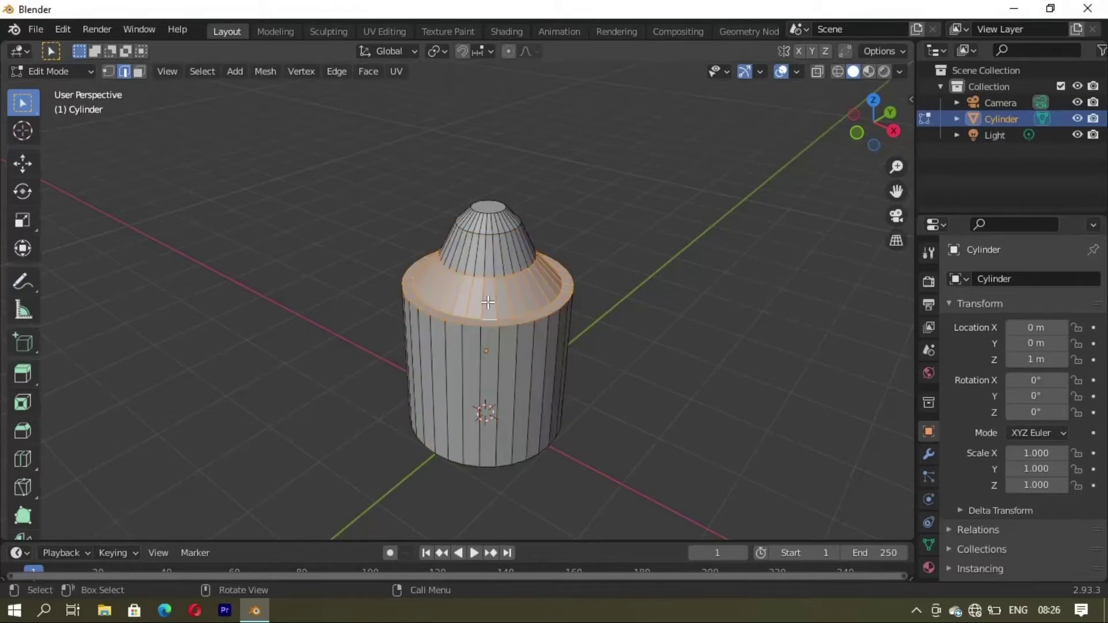
pyautogui.press('ctrl+KP_Add')
pyautogui.hotkey('ctrl', 'z')
pyautogui.press('ctrl+KP_Subtract')
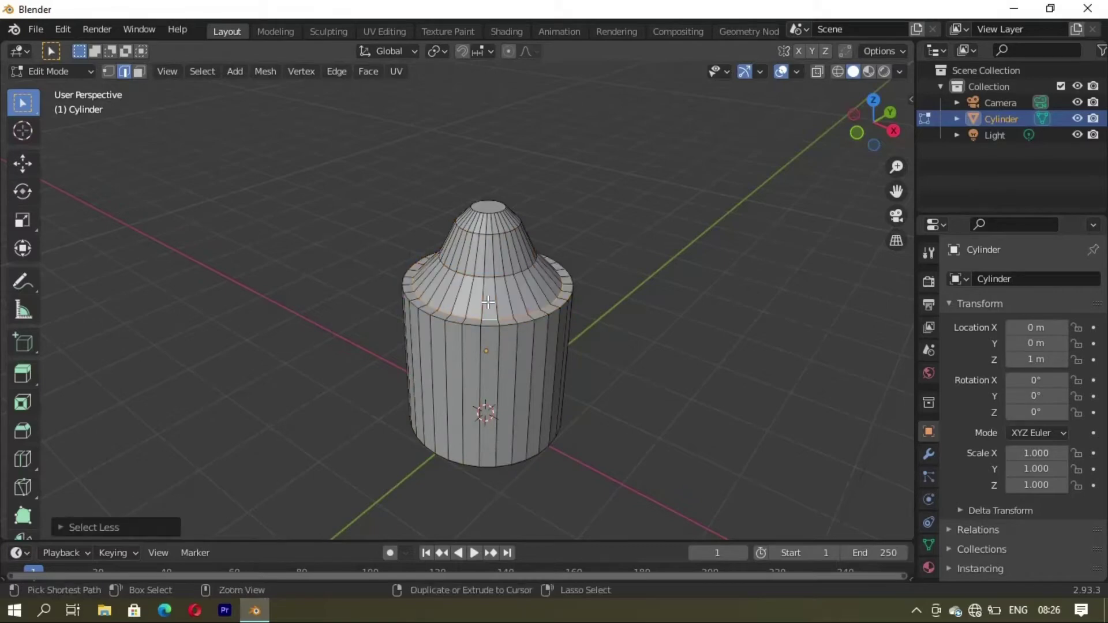
pyautogui.scroll(3, 487, 302)
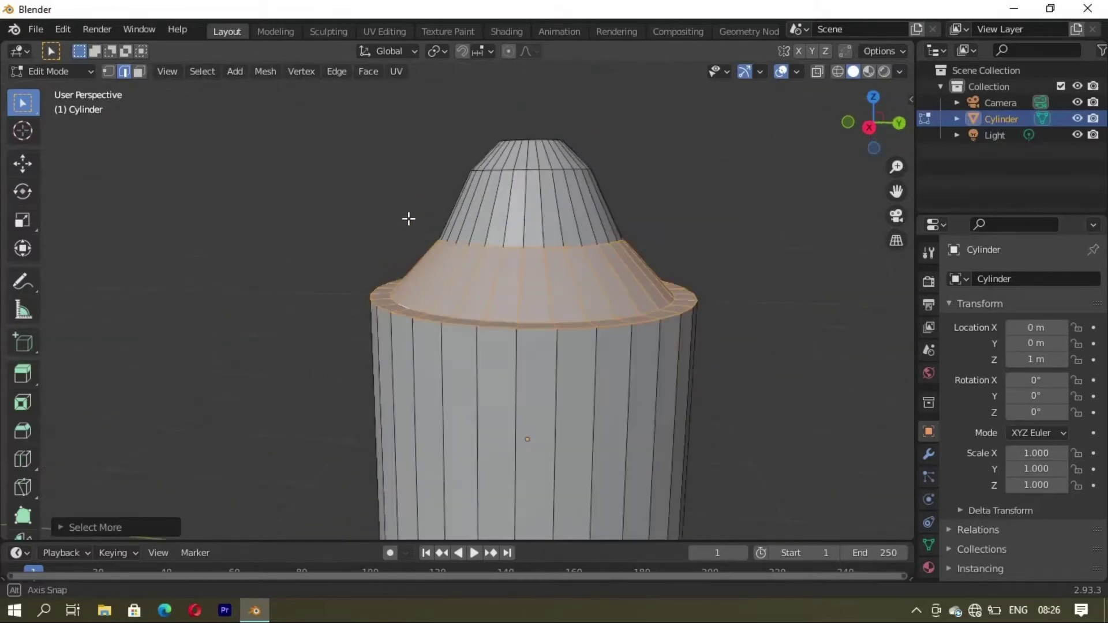
pyautogui.scroll(-3, 512, 470)
pyautogui.moveTo(513, 471)
pyautogui.mouseDown(button='middle')
pyautogui.moveTo(522, 309)
pyautogui.moveTo(486, 327)
pyautogui.moveTo(531, 302)
pyautogui.moveTo(513, 372)
pyautogui.mouseUp(button='middle')
pyautogui.press('Tab')
pyautogui.press('Tab')
pyautogui.hotkey('alt', 'a')
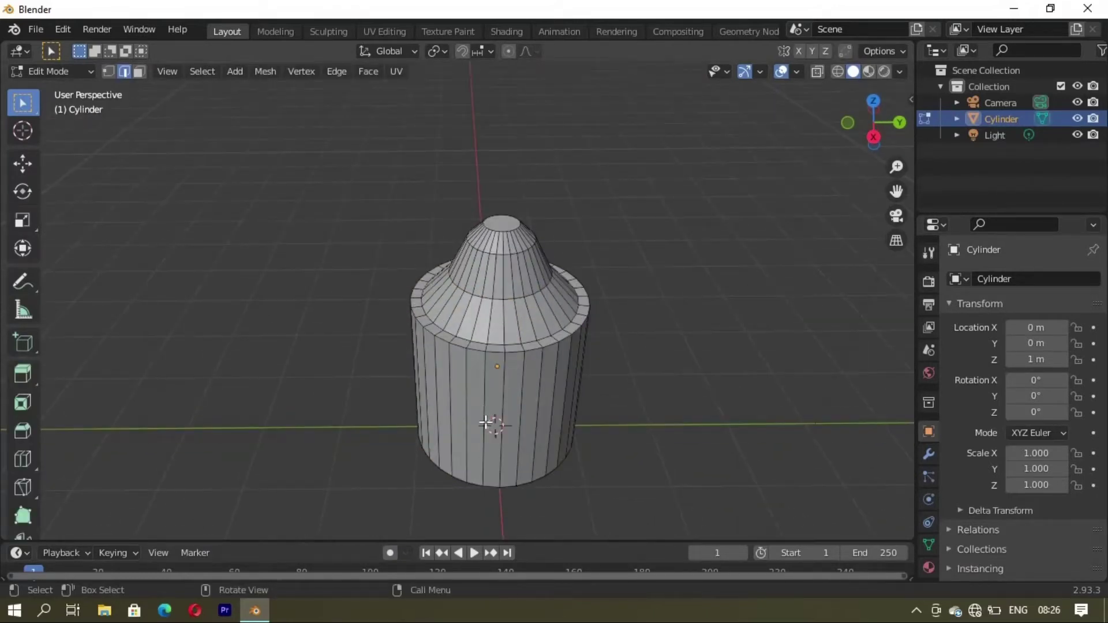
pyautogui.moveTo(555, 407)
pyautogui.mouseDown(button='middle')
pyautogui.moveTo(548, 416)
pyautogui.moveTo(499, 334)
pyautogui.moveTo(519, 324)
pyautogui.mouseUp(button='middle')
pyautogui.scroll(-4, 482, 400)
pyautogui.scroll(4, 482, 401)
pyautogui.scroll(2, 500, 335)
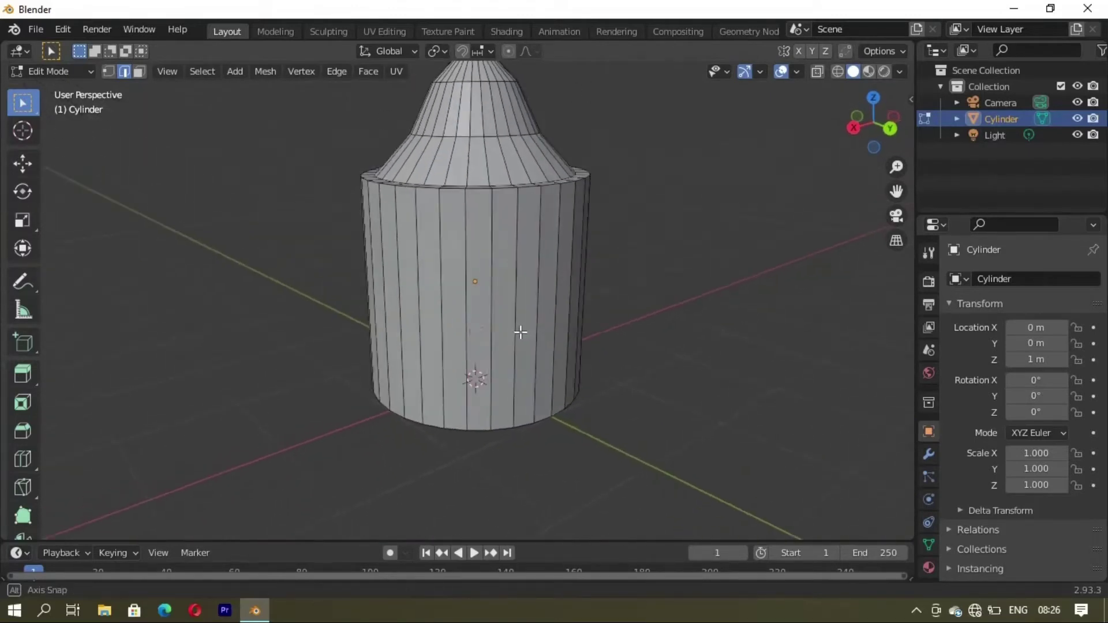
# Step: Add two centred edge loops on the body and scale them outward into a barrel bulge
pyautogui.scroll(1, 515, 330)
pyautogui.click(515, 330)
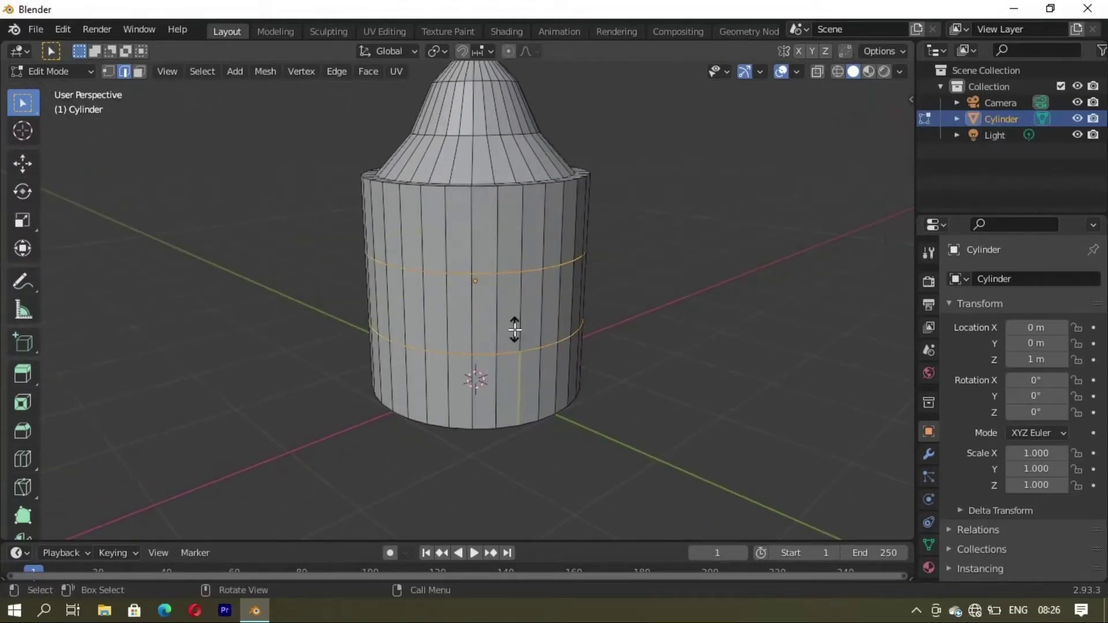
pyautogui.rightClick(515, 329)
pyautogui.press('s')
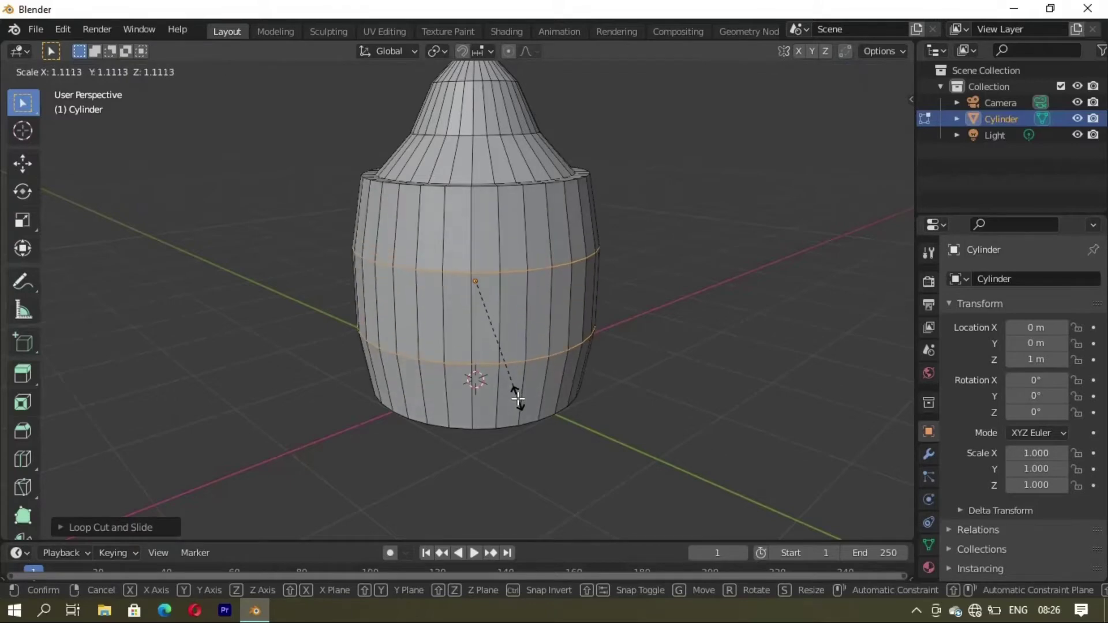
pyautogui.click(520, 396)
pyautogui.moveTo(520, 395); pyautogui.dragTo(465, 282, button='middle')
pyautogui.hotkey('alt', 'a')
# Step: Bevel the edge loop at the top of the body below the shoulder
pyautogui.scroll(2, 472, 267)
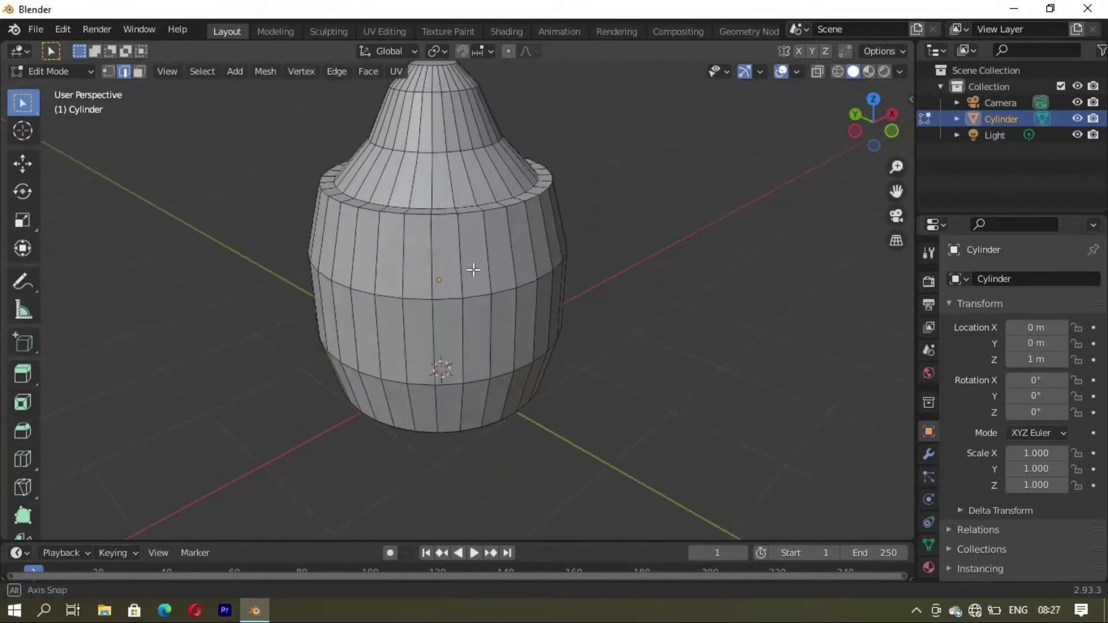
pyautogui.scroll(3, 466, 212)
pyautogui.scroll(-3, 472, 297)
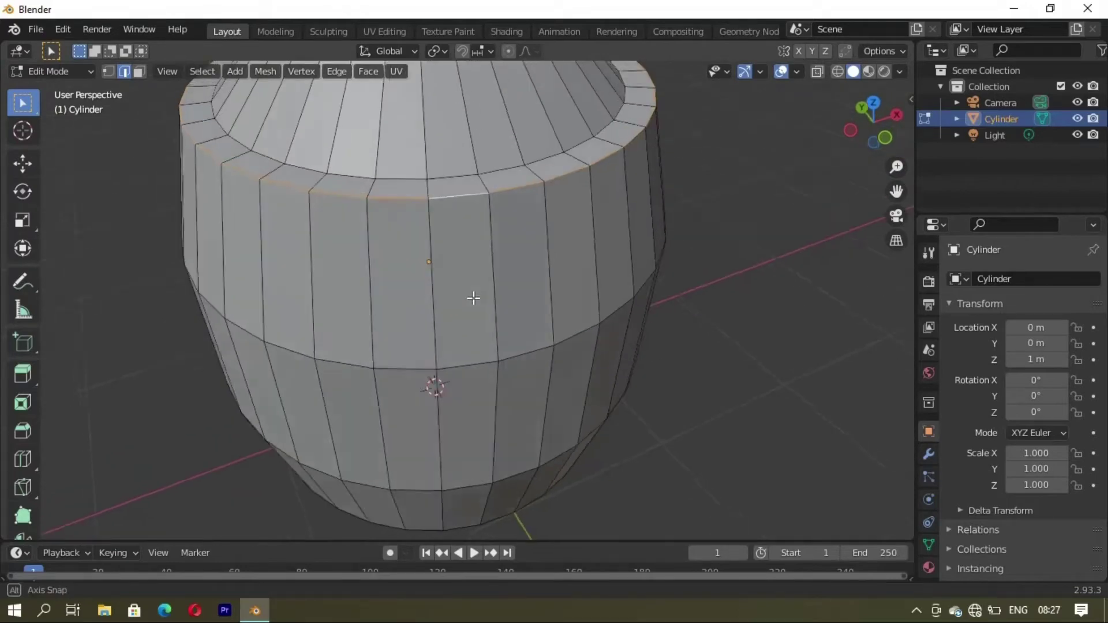
pyautogui.scroll(-3, 475, 244)
pyautogui.moveTo(475, 245); pyautogui.dragTo(463, 305, button='middle')
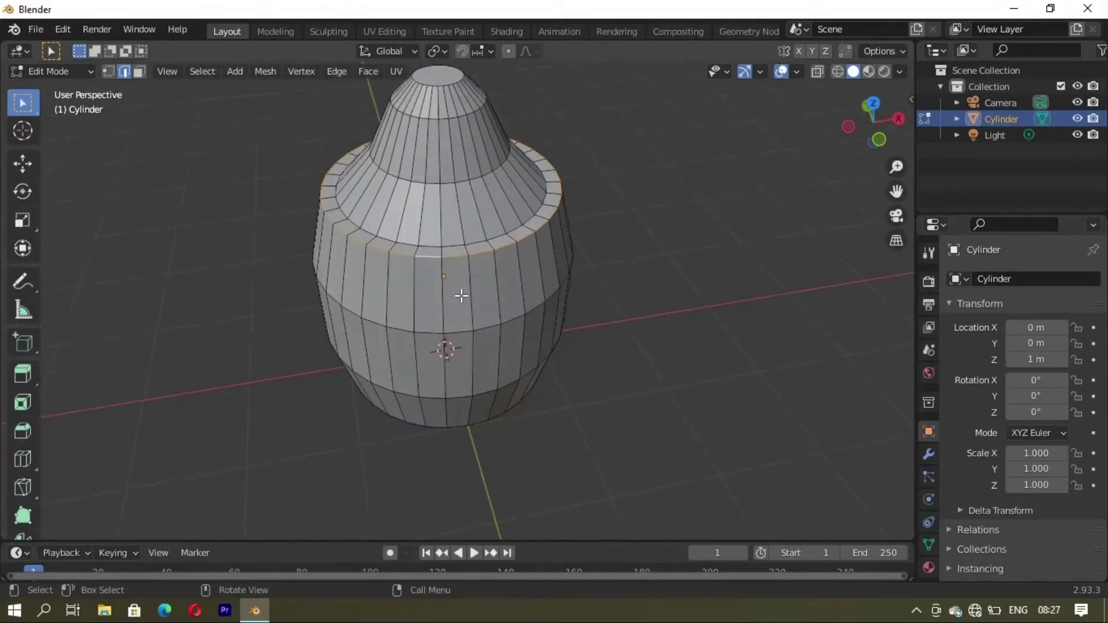
pyautogui.hotkey('ctrl', 'b')
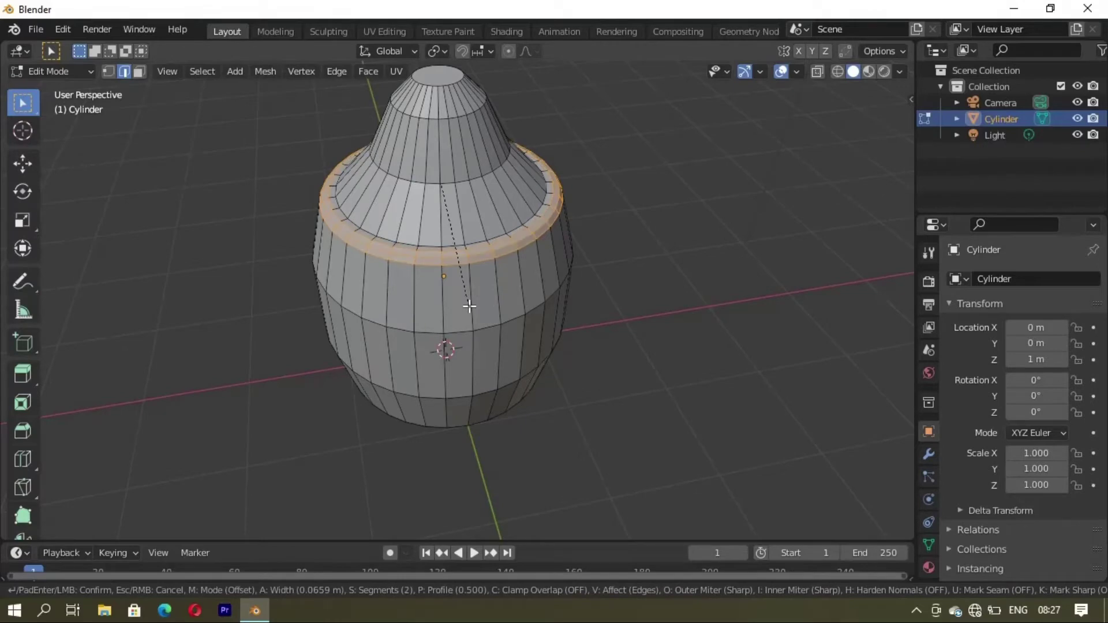
pyautogui.click(469, 306)
pyautogui.hotkey('alt', 'a')
# Step: Return to Object Mode and look down into the top of the smoothed object
pyautogui.moveTo(441, 317)
pyautogui.mouseDown(button='middle')
pyautogui.moveTo(500, 242)
pyautogui.moveTo(415, 289)
pyautogui.moveTo(463, 223)
pyautogui.moveTo(477, 239)
pyautogui.moveTo(498, 341)
pyautogui.moveTo(568, 355)
pyautogui.moveTo(564, 415)
pyautogui.moveTo(550, 306)
pyautogui.mouseUp(button='middle')
pyautogui.scroll(3, 473, 248)
pyautogui.scroll(2, 563, 398)
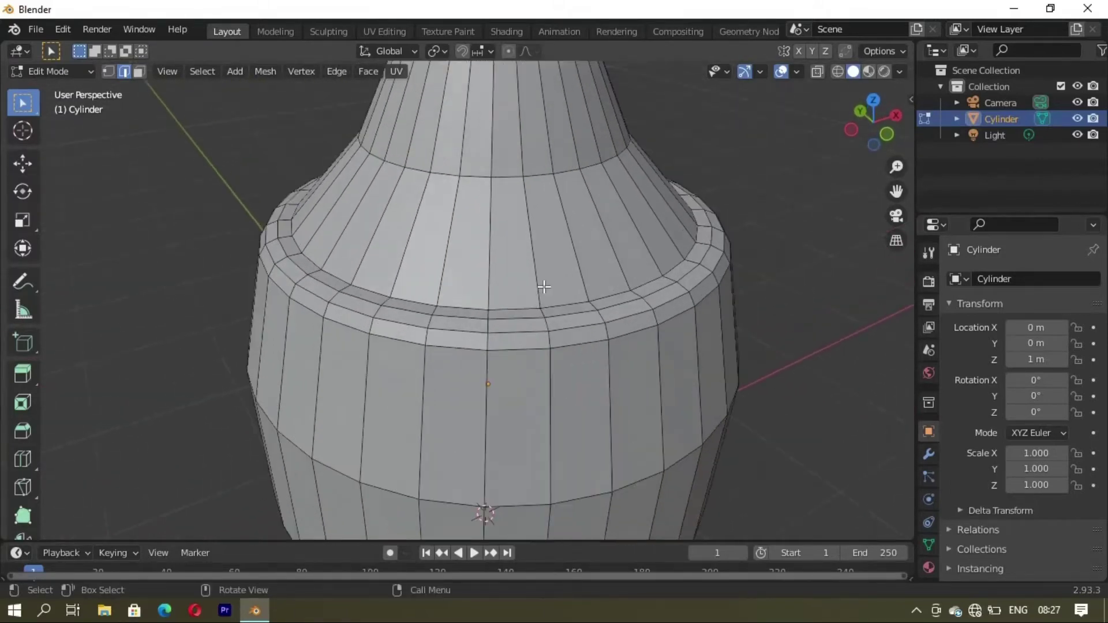
pyautogui.press('Tab')
pyautogui.scroll(-4, 536, 245)
pyautogui.moveTo(564, 233); pyautogui.dragTo(576, 214, button='middle')
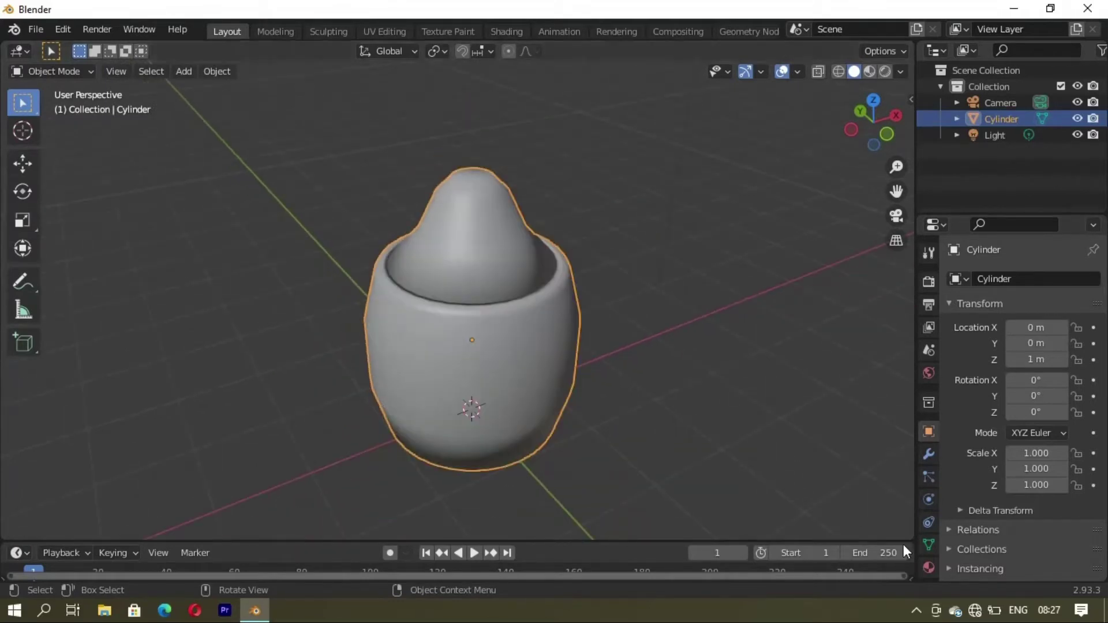
# Step: Turn on Auto Smooth under Object Data Normals and return to Edit Mode
pyautogui.click(927, 524)
pyautogui.click(929, 545)
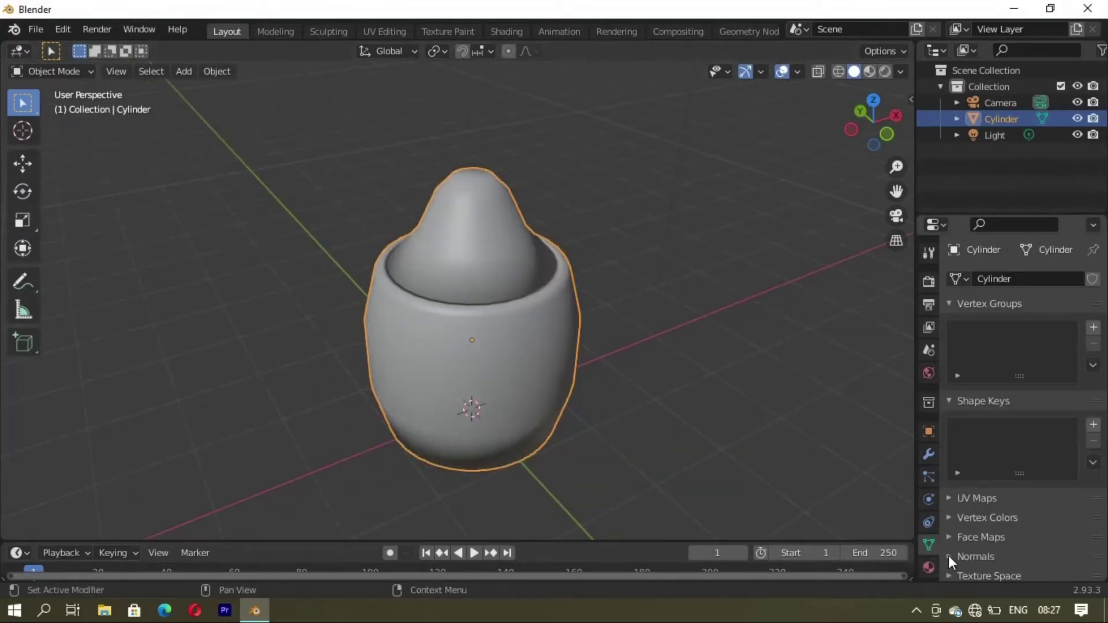
pyautogui.click(949, 556)
pyautogui.click(1010, 490)
pyautogui.moveTo(635, 358)
pyautogui.mouseDown(button='middle')
pyautogui.moveTo(592, 418)
pyautogui.moveTo(695, 379)
pyautogui.mouseUp(button='middle')
pyautogui.press('Tab')
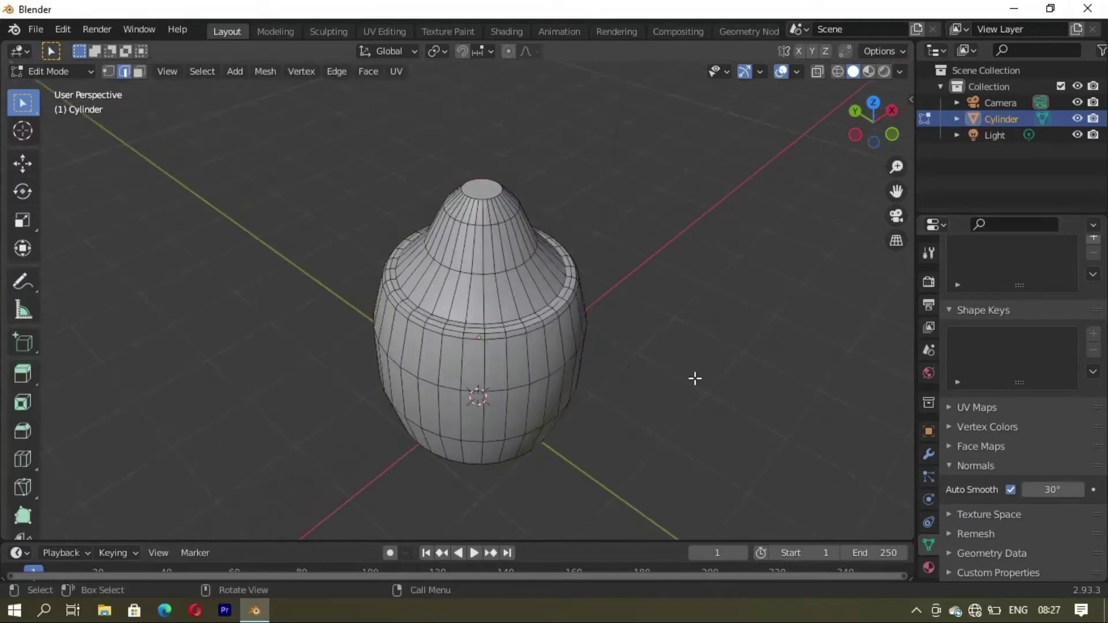
# Step: Add a Subdivision Surface modifier with viewport level 3
pyautogui.click(928, 454)
pyautogui.click(1009, 278)
pyautogui.scroll(-1, 775, 552)
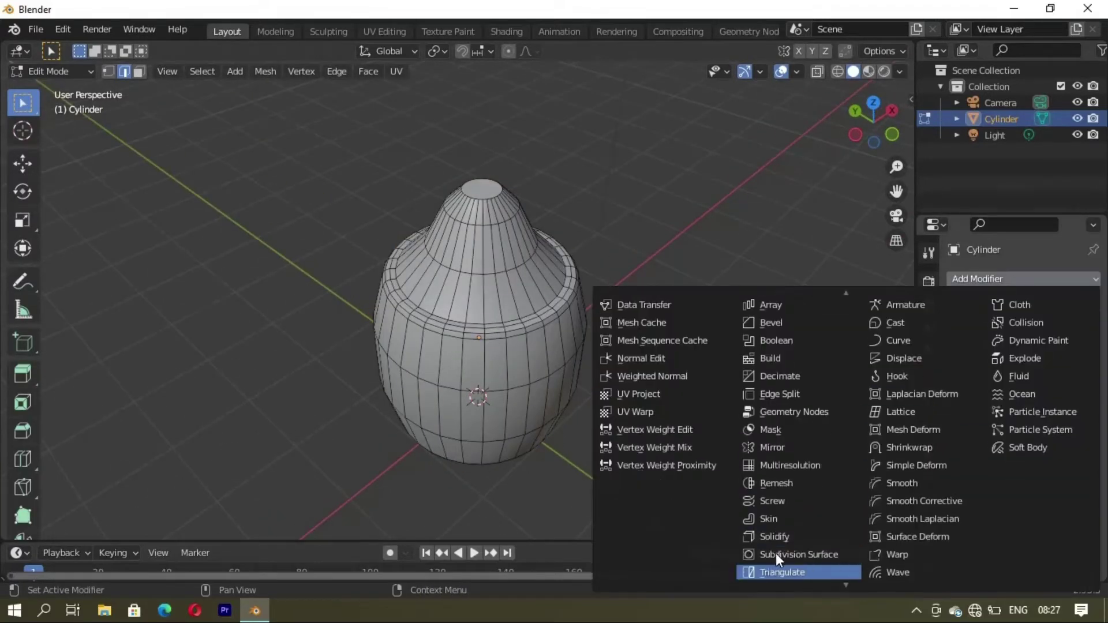
pyautogui.click(781, 550)
pyautogui.click(1076, 350)
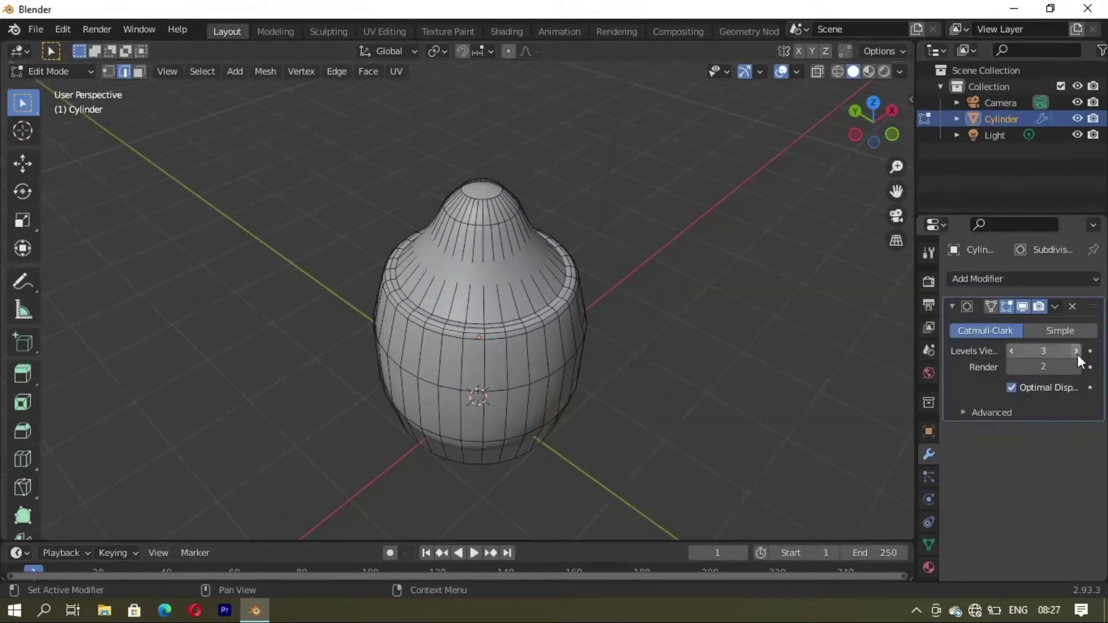
pyautogui.moveTo(793, 404); pyautogui.dragTo(773, 363, button='middle')
pyautogui.scroll(4, 739, 336)
pyautogui.scroll(-5, 739, 336)
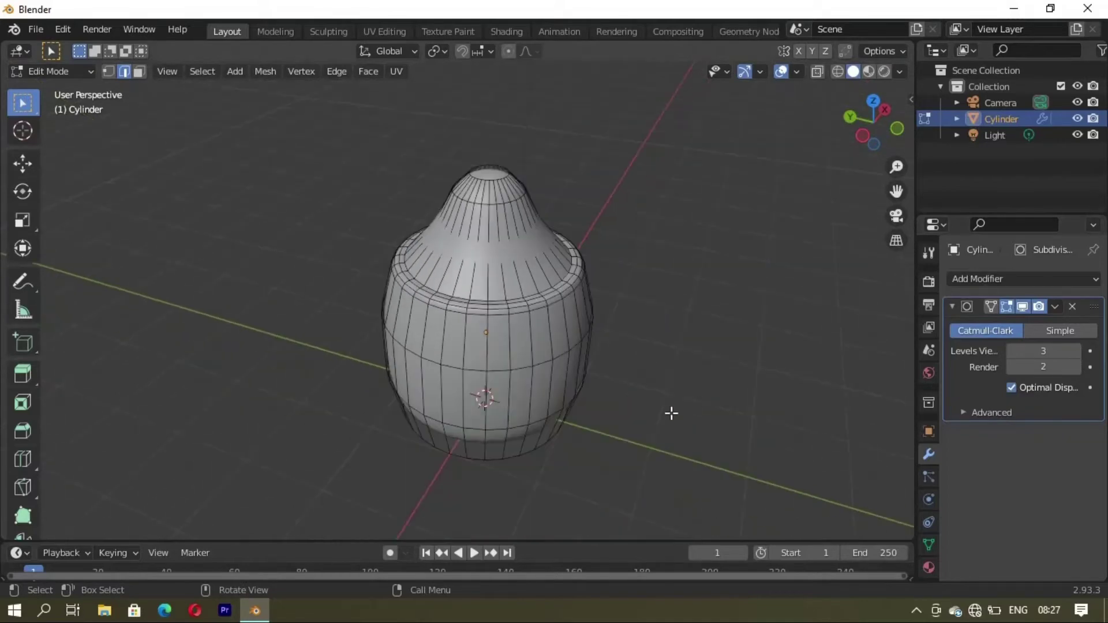
# Step: Add supporting edge loops near the bottom of the body and around the lower cone
pyautogui.click(512, 460)
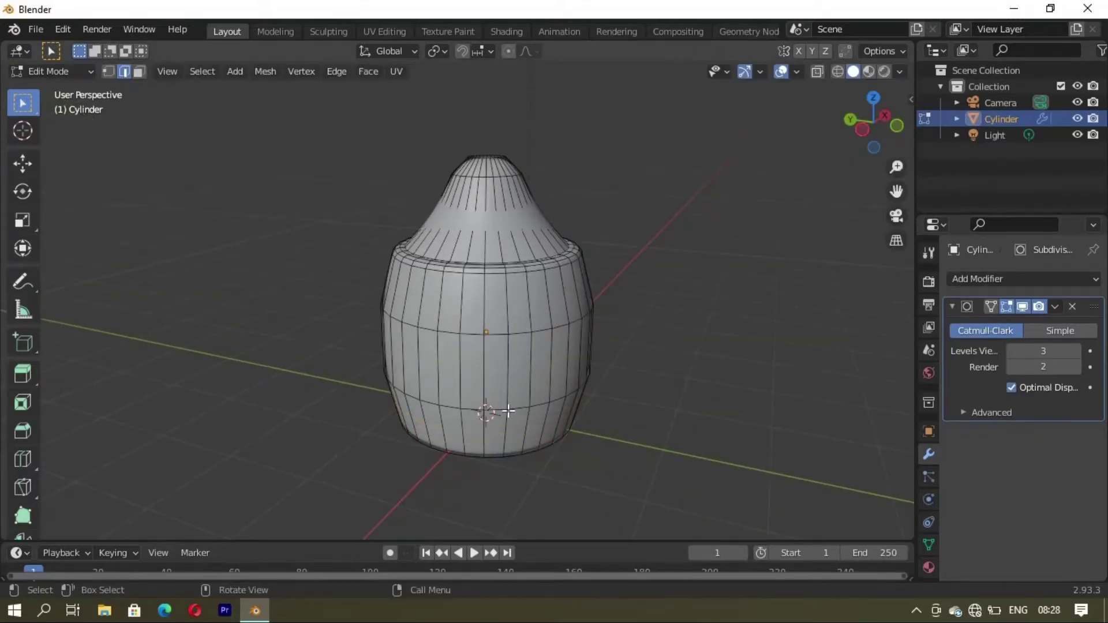
pyautogui.moveTo(507, 410)
pyautogui.mouseDown(button='middle')
pyautogui.moveTo(576, 481)
pyautogui.moveTo(526, 351)
pyautogui.moveTo(443, 254)
pyautogui.mouseUp(button='middle')
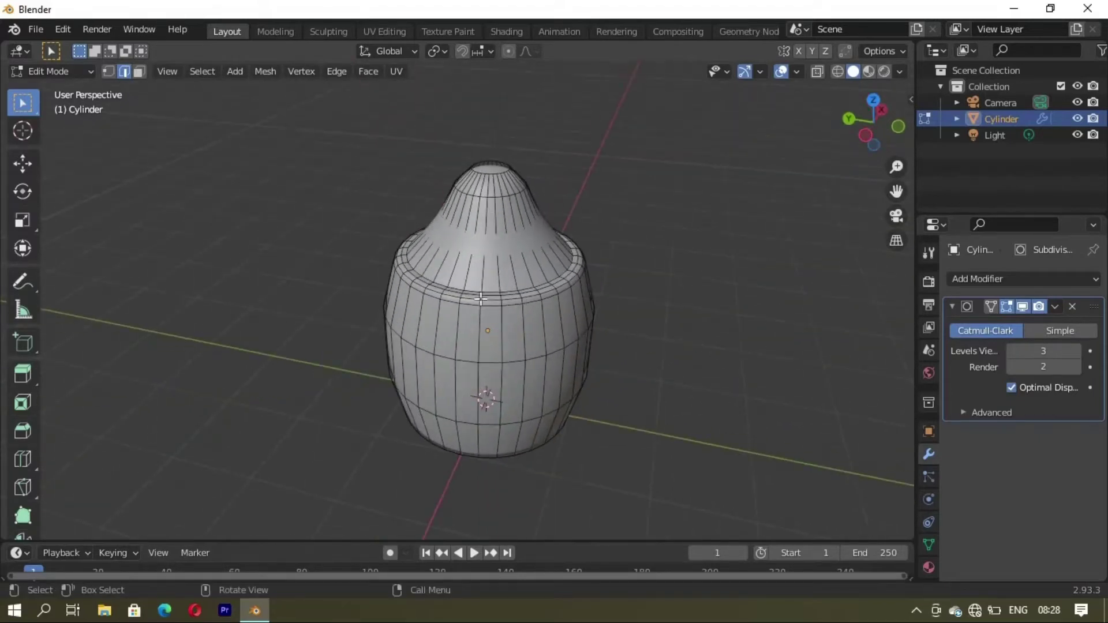
pyautogui.click(499, 268)
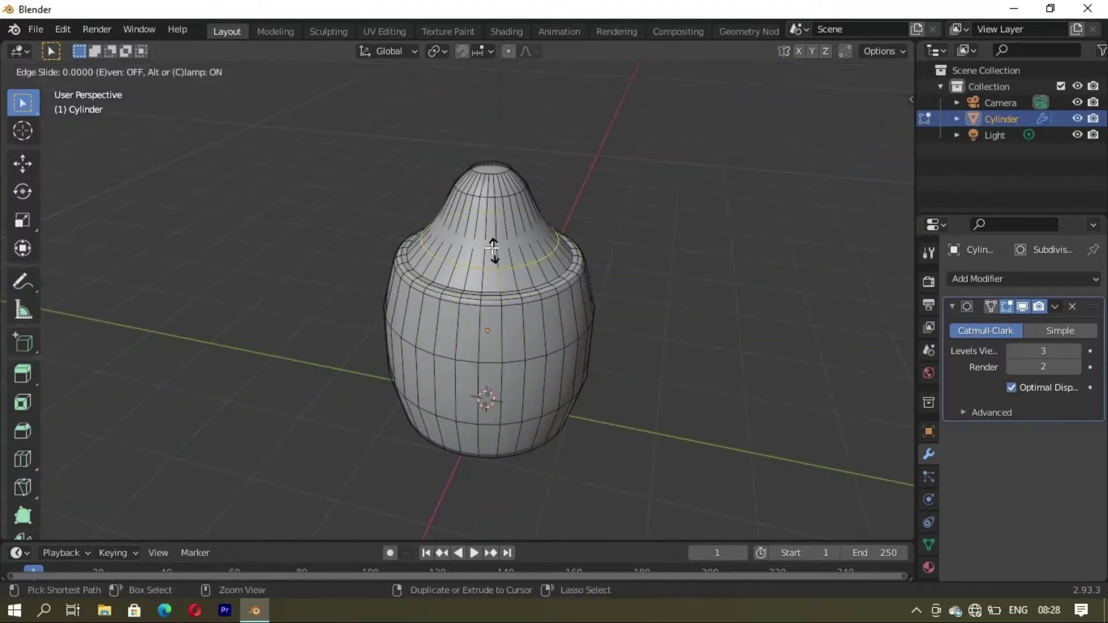
pyautogui.click(494, 304)
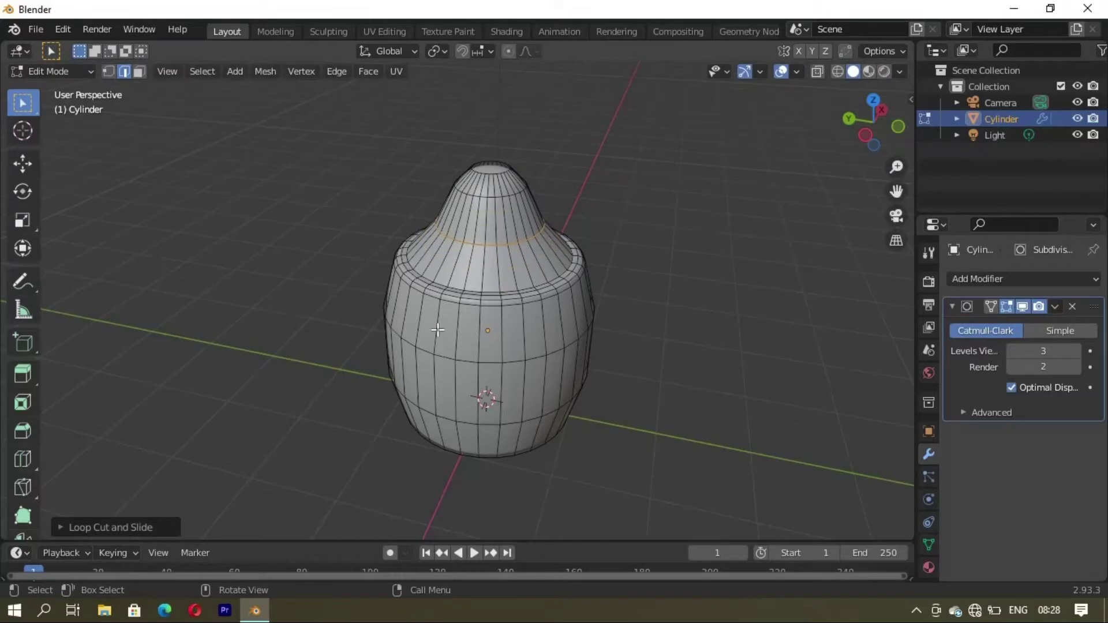
pyautogui.moveTo(490, 256); pyautogui.dragTo(499, 135, button='middle')
pyautogui.scroll(3, 498, 135)
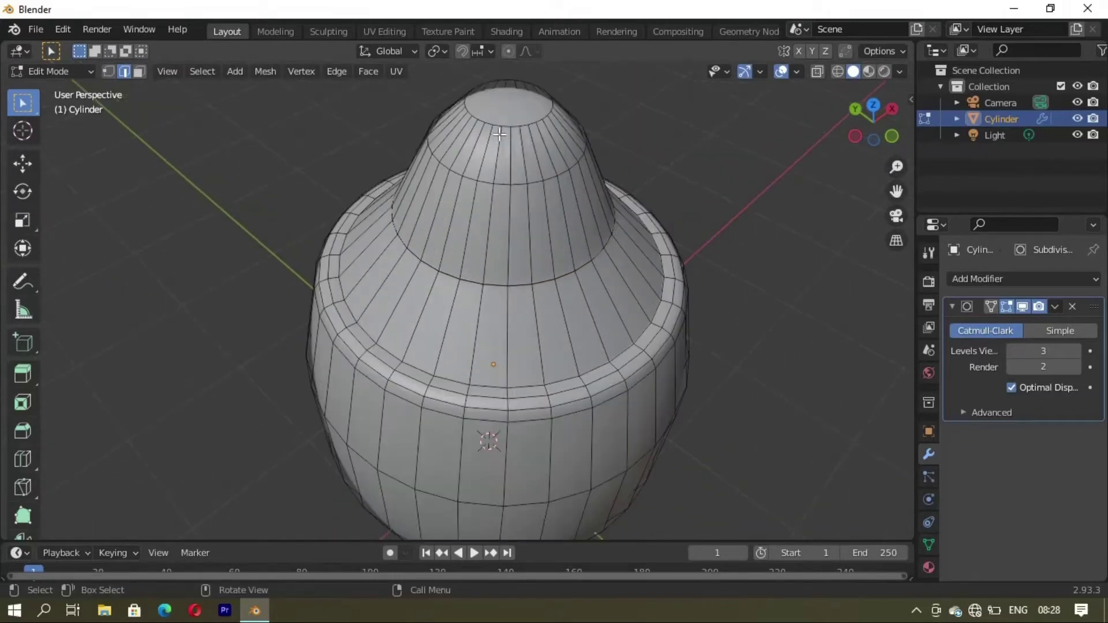
# Step: Slide a new edge ring to the top cap and scale the top face in face mode
pyautogui.click(519, 155)
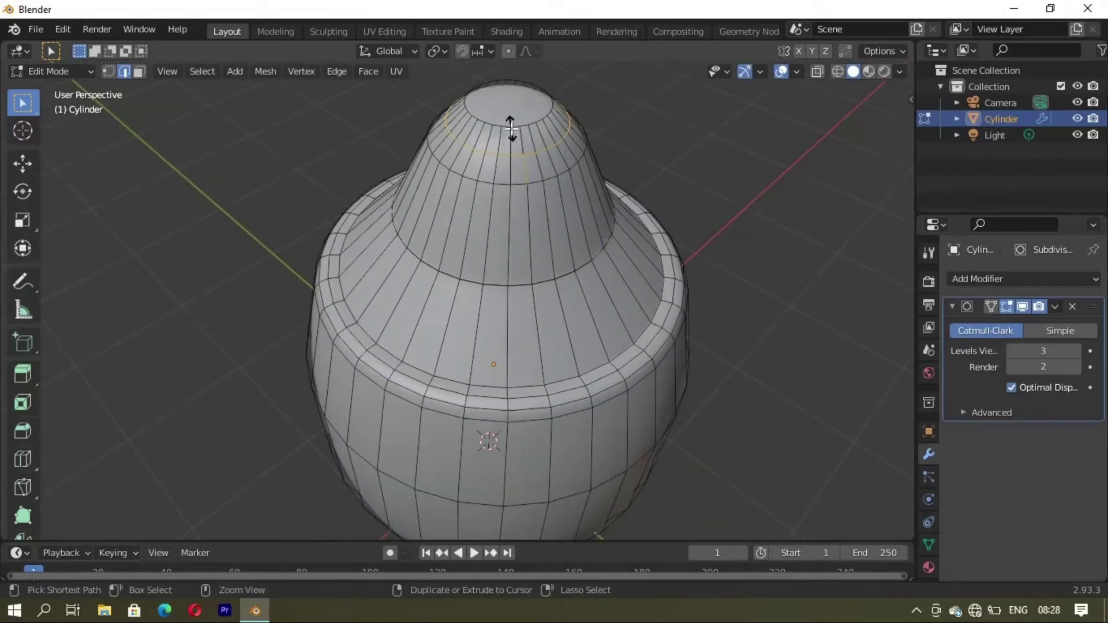
pyautogui.click(481, 155)
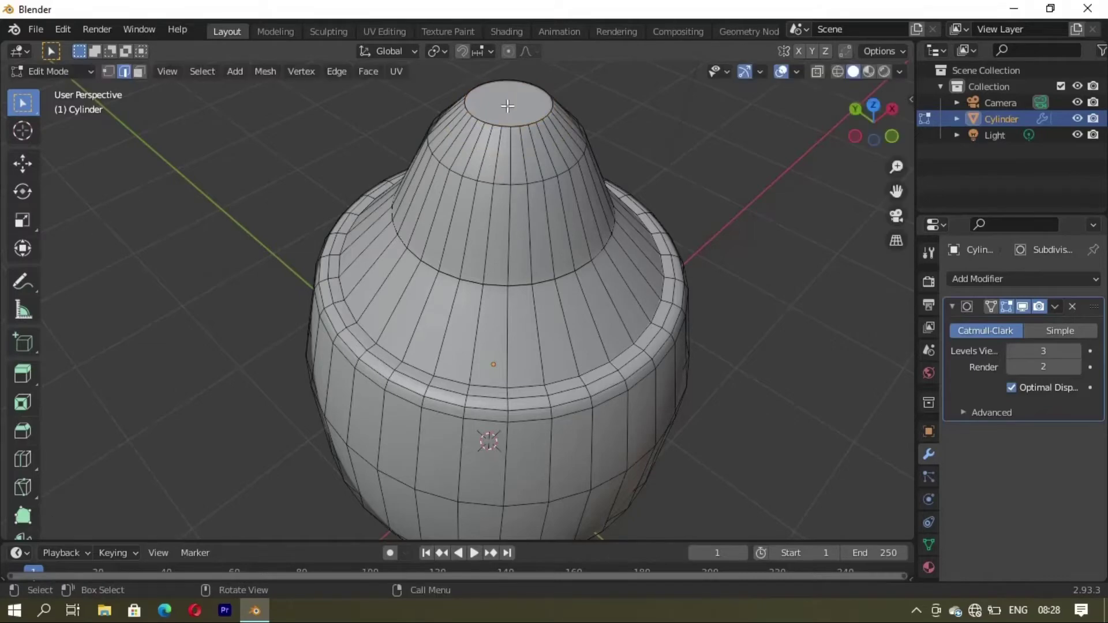
pyautogui.press('3')
pyautogui.moveTo(624, 290); pyautogui.dragTo(618, 247, button='middle')
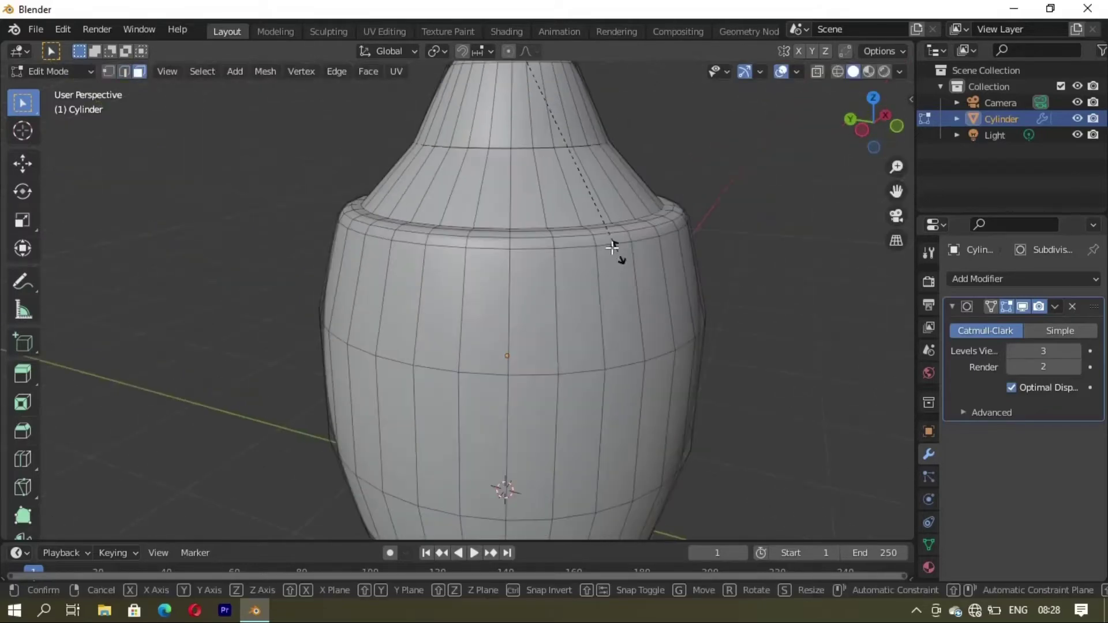
pyautogui.press('s')
pyautogui.click(581, 210)
# Step: Raise the top face along Z, shrink it to a point, and grow the selection down the cone
pyautogui.moveTo(581, 210)
pyautogui.mouseDown(button='middle')
pyautogui.moveTo(565, 262)
pyautogui.moveTo(531, 270)
pyautogui.mouseUp(button='middle')
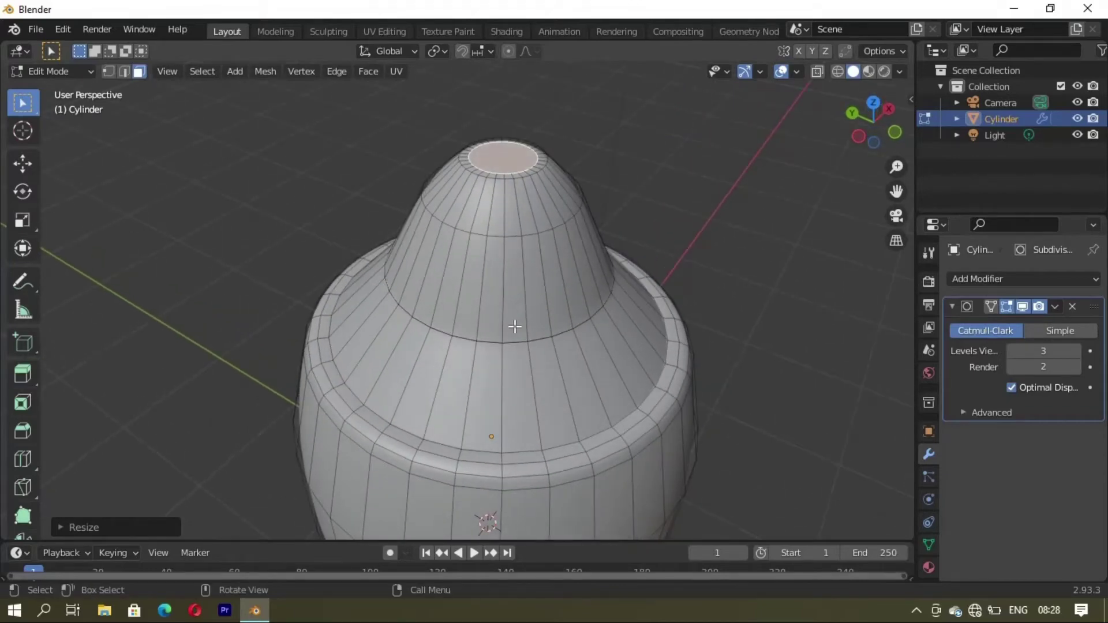
pyautogui.press('g')
pyautogui.press('z')
pyautogui.click(516, 312)
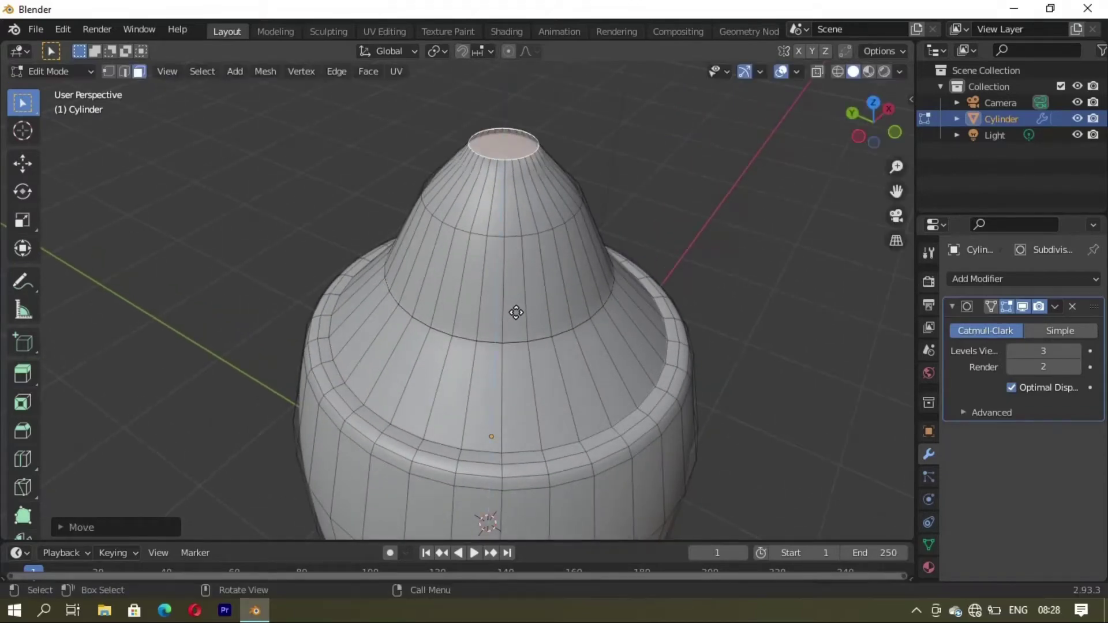
pyautogui.press('s')
pyautogui.click(511, 248)
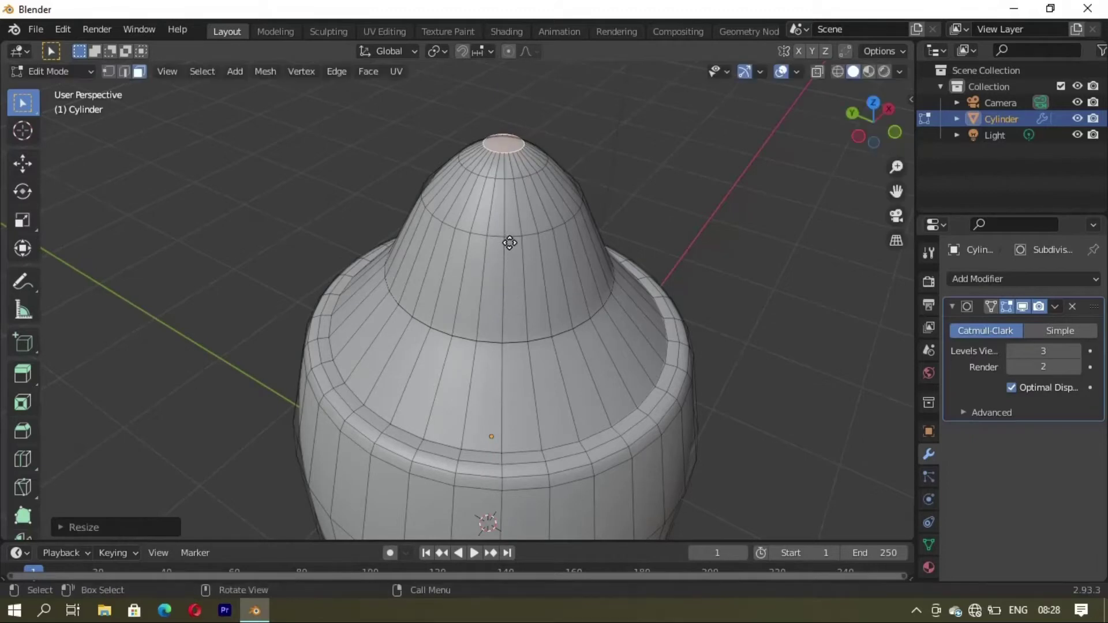
pyautogui.moveTo(508, 241); pyautogui.dragTo(538, 276, button='middle')
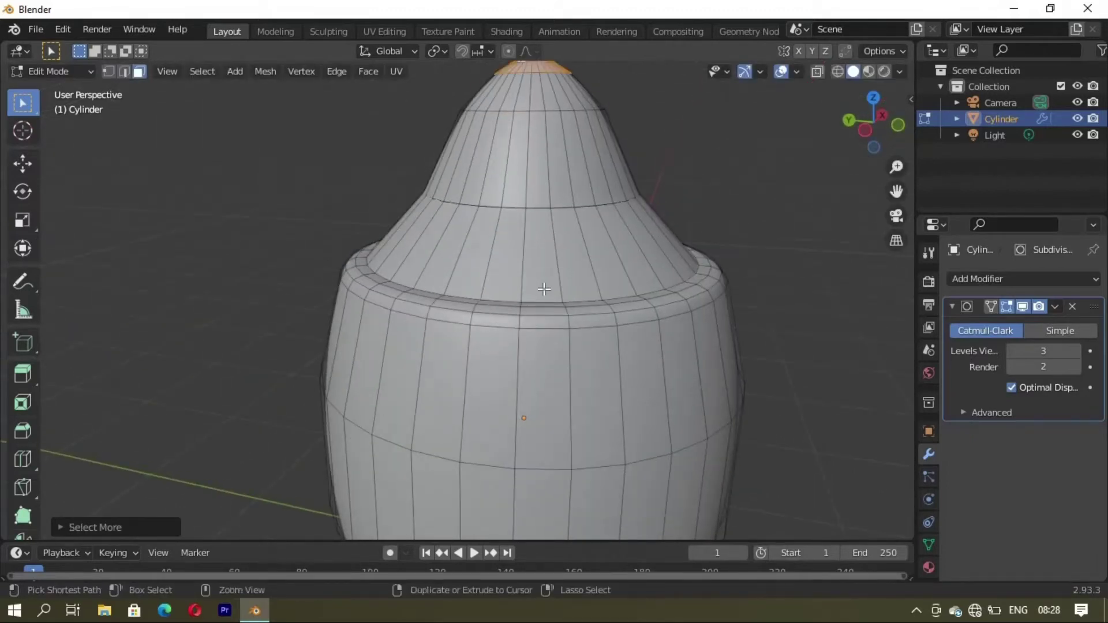
pyautogui.press('ctrl+KP_Add')
pyautogui.press('ctrl+KP_Add')
pyautogui.press('ctrl+KP_Add')
# Step: Hide the Subdivision modifier's edit-mode display and orbit around the selected cone section
pyautogui.moveTo(544, 289)
pyautogui.mouseDown(button='middle')
pyautogui.moveTo(507, 325)
pyautogui.moveTo(516, 321)
pyautogui.moveTo(450, 355)
pyautogui.moveTo(376, 371)
pyautogui.moveTo(415, 289)
pyautogui.moveTo(381, 308)
pyautogui.moveTo(415, 305)
pyautogui.mouseUp(button='middle')
pyautogui.click(1003, 303)
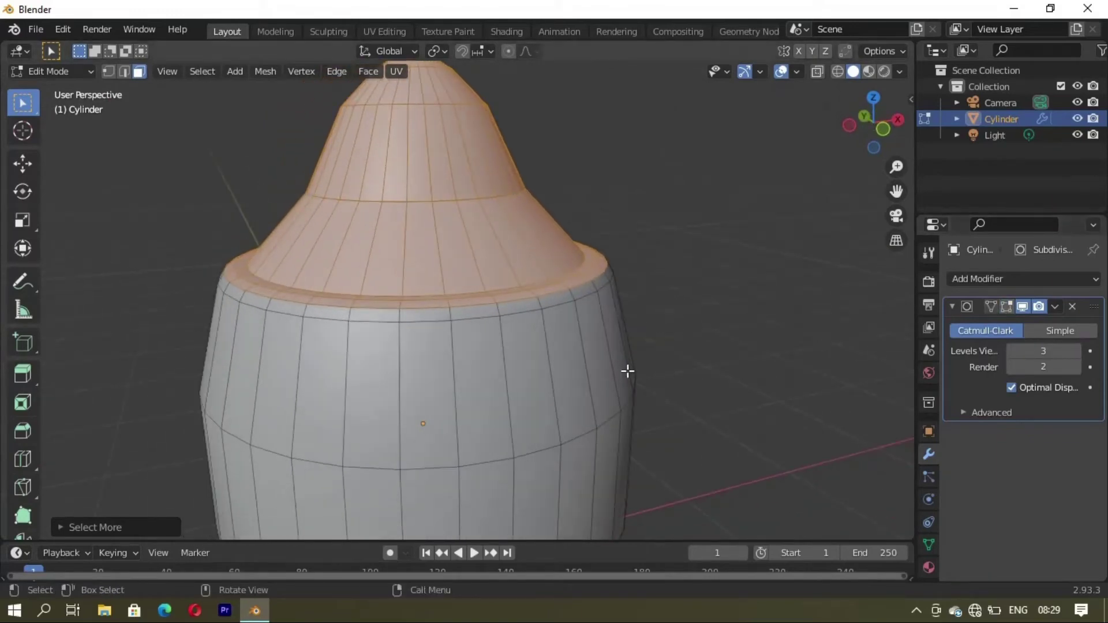
pyautogui.moveTo(626, 371); pyautogui.dragTo(545, 383, button='middle')
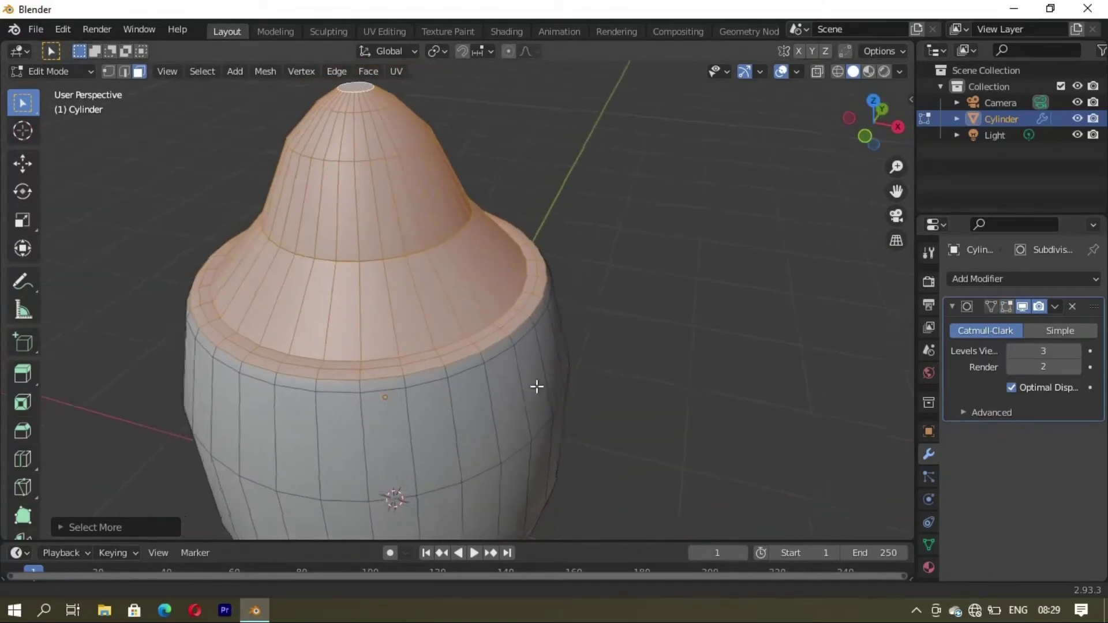
pyautogui.scroll(-2, 535, 386)
pyautogui.moveTo(538, 327)
pyautogui.mouseDown(button='middle')
pyautogui.moveTo(514, 348)
pyautogui.moveTo(515, 299)
pyautogui.mouseUp(button='middle')
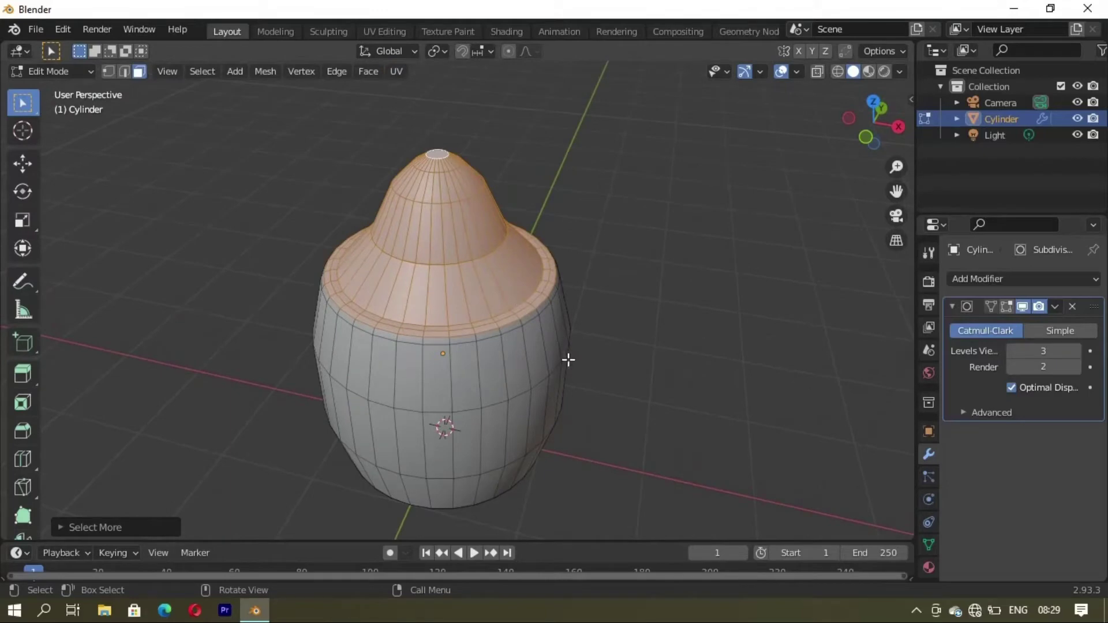
pyautogui.moveTo(443, 357); pyautogui.dragTo(561, 293, button='middle')
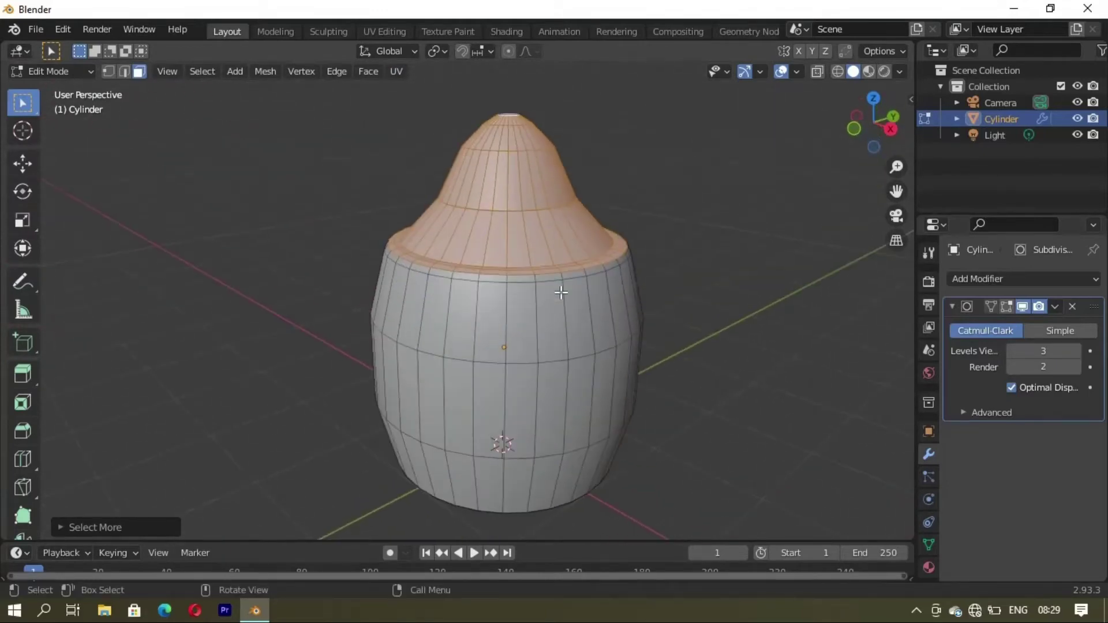
# Step: Separate the selected faces into Cylinder.001 and switch to front orthographic view
pyautogui.press('p')
pyautogui.click(561, 292)
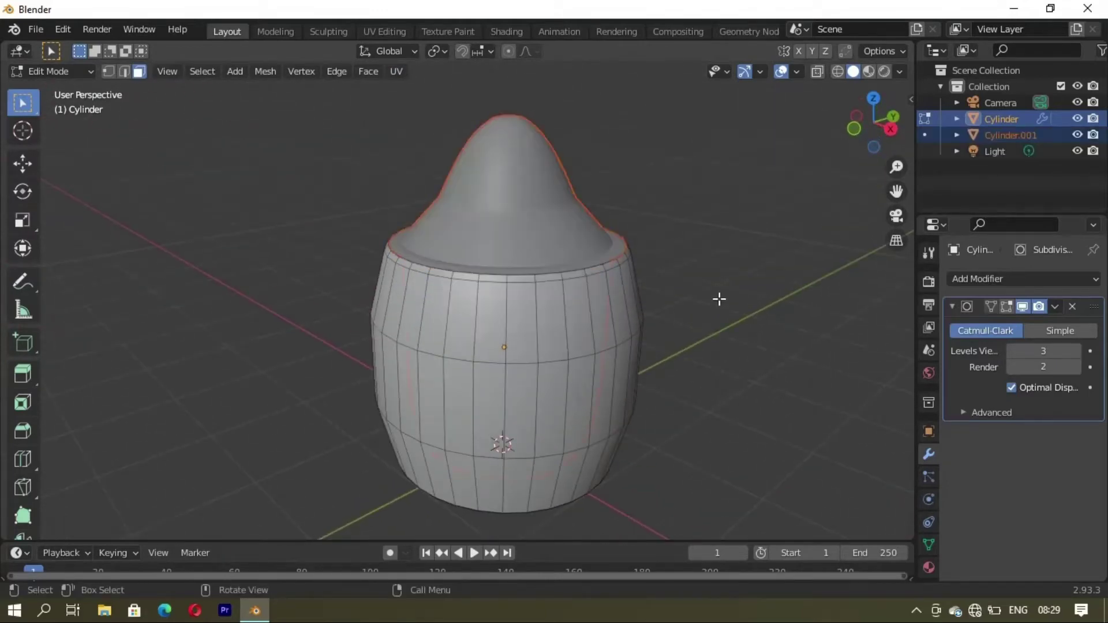
pyautogui.moveTo(719, 299)
pyautogui.mouseDown(button='middle')
pyautogui.moveTo(663, 317)
pyautogui.moveTo(643, 248)
pyautogui.moveTo(510, 341)
pyautogui.mouseUp(button='middle')
pyautogui.press('`')
pyautogui.click(571, 363)
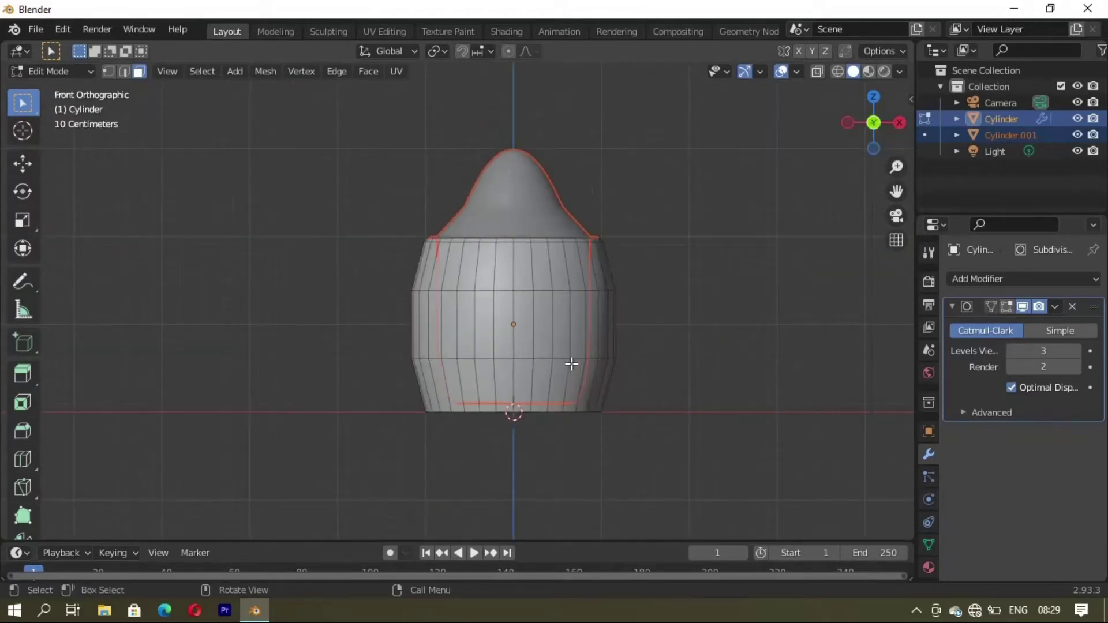
pyautogui.press('z')
# Step: Lift Cylinder.001 straight up along Z in Object Mode, then return to Edit Mode
pyautogui.press('Tab')
pyautogui.click(691, 330)
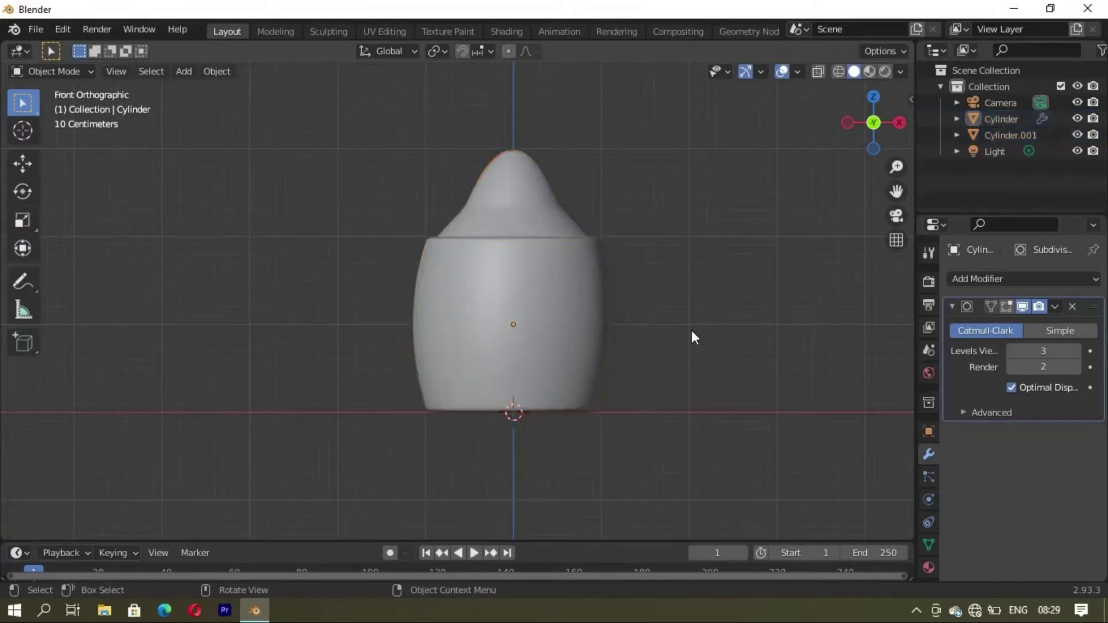
pyautogui.click(510, 198)
pyautogui.press('g')
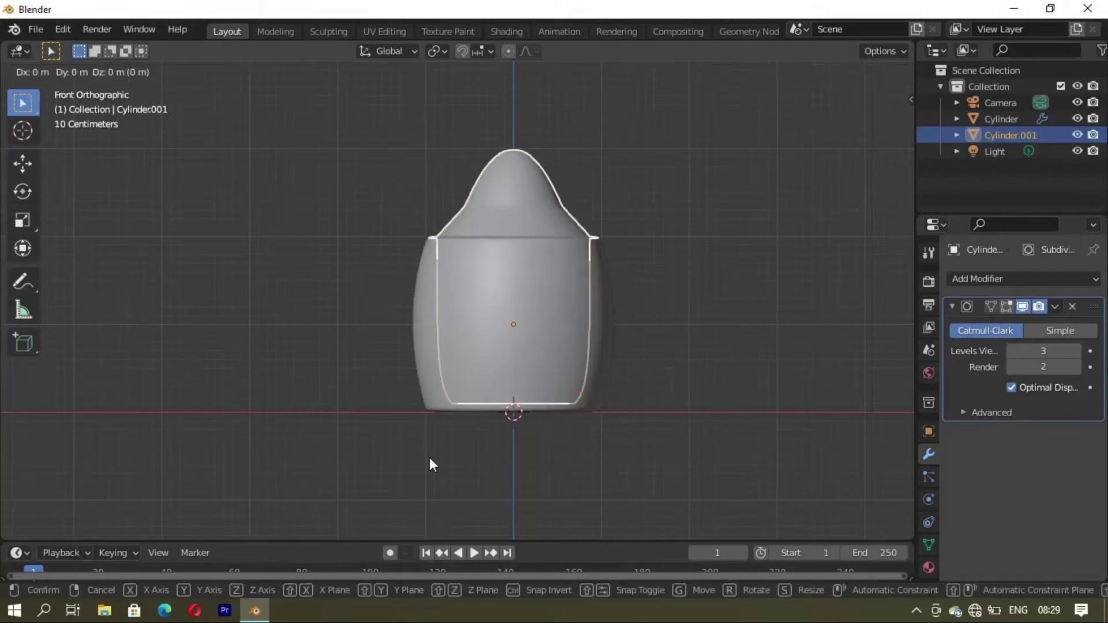
pyautogui.press('z')
pyautogui.click(453, 385)
pyautogui.moveTo(453, 385)
pyautogui.mouseDown(button='middle')
pyautogui.moveTo(518, 362)
pyautogui.moveTo(421, 338)
pyautogui.moveTo(445, 317)
pyautogui.moveTo(508, 309)
pyautogui.moveTo(510, 324)
pyautogui.moveTo(648, 285)
pyautogui.moveTo(559, 250)
pyautogui.moveTo(460, 267)
pyautogui.moveTo(489, 262)
pyautogui.moveTo(517, 227)
pyautogui.moveTo(525, 268)
pyautogui.moveTo(527, 247)
pyautogui.moveTo(379, 296)
pyautogui.moveTo(396, 314)
pyautogui.moveTo(430, 215)
pyautogui.moveTo(569, 347)
pyautogui.moveTo(578, 277)
pyautogui.moveTo(576, 297)
pyautogui.mouseUp(button='middle')
pyautogui.press('Tab')
pyautogui.scroll(2, 570, 347)
# Step: Narrow the selection to just the cone faces and separate them into Cylinder.002
pyautogui.moveTo(609, 203)
pyautogui.mouseDown(button='middle')
pyautogui.moveTo(626, 347)
pyautogui.moveTo(647, 314)
pyautogui.mouseUp(button='middle')
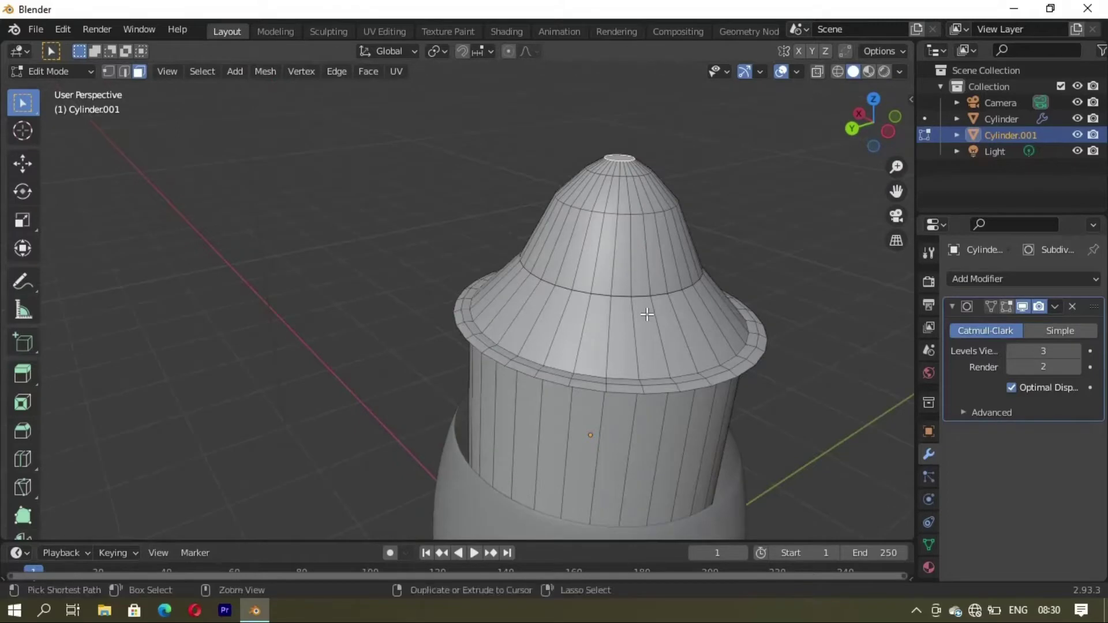
pyautogui.press('ctrl+KP_Add')
pyautogui.press('ctrl+KP_Add')
pyautogui.press('ctrl+KP_Add')
pyautogui.press('ctrl+KP_Add')
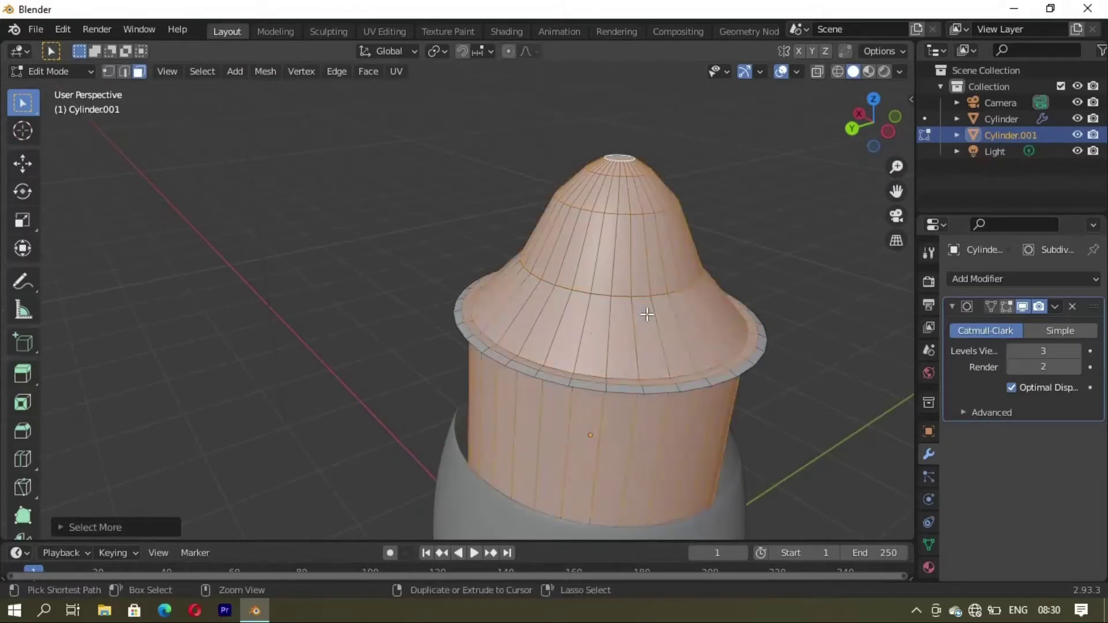
pyautogui.hotkey('ctrl', 'z')
pyautogui.hotkey('ctrl', 'z')
pyautogui.moveTo(596, 366); pyautogui.dragTo(591, 332, button='middle')
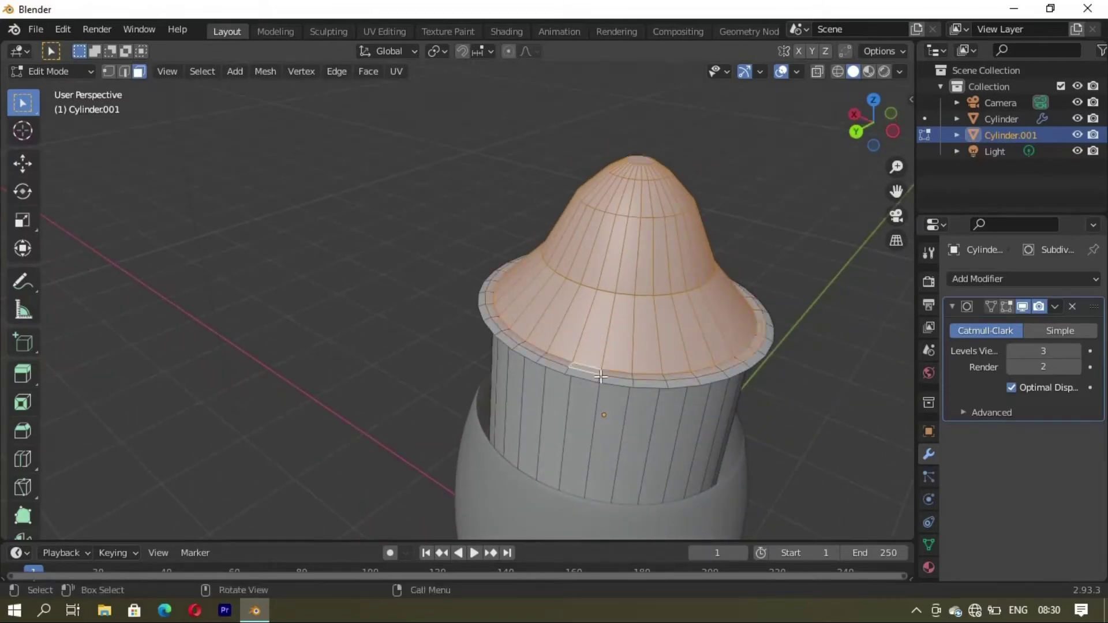
pyautogui.moveTo(598, 379)
pyautogui.mouseDown(button='middle')
pyautogui.moveTo(660, 425)
pyautogui.moveTo(659, 401)
pyautogui.moveTo(698, 389)
pyautogui.moveTo(633, 292)
pyautogui.moveTo(613, 304)
pyautogui.moveTo(685, 311)
pyautogui.mouseUp(button='middle')
pyautogui.press('p')
pyautogui.click(659, 400)
pyautogui.press('Tab')
# Step: Isolate Cylinder.002 in local view and select its outer rim edge loop
pyautogui.click(632, 219)
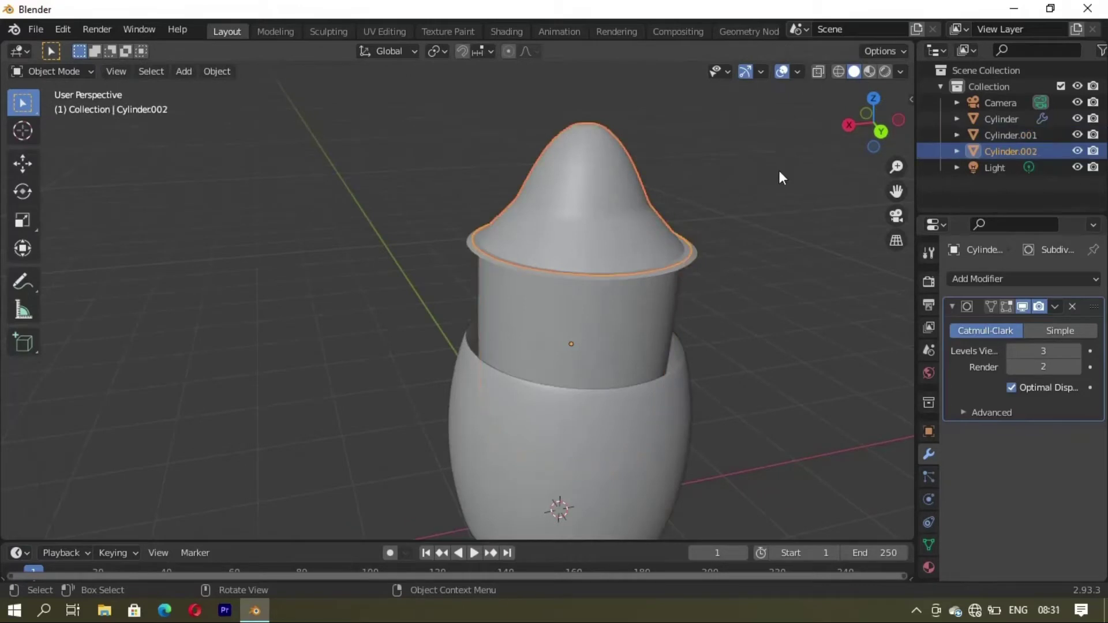
pyautogui.press('Tab')
pyautogui.press('KP_Divide')
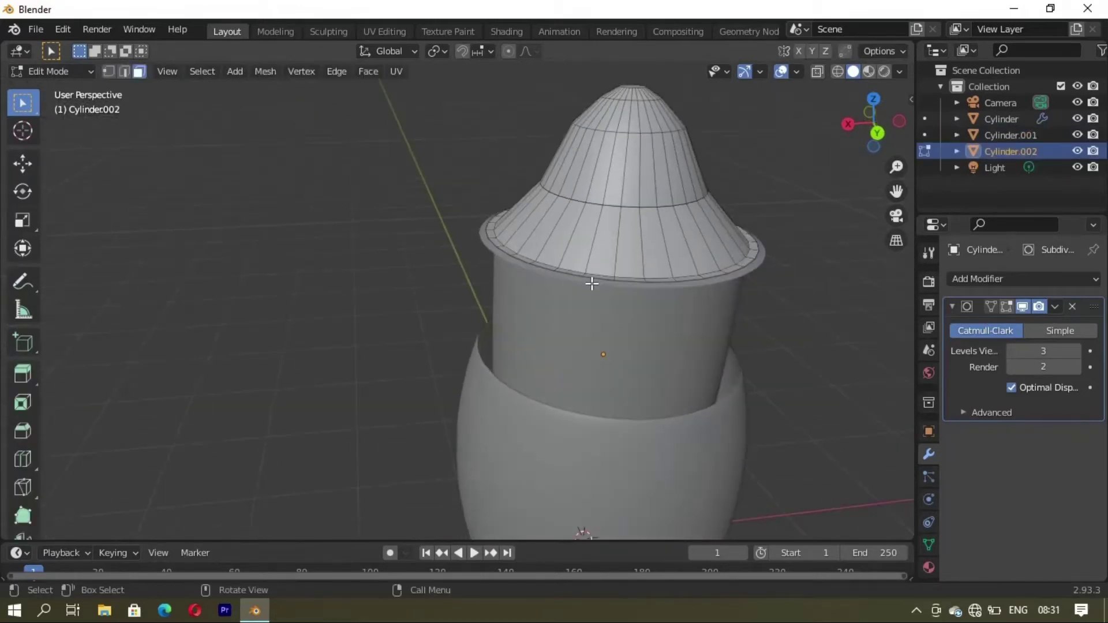
pyautogui.moveTo(589, 286)
pyautogui.mouseDown(button='middle')
pyautogui.moveTo(588, 295)
pyautogui.moveTo(520, 242)
pyautogui.mouseUp(button='middle')
pyautogui.scroll(3, 585, 288)
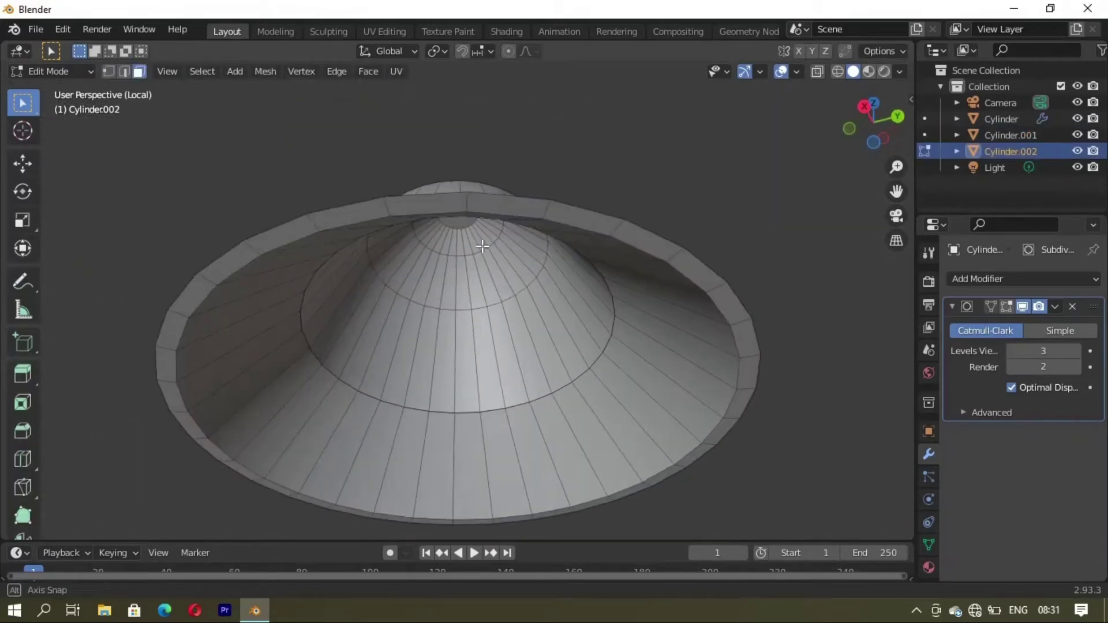
pyautogui.press('2')
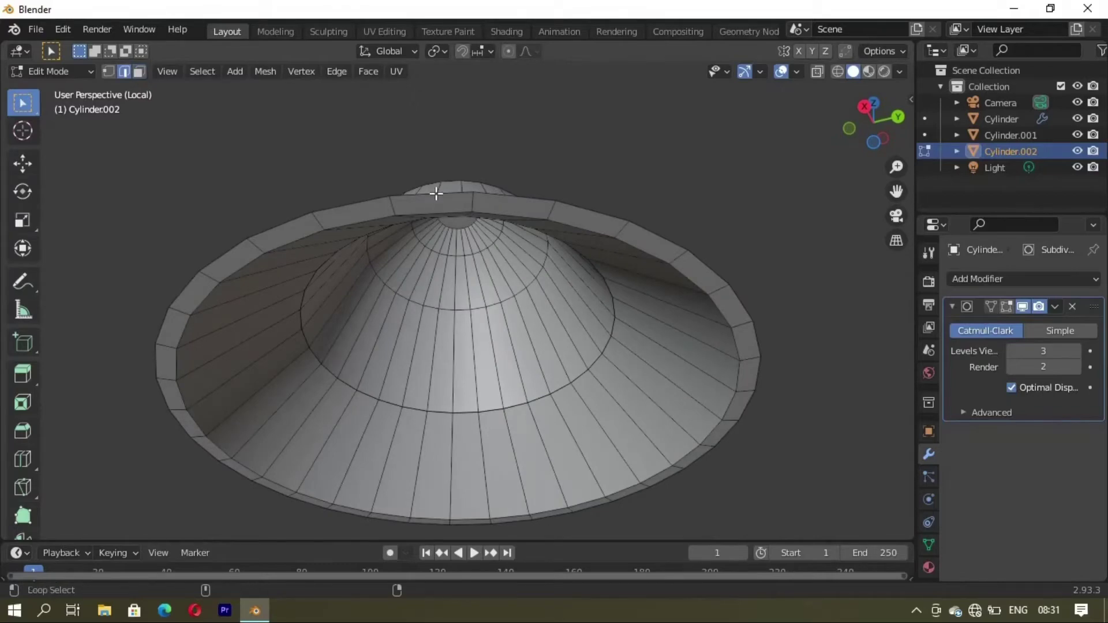
pyautogui.keyDown('alt'); pyautogui.click(436, 194); pyautogui.keyUp('alt')
pyautogui.moveTo(448, 227)
pyautogui.mouseDown(button='middle')
pyautogui.moveTo(573, 312)
pyautogui.moveTo(564, 279)
pyautogui.moveTo(579, 336)
pyautogui.moveTo(608, 313)
pyautogui.mouseUp(button='middle')
# Step: Extrude the rim loop down, scale it outward twice, and add a short vertical extrusion
pyautogui.press('e')
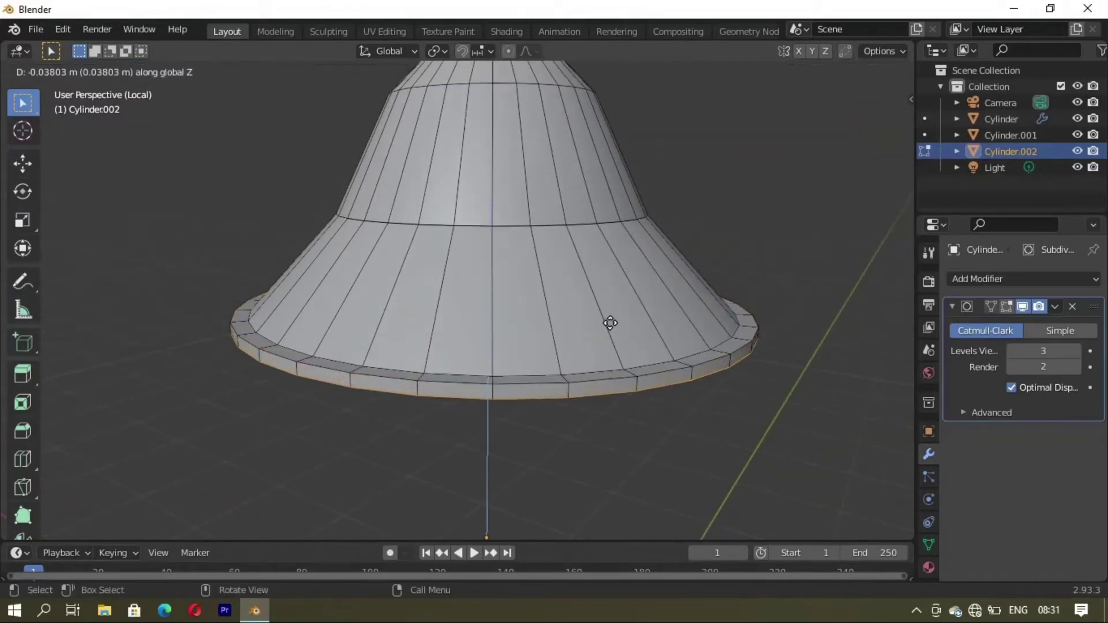
pyautogui.click(609, 323)
pyautogui.press('s')
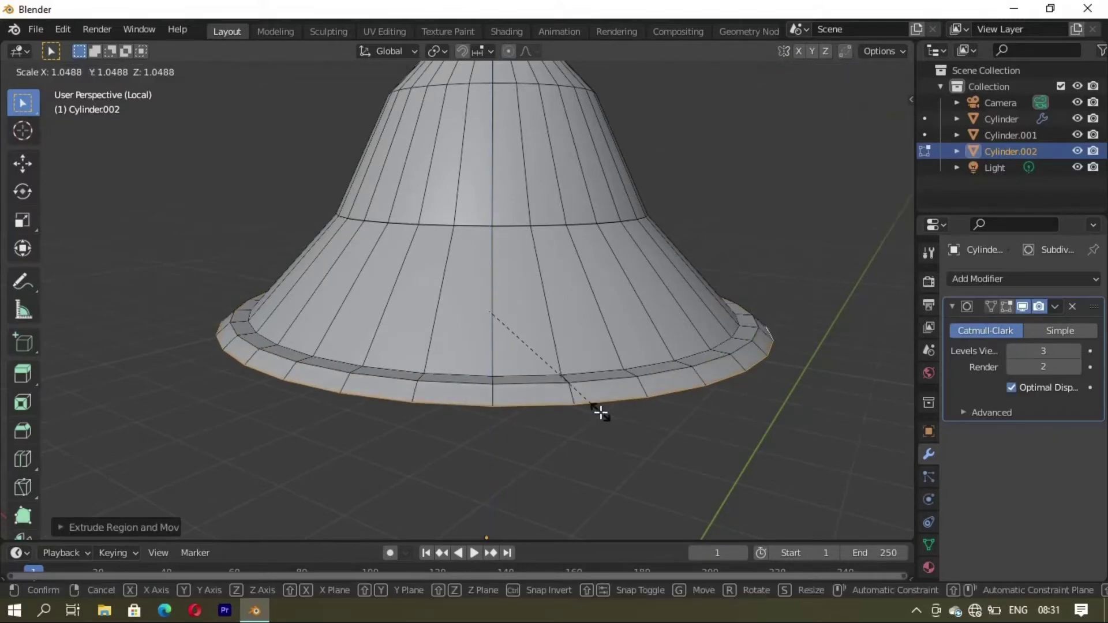
pyautogui.click(600, 407)
pyautogui.moveTo(600, 407)
pyautogui.mouseDown(button='middle')
pyautogui.moveTo(736, 349)
pyautogui.moveTo(625, 373)
pyautogui.moveTo(594, 302)
pyautogui.mouseUp(button='middle')
pyautogui.press('s')
pyautogui.click(627, 381)
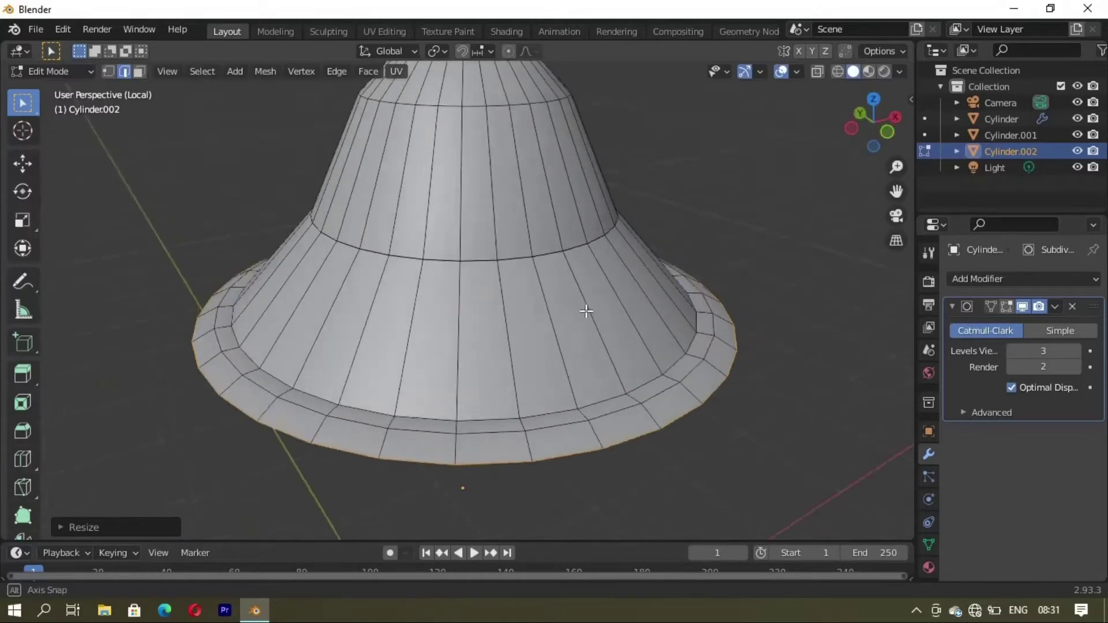
pyautogui.press('z')
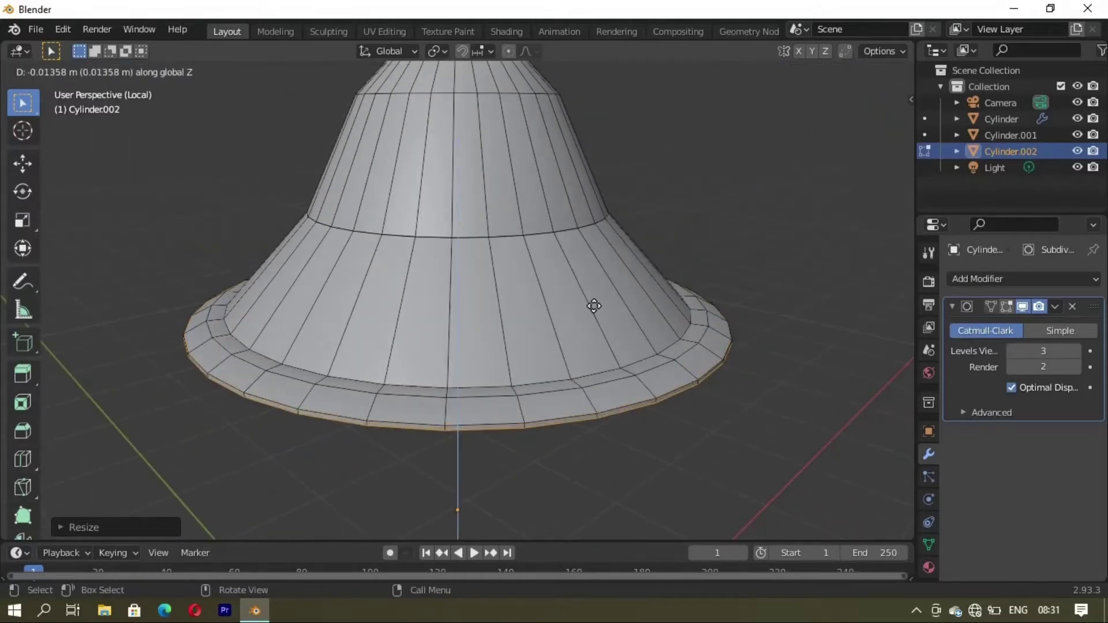
pyautogui.click(594, 306)
# Step: Leave local view and select the whole hat-shaped lid
pyautogui.press('KP_Divide')
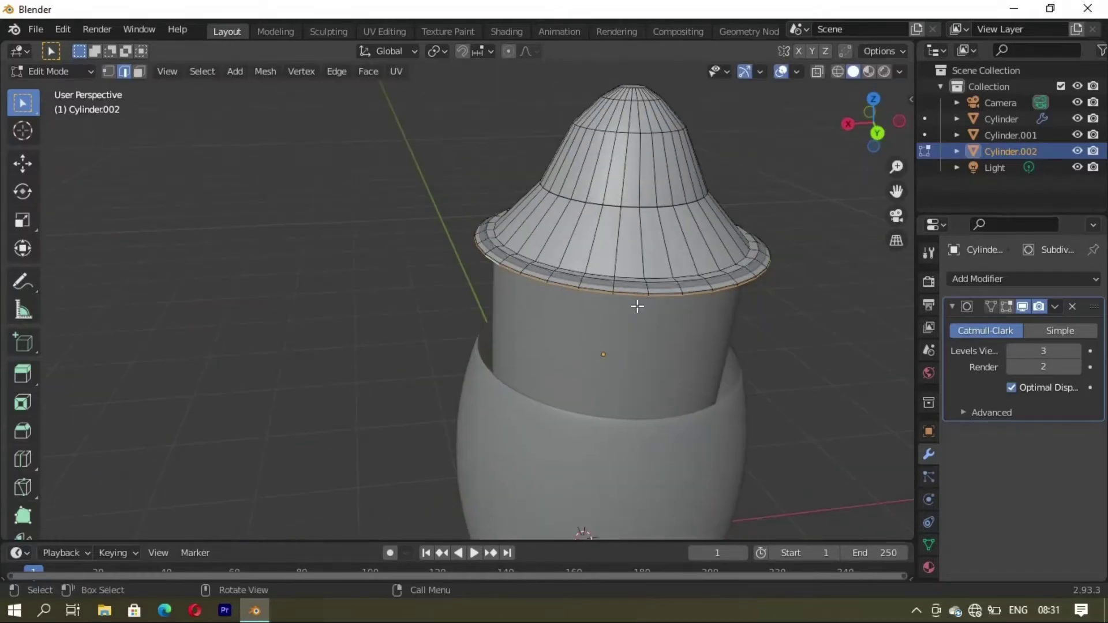
pyautogui.moveTo(635, 304)
pyautogui.mouseDown(button='middle')
pyautogui.moveTo(572, 334)
pyautogui.moveTo(634, 272)
pyautogui.mouseUp(button='middle')
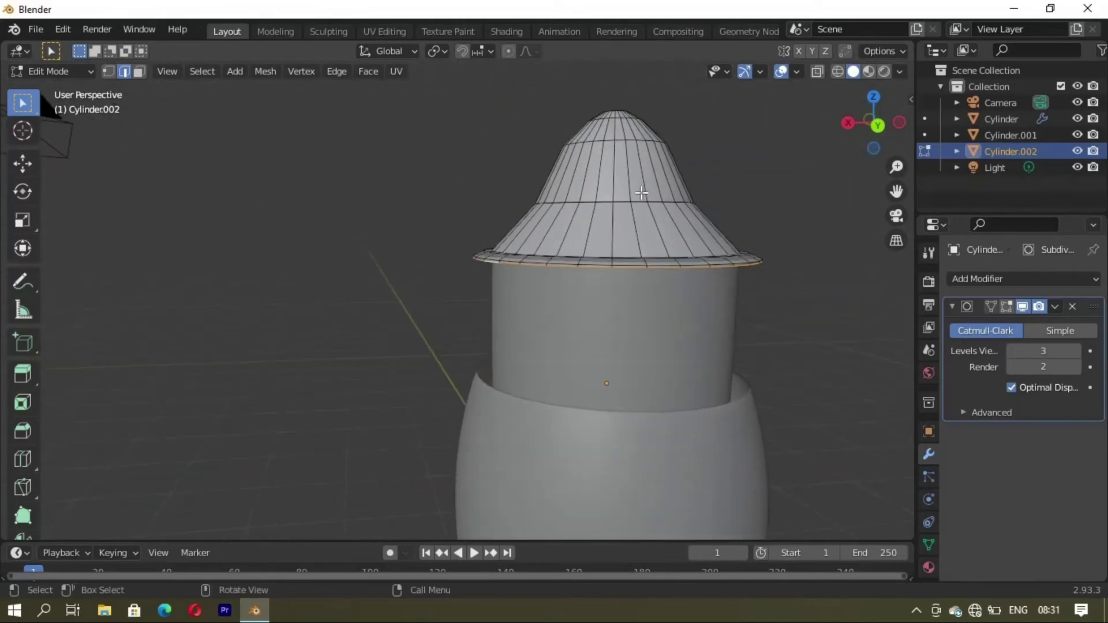
pyautogui.press('a')
pyautogui.moveTo(642, 193)
pyautogui.mouseDown(button='middle')
pyautogui.moveTo(682, 415)
pyautogui.moveTo(673, 381)
pyautogui.mouseUp(button='middle')
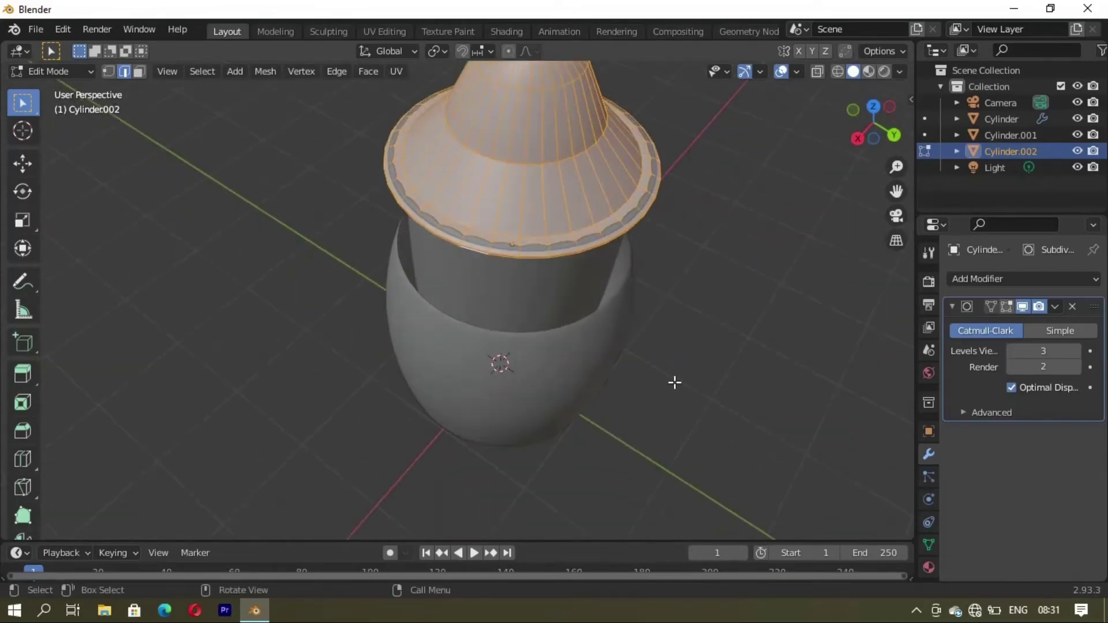
# Step: Raise the whole lid along Z
pyautogui.press('g')
pyautogui.press('z')
pyautogui.click(673, 381)
pyautogui.moveTo(593, 393)
pyautogui.mouseDown(button='middle')
pyautogui.moveTo(631, 269)
pyautogui.moveTo(515, 257)
pyautogui.moveTo(517, 346)
pyautogui.moveTo(546, 420)
pyautogui.moveTo(484, 418)
pyautogui.moveTo(551, 247)
pyautogui.moveTo(576, 294)
pyautogui.mouseUp(button='middle')
pyautogui.scroll(-2, 651, 334)
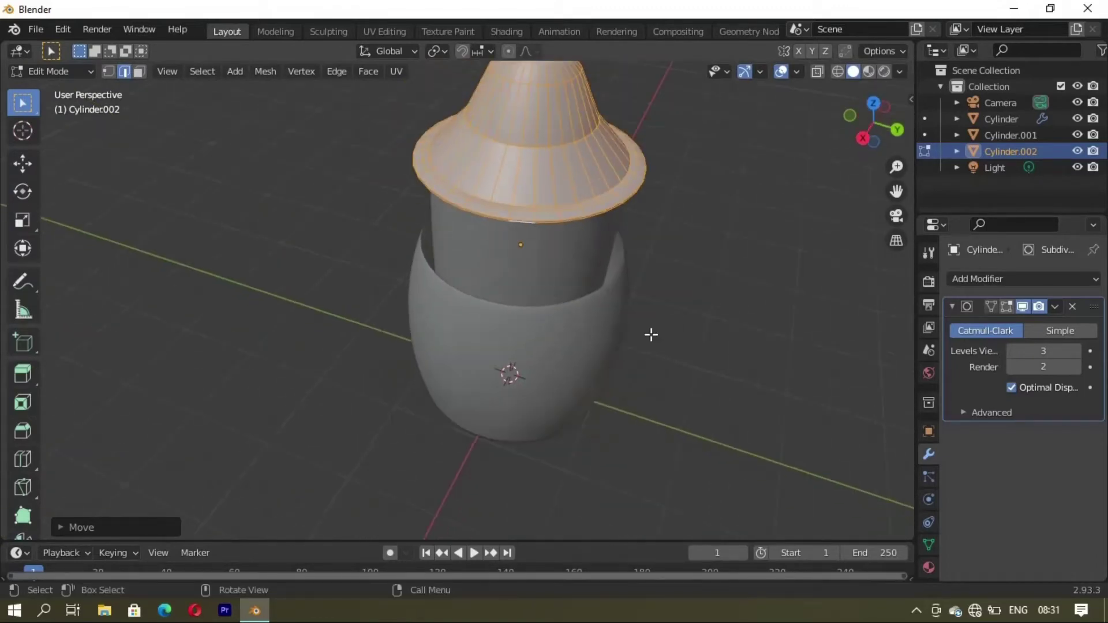
# Step: Scale the lid up to enlarge it
pyautogui.click(727, 220)
pyautogui.scroll(-2, 599, 223)
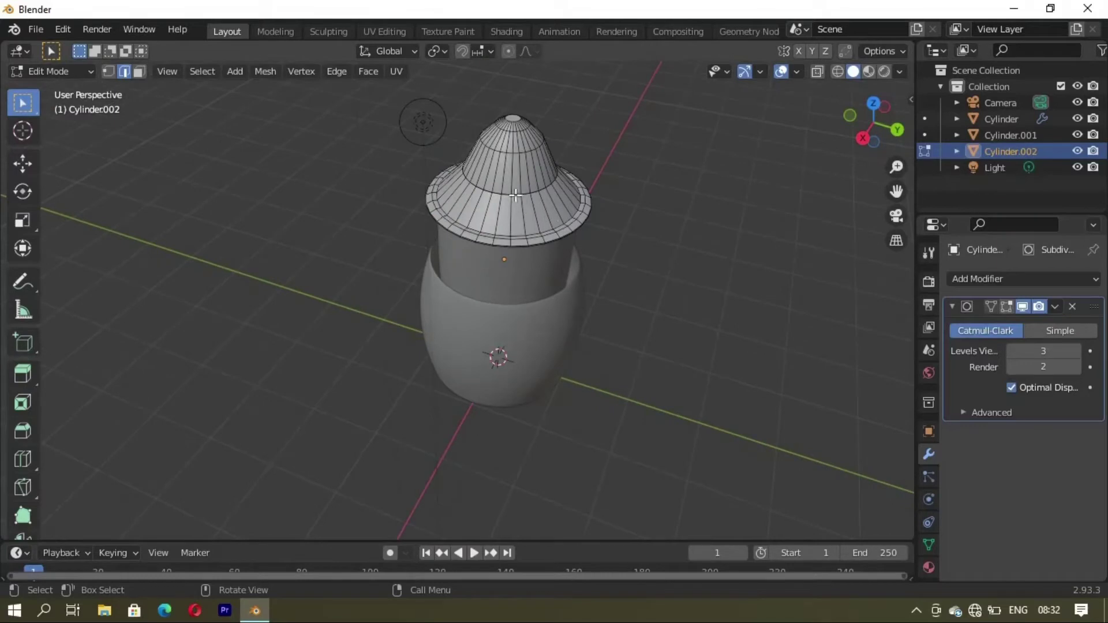
pyautogui.press('s')
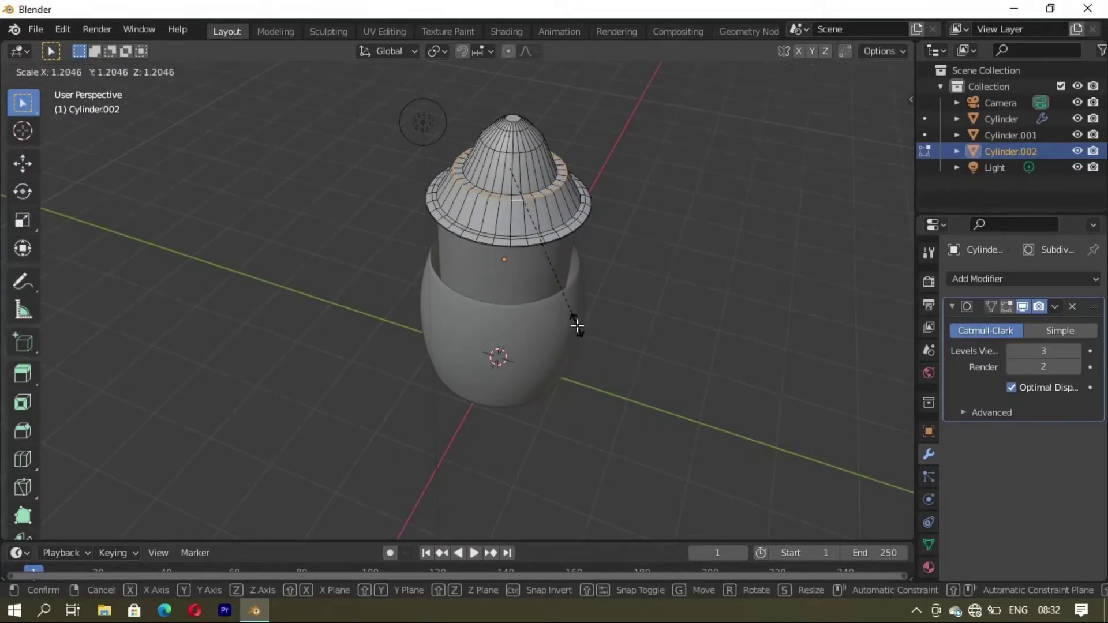
pyautogui.click(577, 325)
pyautogui.moveTo(577, 326)
pyautogui.mouseDown(button='middle')
pyautogui.moveTo(502, 332)
pyautogui.moveTo(500, 276)
pyautogui.mouseUp(button='middle')
pyautogui.scroll(2, 499, 331)
pyautogui.scroll(2, 499, 332)
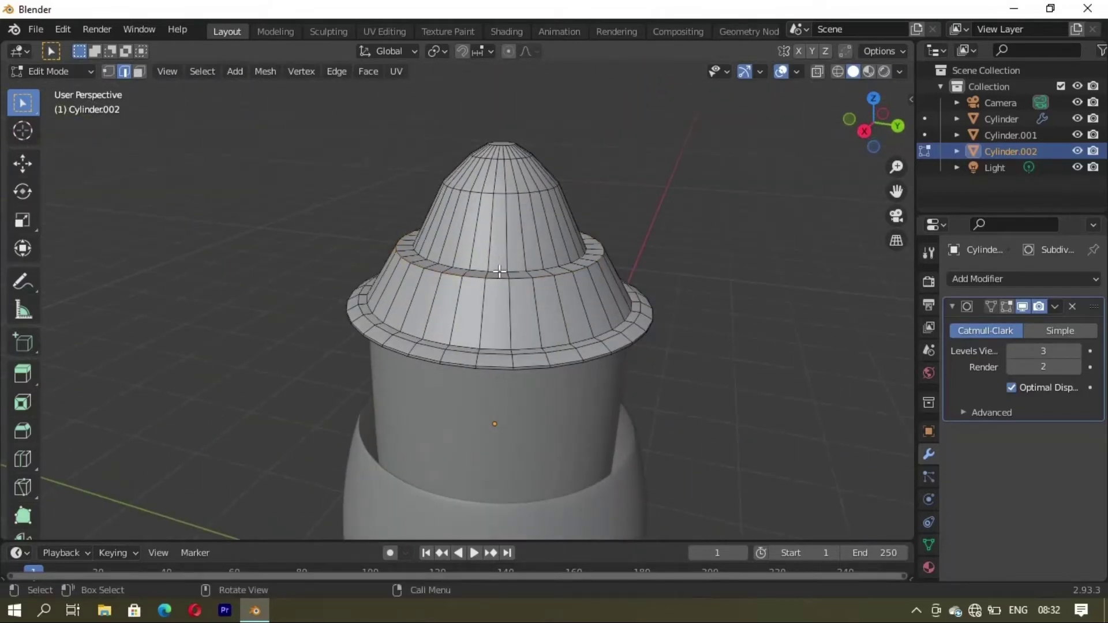
# Step: Shrink the ring loop at the cone's base and bevel it
pyautogui.keyDown('alt'); pyautogui.click(500, 271); pyautogui.keyUp('alt')
pyautogui.press('s')
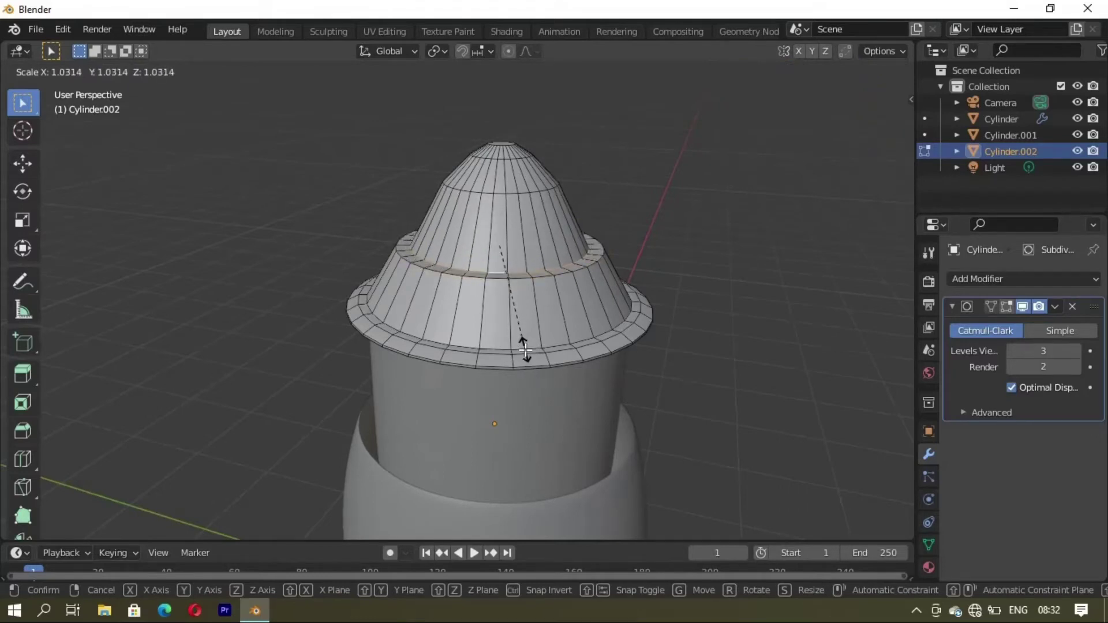
pyautogui.click(525, 350)
pyautogui.click(532, 277)
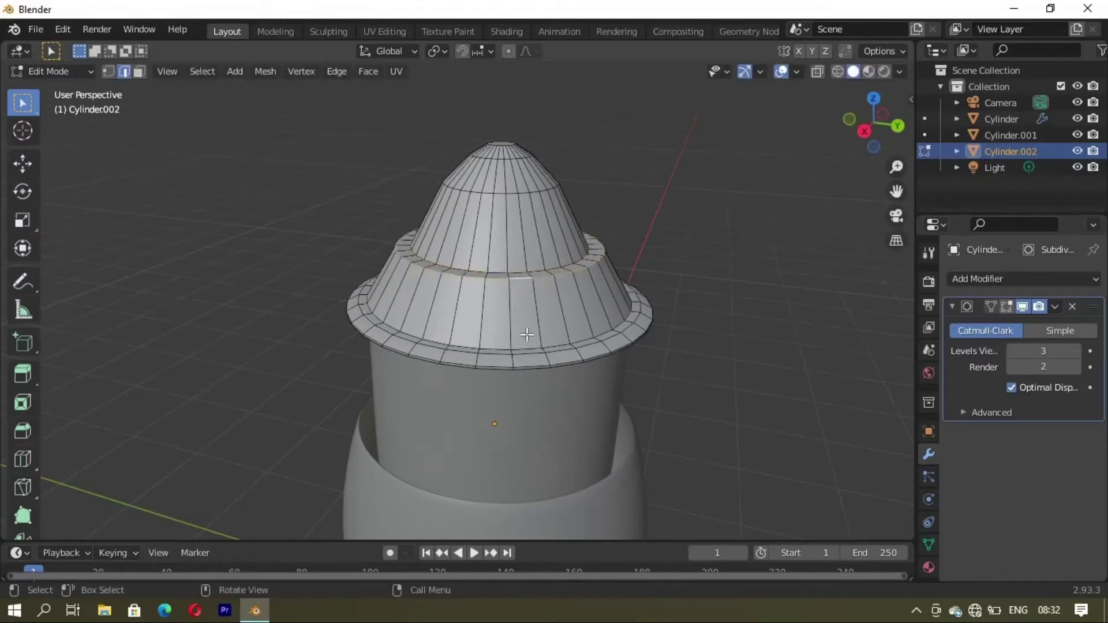
pyautogui.hotkey('ctrl', 'b')
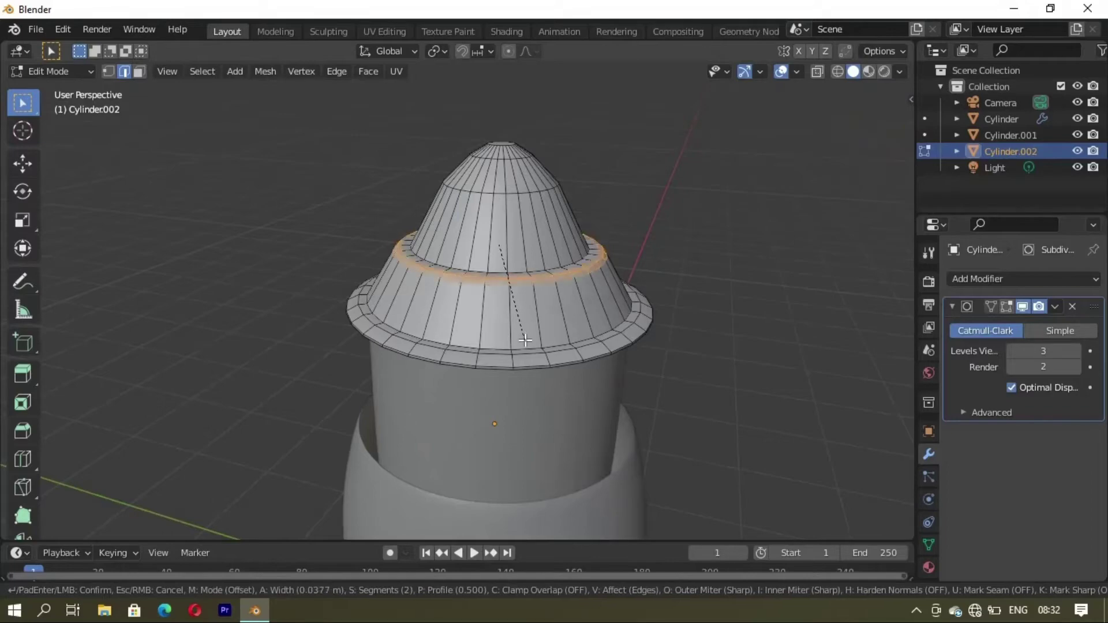
pyautogui.click(525, 341)
pyautogui.moveTo(522, 338)
pyautogui.mouseDown(button='middle')
pyautogui.moveTo(472, 273)
pyautogui.moveTo(528, 369)
pyautogui.mouseUp(button='middle')
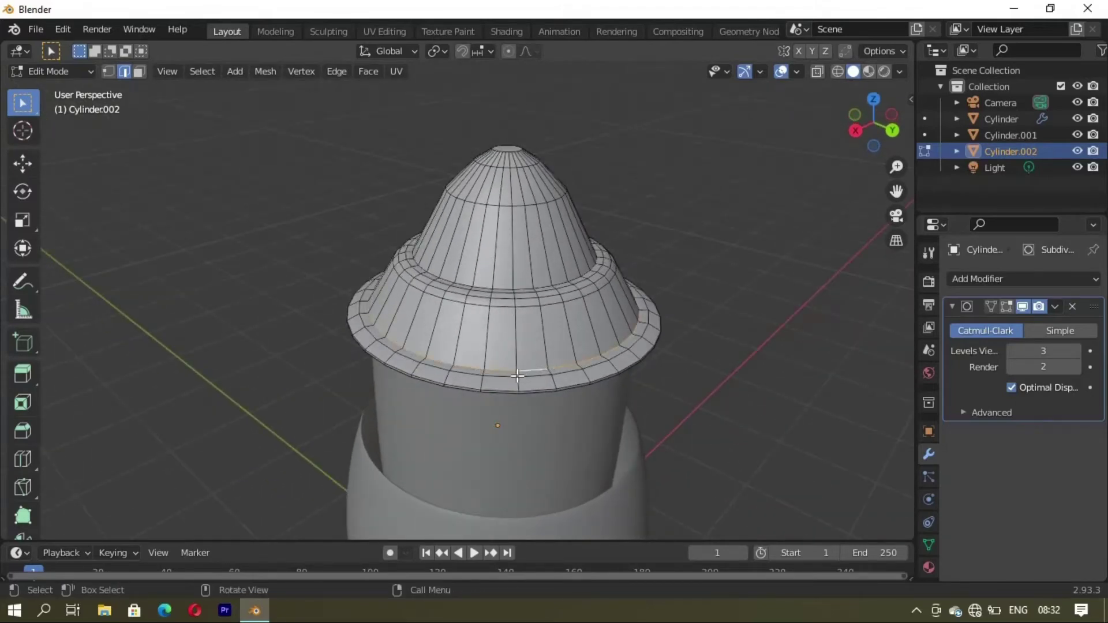
# Step: Flare the brim loop slightly outward, about 1.057×, then deselect it
pyautogui.keyDown('alt'); pyautogui.click(519, 371); pyautogui.keyUp('alt')
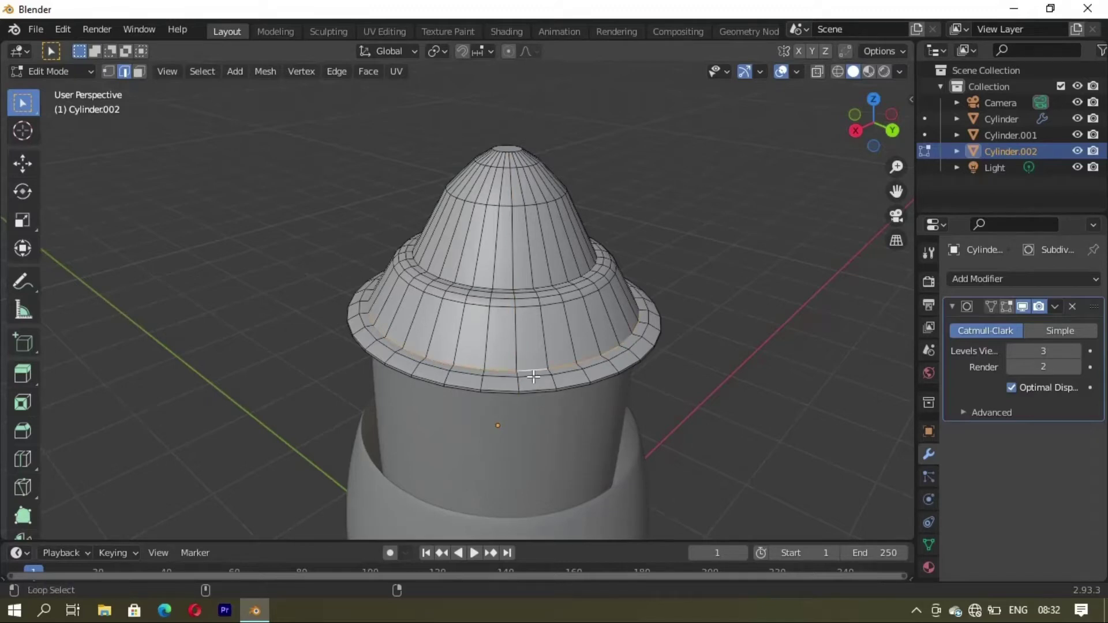
pyautogui.press('s')
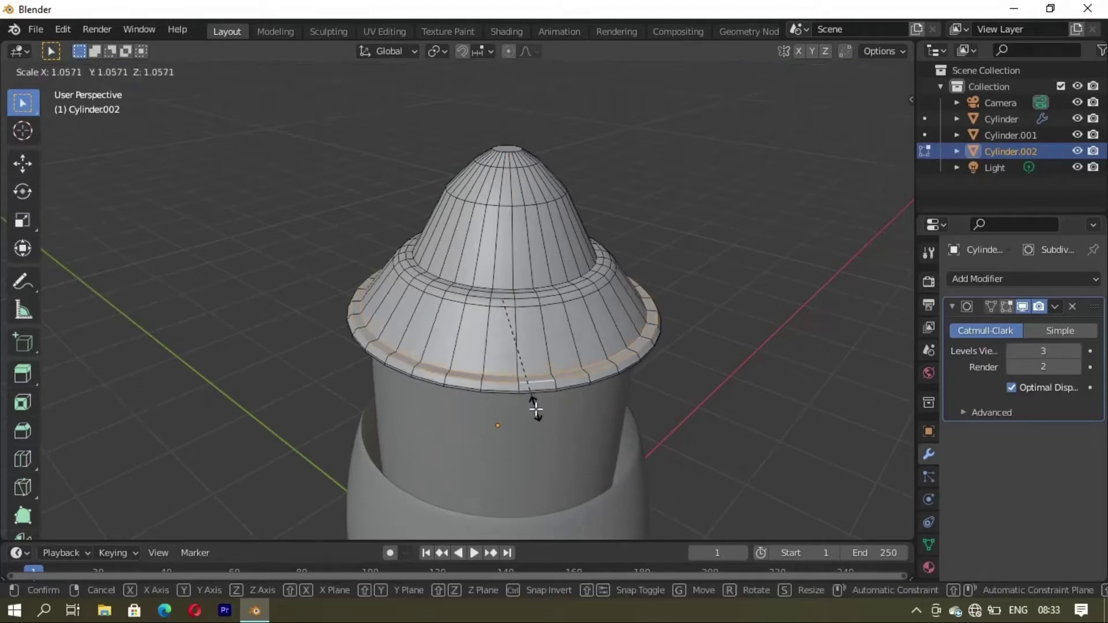
pyautogui.click(536, 409)
pyautogui.moveTo(536, 409)
pyautogui.mouseDown(button='middle')
pyautogui.moveTo(581, 329)
pyautogui.moveTo(581, 302)
pyautogui.moveTo(588, 395)
pyautogui.mouseUp(button='middle')
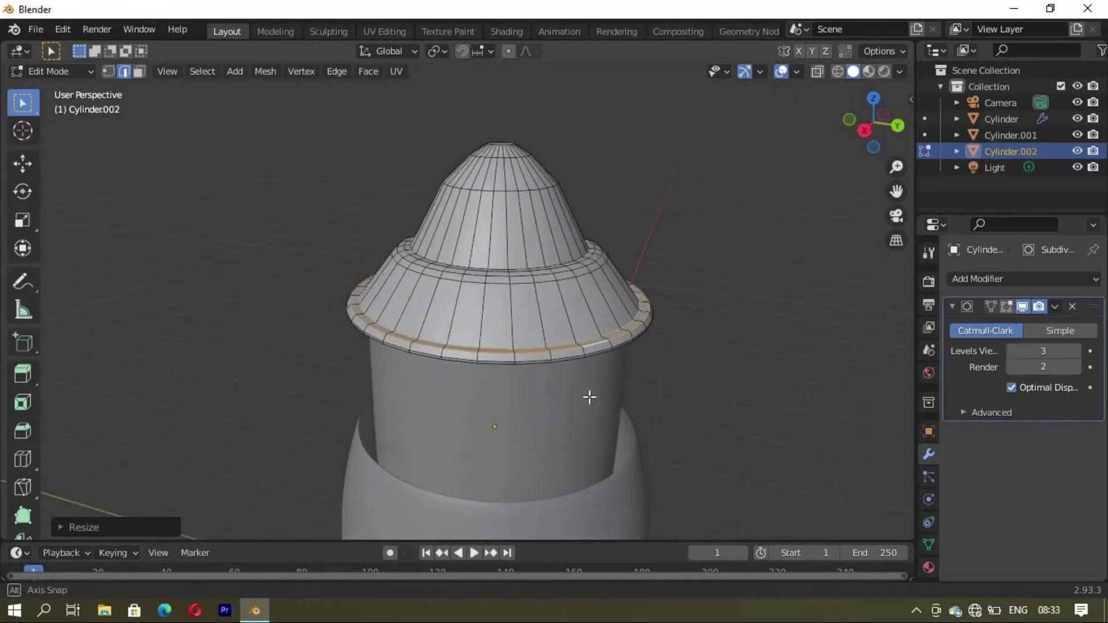
pyautogui.hotkey('alt', 'a')
pyautogui.moveTo(531, 322); pyautogui.dragTo(523, 336, button='middle')
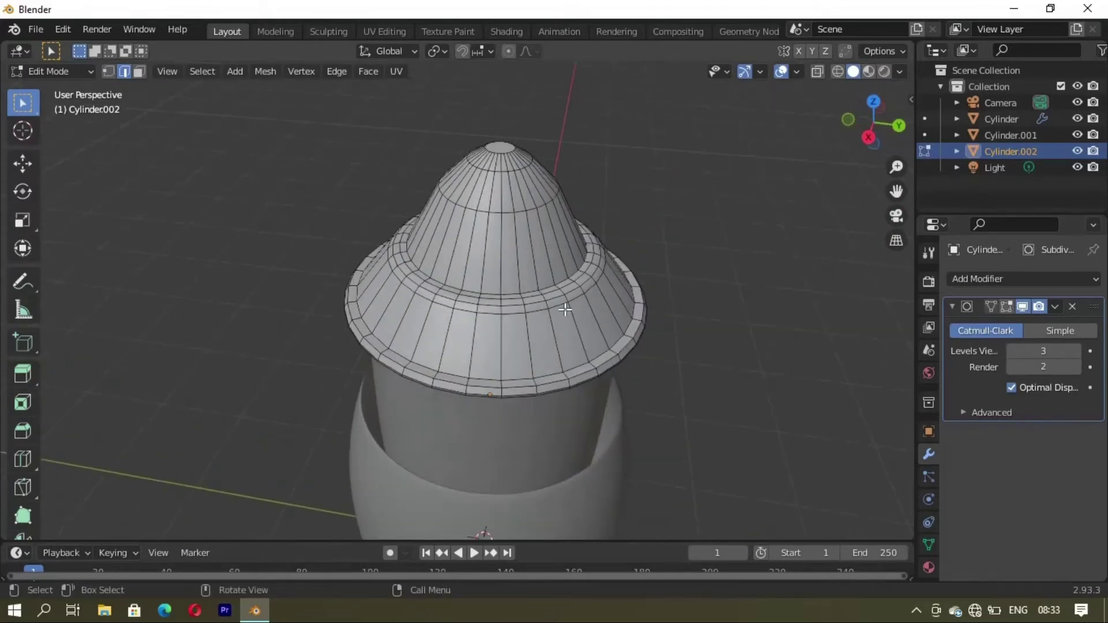
# Step: Toggle out of Edit Mode to inspect the smoothed lid
pyautogui.press('Tab')
pyautogui.moveTo(662, 340); pyautogui.dragTo(673, 234, button='middle')
pyautogui.hotkey('alt', 'a')
pyautogui.moveTo(503, 300)
pyautogui.mouseDown(button='middle')
pyautogui.moveTo(526, 346)
pyautogui.moveTo(520, 361)
pyautogui.moveTo(543, 438)
pyautogui.mouseUp(button='middle')
pyautogui.press('Tab')
pyautogui.press('Tab')
# Step: Lower the inner cylinder along Z into the barrel body from the front view
pyautogui.click(512, 360)
pyautogui.scroll(-2, 512, 360)
pyautogui.press('KP_5')
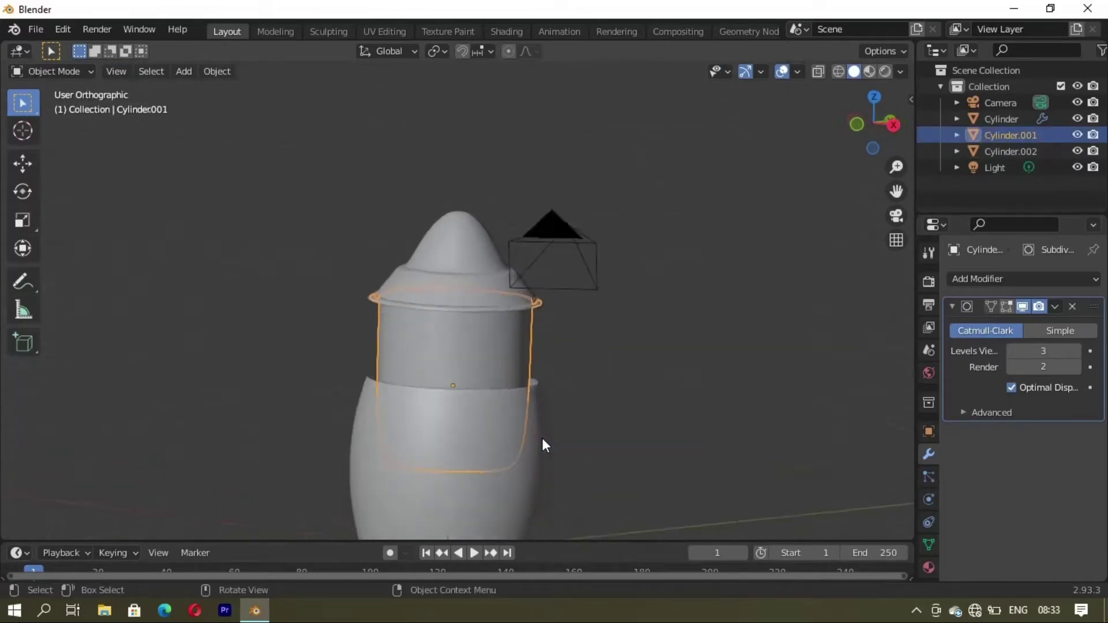
pyautogui.press('KP_1')
pyautogui.scroll(-2, 542, 433)
pyautogui.press('g')
pyautogui.press('z')
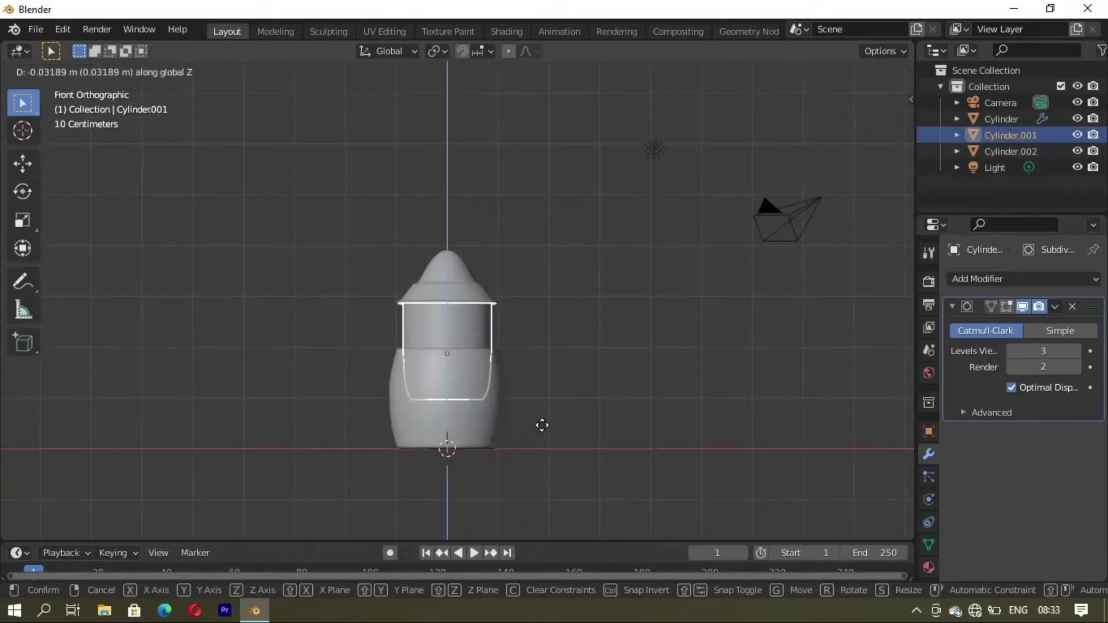
pyautogui.click(536, 468)
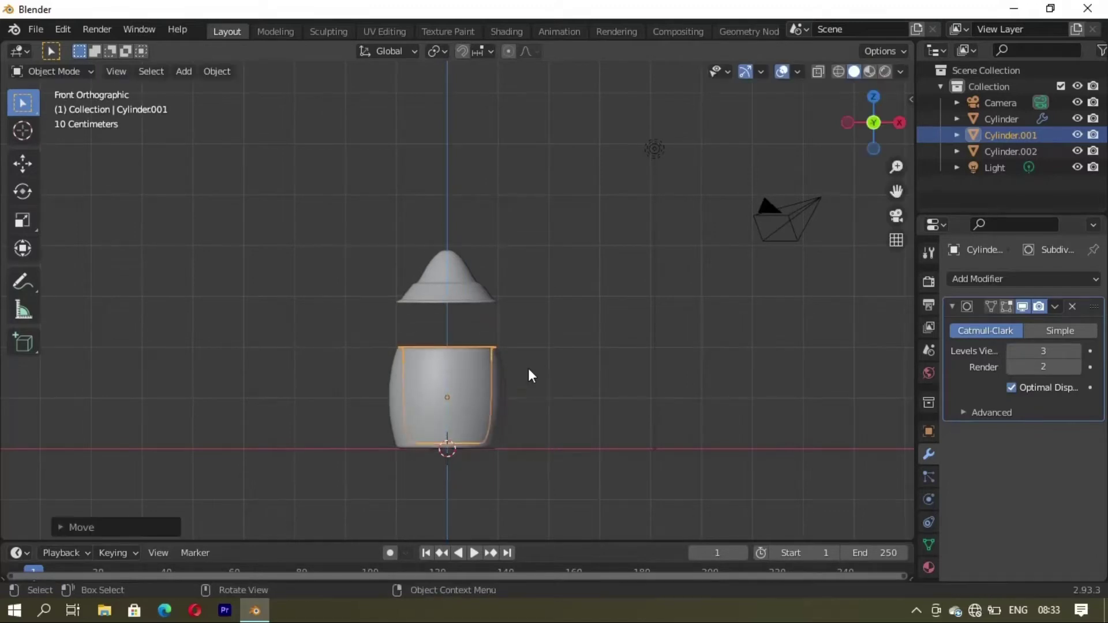
pyautogui.moveTo(528, 368); pyautogui.dragTo(456, 392, button='middle')
pyautogui.scroll(3, 432, 415)
pyautogui.moveTo(469, 468)
pyautogui.mouseDown(button='middle')
pyautogui.moveTo(518, 340)
pyautogui.moveTo(621, 378)
pyautogui.mouseUp(button='middle')
# Step: Select the inner cylinder and barrel body, briefly entering and leaving Edit Mode
pyautogui.hotkey('alt', 'a')
pyautogui.moveTo(510, 379)
pyautogui.mouseDown(button='middle')
pyautogui.moveTo(476, 345)
pyautogui.moveTo(445, 350)
pyautogui.mouseUp(button='middle')
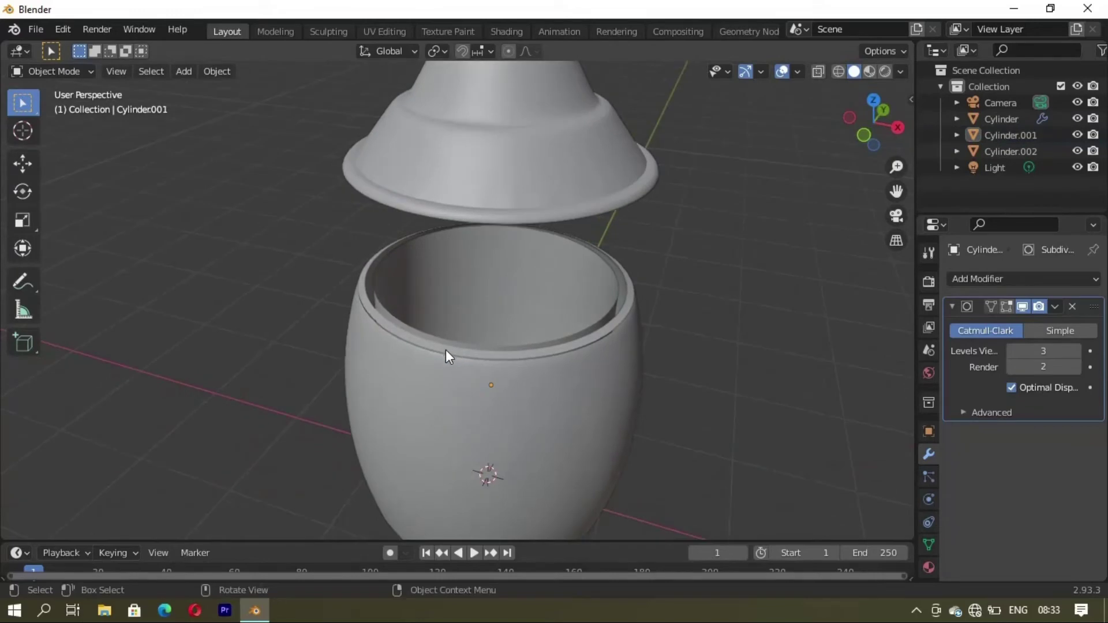
pyautogui.click(445, 349)
pyautogui.click(437, 359)
pyautogui.click(437, 359)
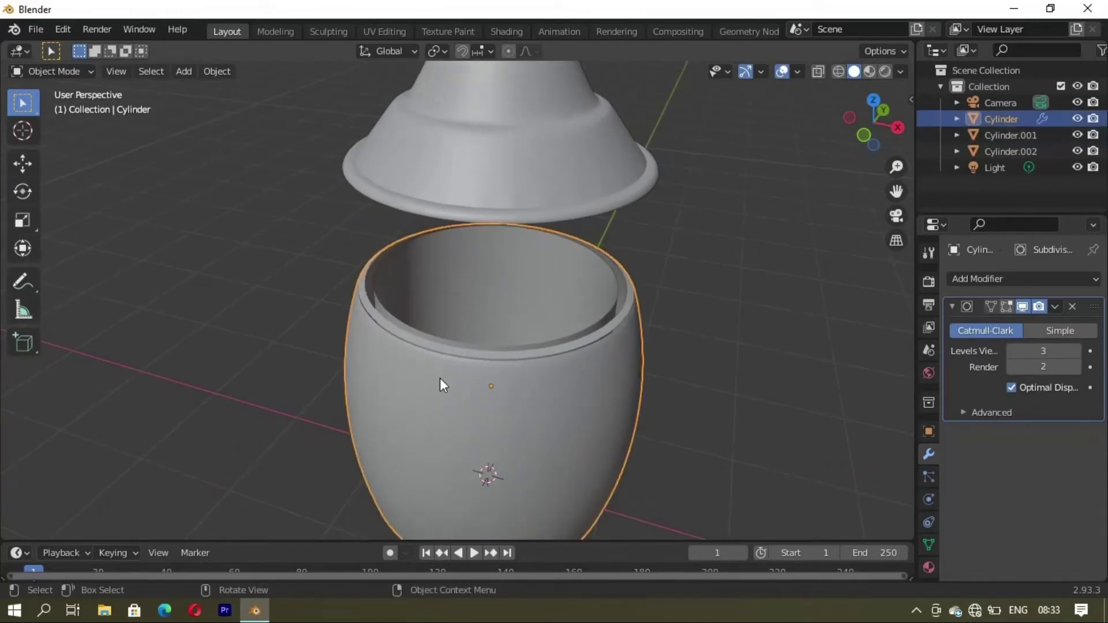
pyautogui.press('Tab')
pyautogui.moveTo(440, 379)
pyautogui.mouseDown(button='middle')
pyautogui.moveTo(411, 405)
pyautogui.moveTo(470, 346)
pyautogui.moveTo(493, 458)
pyautogui.moveTo(700, 327)
pyautogui.mouseUp(button='middle')
pyautogui.press('Tab')
# Step: Raise the inner cylinder slightly along Z, then reselect it with the barrel body
pyautogui.click(520, 362)
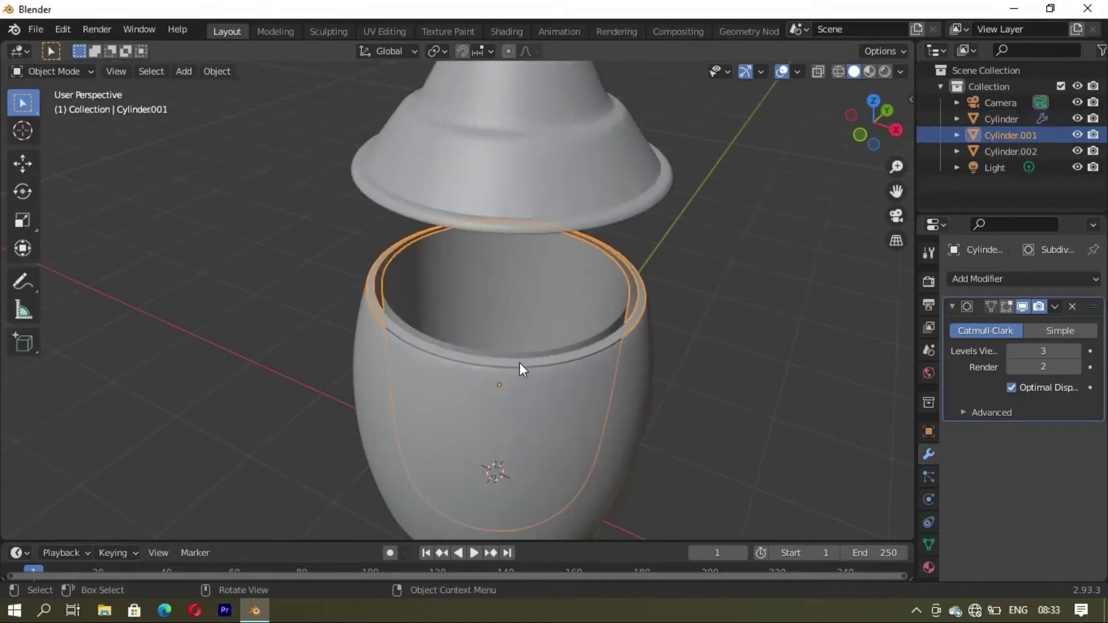
pyautogui.press('g')
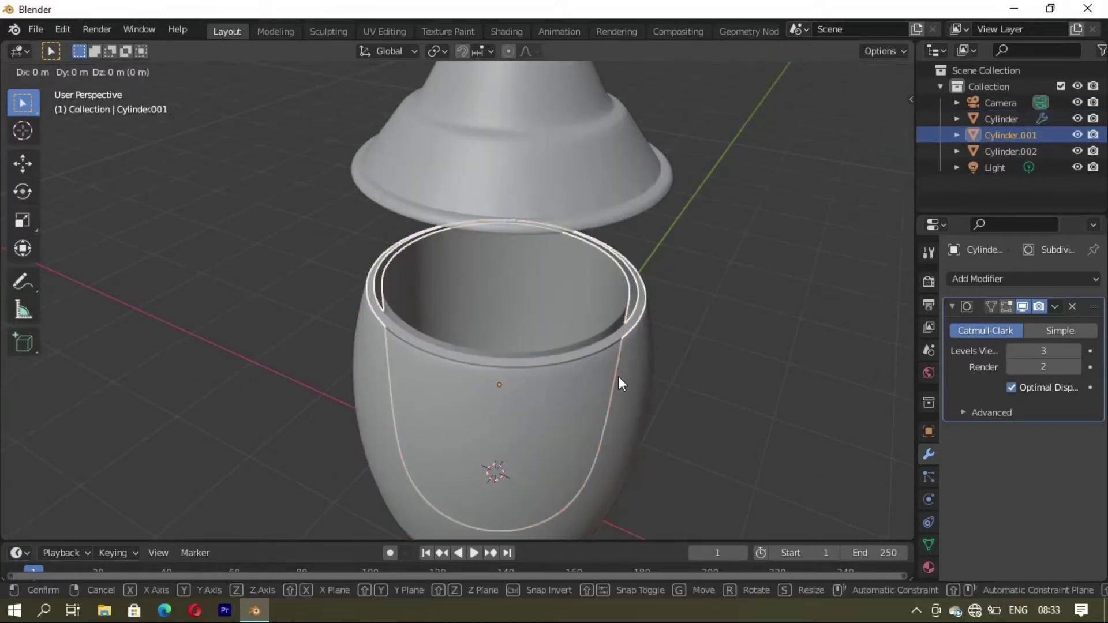
pyautogui.press('z')
pyautogui.click(521, 417)
pyautogui.moveTo(521, 414)
pyautogui.mouseDown(button='middle')
pyautogui.moveTo(749, 366)
pyautogui.moveTo(663, 381)
pyautogui.moveTo(630, 304)
pyautogui.moveTo(522, 332)
pyautogui.moveTo(483, 325)
pyautogui.mouseUp(button='middle')
pyautogui.click(620, 288)
pyautogui.click(483, 324)
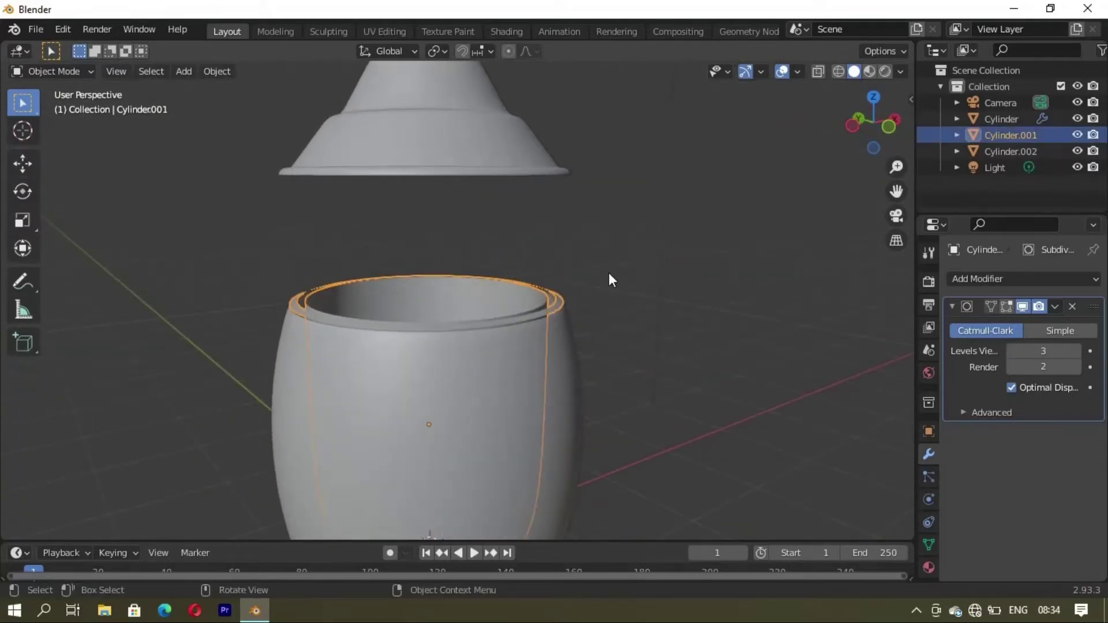
pyautogui.click(520, 372)
# Step: Widen the barrel's top rim loop and lower it along Z to start the flange
pyautogui.press('Tab')
pyautogui.moveTo(548, 430); pyautogui.dragTo(458, 416, button='middle')
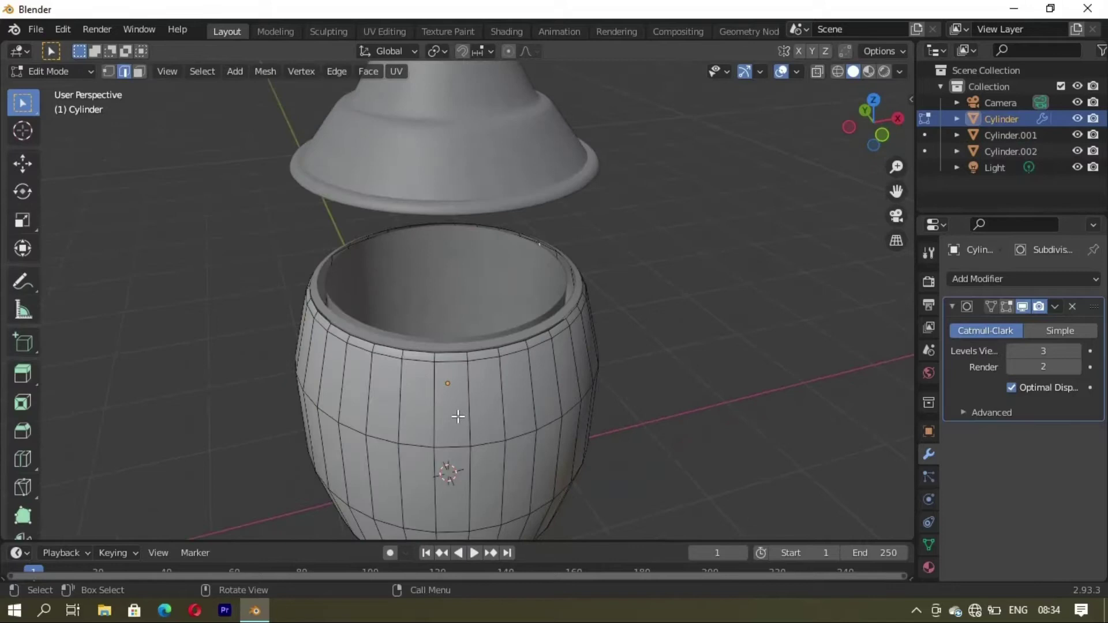
pyautogui.keyDown('alt'); pyautogui.click(474, 353); pyautogui.keyUp('alt')
pyautogui.press('s')
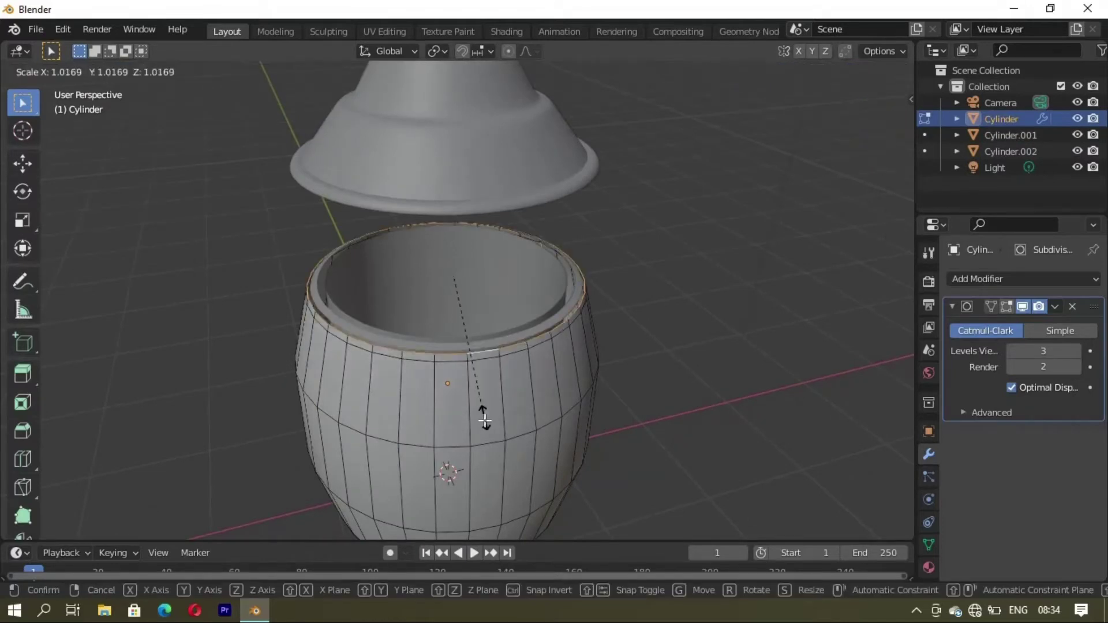
pyautogui.click(488, 424)
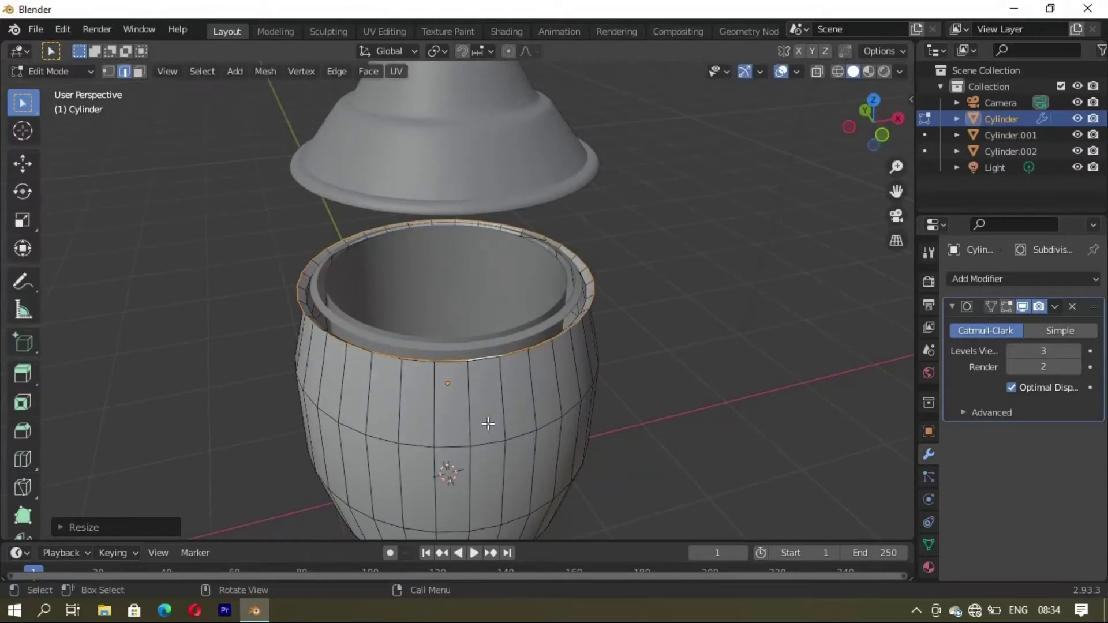
pyautogui.press('g')
pyautogui.press('z')
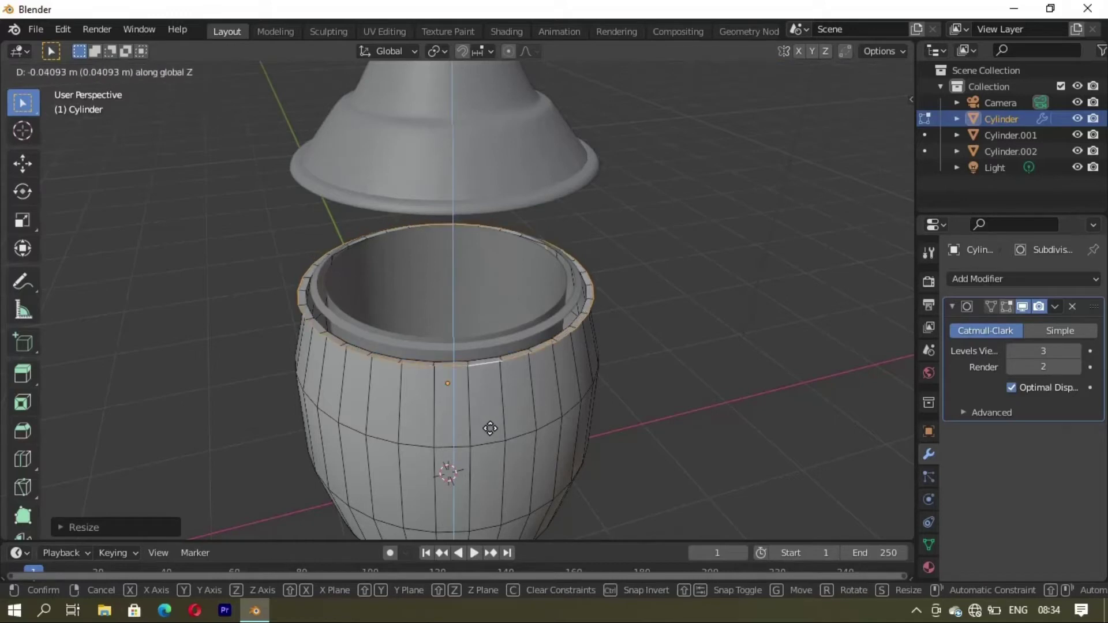
pyautogui.click(490, 432)
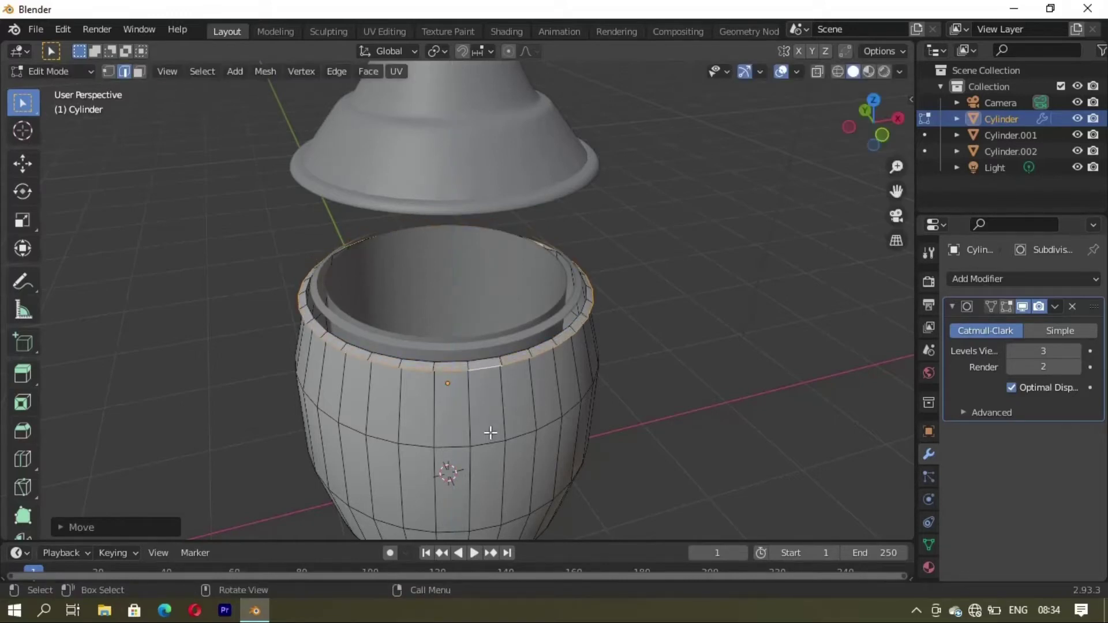
# Step: Resize the rim loop, raise it vertically, and flare it outward into a wide lip
pyautogui.moveTo(490, 442)
pyautogui.mouseDown(button='middle')
pyautogui.moveTo(527, 322)
pyautogui.moveTo(473, 438)
pyautogui.moveTo(440, 388)
pyautogui.mouseUp(button='middle')
pyautogui.press('s')
pyautogui.click(471, 427)
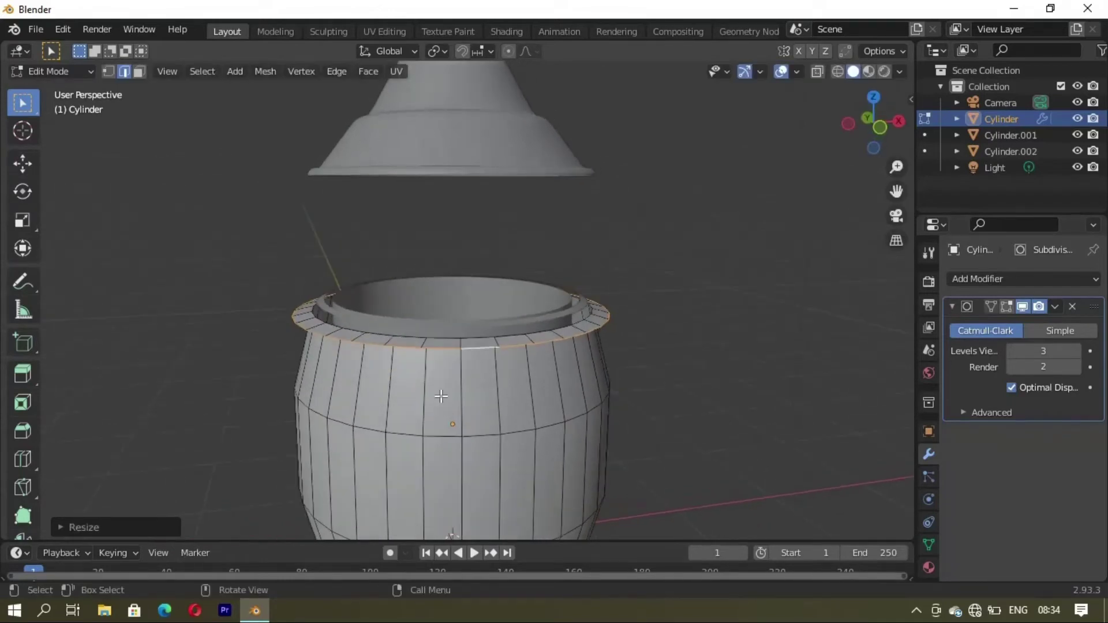
pyautogui.press('g')
pyautogui.press('z')
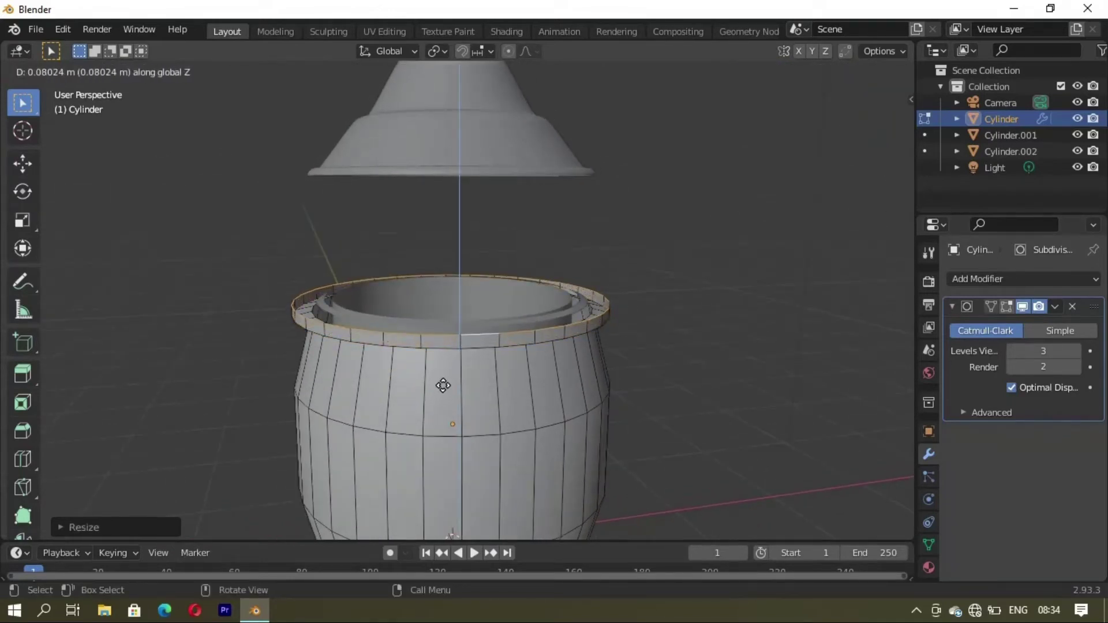
pyautogui.click(444, 380)
pyautogui.moveTo(444, 381)
pyautogui.mouseDown(button='middle')
pyautogui.moveTo(456, 435)
pyautogui.moveTo(462, 421)
pyautogui.mouseUp(button='middle')
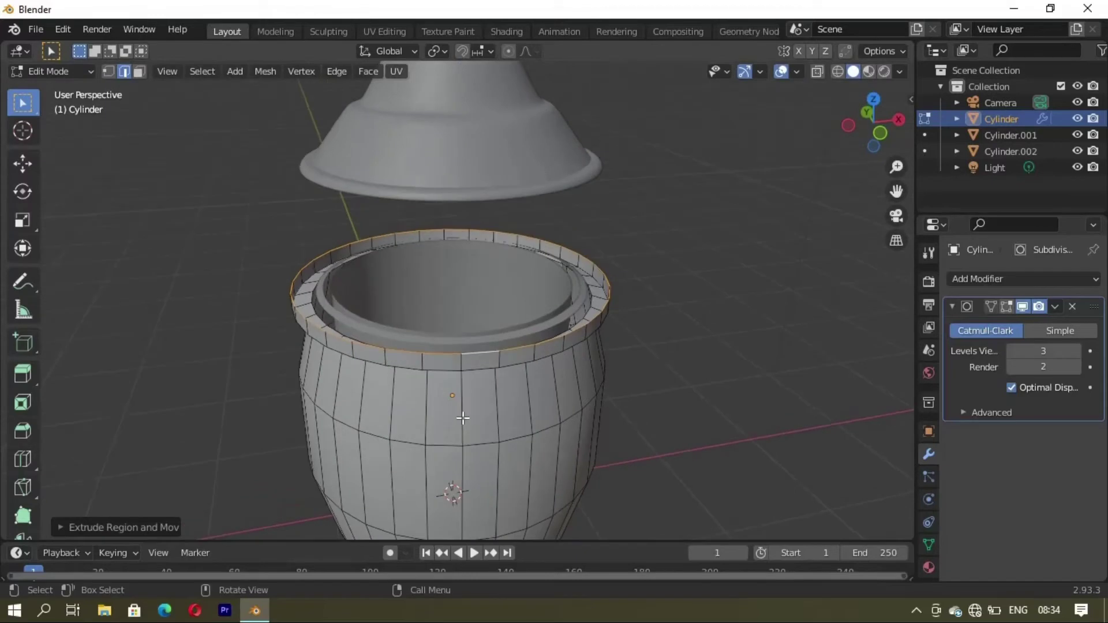
pyautogui.press('s')
pyautogui.click(465, 429)
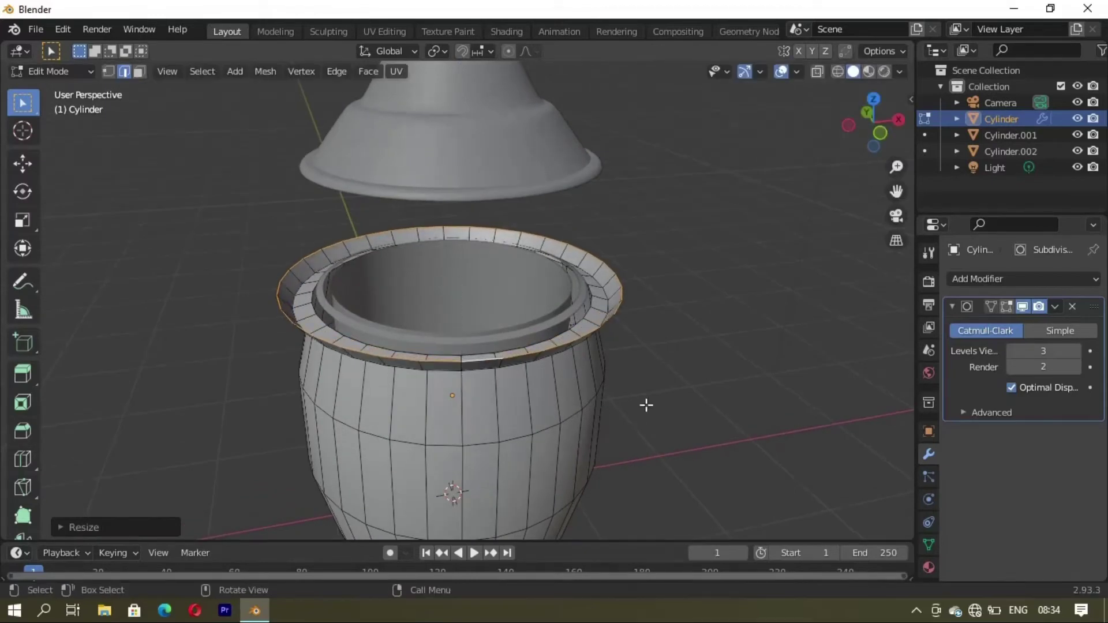
# Step: Resize the rim ring and lower it along Z to flatten the flange
pyautogui.moveTo(645, 403); pyautogui.dragTo(619, 376, button='middle')
pyautogui.press('s')
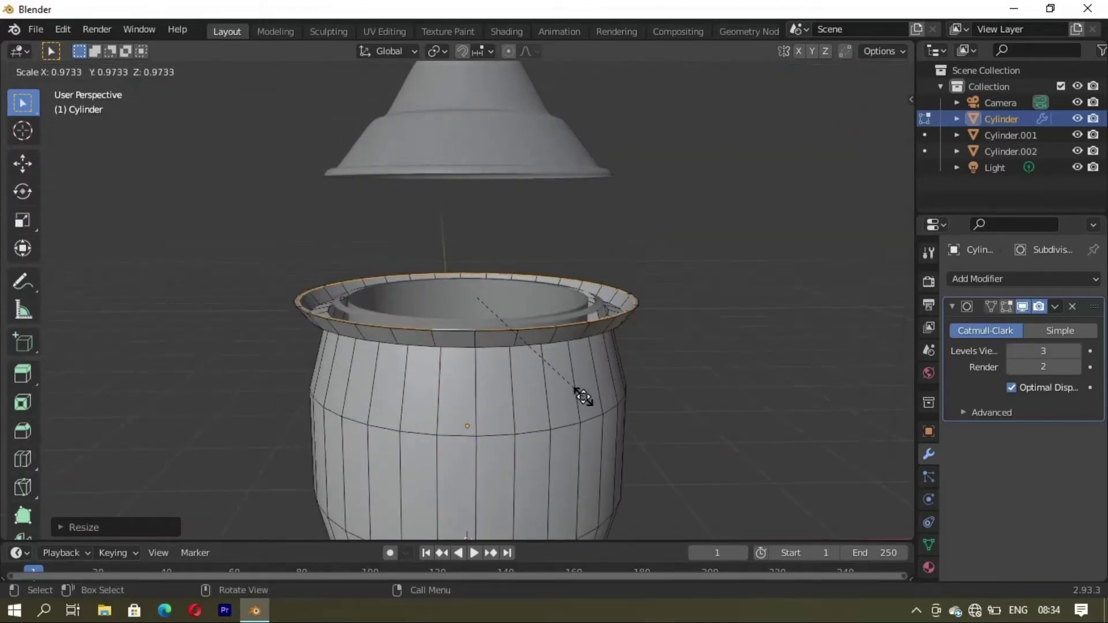
pyautogui.click(581, 394)
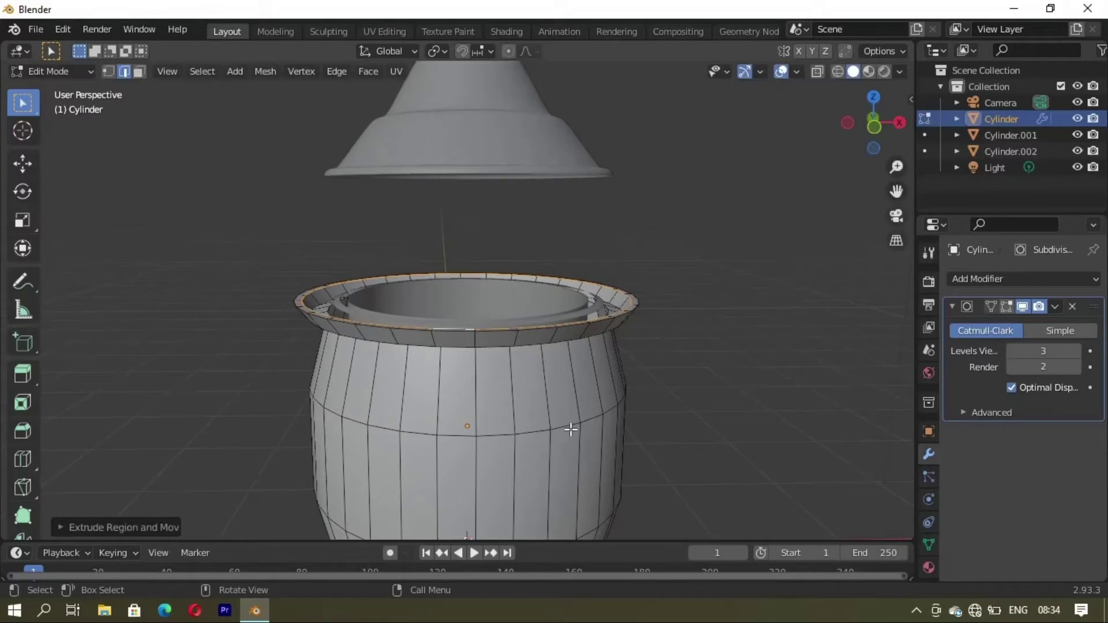
pyautogui.moveTo(570, 429)
pyautogui.mouseDown(button='middle')
pyautogui.moveTo(531, 462)
pyautogui.moveTo(544, 439)
pyautogui.mouseUp(button='middle')
pyautogui.press('g')
pyautogui.press('z')
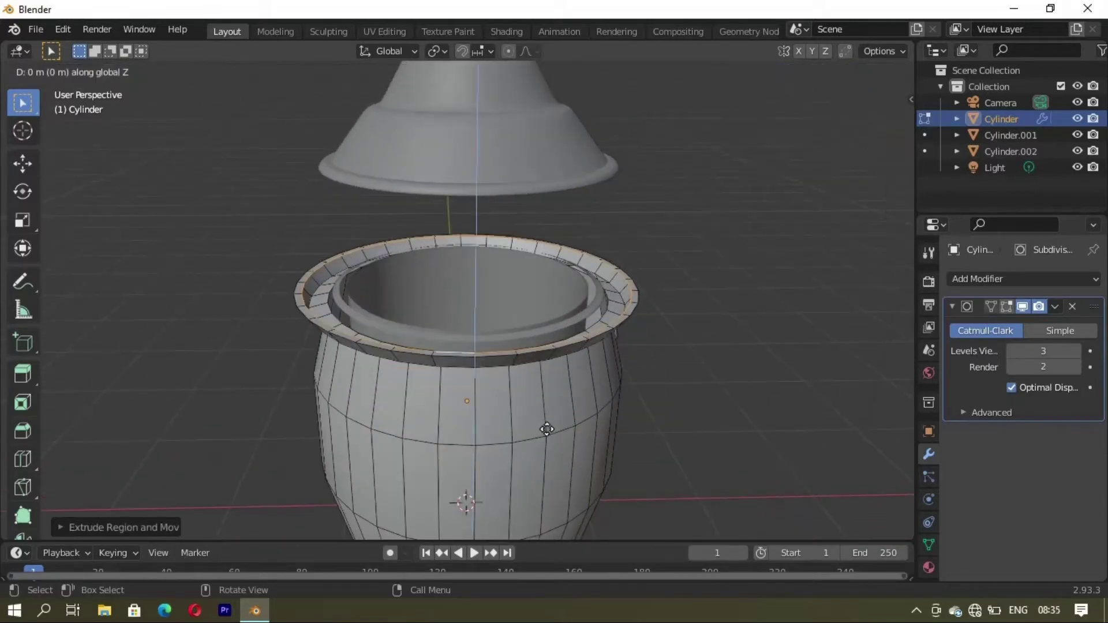
pyautogui.click(547, 438)
# Step: Shrink the ring inward and shift it along Z into a recessed inner lip, then leave Edit Mode
pyautogui.press('s')
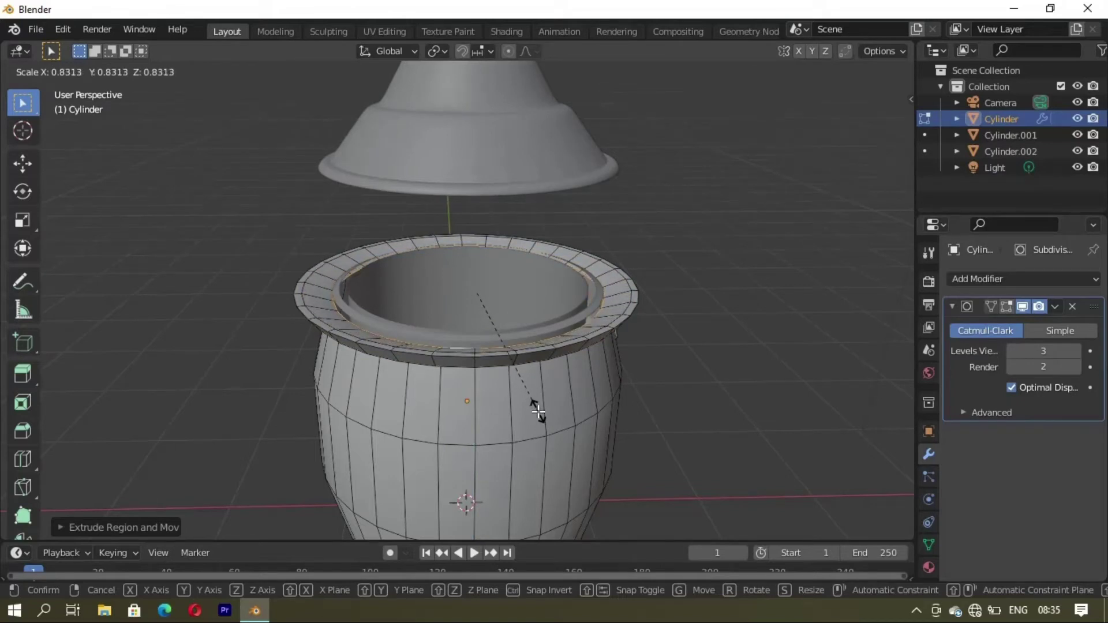
pyautogui.click(533, 418)
pyautogui.press('g')
pyautogui.press('z')
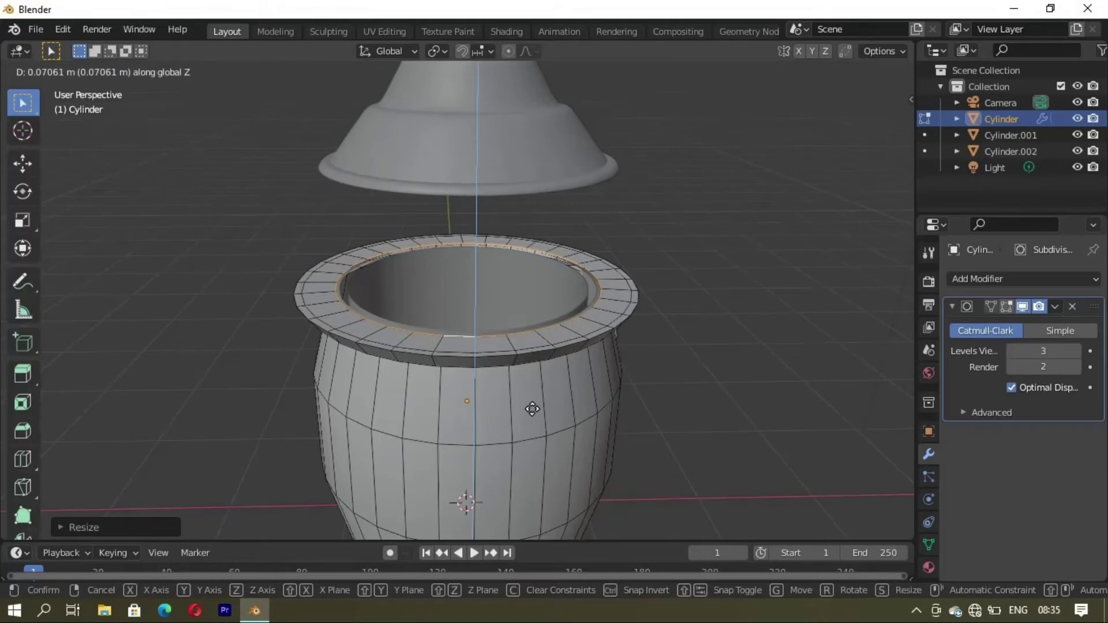
pyautogui.click(532, 408)
pyautogui.moveTo(532, 409)
pyautogui.mouseDown(button='middle')
pyautogui.moveTo(636, 341)
pyautogui.moveTo(507, 432)
pyautogui.moveTo(522, 335)
pyautogui.mouseUp(button='middle')
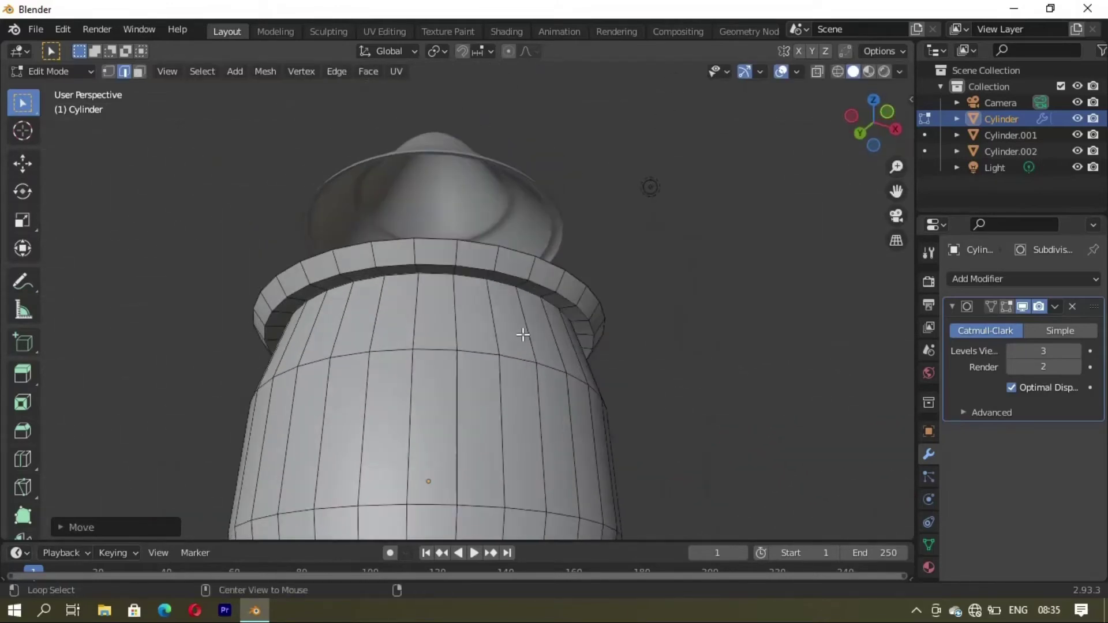
pyautogui.press('Tab')
pyautogui.moveTo(496, 297); pyautogui.dragTo(438, 407, button='middle')
# Step: Deselect everything, reselect the jar body (Cylinder), and put it in Edit Mode
pyautogui.hotkey('alt', 'a')
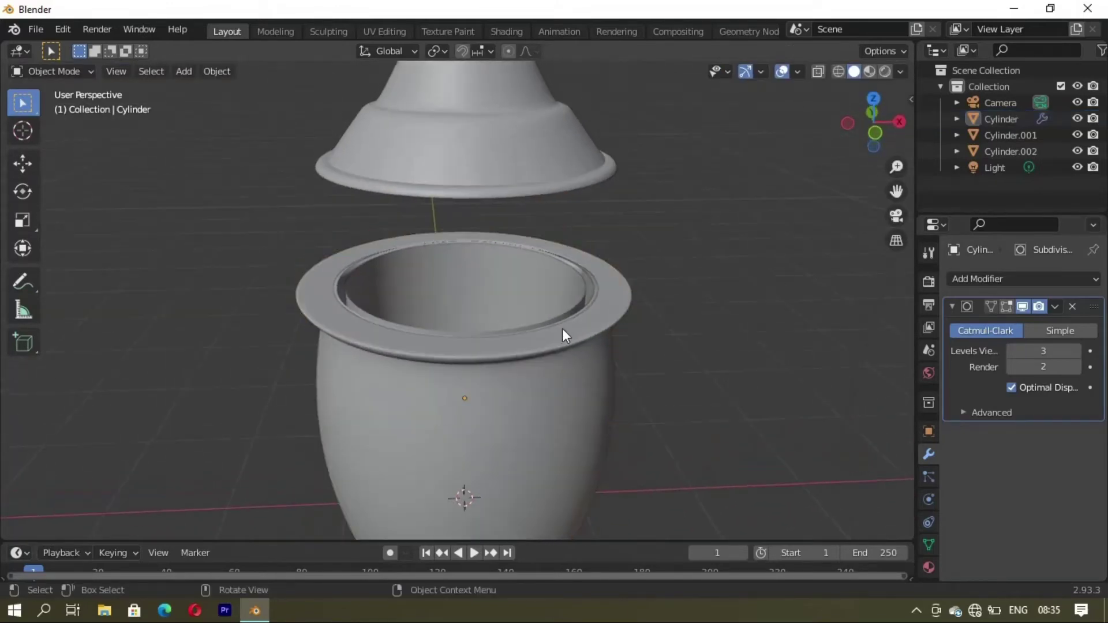
pyautogui.scroll(-5, 562, 374)
pyautogui.moveTo(562, 374)
pyautogui.mouseDown(button='middle')
pyautogui.moveTo(514, 279)
pyautogui.moveTo(563, 355)
pyautogui.moveTo(453, 389)
pyautogui.moveTo(531, 388)
pyautogui.moveTo(421, 390)
pyautogui.mouseUp(button='middle')
pyautogui.scroll(4, 416, 346)
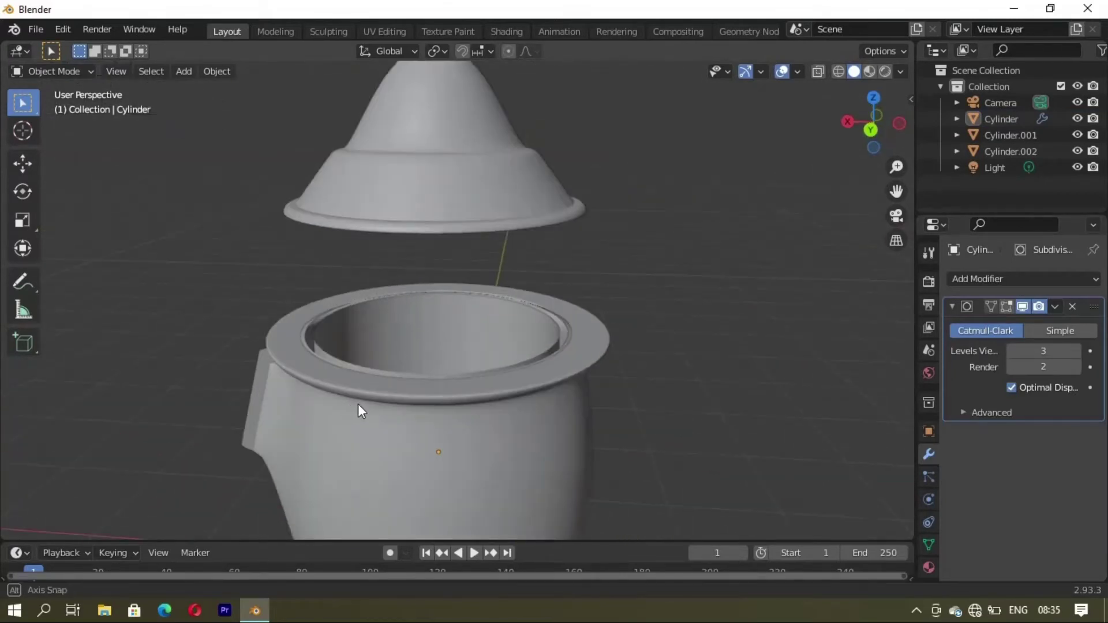
pyautogui.moveTo(360, 411)
pyautogui.mouseDown(button='middle')
pyautogui.moveTo(507, 350)
pyautogui.moveTo(444, 365)
pyautogui.moveTo(472, 403)
pyautogui.moveTo(634, 430)
pyautogui.moveTo(693, 382)
pyautogui.moveTo(476, 290)
pyautogui.moveTo(557, 343)
pyautogui.moveTo(493, 342)
pyautogui.moveTo(500, 367)
pyautogui.moveTo(419, 366)
pyautogui.mouseUp(button='middle')
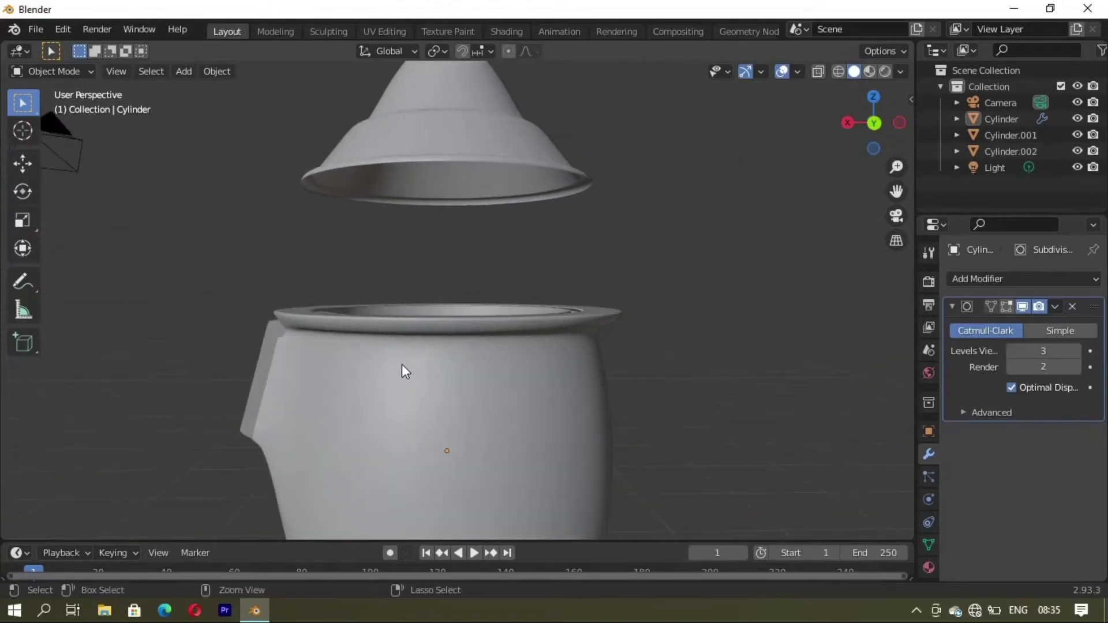
pyautogui.click(402, 365)
pyautogui.press('Tab')
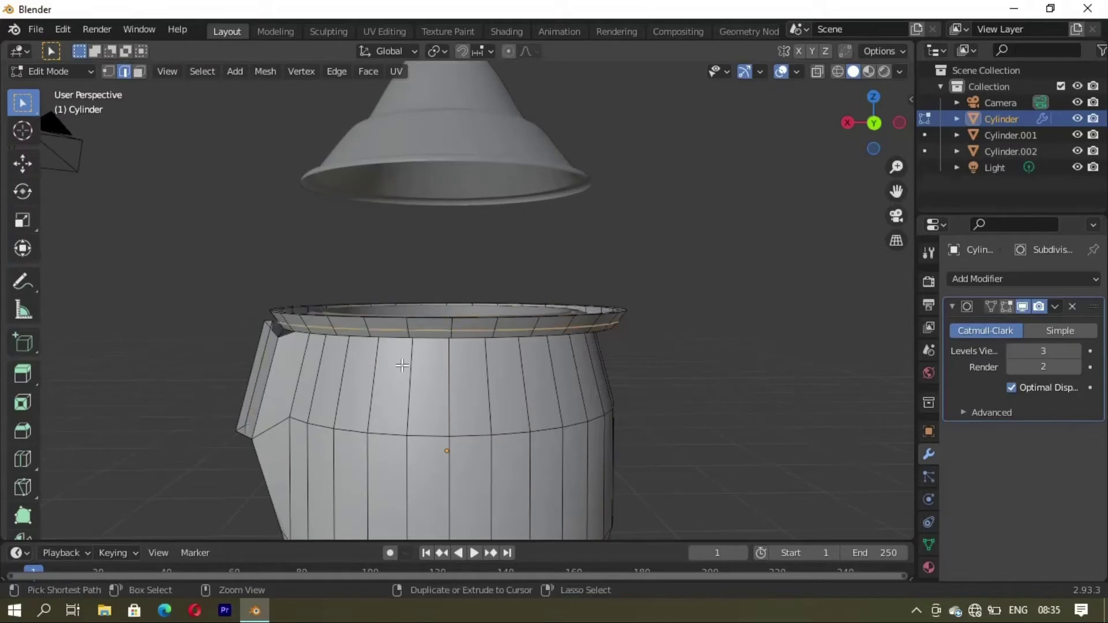
pyautogui.moveTo(401, 365); pyautogui.dragTo(489, 366, button='middle')
# Step: Undo twice to remove the flange and restore the plain barrel rim
pyautogui.hotkey('ctrl', 'z')
pyautogui.hotkey('ctrl', 'z')
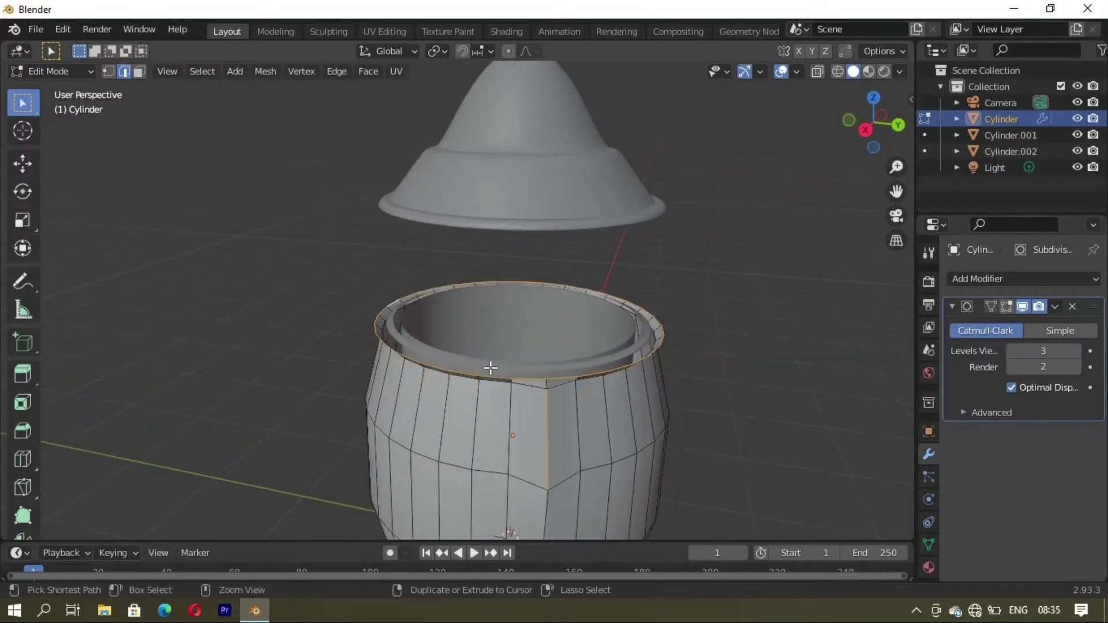
pyautogui.hotkey('ctrl', 'z')
pyautogui.moveTo(540, 335); pyautogui.dragTo(581, 394, button='middle')
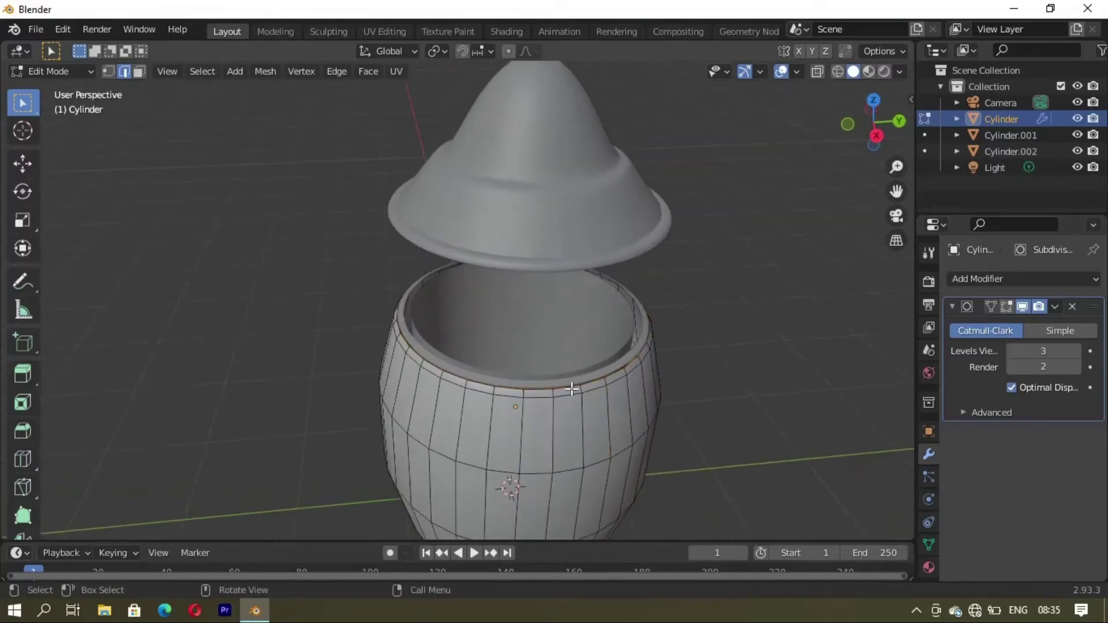
pyautogui.scroll(2, 571, 390)
pyautogui.scroll(1, 614, 376)
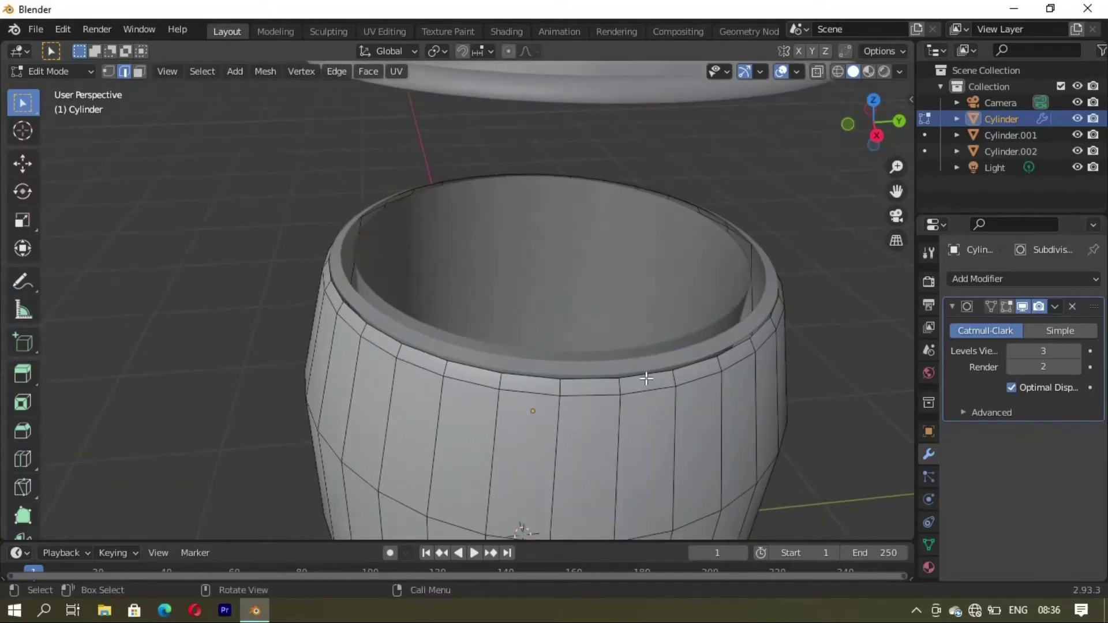
# Step: Inspect the restored jar body alone in Local View, then bring the lid back into view
pyautogui.press('KP_Divide')
pyautogui.scroll(2, 577, 277)
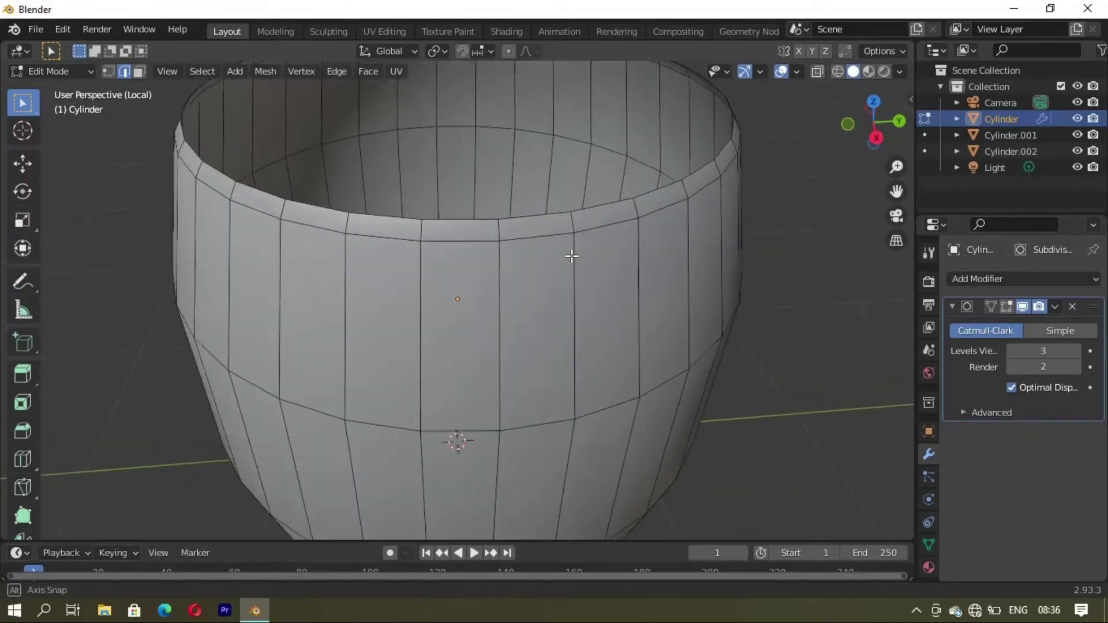
pyautogui.moveTo(571, 255); pyautogui.dragTo(569, 286, button='middle')
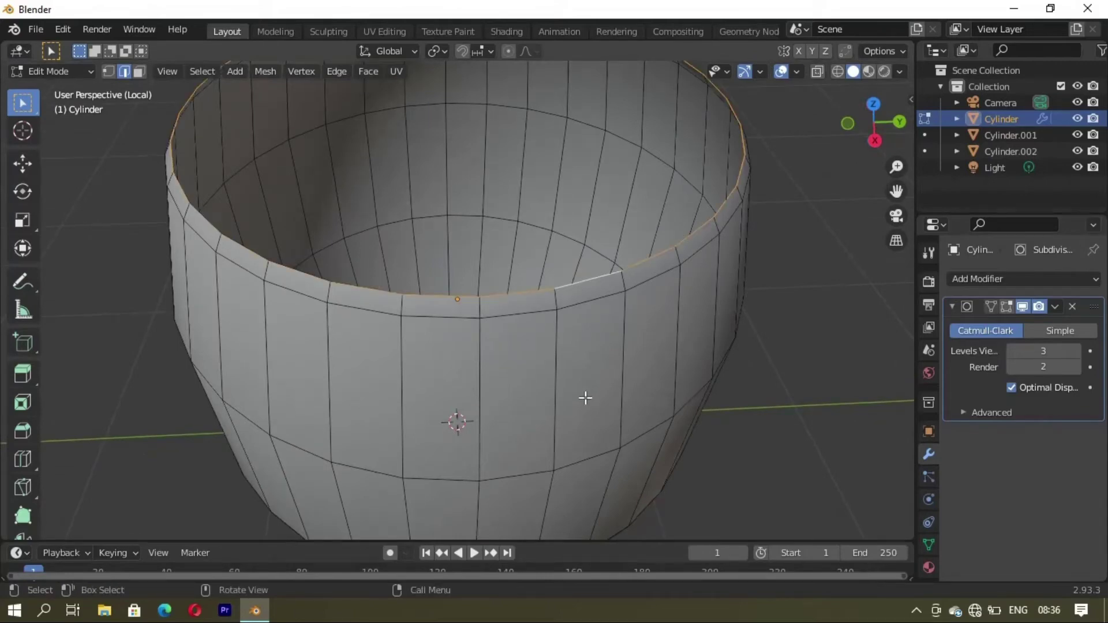
pyautogui.moveTo(585, 397); pyautogui.dragTo(579, 330, button='middle')
pyautogui.scroll(-1, 577, 332)
pyautogui.scroll(-1, 578, 333)
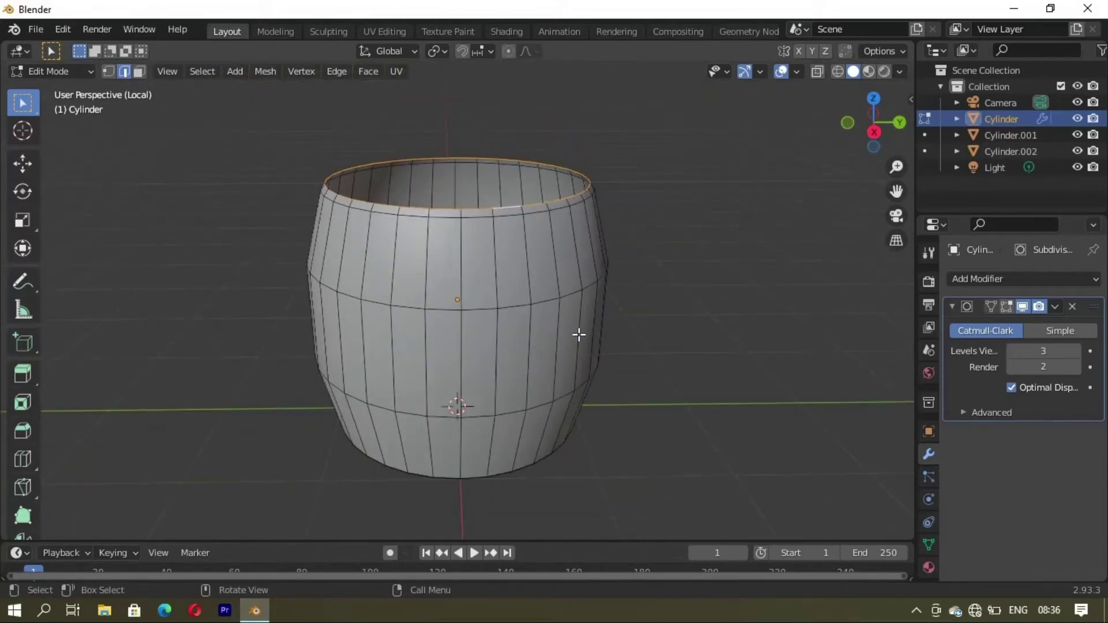
pyautogui.press('KP_Divide')
pyautogui.moveTo(520, 375)
pyautogui.mouseDown(button='middle')
pyautogui.moveTo(503, 349)
pyautogui.moveTo(457, 392)
pyautogui.mouseUp(button='middle')
pyautogui.scroll(-1, 503, 349)
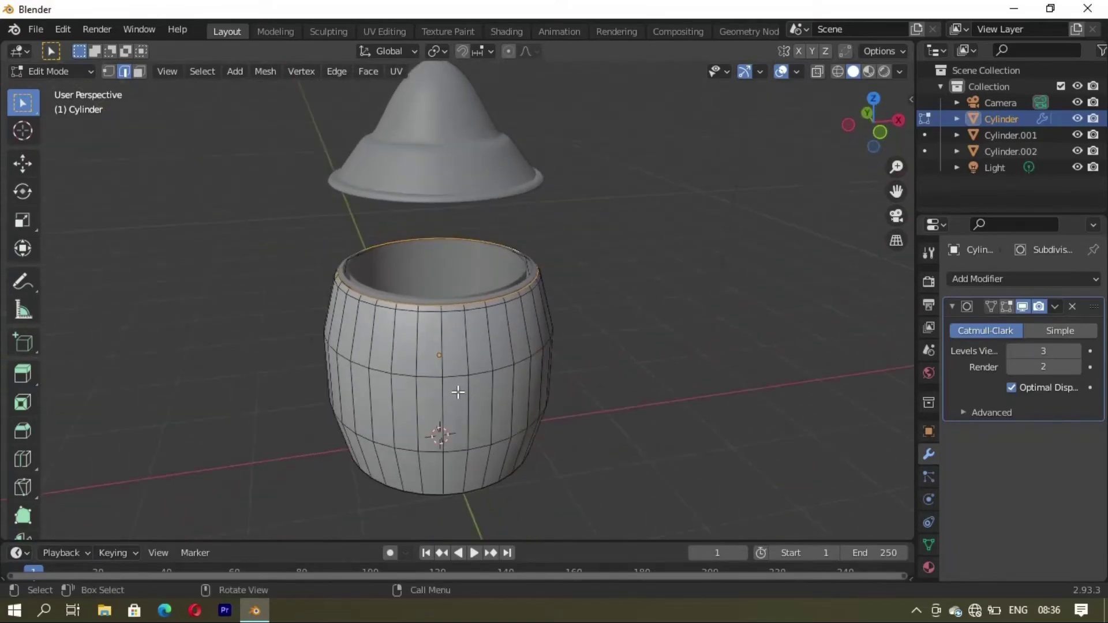
# Step: Extrude the top rim loop and widen it slightly, then extrude again and shrink it inward
pyautogui.press('g')
pyautogui.click(457, 386)
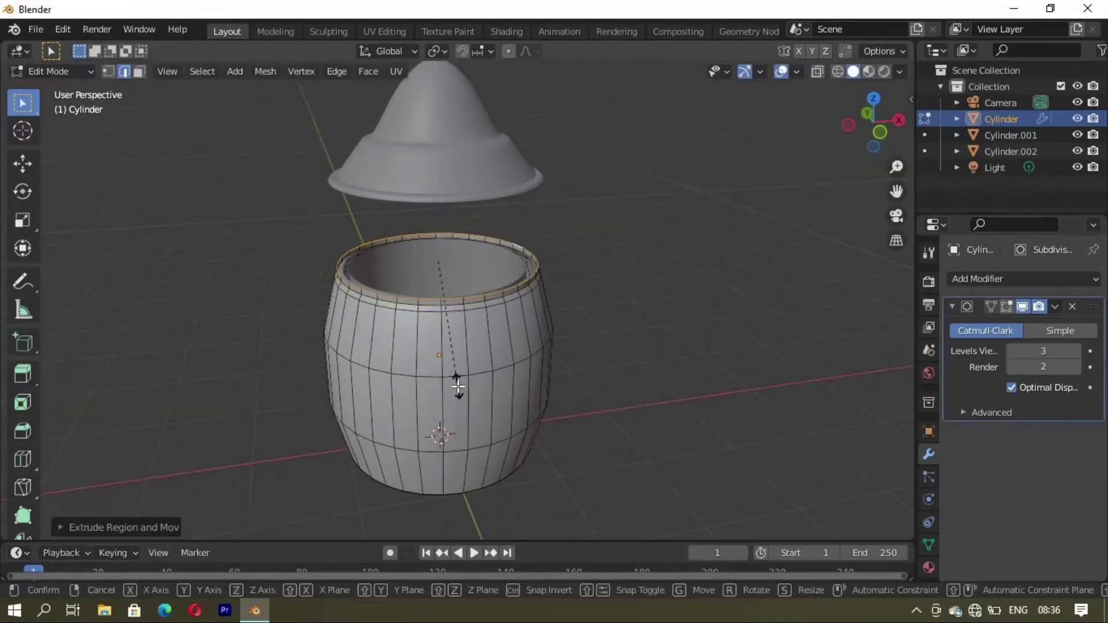
pyautogui.press('s')
pyautogui.click(459, 404)
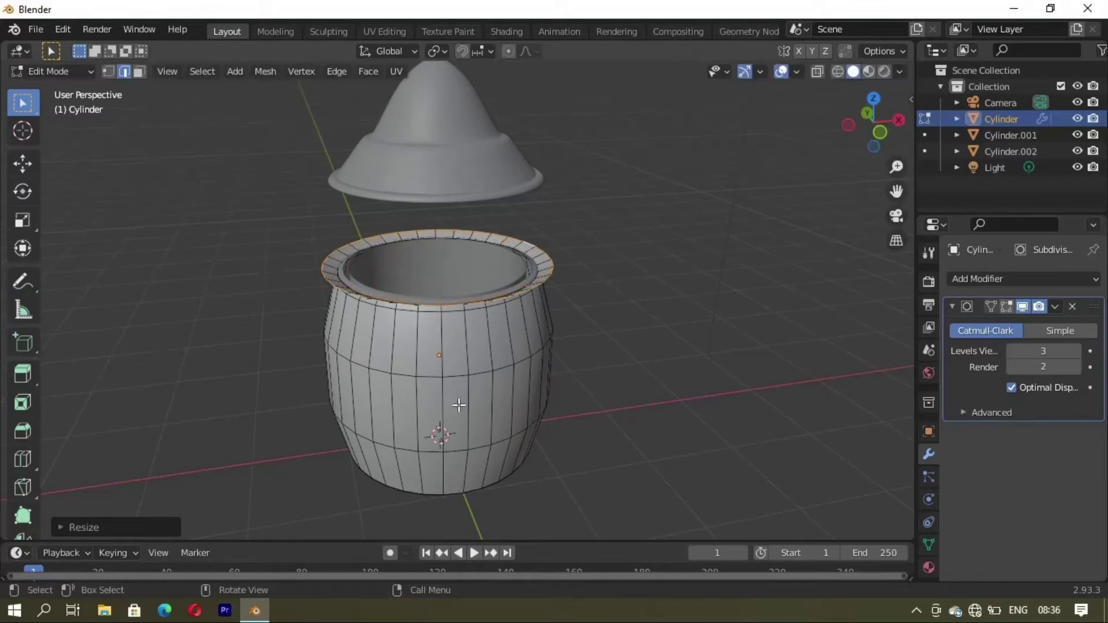
pyautogui.press('g')
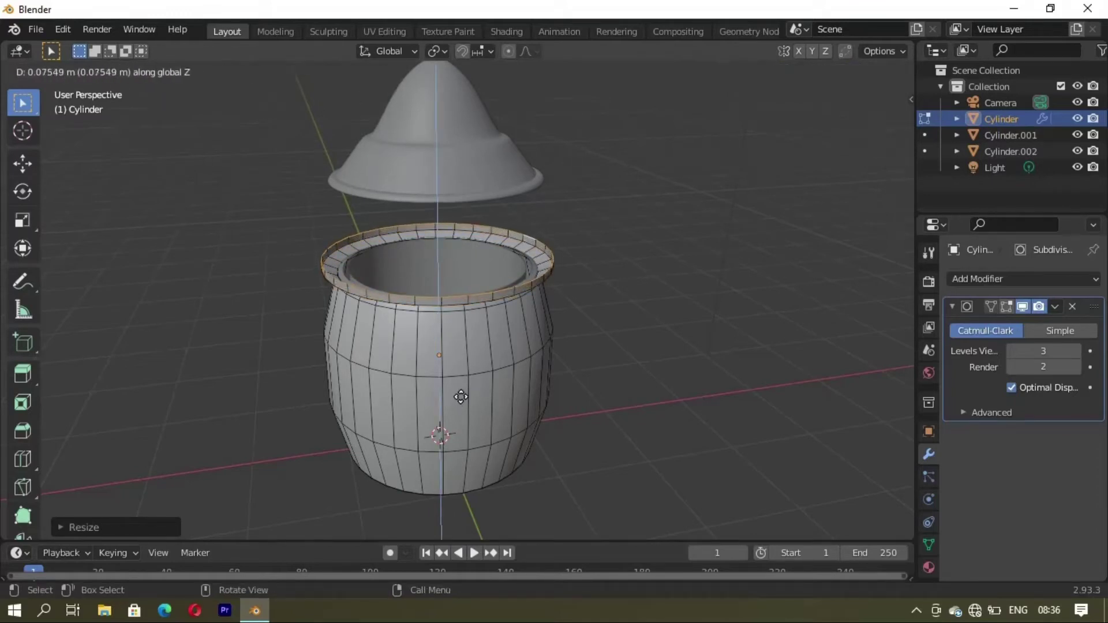
pyautogui.click(461, 394)
pyautogui.press('s')
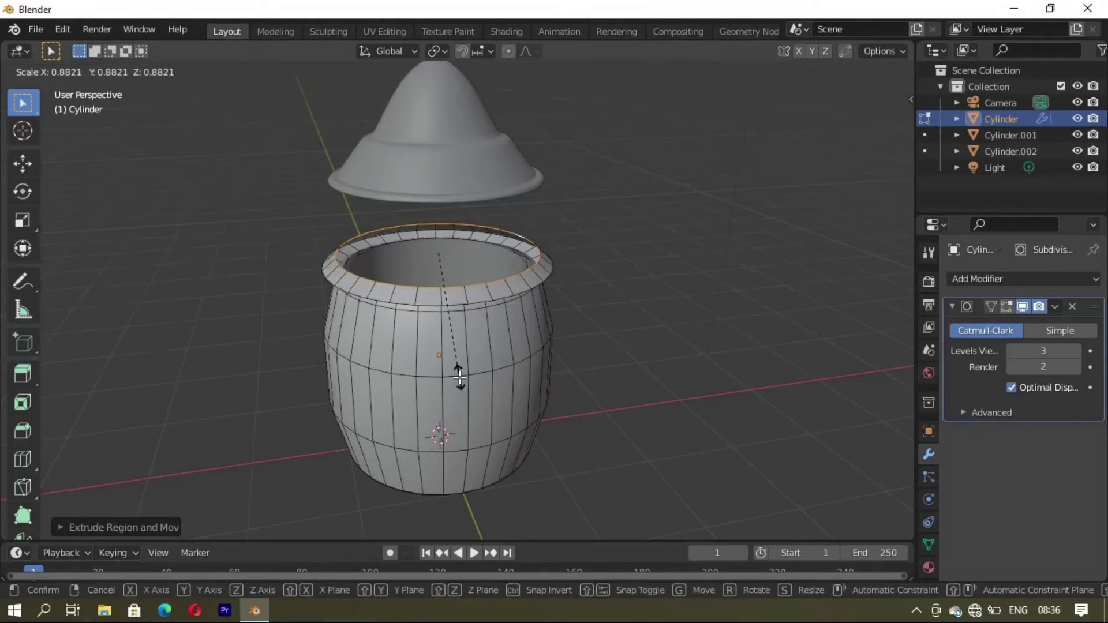
pyautogui.click(459, 377)
# Step: Raise the rim ring along Z, then extrude it once more and shrink it inward
pyautogui.moveTo(459, 381)
pyautogui.mouseDown(button='middle')
pyautogui.moveTo(459, 357)
pyautogui.moveTo(459, 385)
pyautogui.moveTo(485, 376)
pyautogui.moveTo(438, 381)
pyautogui.mouseUp(button='middle')
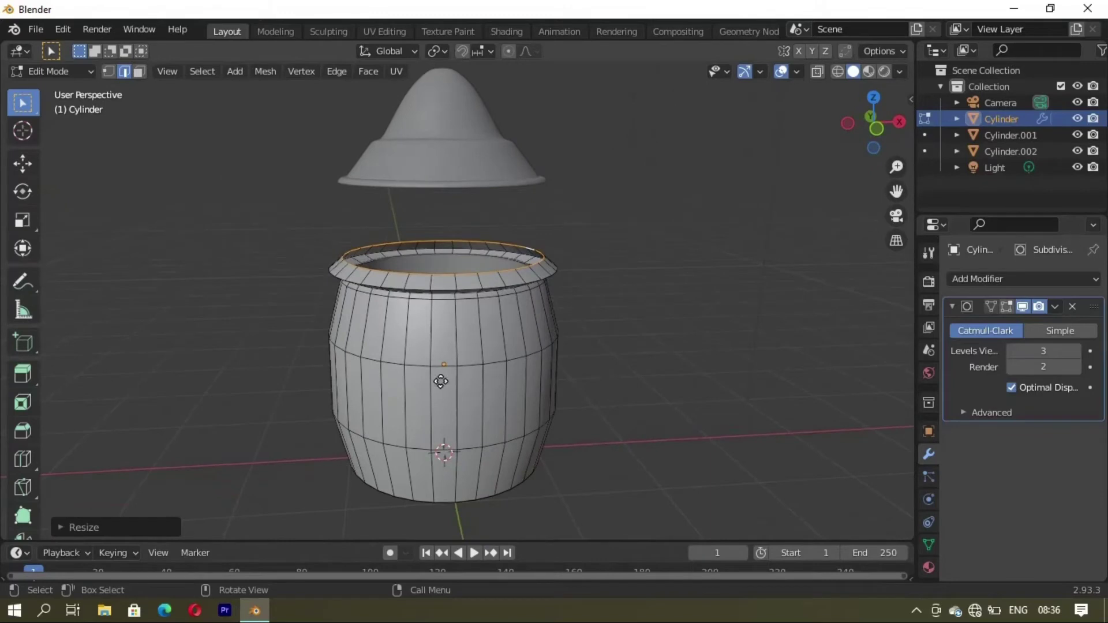
pyautogui.press('g')
pyautogui.press('z')
pyautogui.click(443, 373)
pyautogui.press('e')
pyautogui.rightClick(444, 374)
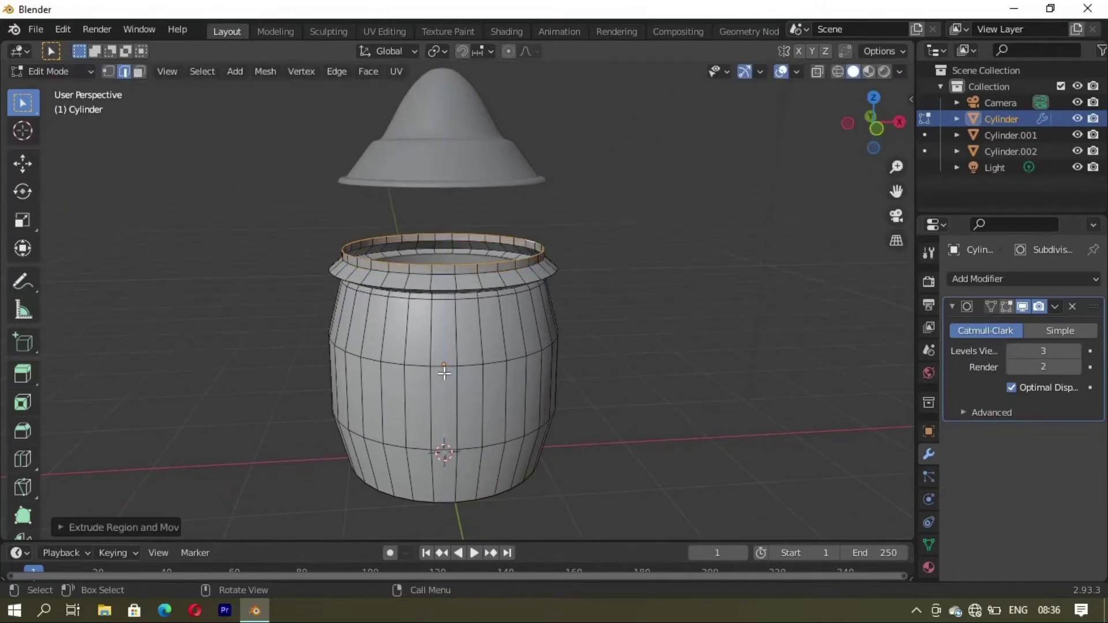
pyautogui.press('s')
pyautogui.click(435, 373)
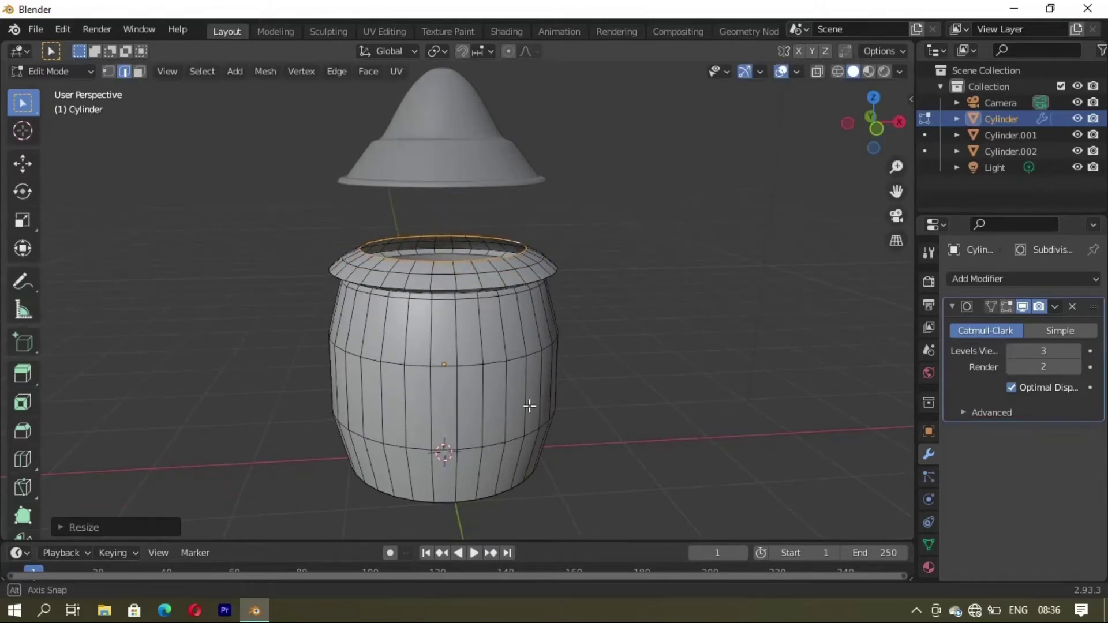
# Step: In Local View, extrude the opening's edge loop to narrow the jar opening
pyautogui.press('KP_Divide')
pyautogui.moveTo(393, 375)
pyautogui.mouseDown(button='middle')
pyautogui.moveTo(483, 318)
pyautogui.moveTo(449, 298)
pyautogui.moveTo(515, 272)
pyautogui.mouseUp(button='middle')
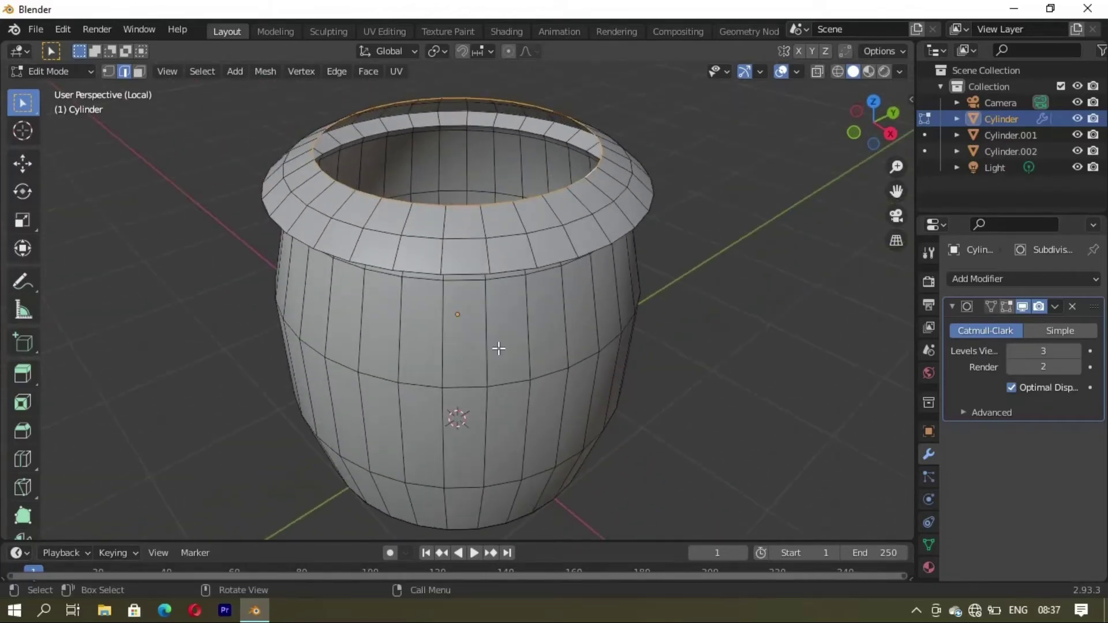
pyautogui.moveTo(507, 353); pyautogui.dragTo(488, 343, button='middle')
pyautogui.press('g')
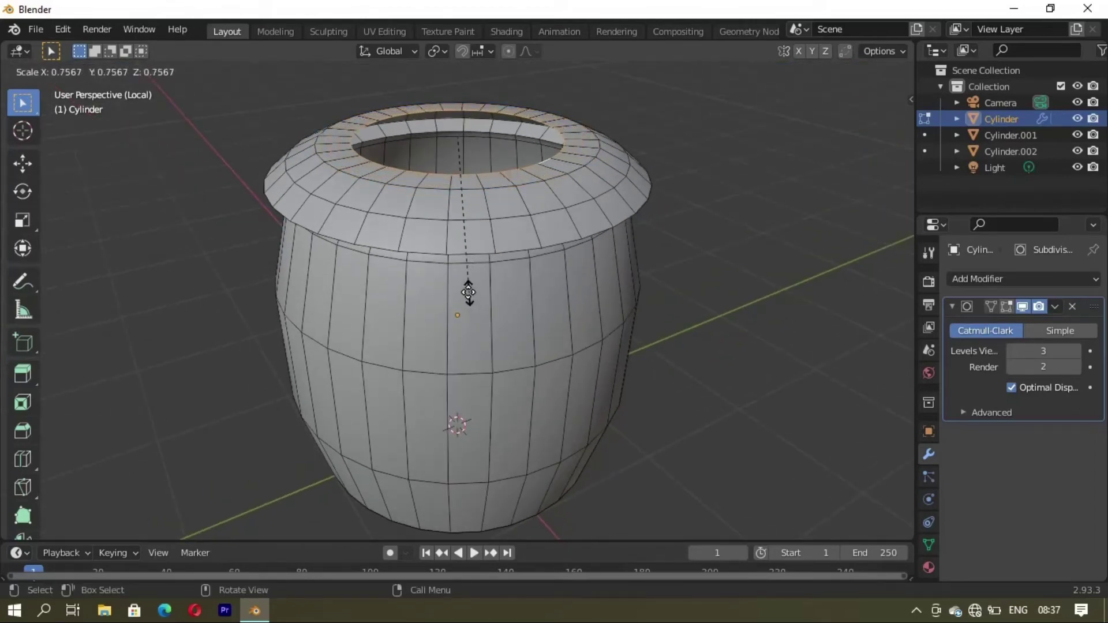
pyautogui.rightClick(468, 293)
pyautogui.moveTo(468, 293); pyautogui.dragTo(523, 314, button='middle')
# Step: Extrude the opening loop vertically, widen the new inner ring, and return to Object Mode
pyautogui.press('g')
pyautogui.press('z')
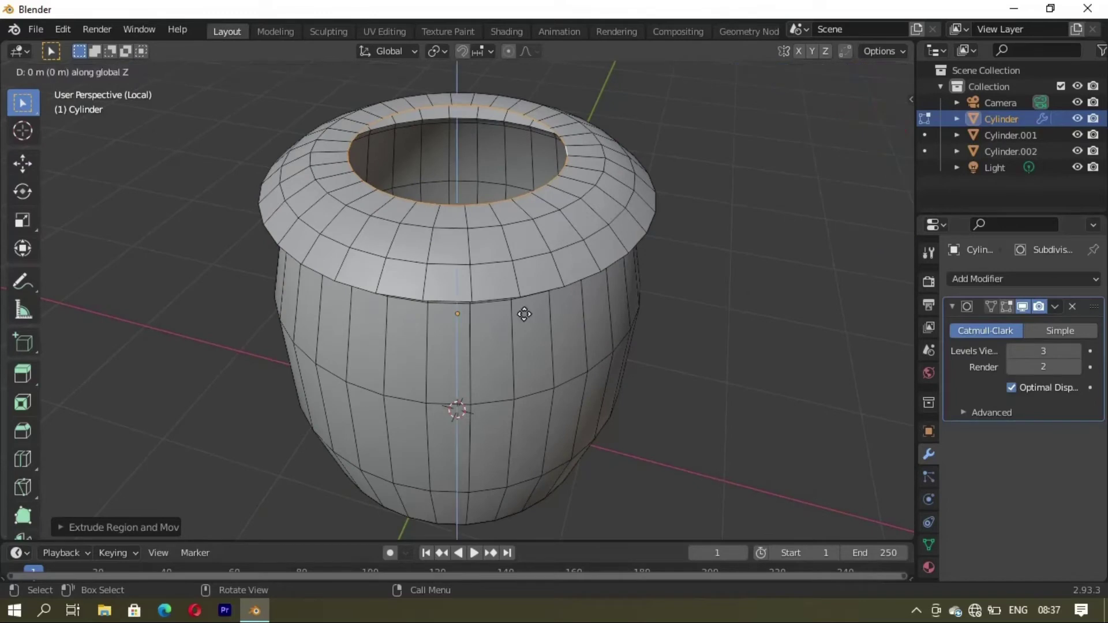
pyautogui.rightClick(523, 338)
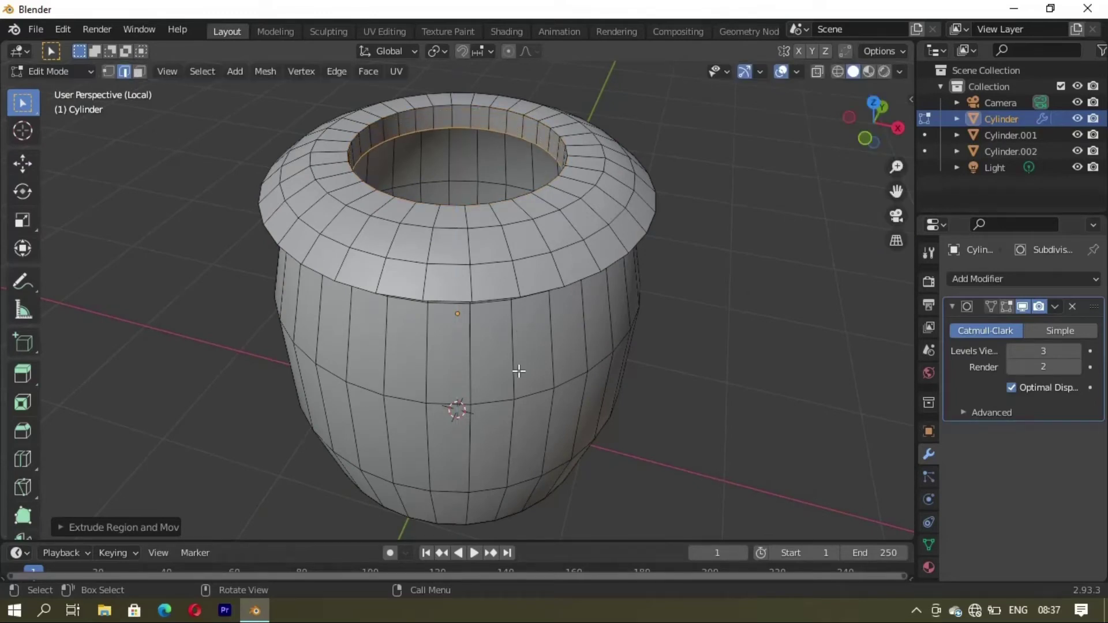
pyautogui.press('s')
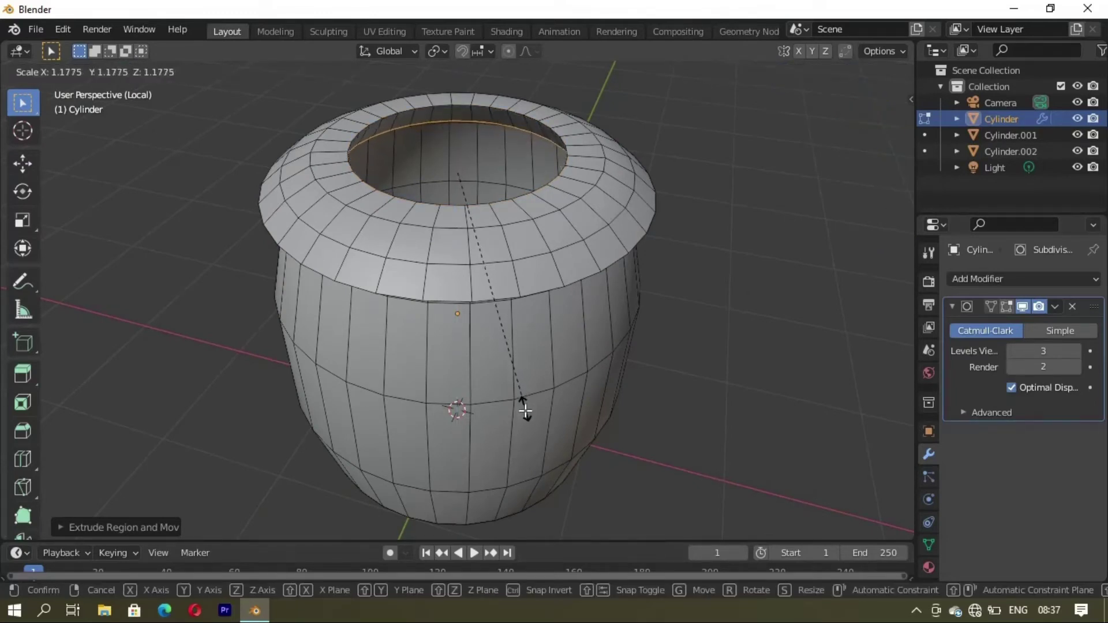
pyautogui.click(525, 411)
pyautogui.moveTo(525, 411)
pyautogui.mouseDown(button='middle')
pyautogui.moveTo(510, 349)
pyautogui.moveTo(545, 274)
pyautogui.moveTo(435, 268)
pyautogui.moveTo(773, 330)
pyautogui.mouseUp(button='middle')
pyautogui.press('Tab')
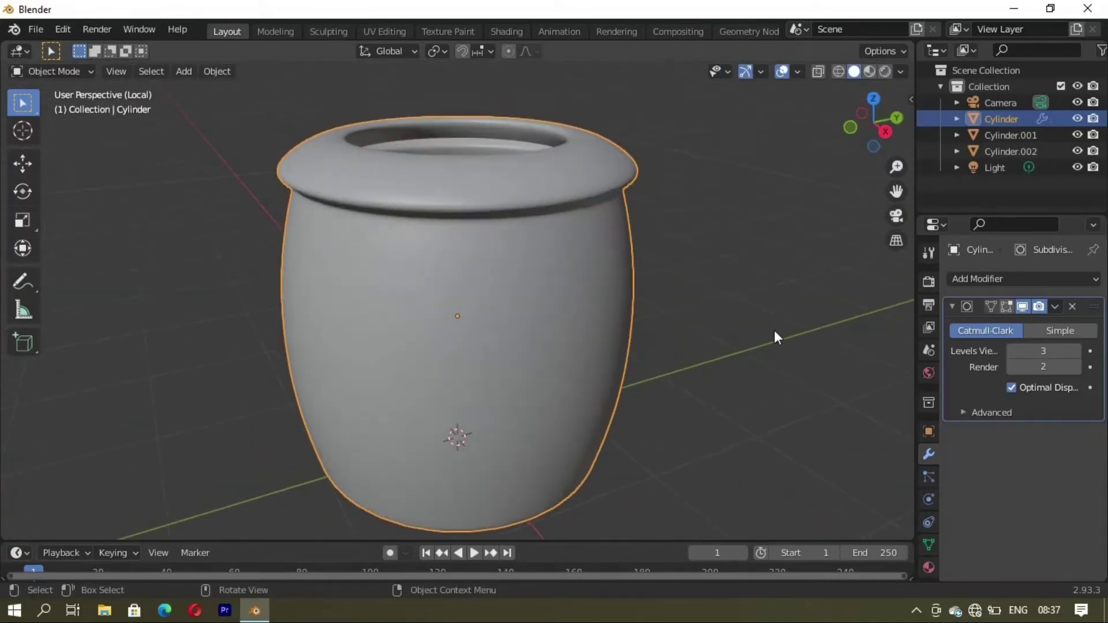
# Step: Apply Shade Smooth to the jar body
pyautogui.rightClick(766, 279)
pyautogui.click(766, 279)
pyautogui.moveTo(649, 285); pyautogui.dragTo(660, 323, button='middle')
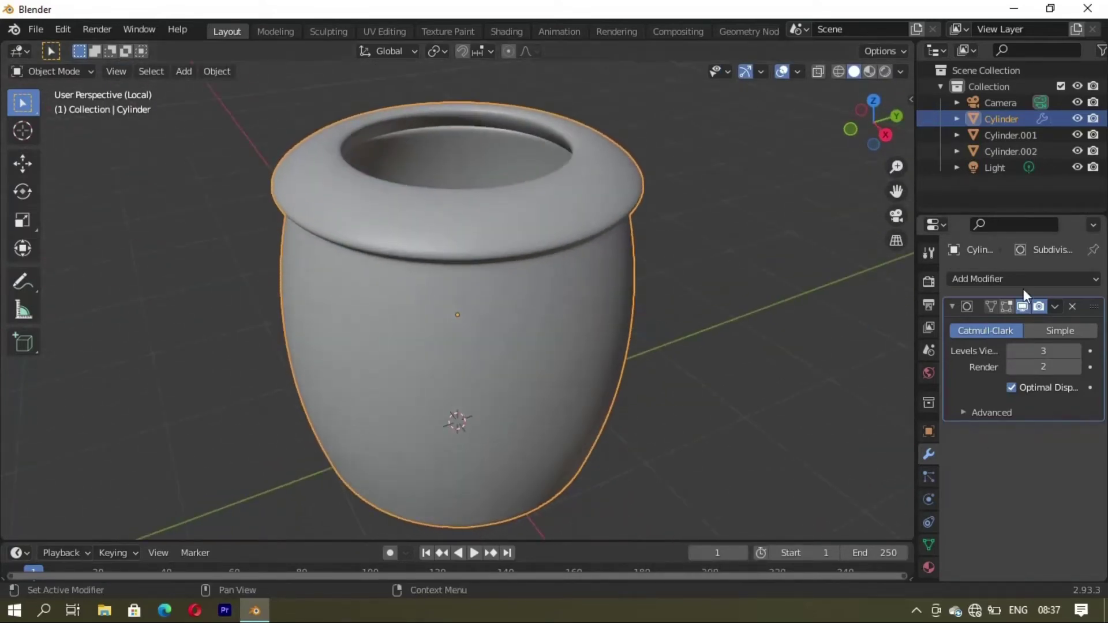
# Step: Add a Bevel modifier with 2 segments and a 0.12 m amount
pyautogui.click(985, 280)
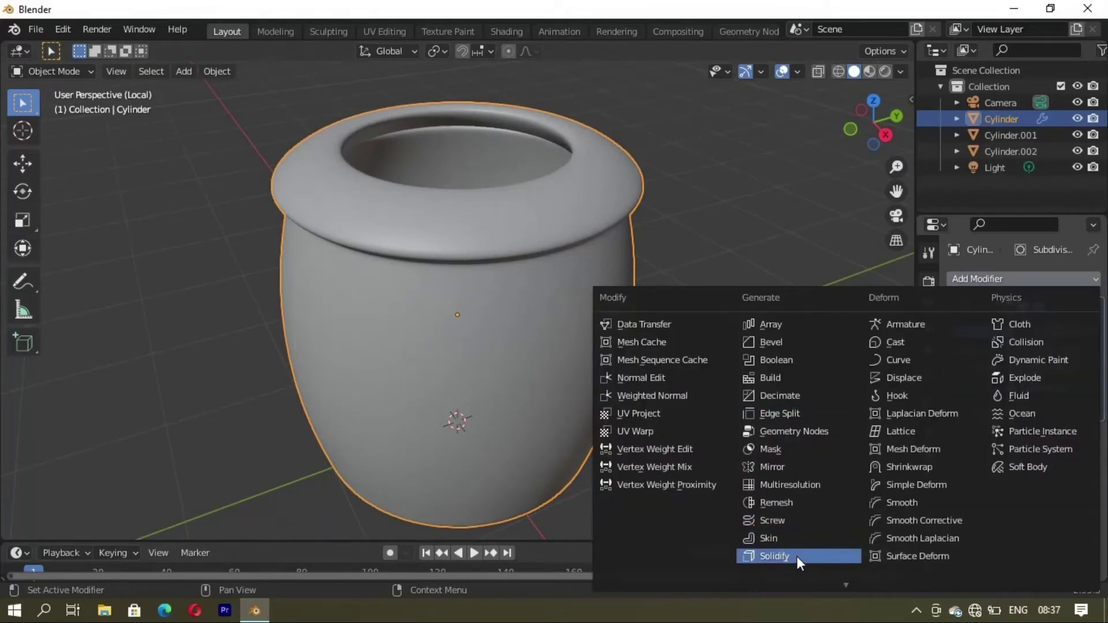
pyautogui.click(804, 341)
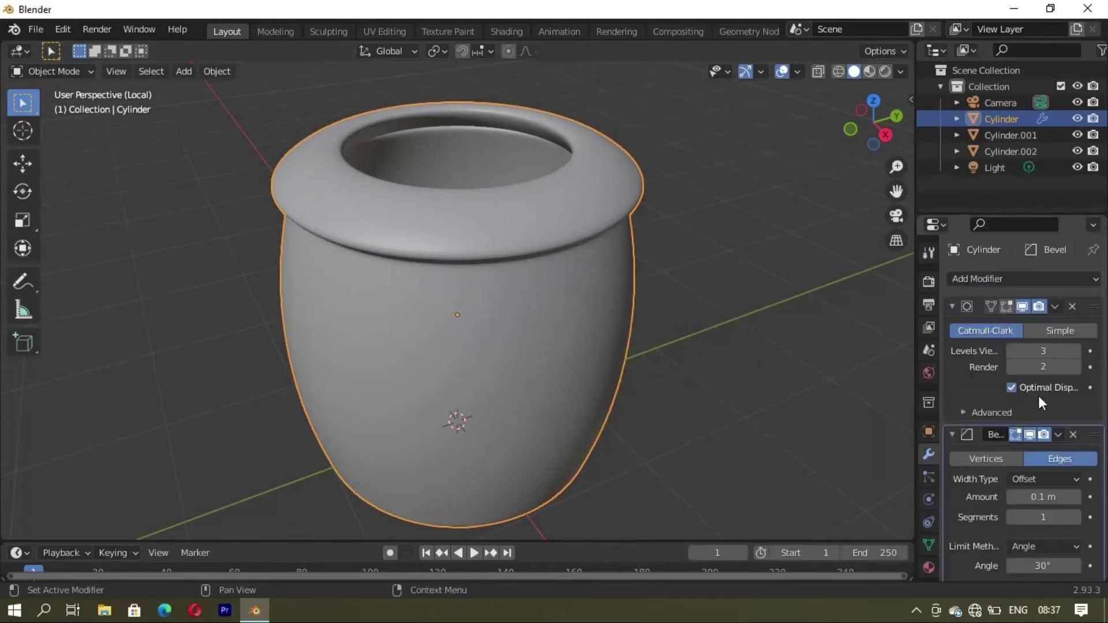
pyautogui.scroll(-2, 1044, 494)
pyautogui.click(1074, 484)
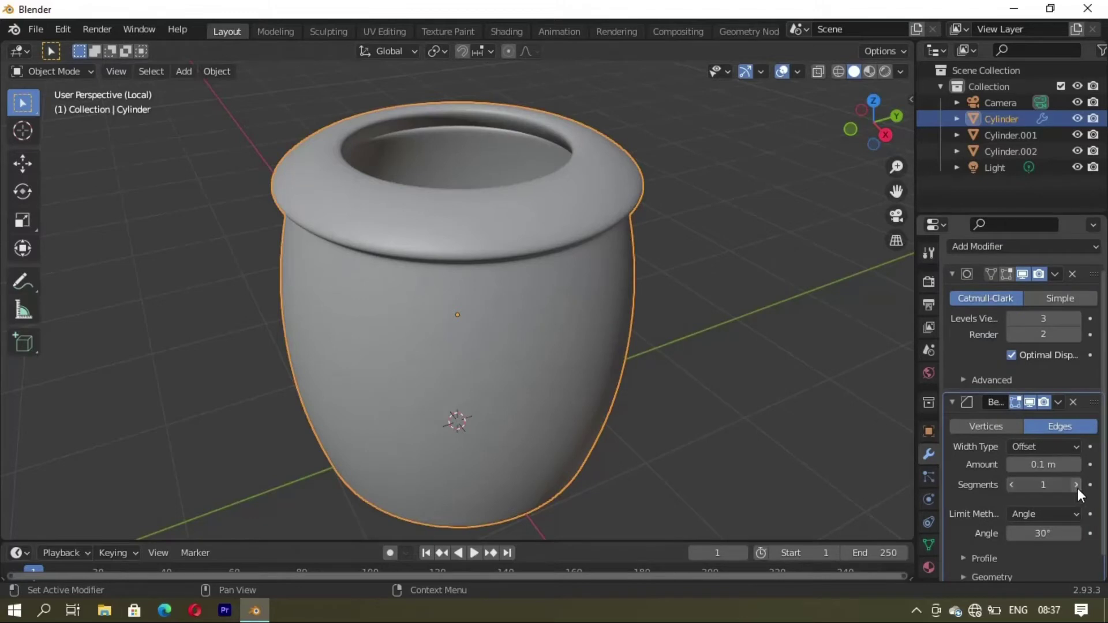
pyautogui.click(1075, 465)
pyautogui.click(877, 454)
pyautogui.moveTo(877, 455)
pyautogui.mouseDown(button='middle')
pyautogui.moveTo(620, 358)
pyautogui.moveTo(613, 267)
pyautogui.mouseUp(button='middle')
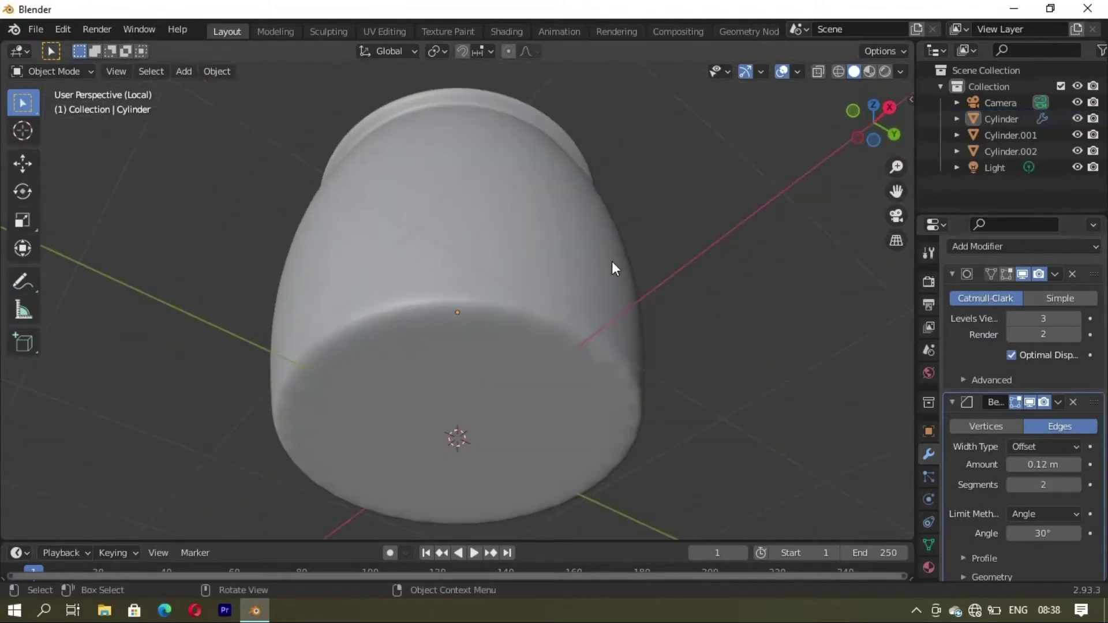
# Step: Select the jar body's bottom face in Edit Mode and scale it
pyautogui.click(528, 292)
pyautogui.press('Tab')
pyautogui.moveTo(492, 366)
pyautogui.mouseDown(button='middle')
pyautogui.moveTo(481, 378)
pyautogui.moveTo(549, 450)
pyautogui.mouseUp(button='middle')
pyautogui.click(483, 368)
pyautogui.scroll(-4, 483, 367)
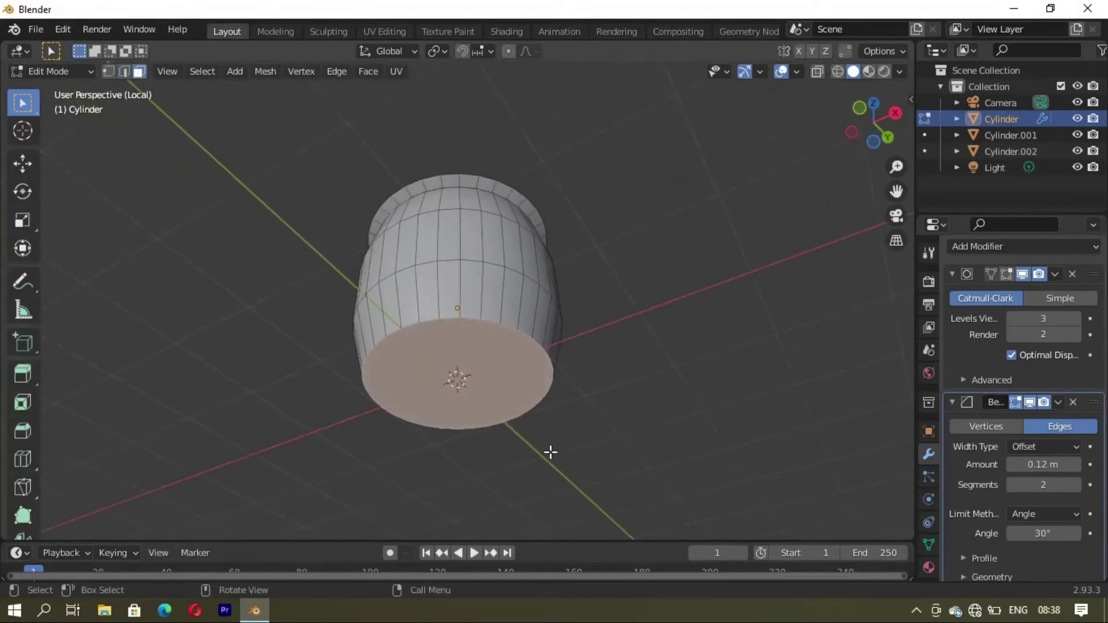
pyautogui.press('s')
pyautogui.click(541, 445)
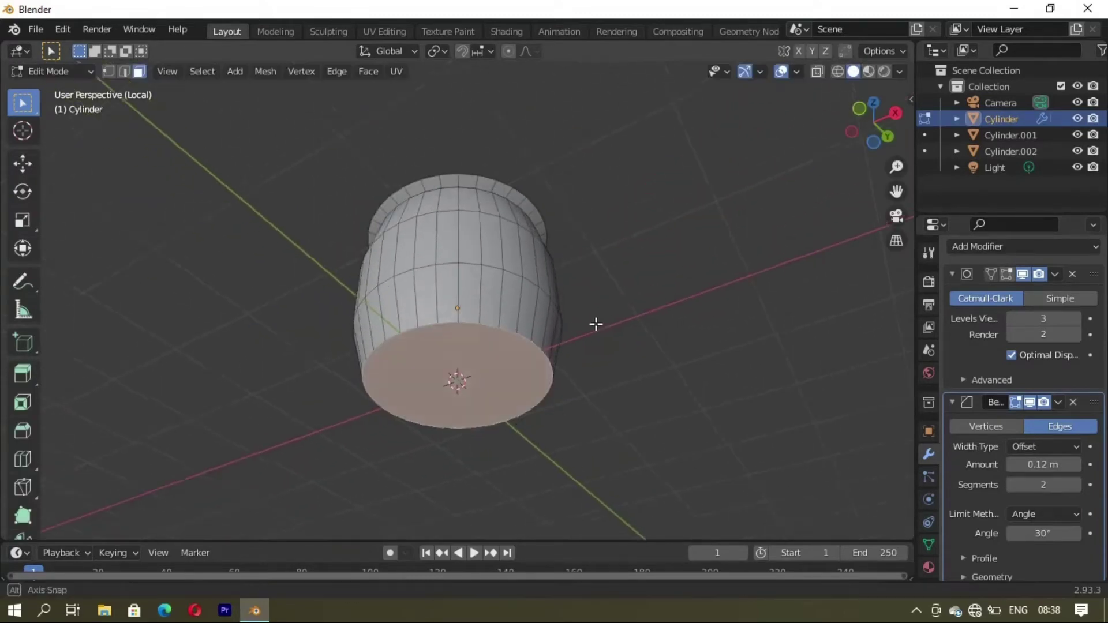
# Step: Inset the bottom face by about 0.11 m to form a base rim, then exit Edit Mode
pyautogui.moveTo(593, 322); pyautogui.dragTo(574, 451, button='middle')
pyautogui.click(507, 448)
pyautogui.moveTo(508, 448)
pyautogui.mouseDown(button='middle')
pyautogui.moveTo(509, 305)
pyautogui.moveTo(470, 348)
pyautogui.mouseUp(button='middle')
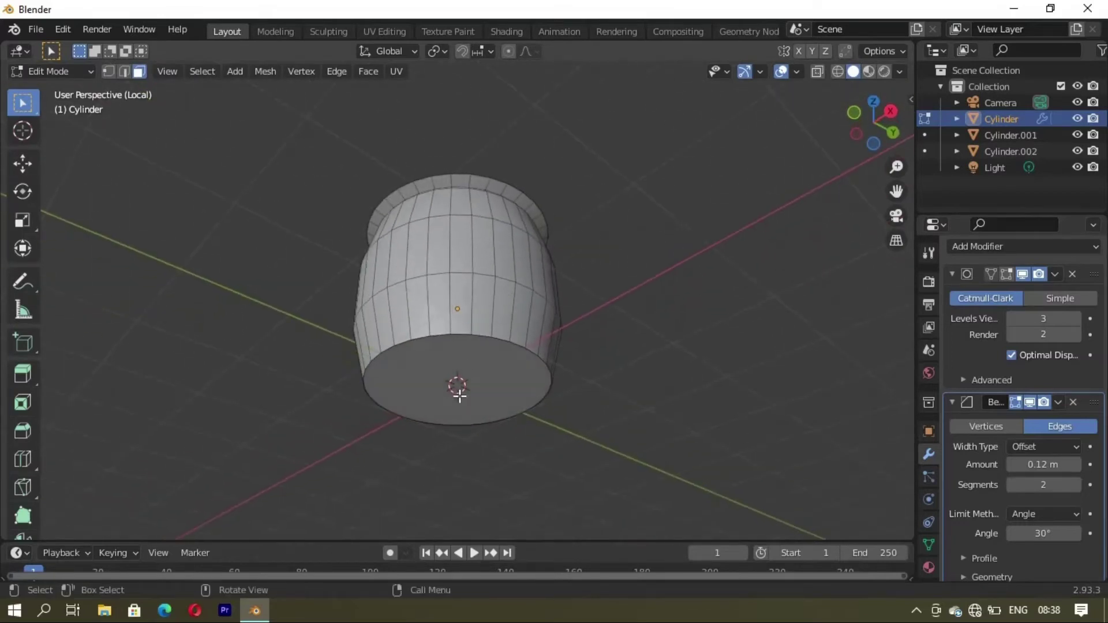
pyautogui.click(459, 396)
pyautogui.press('i')
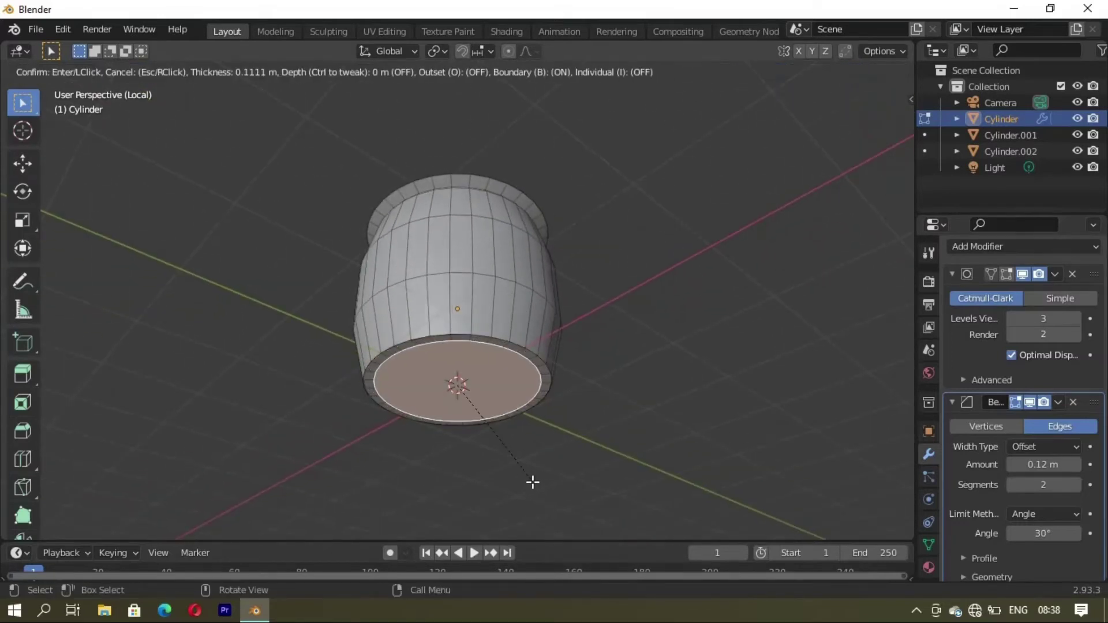
pyautogui.click(529, 477)
pyautogui.moveTo(529, 475); pyautogui.dragTo(536, 420, button='middle')
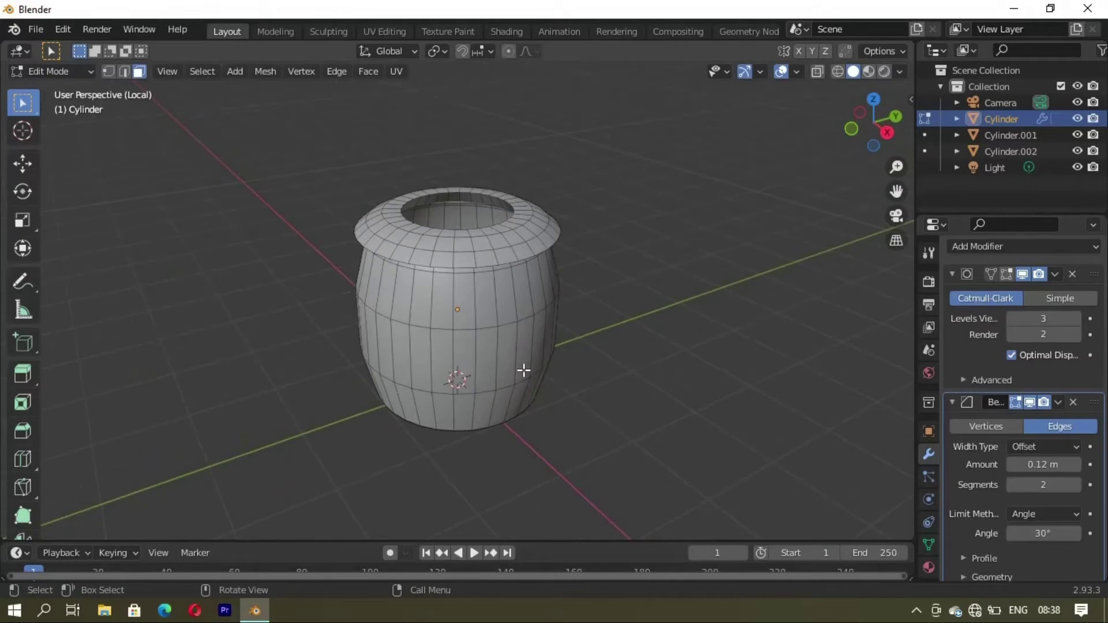
pyautogui.press('KP_Divide')
pyautogui.press('KP_Divide')
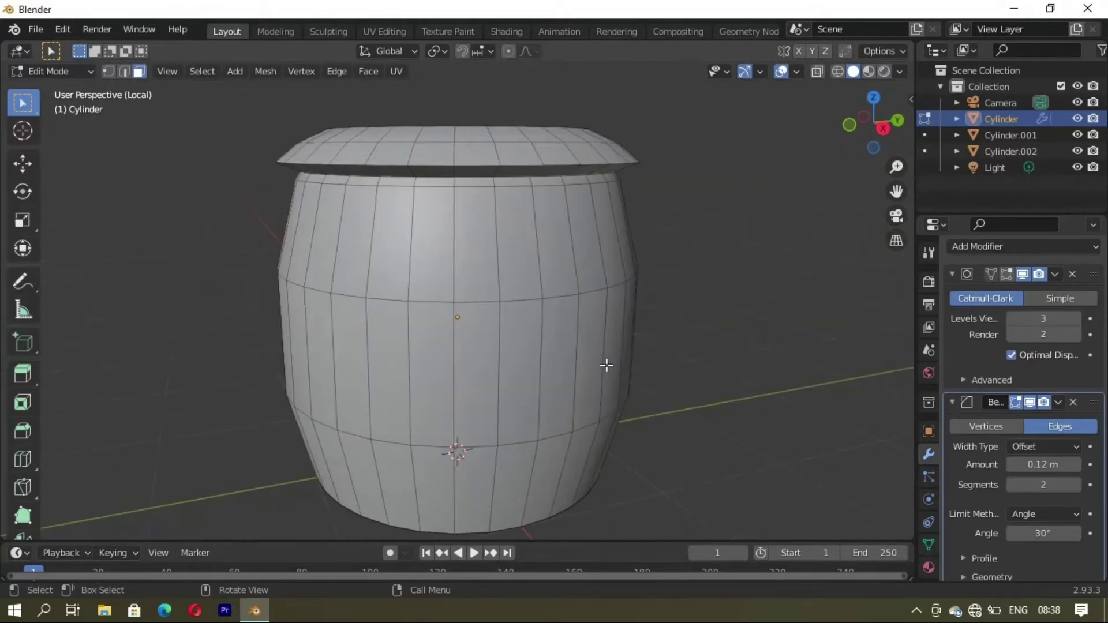
pyautogui.press('Tab')
pyautogui.moveTo(606, 365)
pyautogui.mouseDown(button='middle')
pyautogui.moveTo(529, 430)
pyautogui.moveTo(735, 302)
pyautogui.moveTo(493, 240)
pyautogui.moveTo(448, 255)
pyautogui.moveTo(398, 306)
pyautogui.moveTo(539, 316)
pyautogui.moveTo(497, 329)
pyautogui.moveTo(421, 282)
pyautogui.moveTo(455, 317)
pyautogui.moveTo(527, 341)
pyautogui.moveTo(598, 328)
pyautogui.moveTo(610, 380)
pyautogui.mouseUp(button='middle')
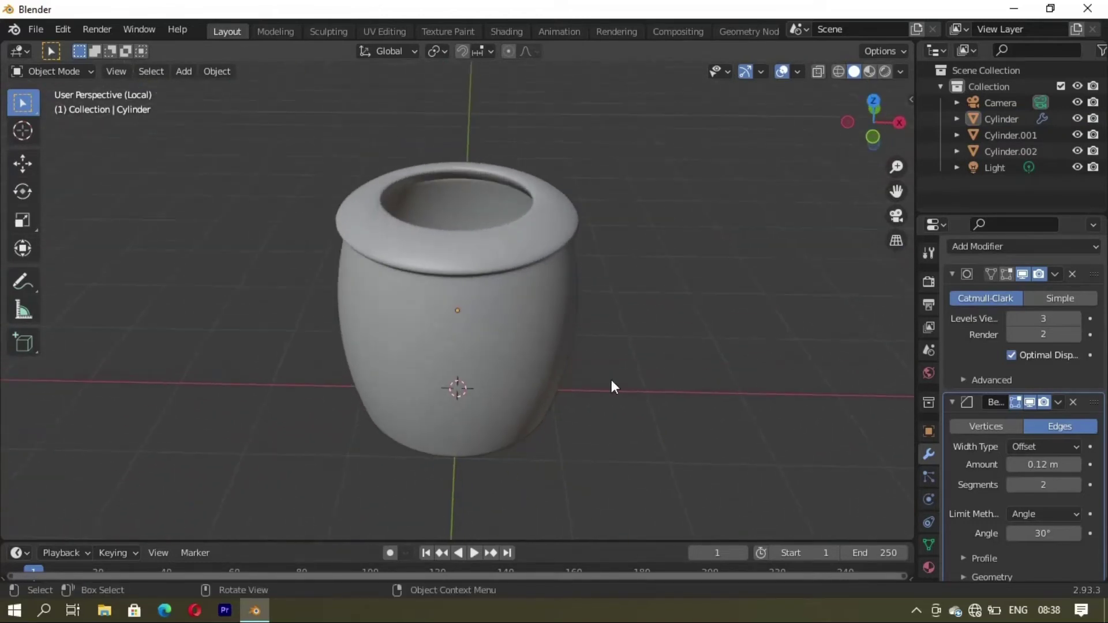
# Step: Raise the jar body's Bevel amount to 0.17 m
pyautogui.click(1075, 465)
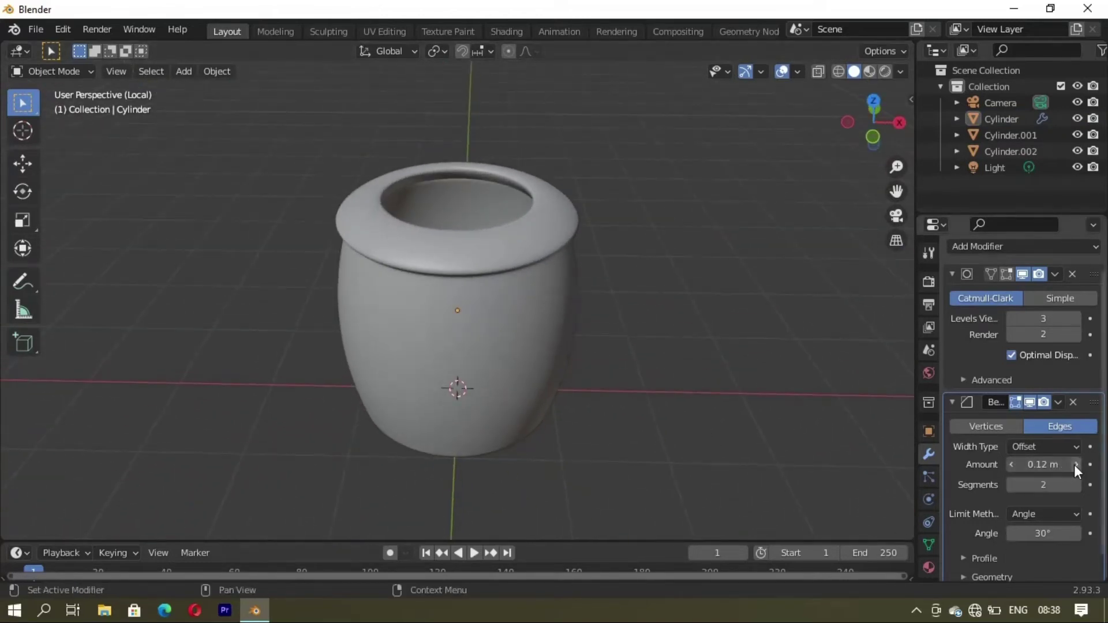
pyautogui.click(542, 400)
pyautogui.click(1074, 465)
pyautogui.click(1074, 465)
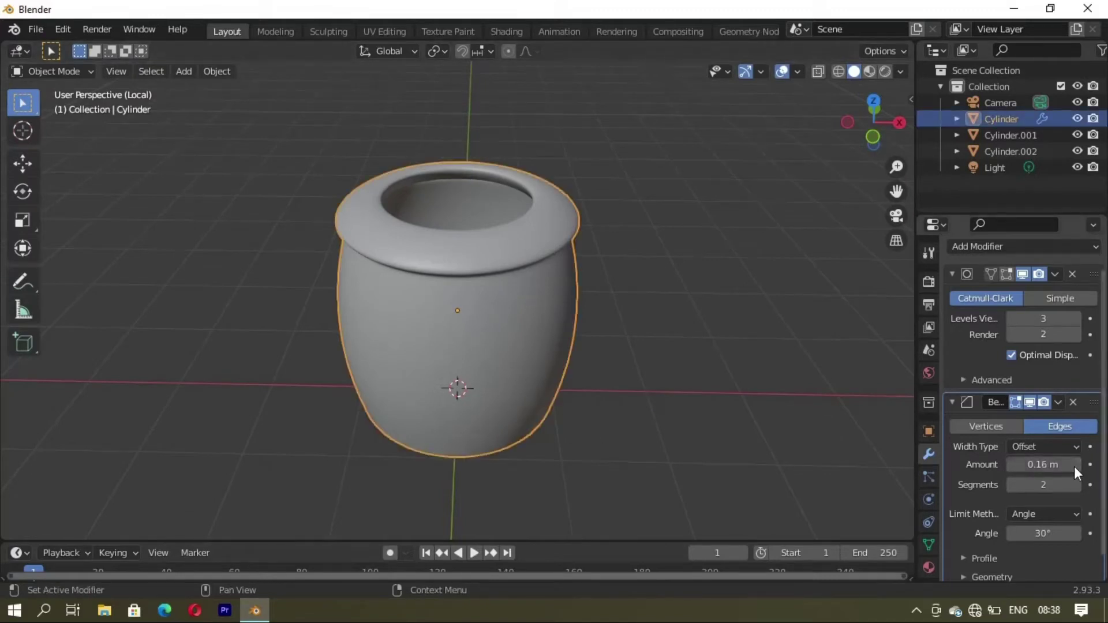
pyautogui.click(695, 399)
pyautogui.moveTo(631, 383)
pyautogui.mouseDown(button='middle')
pyautogui.moveTo(303, 372)
pyautogui.moveTo(473, 311)
pyautogui.moveTo(478, 386)
pyautogui.moveTo(543, 266)
pyautogui.moveTo(550, 214)
pyautogui.moveTo(566, 347)
pyautogui.moveTo(517, 341)
pyautogui.moveTo(554, 246)
pyautogui.mouseUp(button='middle')
# Step: In front view, lower the lid Cylinder.002 about 0.68 m along Z onto the jar rim
pyautogui.press('Tab')
pyautogui.press('Tab')
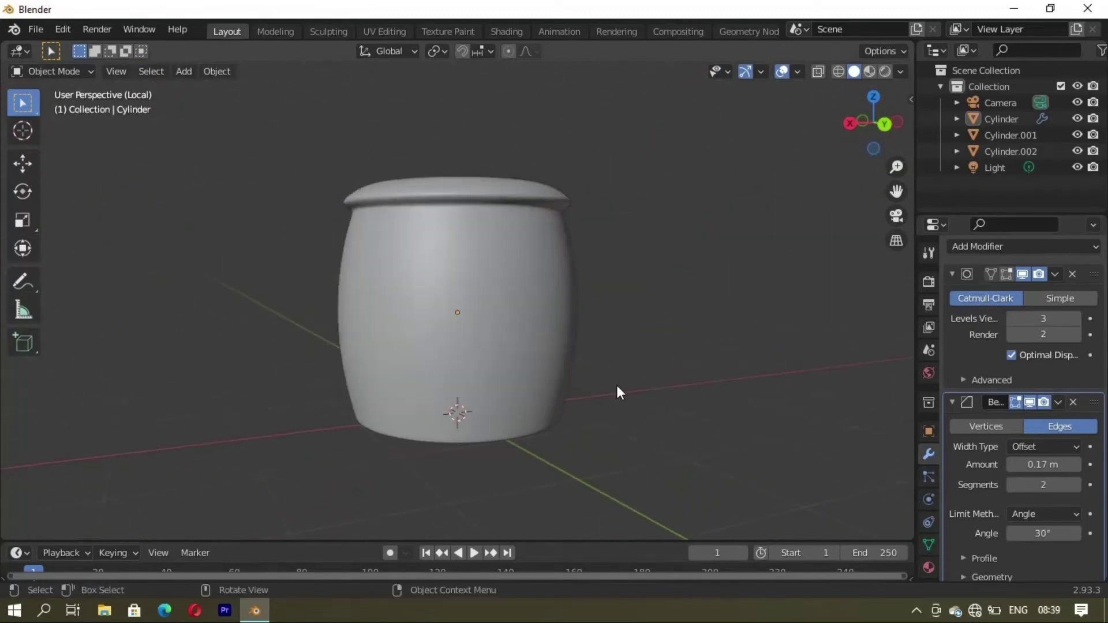
pyautogui.press('KP_Divide')
pyautogui.click(522, 267)
pyautogui.moveTo(550, 334)
pyautogui.mouseDown(button='middle')
pyautogui.moveTo(548, 289)
pyautogui.moveTo(563, 333)
pyautogui.mouseUp(button='middle')
pyautogui.press('KP_1')
pyautogui.press('g')
pyautogui.press('z')
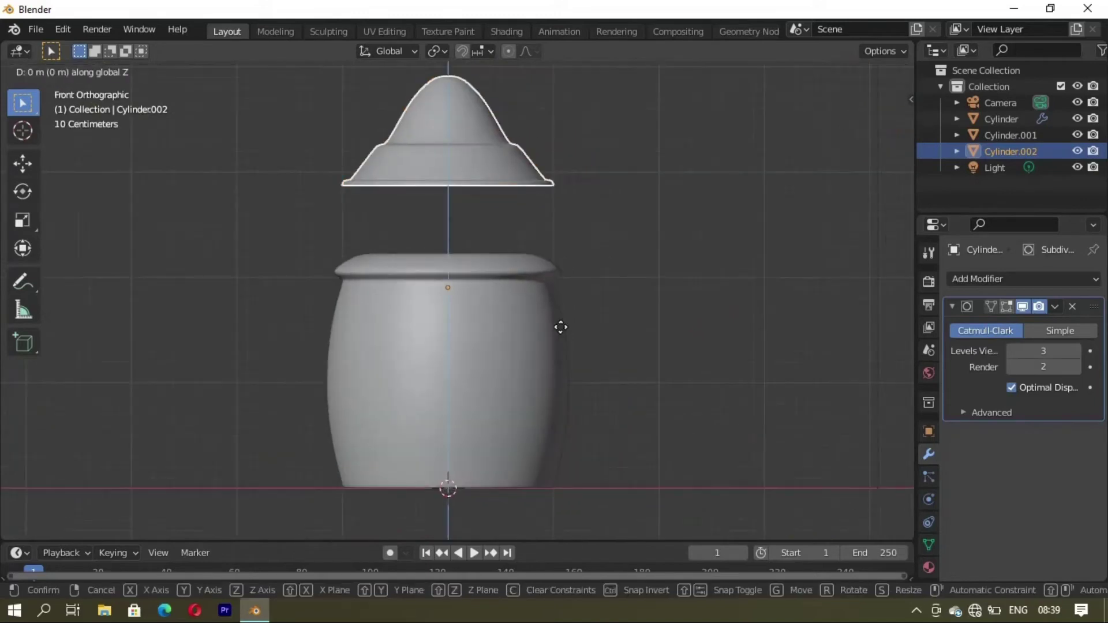
pyautogui.click(565, 401)
pyautogui.moveTo(565, 400)
pyautogui.mouseDown(button='middle')
pyautogui.moveTo(587, 343)
pyautogui.moveTo(459, 321)
pyautogui.moveTo(558, 320)
pyautogui.moveTo(552, 350)
pyautogui.moveTo(674, 255)
pyautogui.moveTo(493, 288)
pyautogui.moveTo(548, 326)
pyautogui.mouseUp(button='middle')
pyautogui.click(673, 255)
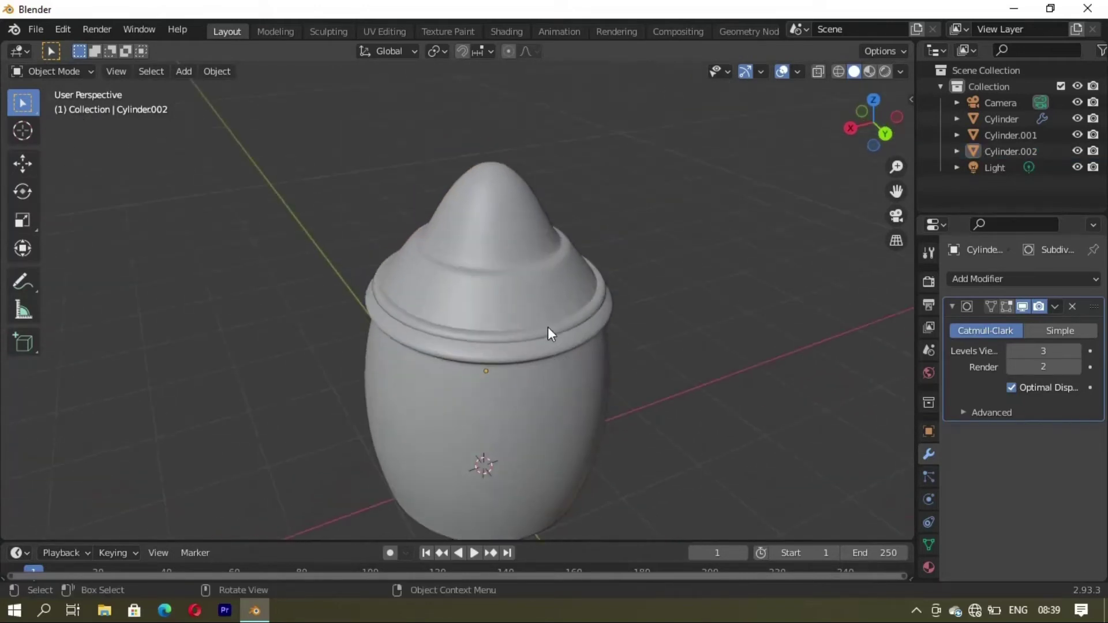
pyautogui.scroll(3, 548, 326)
pyautogui.click(548, 357)
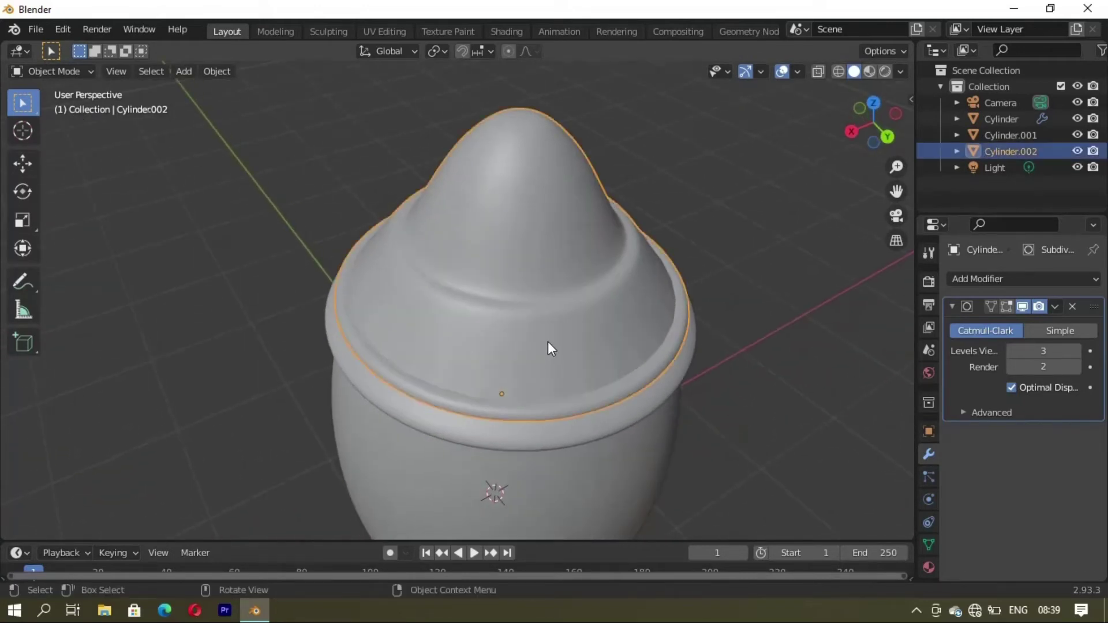
# Step: Add a Solidify modifier to the lid and set its thickness to 0.03 m
pyautogui.click(1001, 279)
pyautogui.click(805, 556)
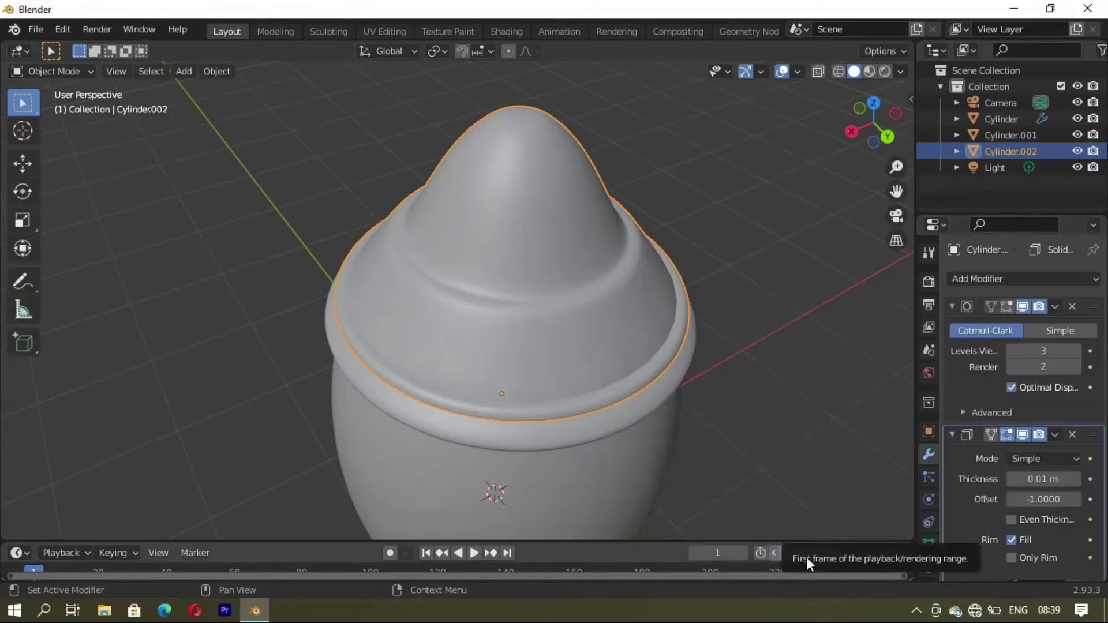
pyautogui.click(1075, 480)
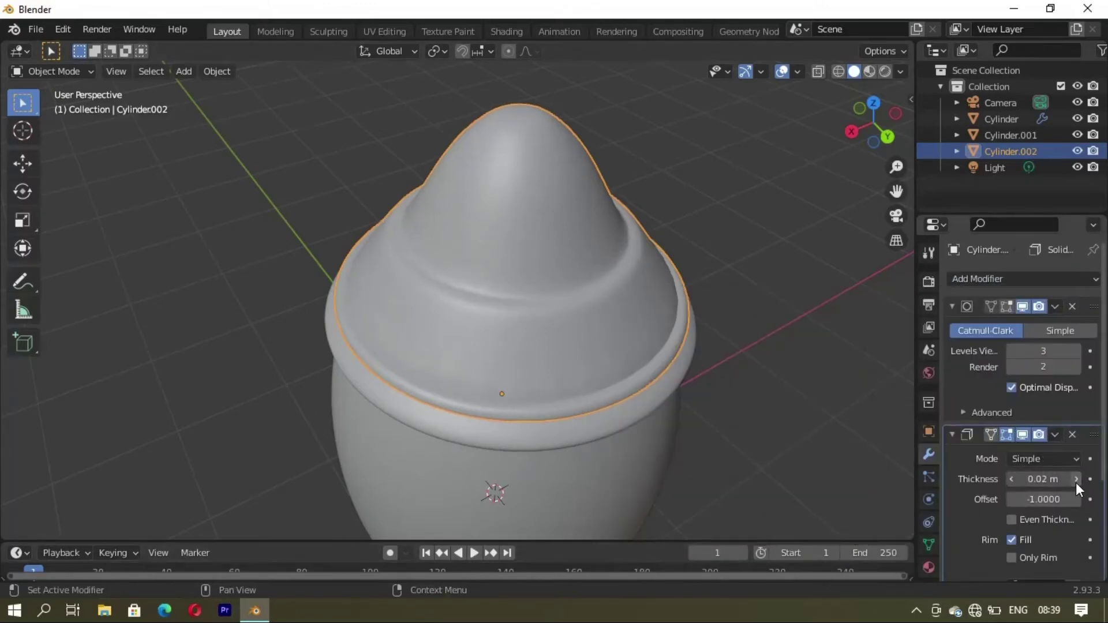
pyautogui.click(1076, 479)
pyautogui.moveTo(889, 492)
pyautogui.mouseDown(button='middle')
pyautogui.moveTo(673, 399)
pyautogui.moveTo(700, 382)
pyautogui.moveTo(604, 341)
pyautogui.moveTo(779, 262)
pyautogui.moveTo(586, 358)
pyautogui.moveTo(435, 361)
pyautogui.moveTo(552, 303)
pyautogui.moveTo(386, 305)
pyautogui.moveTo(504, 265)
pyautogui.moveTo(489, 277)
pyautogui.mouseUp(button='middle')
pyautogui.click(778, 263)
pyautogui.click(514, 238)
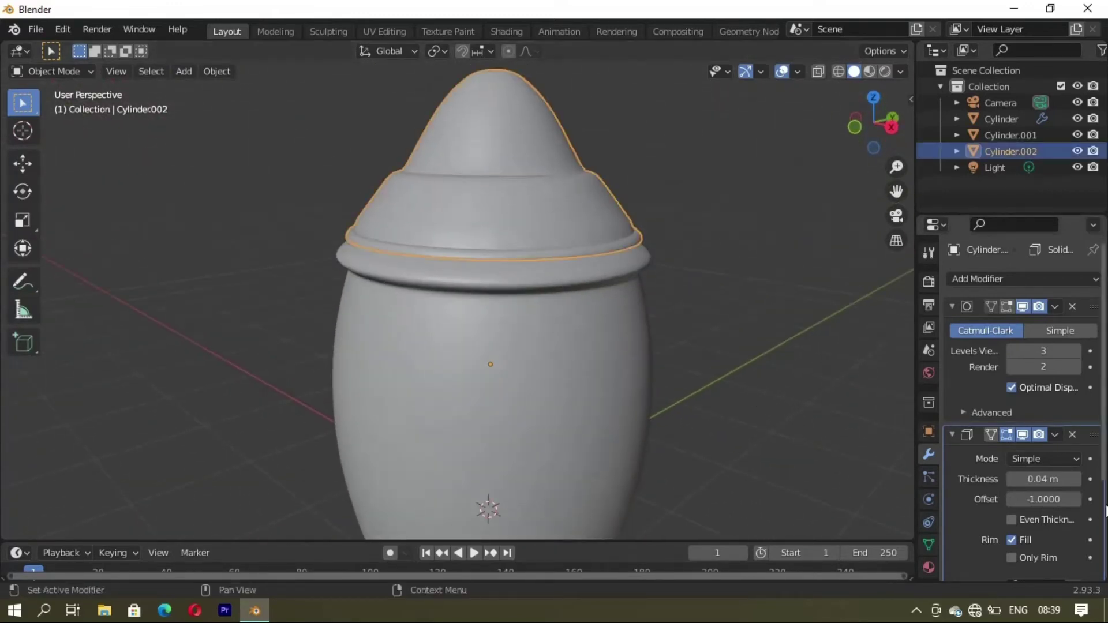
pyautogui.click(1012, 482)
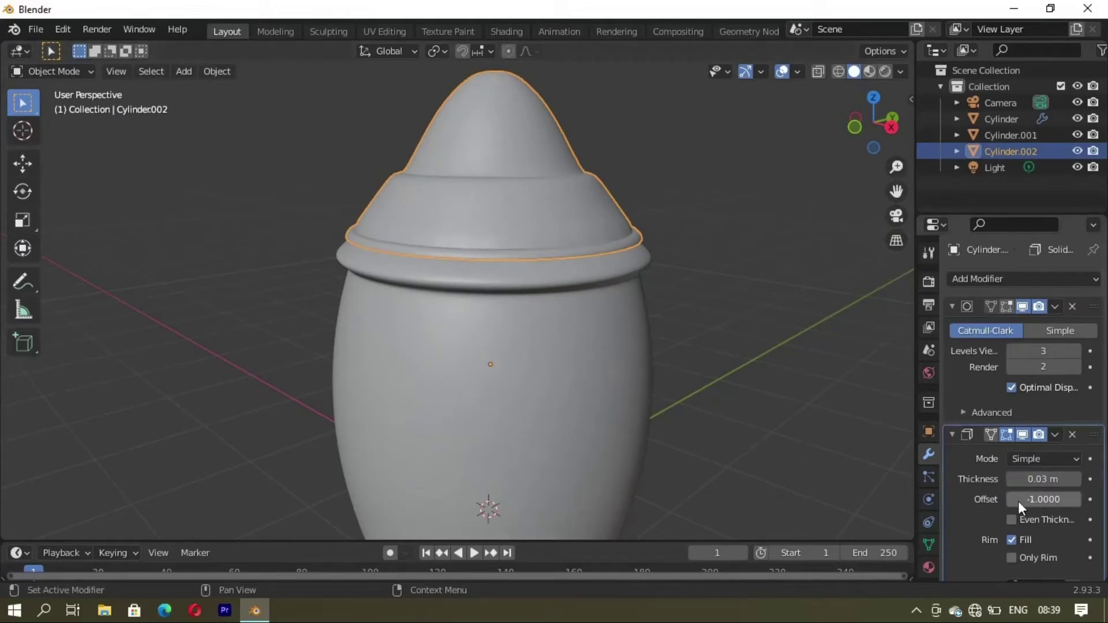
pyautogui.scroll(-3, 1035, 536)
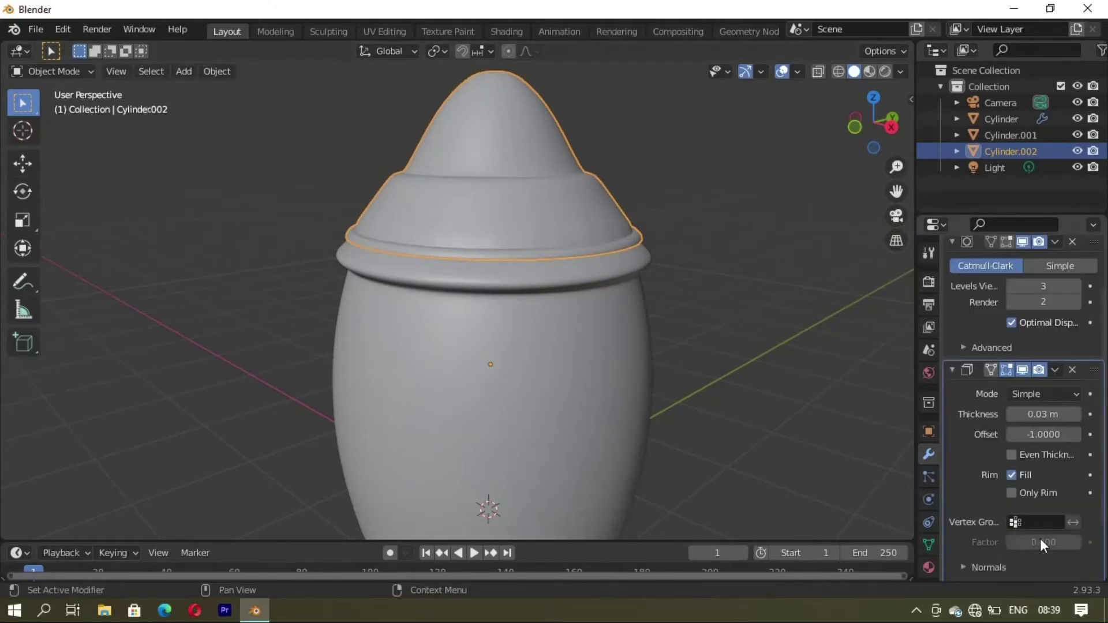
# Step: Enable Even Thickness on the lid's Solidify shell
pyautogui.click(1009, 455)
pyautogui.click(746, 326)
pyautogui.moveTo(745, 326)
pyautogui.mouseDown(button='middle')
pyautogui.moveTo(684, 380)
pyautogui.moveTo(625, 330)
pyautogui.mouseUp(button='middle')
pyautogui.scroll(-1, 686, 381)
pyautogui.click(594, 264)
pyautogui.scroll(-3, 594, 264)
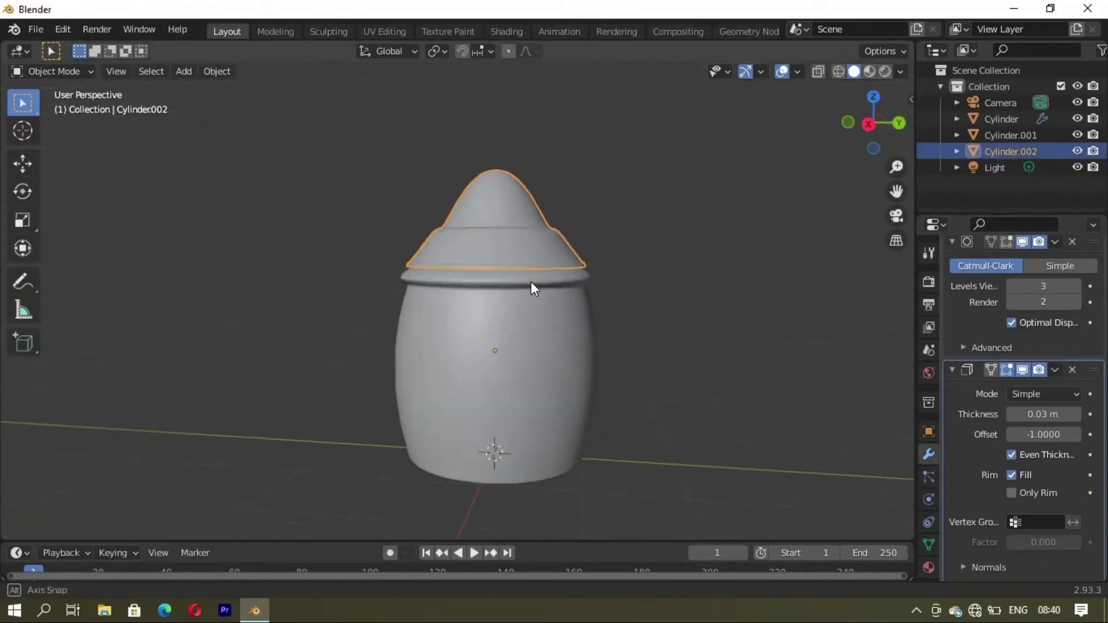
pyautogui.moveTo(531, 288); pyautogui.dragTo(490, 291, button='middle')
pyautogui.scroll(-3, 981, 502)
pyautogui.scroll(4, 1027, 508)
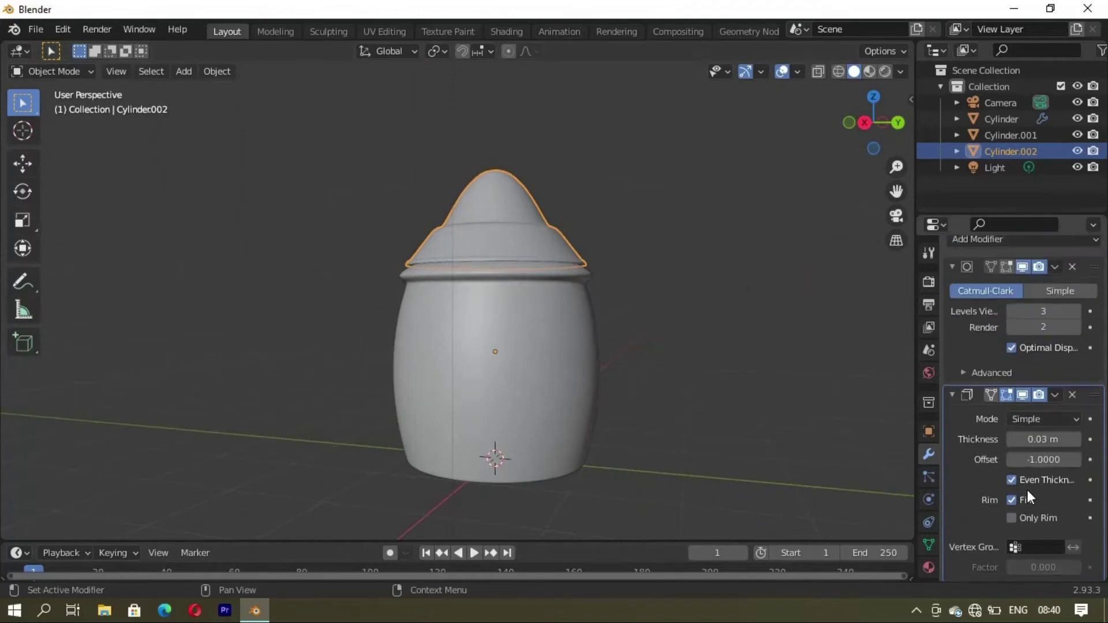
pyautogui.scroll(2, 1027, 490)
# Step: Preview the lid with Simple subdivision, then switch it back to Catmull-Clark
pyautogui.click(1050, 329)
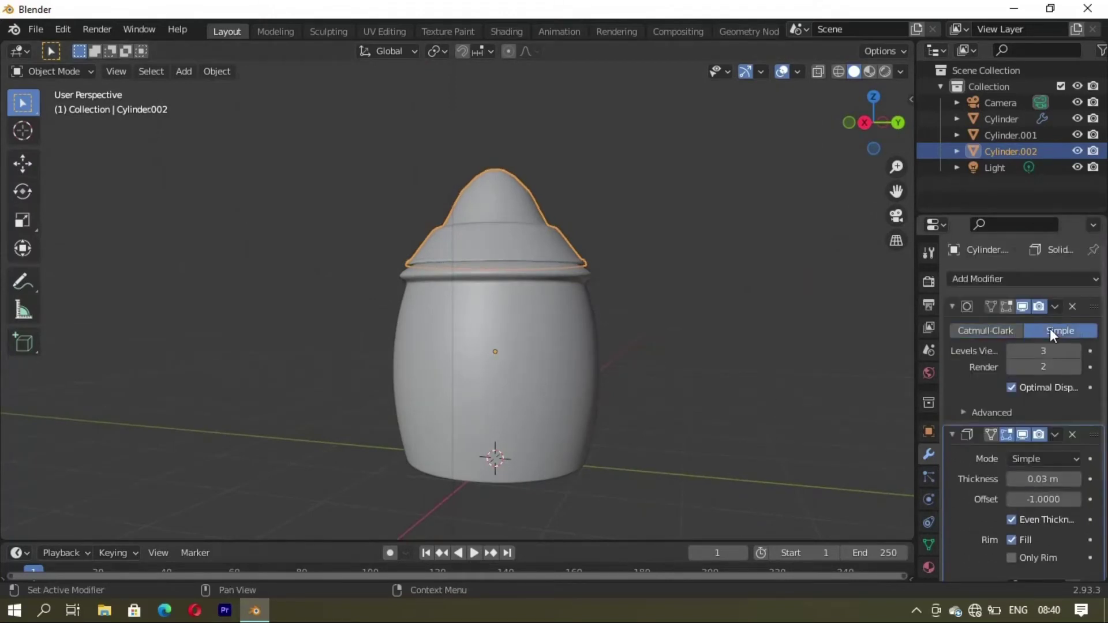
pyautogui.moveTo(635, 288); pyautogui.dragTo(603, 376, button='middle')
pyautogui.scroll(3, 604, 375)
pyautogui.moveTo(560, 330)
pyautogui.mouseDown(button='middle')
pyautogui.moveTo(603, 333)
pyautogui.moveTo(584, 303)
pyautogui.mouseUp(button='middle')
pyautogui.click(985, 330)
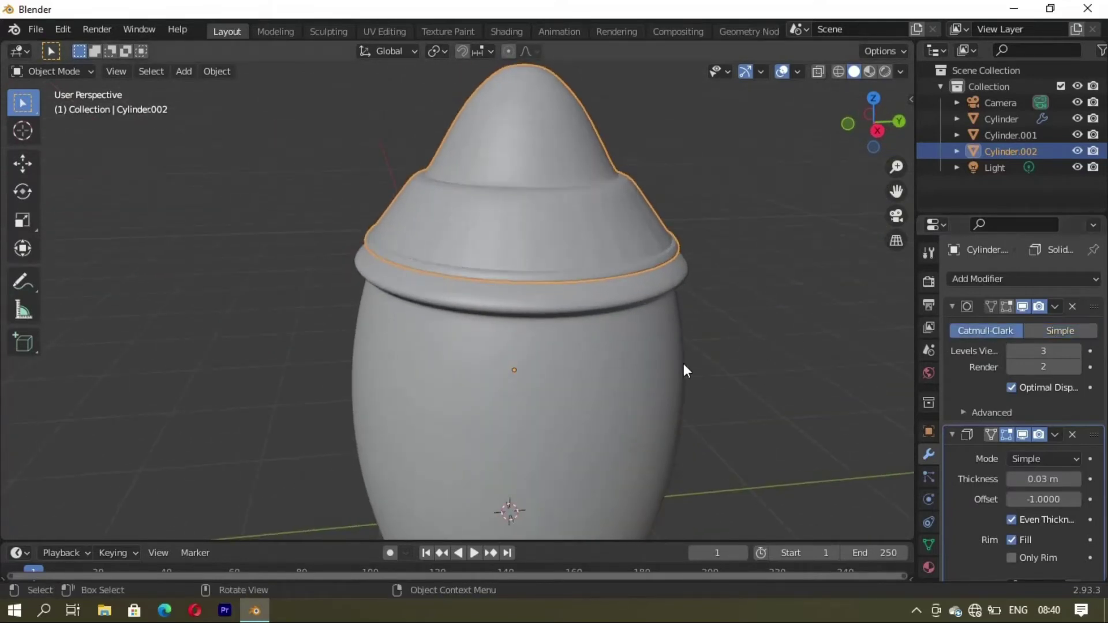
pyautogui.moveTo(488, 403); pyautogui.dragTo(545, 386, button='middle')
pyautogui.click(653, 408)
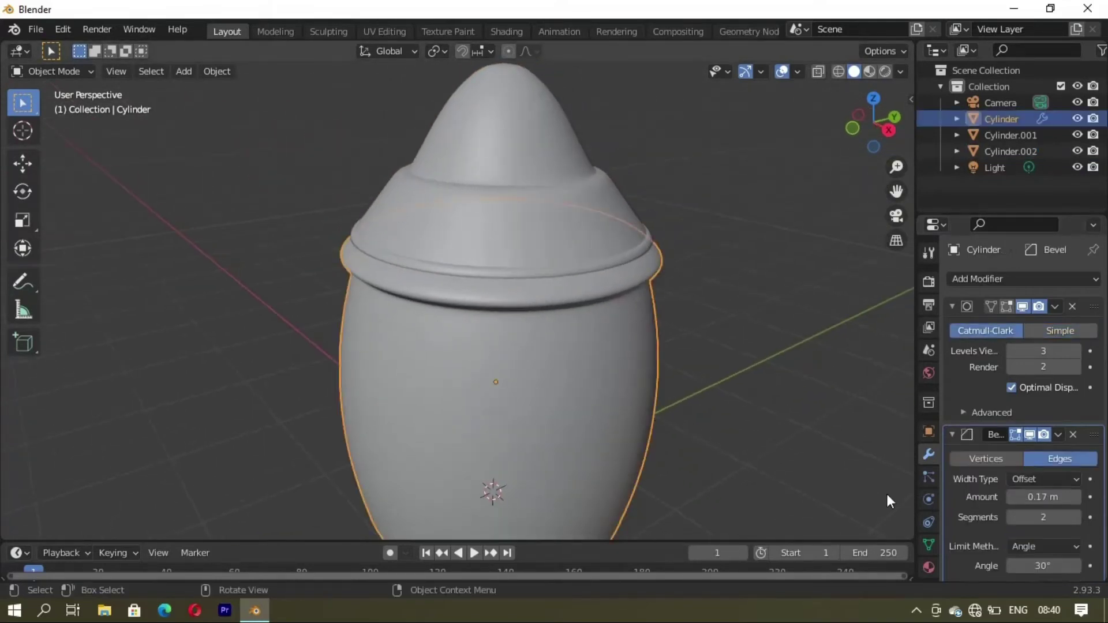
# Step: Collapse the Subdivision and Bevel panels and add a Solidify modifier to the jar body
pyautogui.click(950, 308)
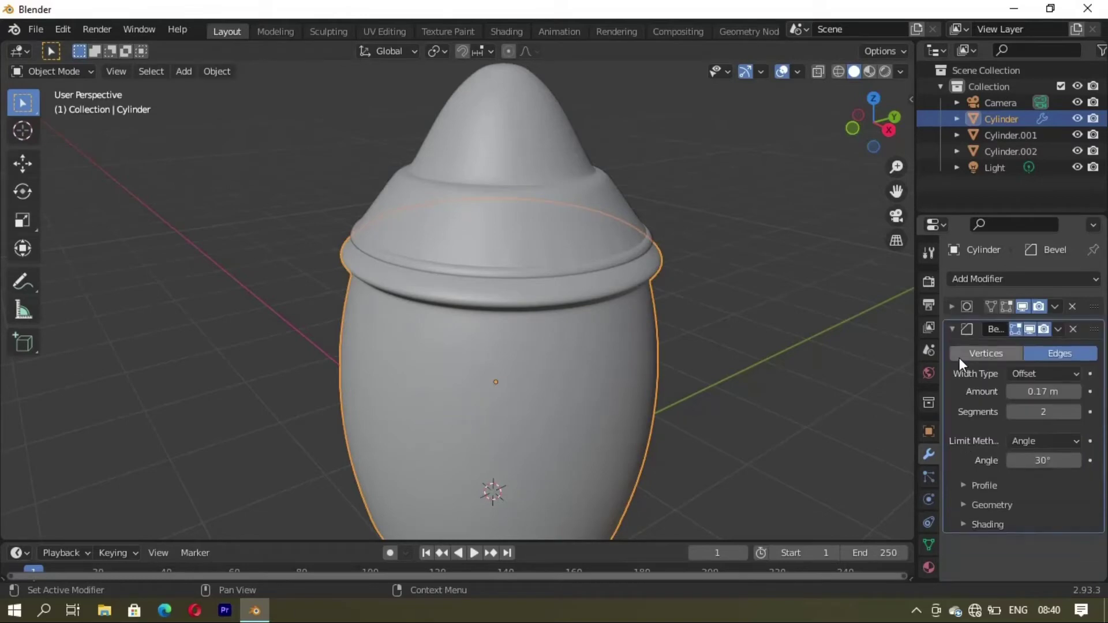
pyautogui.click(950, 330)
pyautogui.click(1006, 279)
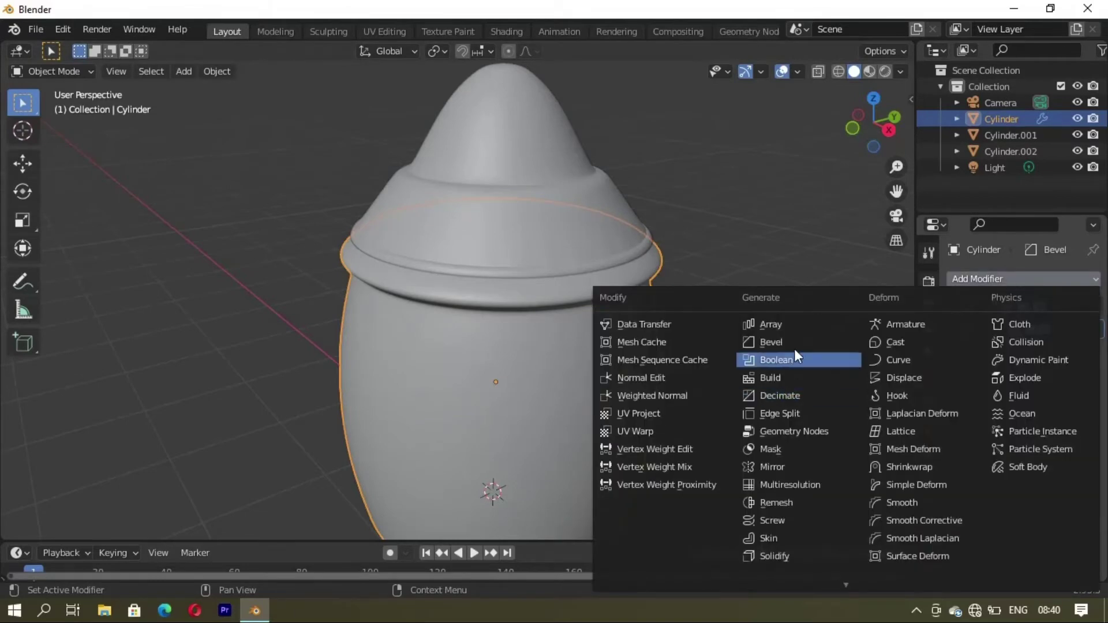
pyautogui.click(776, 556)
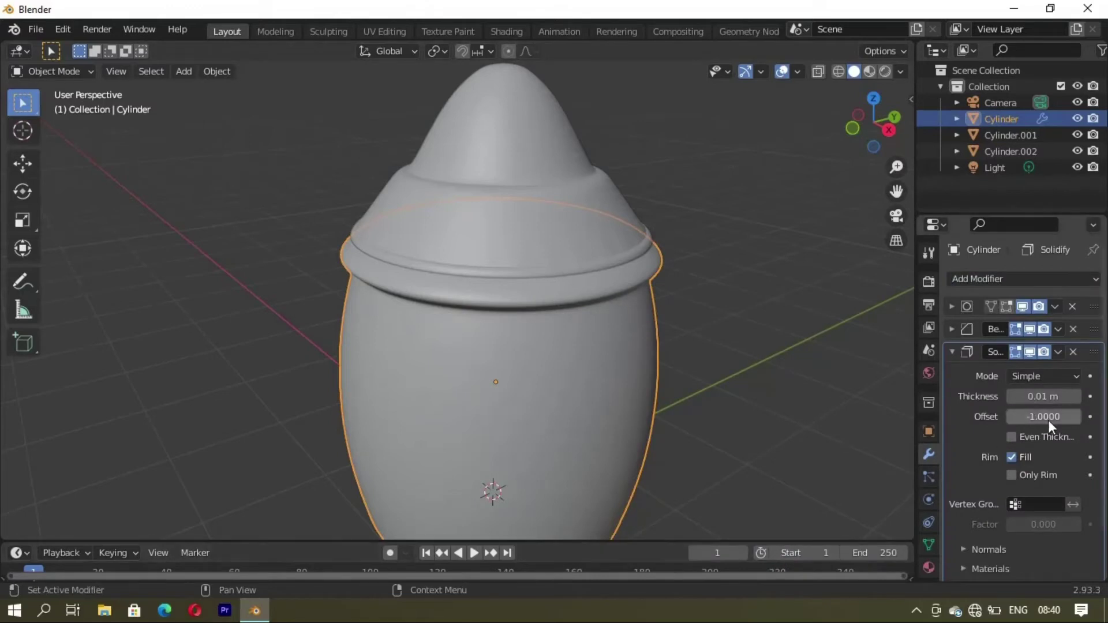
# Step: Raise the jar body's Solidify thickness to 0.04 m
pyautogui.click(1078, 396)
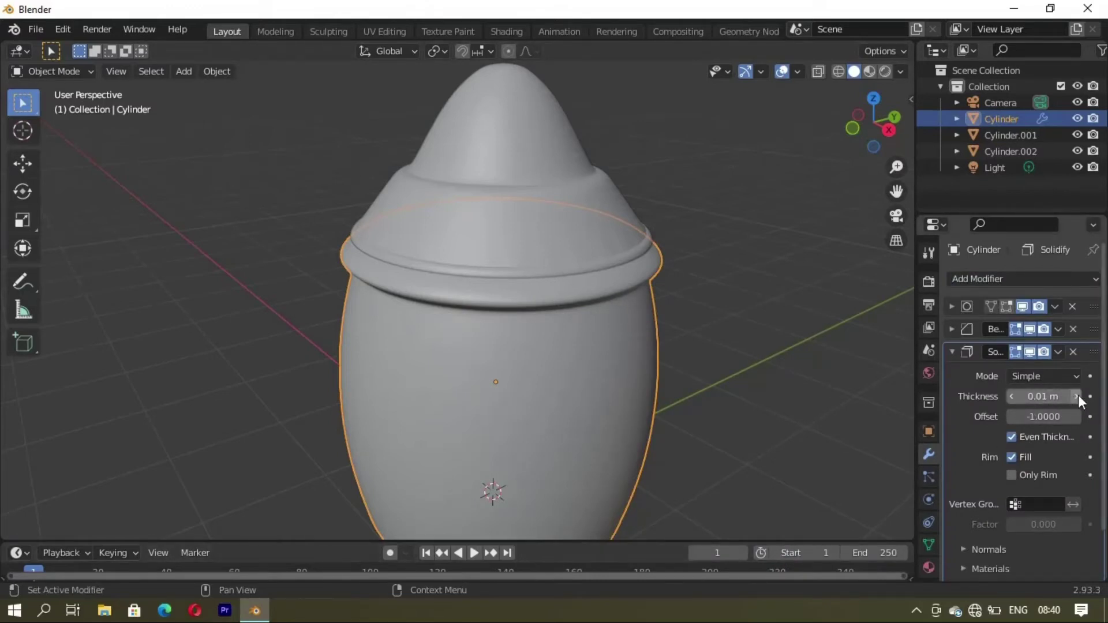
pyautogui.click(1079, 398)
pyautogui.click(808, 413)
pyautogui.moveTo(808, 413)
pyautogui.mouseDown(button='middle')
pyautogui.moveTo(747, 342)
pyautogui.moveTo(635, 407)
pyautogui.moveTo(355, 390)
pyautogui.moveTo(465, 351)
pyautogui.moveTo(571, 333)
pyautogui.moveTo(525, 401)
pyautogui.moveTo(470, 428)
pyautogui.moveTo(502, 416)
pyautogui.mouseUp(button='middle')
pyautogui.scroll(-5, 661, 380)
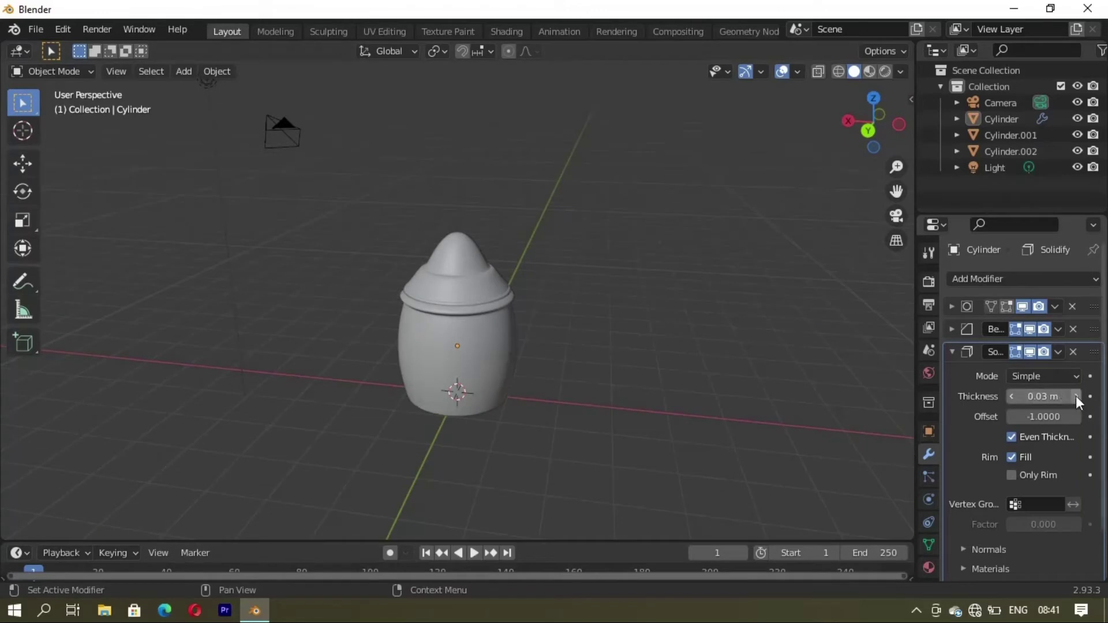
pyautogui.click(489, 371)
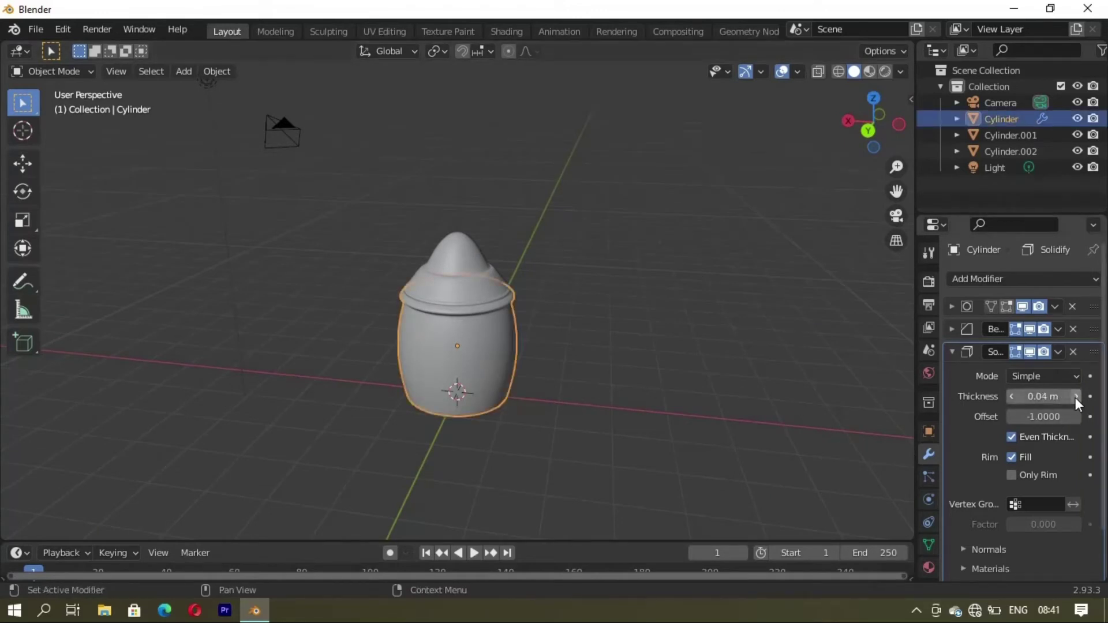
pyautogui.scroll(3, 455, 433)
pyautogui.moveTo(403, 434)
pyautogui.mouseDown(button='middle')
pyautogui.moveTo(590, 425)
pyautogui.moveTo(707, 392)
pyautogui.moveTo(549, 378)
pyautogui.moveTo(563, 423)
pyautogui.mouseUp(button='middle')
# Step: Enable Even Thickness on the jar body's shell
pyautogui.click(707, 392)
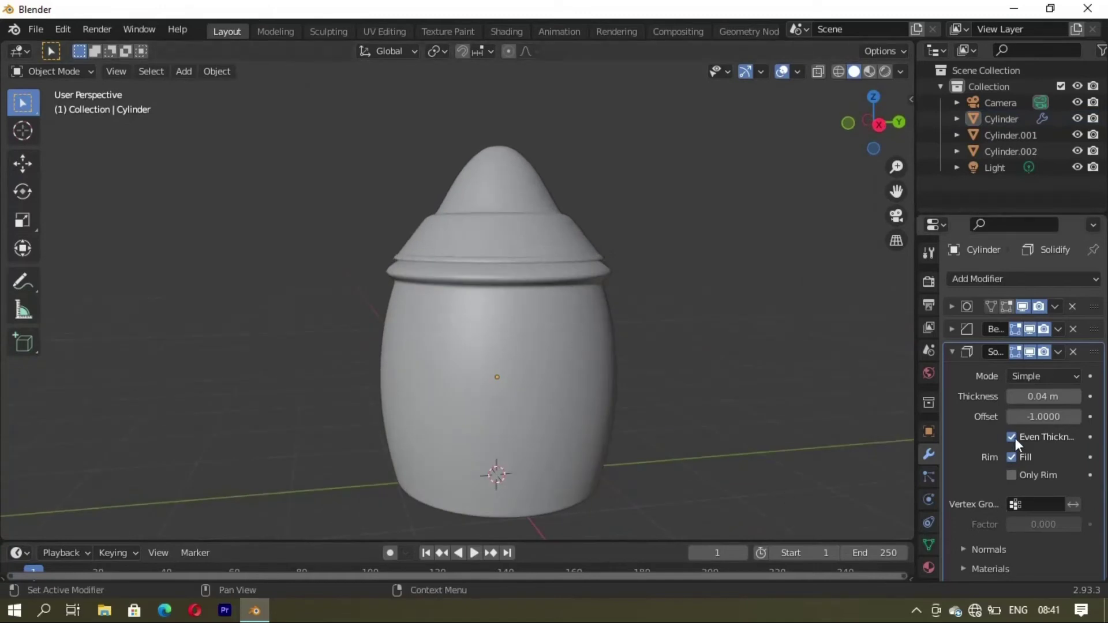
pyautogui.click(537, 427)
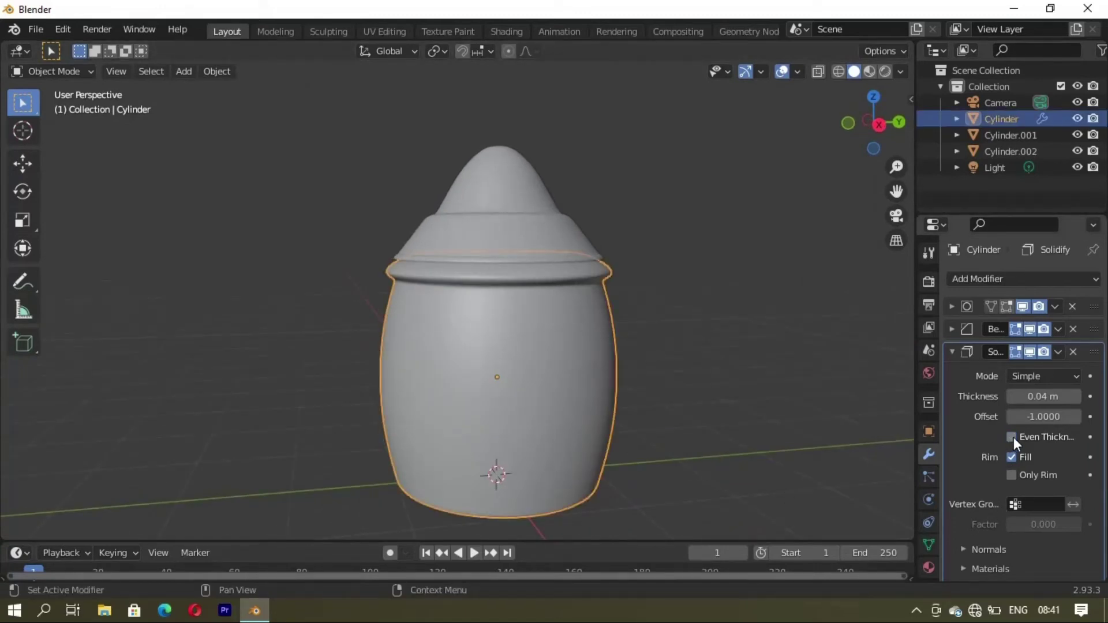
pyautogui.click(1011, 437)
pyautogui.click(679, 458)
pyautogui.moveTo(572, 403)
pyautogui.mouseDown(button='middle')
pyautogui.moveTo(442, 478)
pyautogui.moveTo(641, 406)
pyautogui.moveTo(516, 157)
pyautogui.mouseUp(button='middle')
pyautogui.click(517, 158)
pyautogui.press('Tab')
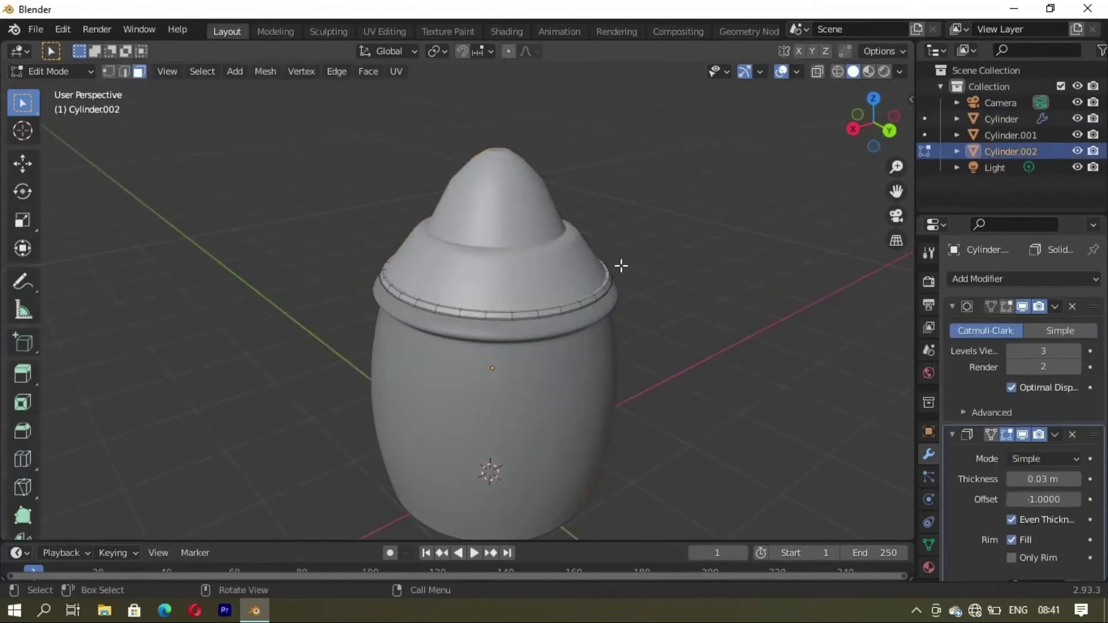
pyautogui.moveTo(617, 265)
pyautogui.mouseDown(button='middle')
pyautogui.moveTo(586, 284)
pyautogui.moveTo(611, 225)
pyautogui.mouseUp(button='middle')
pyautogui.scroll(3, 549, 265)
pyautogui.moveTo(549, 265)
pyautogui.mouseDown(button='middle')
pyautogui.moveTo(606, 228)
pyautogui.moveTo(647, 284)
pyautogui.moveTo(523, 202)
pyautogui.moveTo(518, 182)
pyautogui.mouseUp(button='middle')
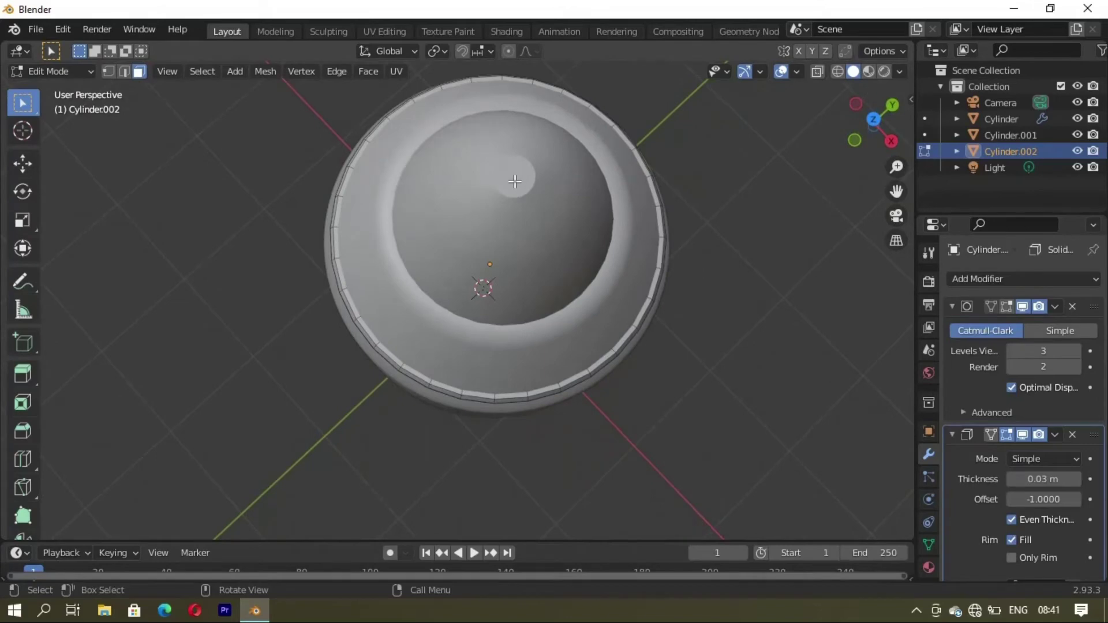
pyautogui.press('Tab')
pyautogui.click(514, 192)
pyautogui.press('Tab')
pyautogui.moveTo(580, 281)
pyautogui.mouseDown(button='middle')
pyautogui.moveTo(569, 202)
pyautogui.moveTo(436, 175)
pyautogui.mouseUp(button='middle')
pyautogui.press('Tab')
pyautogui.click(524, 123)
pyautogui.press('Tab')
pyautogui.scroll(-3, 608, 234)
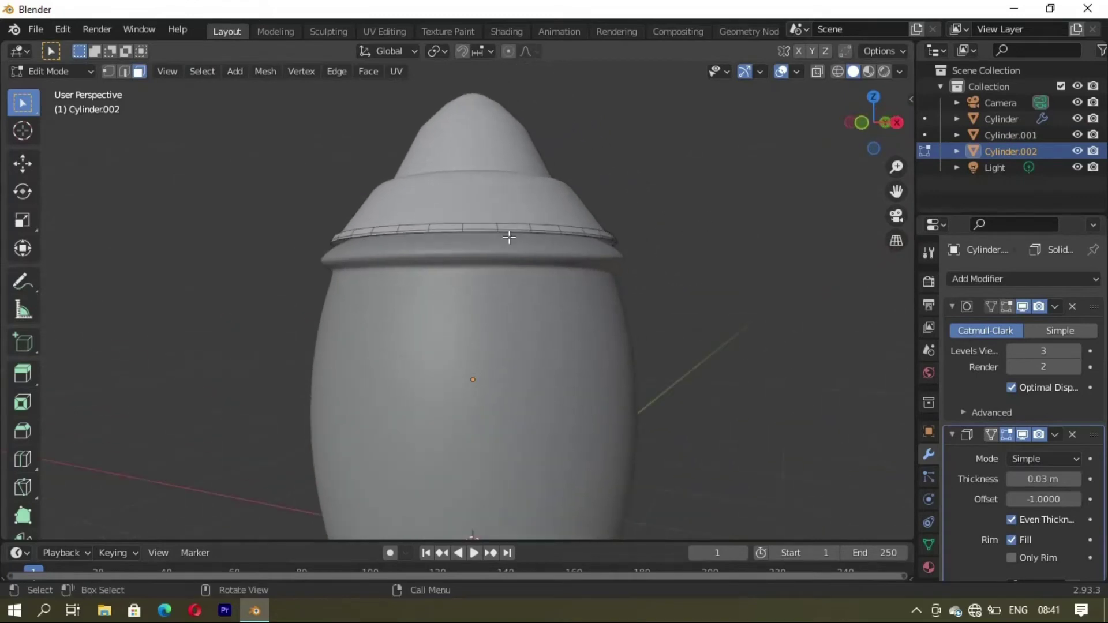
pyautogui.moveTo(608, 234)
pyautogui.mouseDown(button='middle')
pyautogui.moveTo(492, 287)
pyautogui.moveTo(516, 358)
pyautogui.mouseUp(button='middle')
pyautogui.press('Tab')
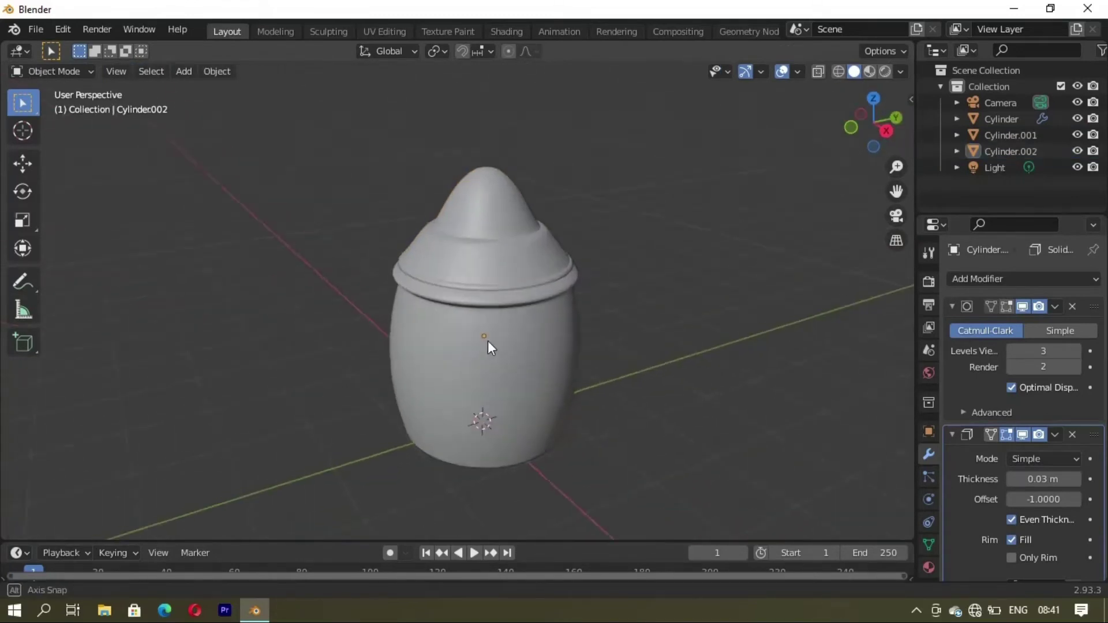
pyautogui.click(537, 376)
pyautogui.moveTo(537, 377)
pyautogui.mouseDown(button='middle')
pyautogui.moveTo(501, 423)
pyautogui.moveTo(539, 314)
pyautogui.moveTo(527, 381)
pyautogui.moveTo(512, 323)
pyautogui.moveTo(586, 383)
pyautogui.moveTo(580, 404)
pyautogui.moveTo(531, 322)
pyautogui.moveTo(916, 455)
pyautogui.mouseUp(button='middle')
# Step: Lower the jar body's Solidify thickness to 0.01 m, returning to Object Mode afterward
pyautogui.press('Tab')
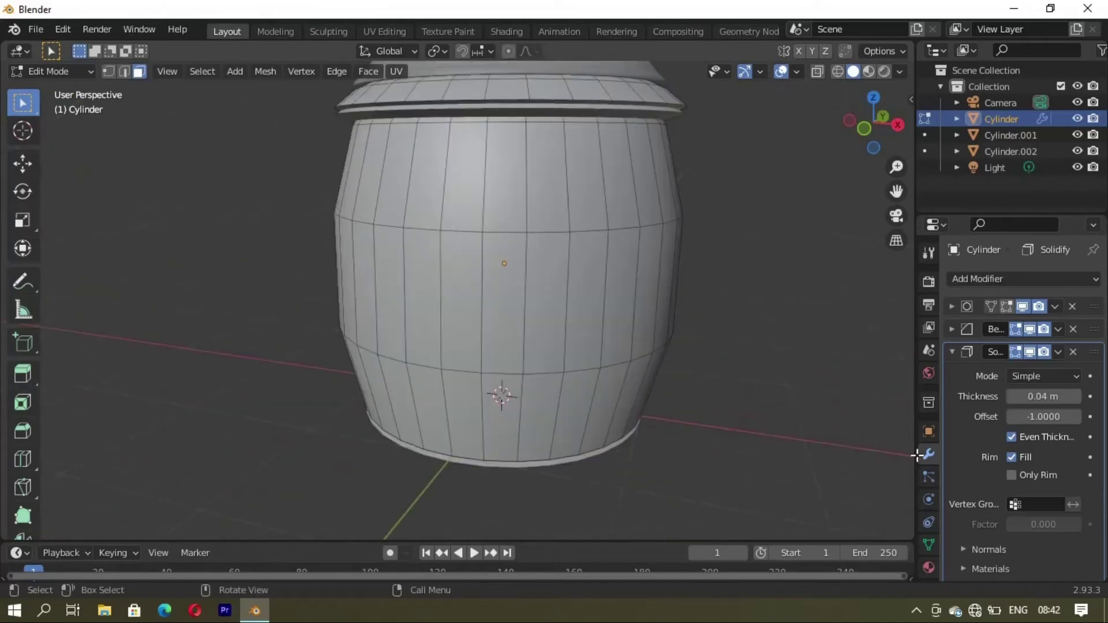
pyautogui.click(1010, 398)
pyautogui.click(1009, 398)
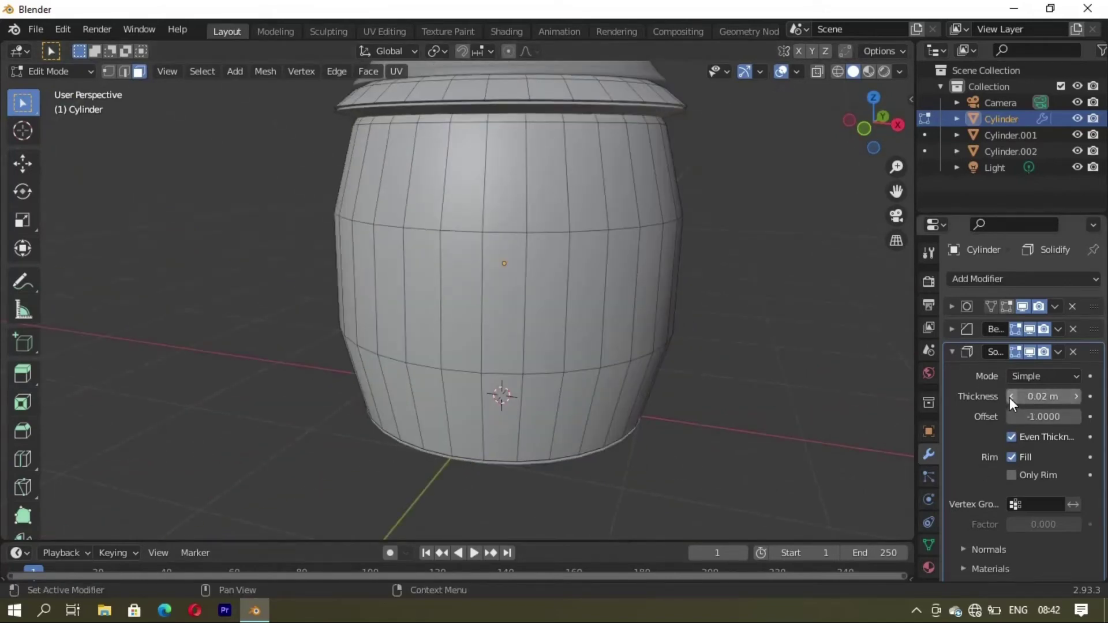
pyautogui.moveTo(556, 396)
pyautogui.mouseDown(button='middle')
pyautogui.moveTo(611, 314)
pyautogui.moveTo(601, 327)
pyautogui.mouseUp(button='middle')
pyautogui.press('Tab')
pyautogui.click(704, 354)
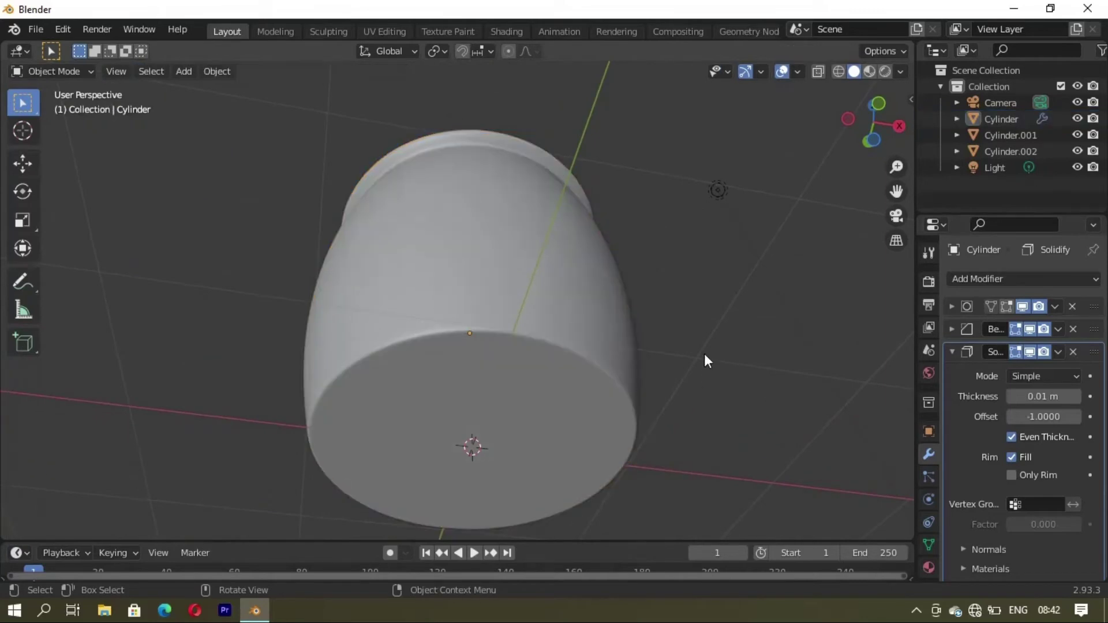
pyautogui.moveTo(704, 353)
pyautogui.mouseDown(button='middle')
pyautogui.moveTo(558, 428)
pyautogui.moveTo(490, 343)
pyautogui.moveTo(510, 171)
pyautogui.mouseUp(button='middle')
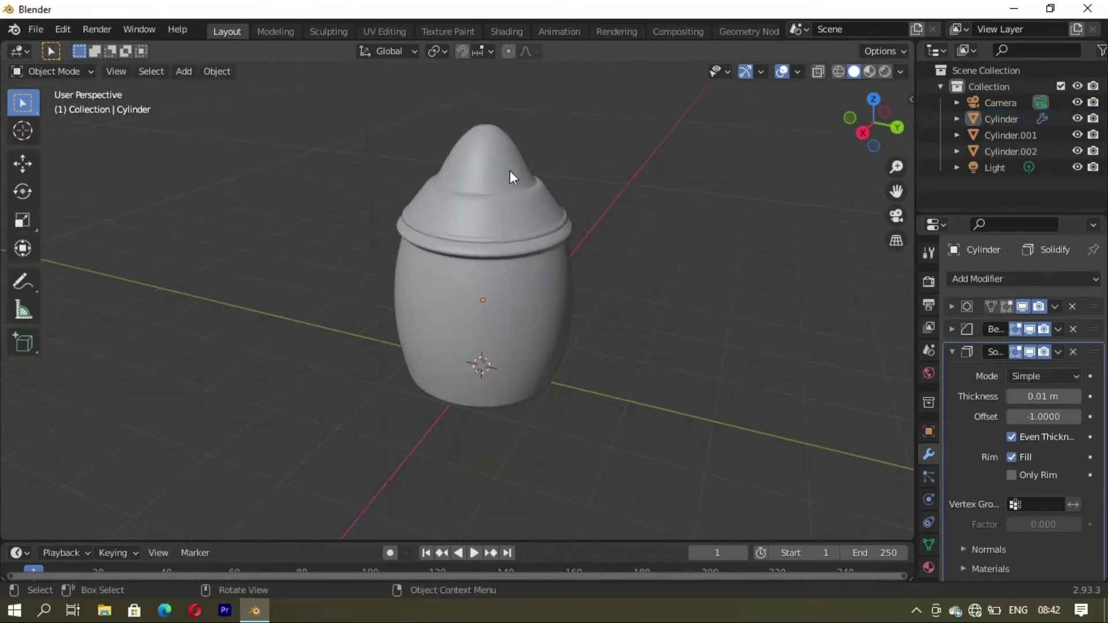
pyautogui.click(510, 171)
# Step: Raise the lid vertically above the jar
pyautogui.press('g')
pyautogui.press('z')
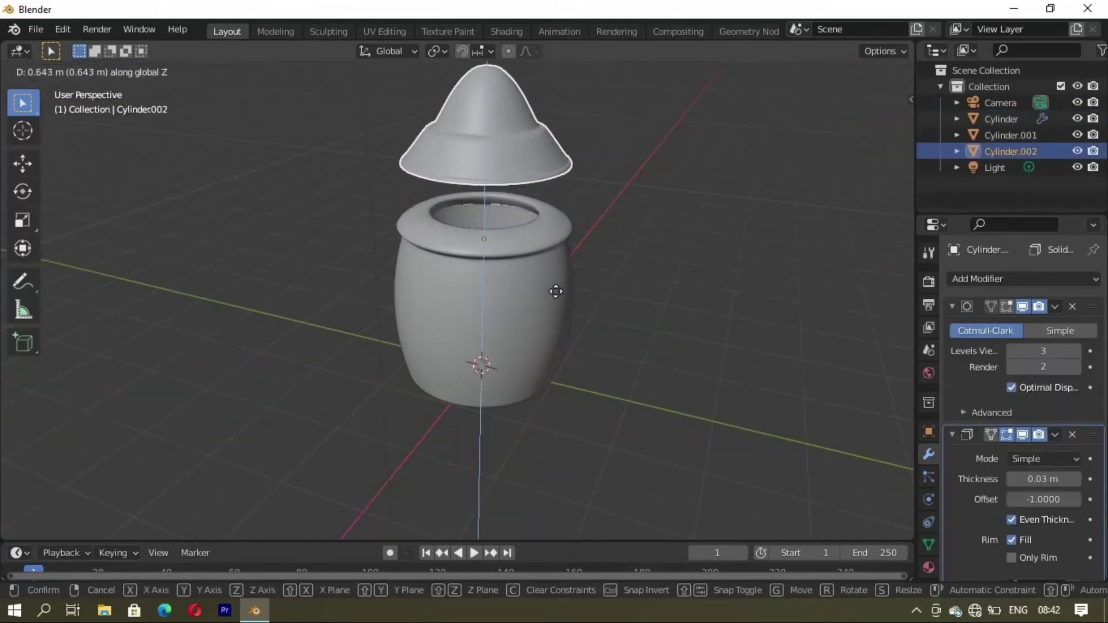
pyautogui.click(597, 314)
pyautogui.moveTo(597, 314)
pyautogui.mouseDown(button='middle')
pyautogui.moveTo(483, 394)
pyautogui.moveTo(527, 396)
pyautogui.moveTo(542, 413)
pyautogui.moveTo(640, 358)
pyautogui.moveTo(608, 320)
pyautogui.moveTo(519, 389)
pyautogui.moveTo(532, 379)
pyautogui.moveTo(522, 347)
pyautogui.moveTo(566, 393)
pyautogui.moveTo(544, 372)
pyautogui.mouseUp(button='middle')
pyautogui.scroll(3, 517, 389)
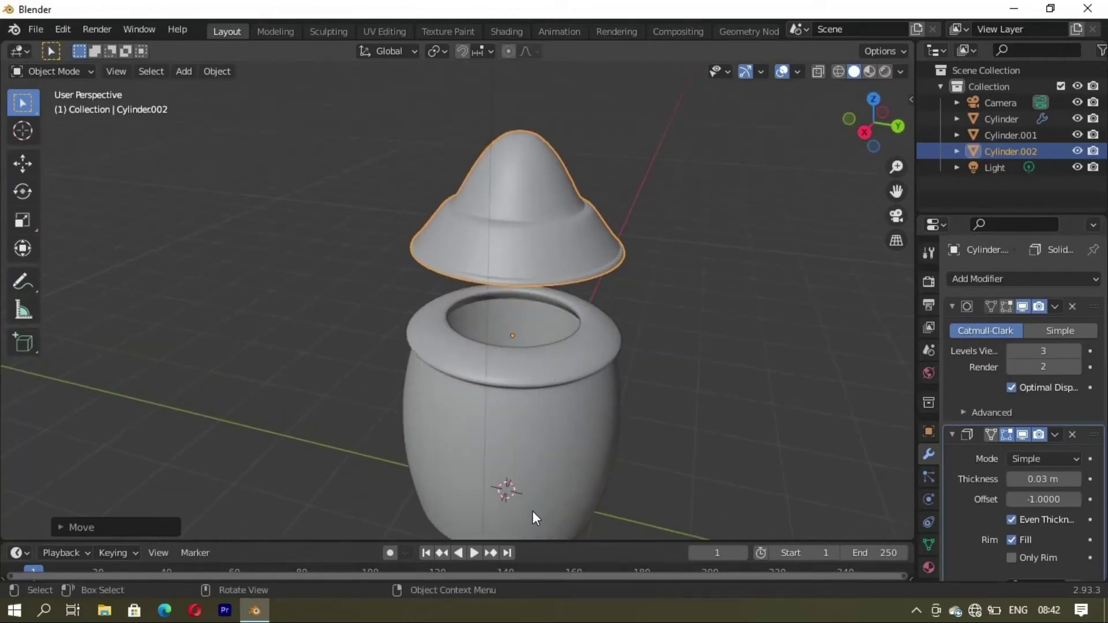
pyautogui.moveTo(532, 511); pyautogui.dragTo(547, 484, button='middle')
# Step: Tilt the lid open using the combined transform gizmo
pyautogui.click(23, 248)
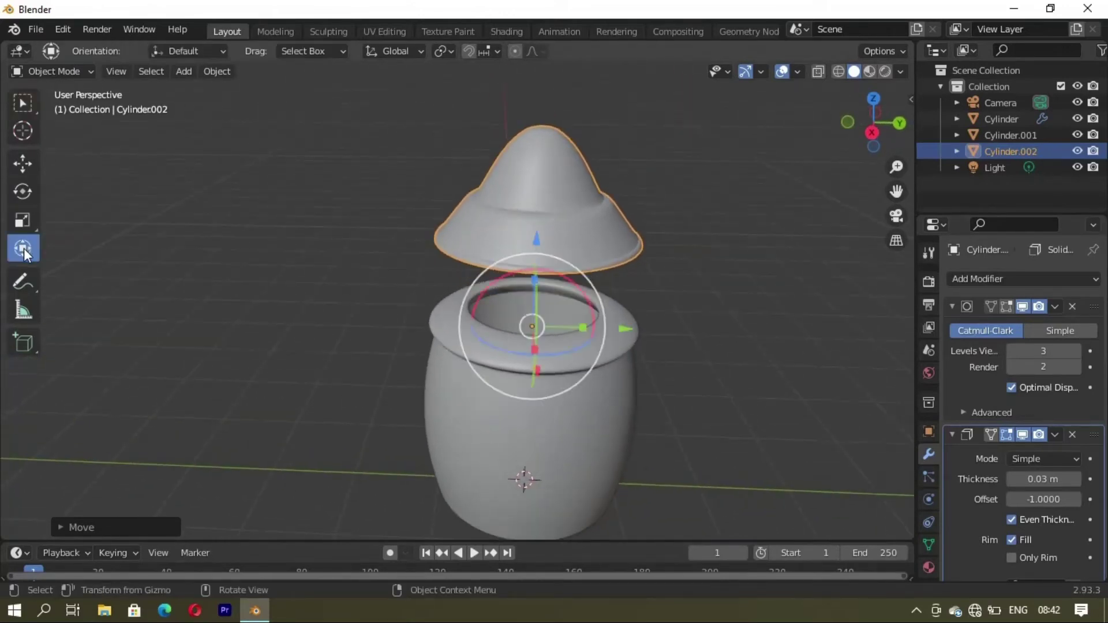
pyautogui.moveTo(555, 404); pyautogui.dragTo(565, 314, button='middle')
pyautogui.moveTo(592, 303)
pyautogui.mouseDown()
pyautogui.moveTo(571, 275)
pyautogui.moveTo(611, 295)
pyautogui.mouseUp()
pyautogui.moveTo(611, 294); pyautogui.dragTo(534, 320, button='middle')
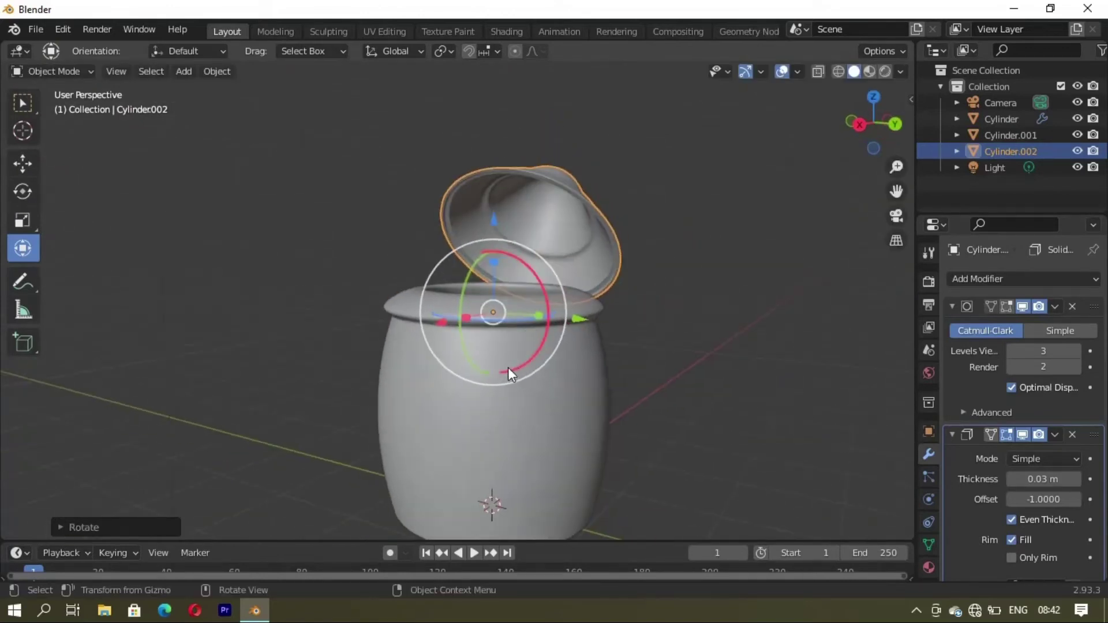
pyautogui.press('g')
pyautogui.press('x')
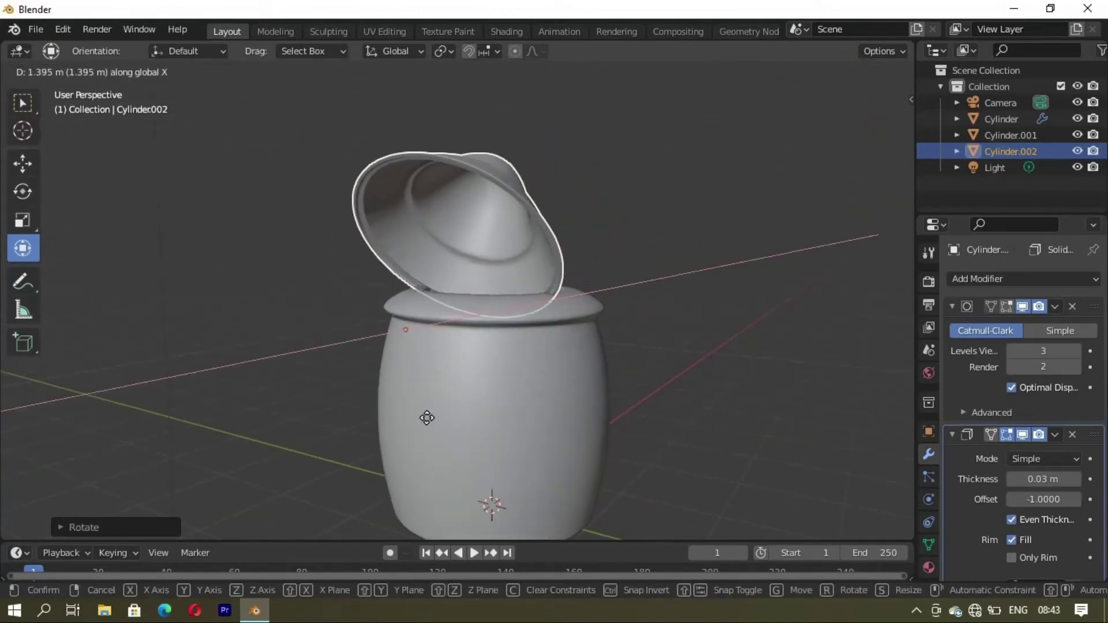
pyautogui.press('Escape')
# Step: Re-tilt the lid and adjust its height along Z
pyautogui.moveTo(540, 383)
pyautogui.mouseDown(button='middle')
pyautogui.moveTo(650, 394)
pyautogui.moveTo(685, 411)
pyautogui.moveTo(521, 426)
pyautogui.moveTo(579, 379)
pyautogui.moveTo(677, 352)
pyautogui.moveTo(615, 366)
pyautogui.moveTo(582, 355)
pyautogui.mouseUp(button='middle')
pyautogui.click(641, 281)
pyautogui.moveTo(698, 301); pyautogui.dragTo(659, 278)
pyautogui.press('g')
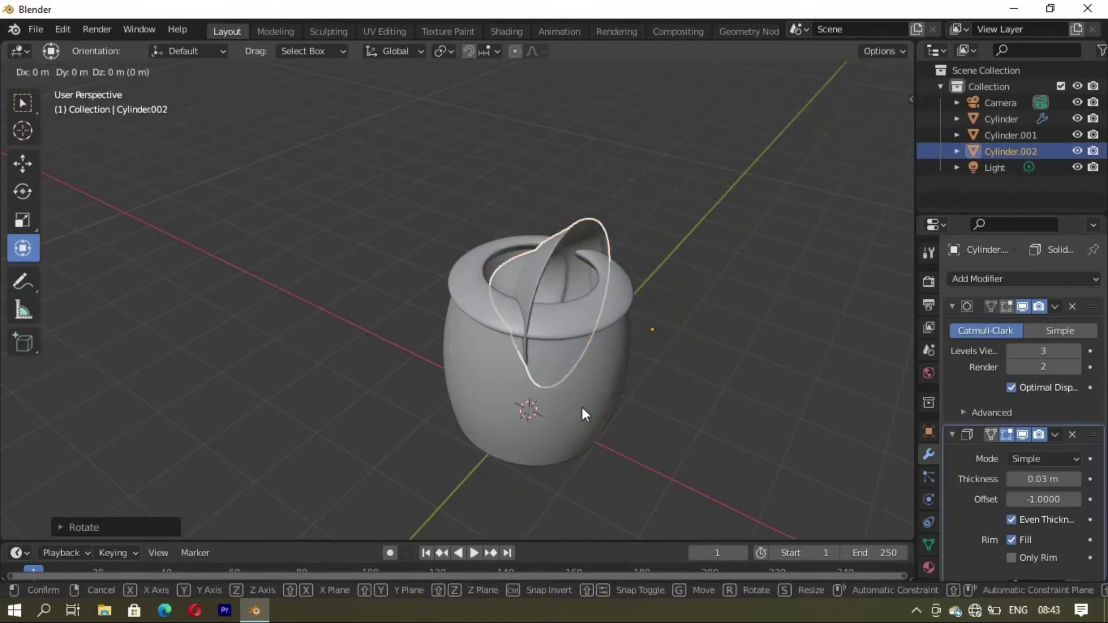
pyautogui.press('z')
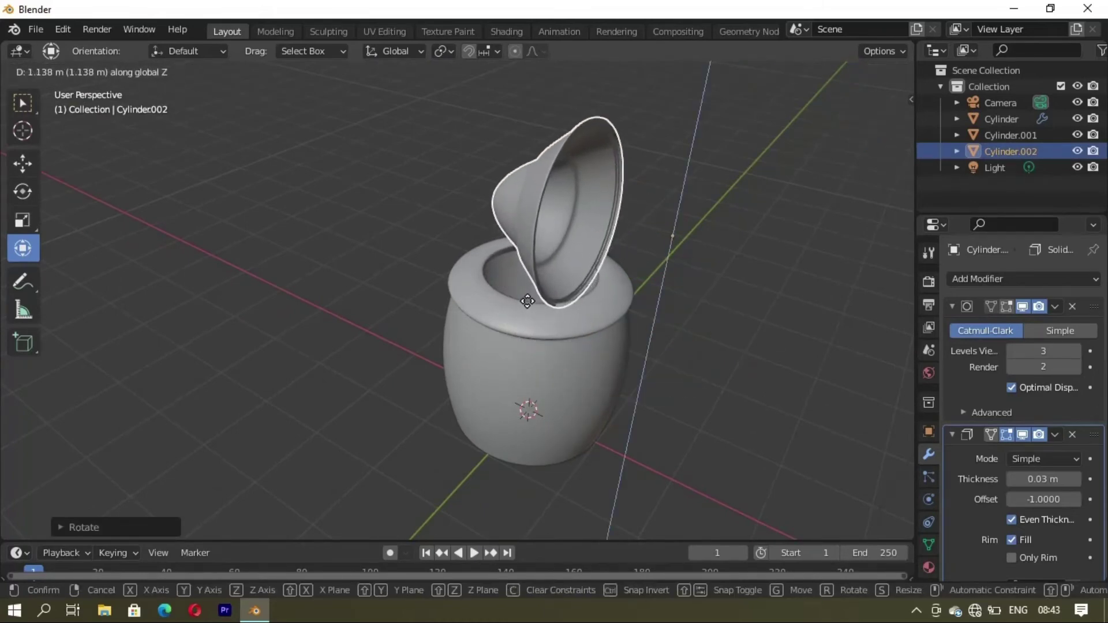
pyautogui.click(526, 300)
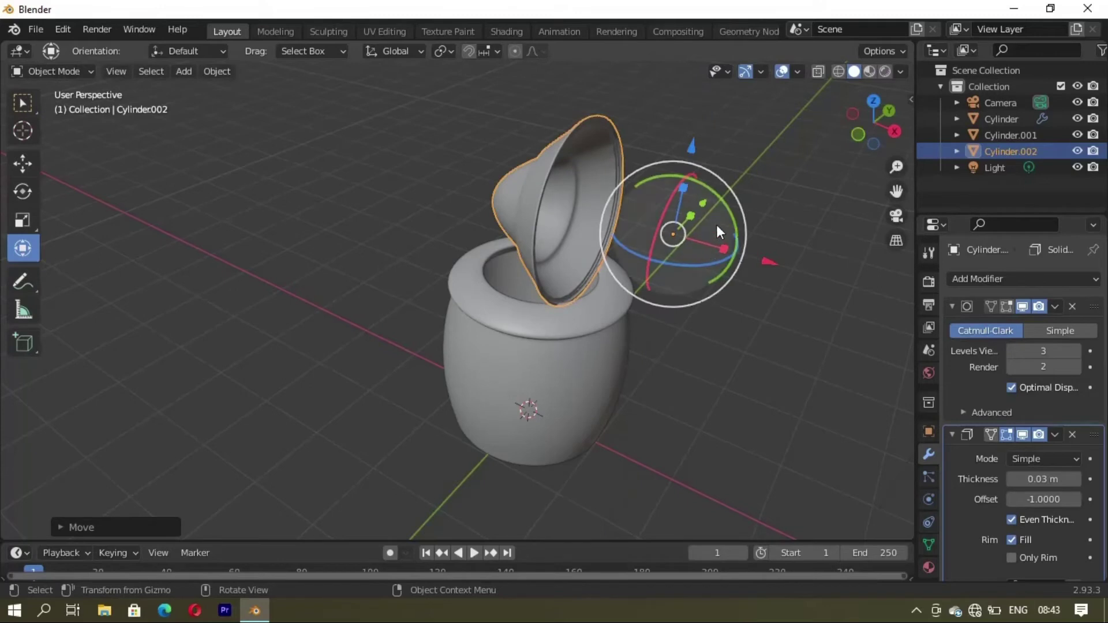
pyautogui.moveTo(729, 208); pyautogui.dragTo(712, 212)
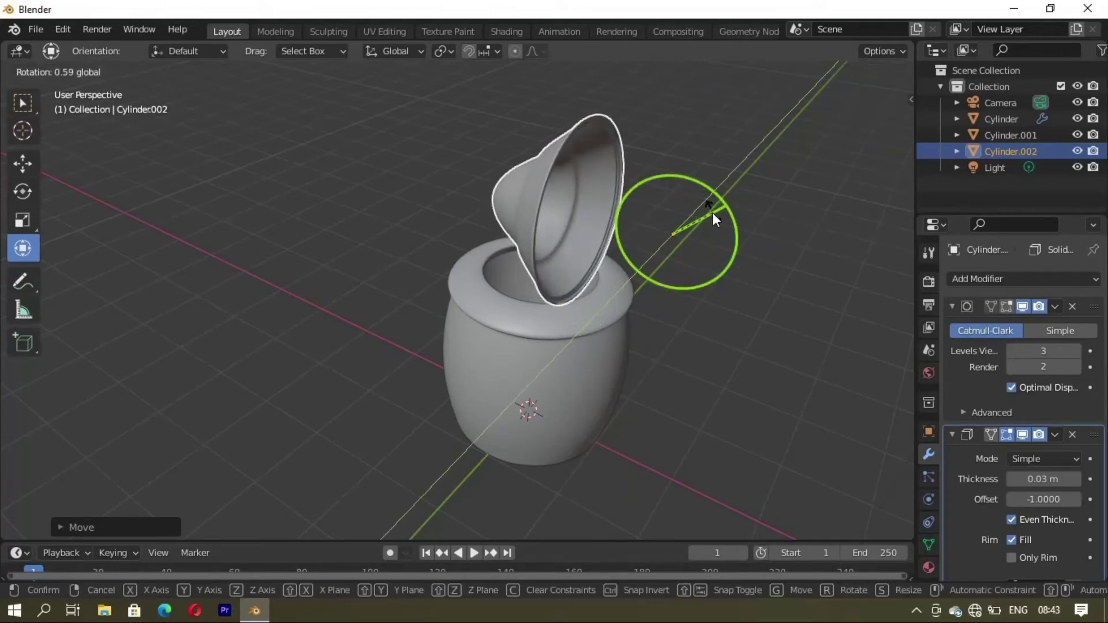
# Step: Shrink the lid slightly and lower it onto the jar's rim
pyautogui.moveTo(734, 358); pyautogui.dragTo(407, 286, button='middle')
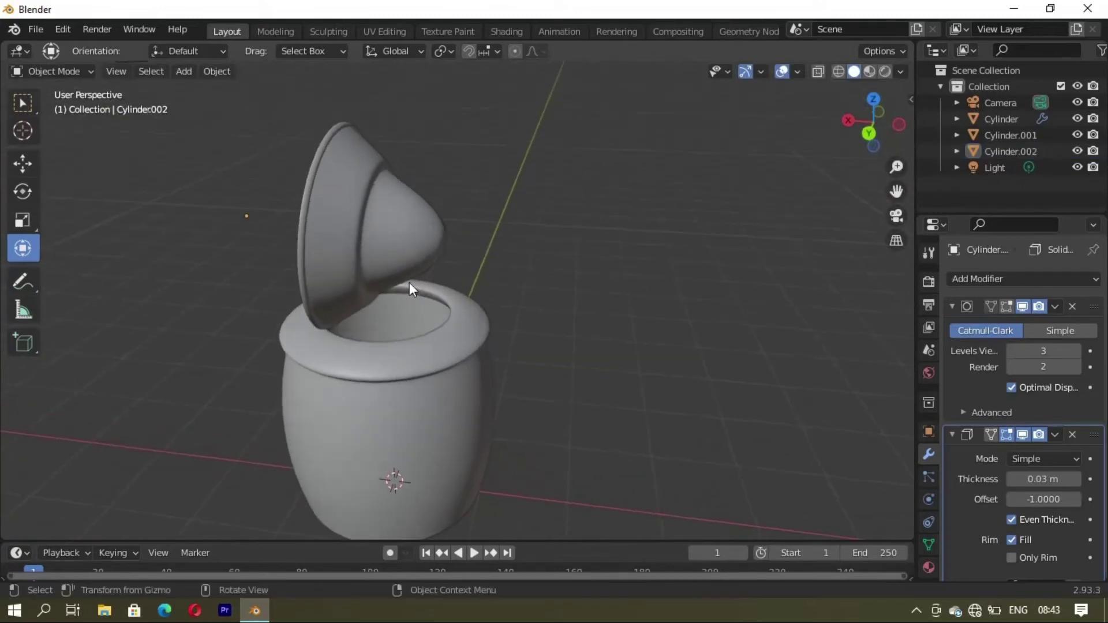
pyautogui.press('s')
pyautogui.click(439, 441)
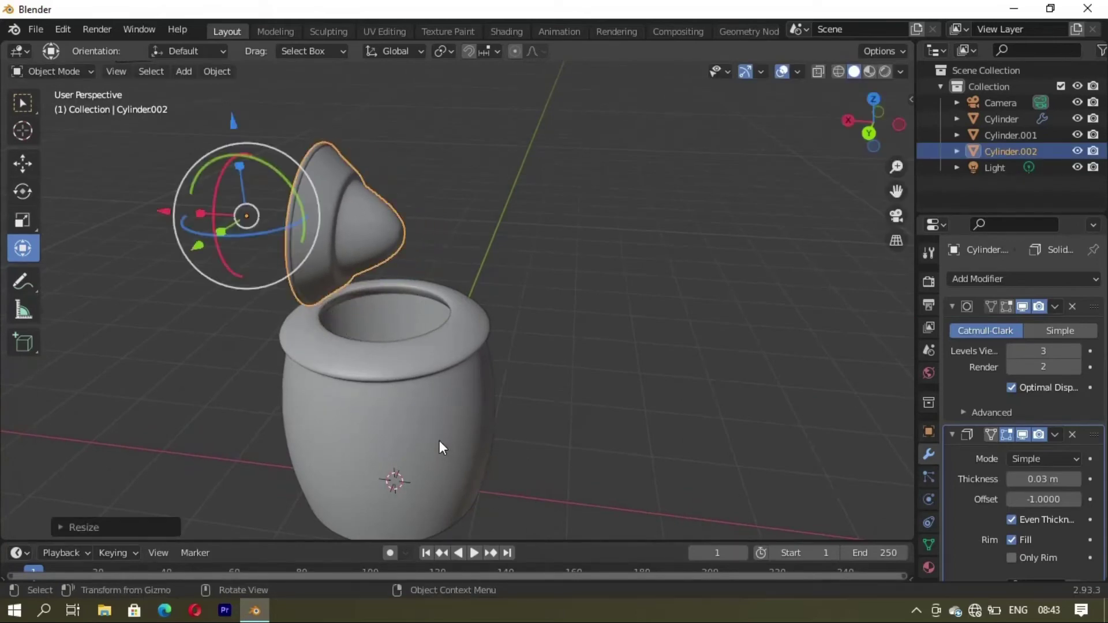
pyautogui.press('g')
pyautogui.click(432, 485)
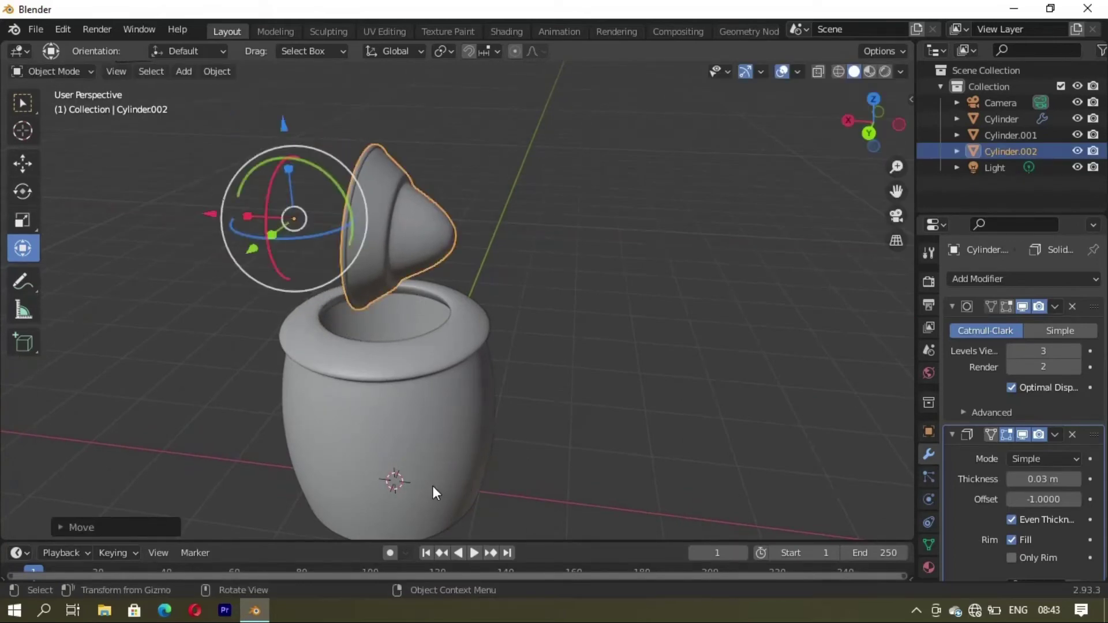
pyautogui.moveTo(432, 485)
pyautogui.mouseDown(button='middle')
pyautogui.moveTo(622, 478)
pyautogui.moveTo(645, 461)
pyautogui.mouseUp(button='middle')
pyautogui.press('g')
pyautogui.press('z')
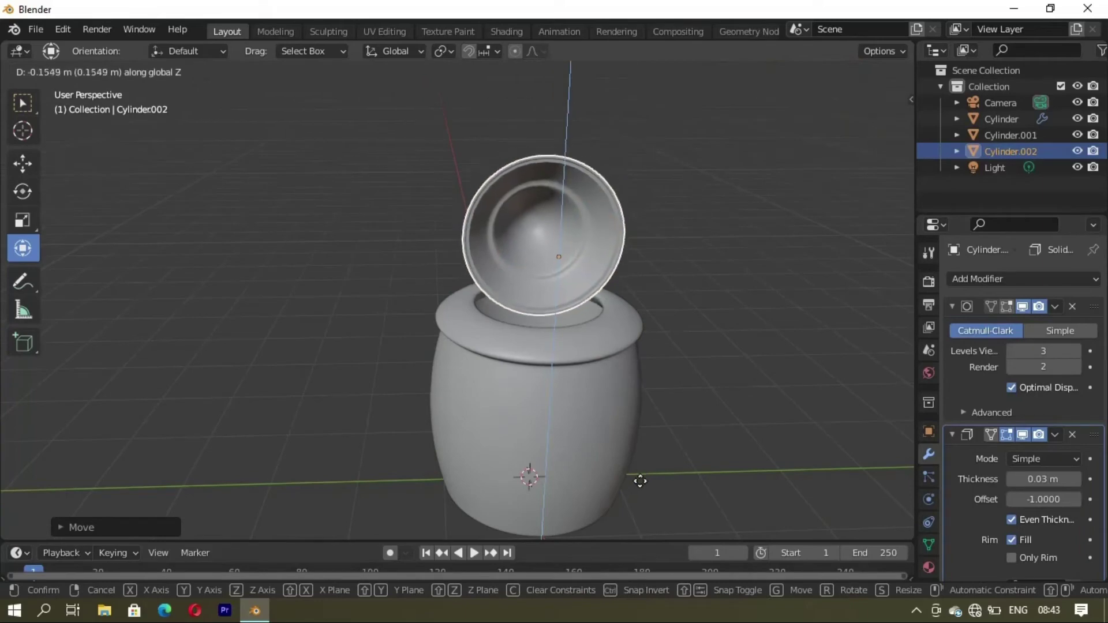
pyautogui.click(637, 500)
pyautogui.moveTo(730, 425)
pyautogui.mouseDown(button='middle')
pyautogui.moveTo(517, 449)
pyautogui.moveTo(742, 445)
pyautogui.moveTo(534, 470)
pyautogui.moveTo(499, 465)
pyautogui.moveTo(601, 394)
pyautogui.moveTo(388, 428)
pyautogui.mouseUp(button='middle')
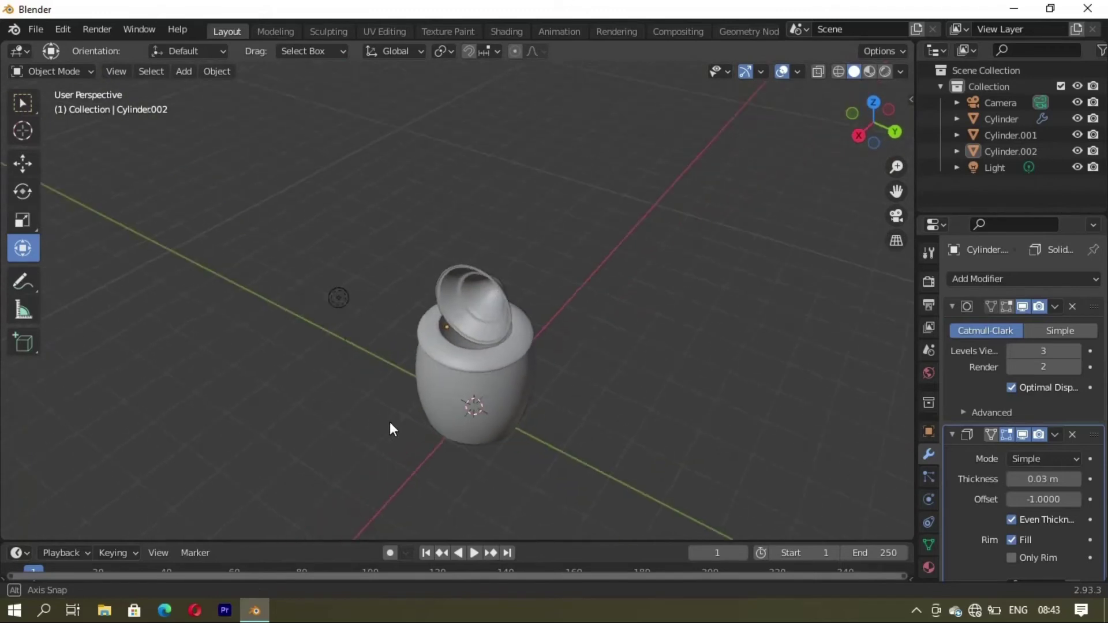
# Step: Collapse the Subdivision modifier panel and inspect the jar from a low side view
pyautogui.click(950, 306)
pyautogui.scroll(-2, 964, 436)
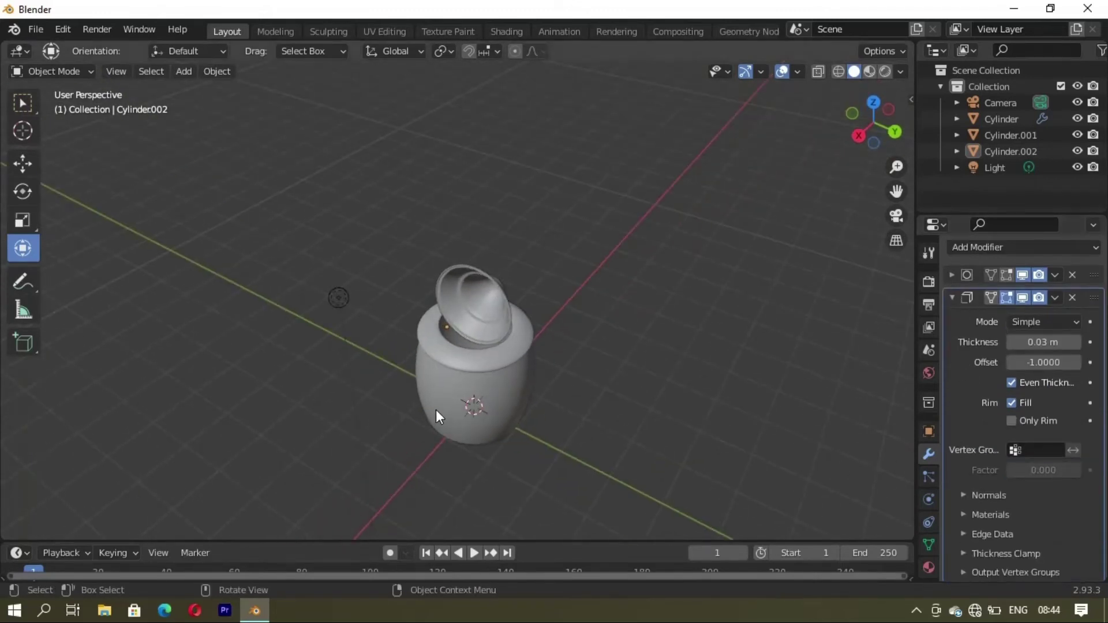
pyautogui.scroll(2, 435, 410)
pyautogui.moveTo(435, 410)
pyautogui.mouseDown(button='middle')
pyautogui.moveTo(434, 396)
pyautogui.moveTo(371, 394)
pyautogui.moveTo(521, 370)
pyautogui.moveTo(465, 423)
pyautogui.mouseUp(button='middle')
pyautogui.scroll(2, 465, 424)
pyautogui.scroll(-3, 507, 340)
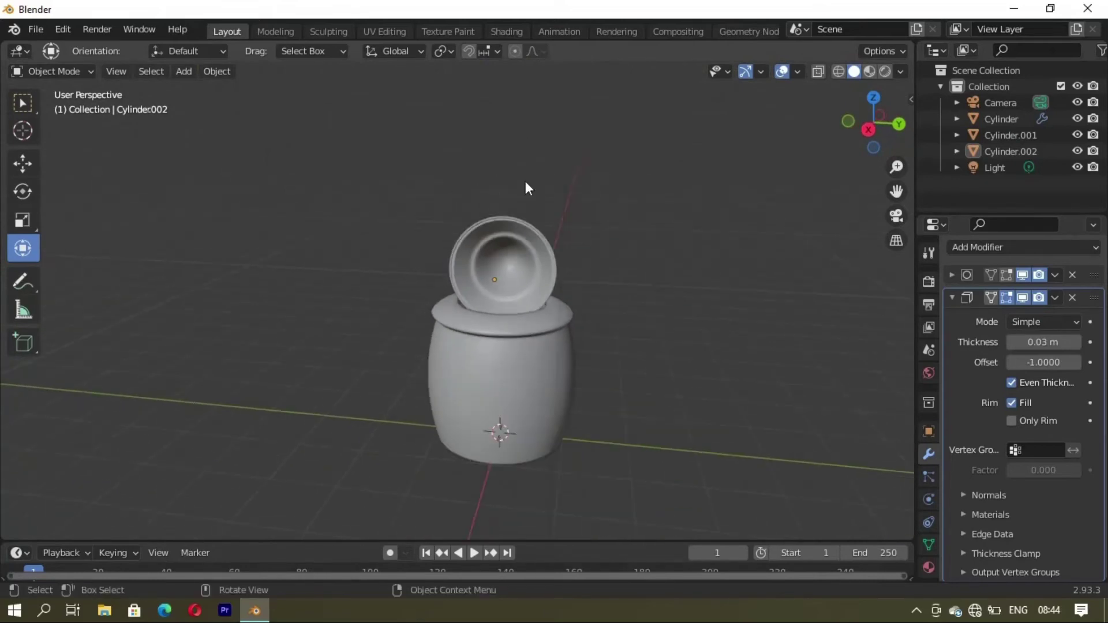
# Step: In the Shading workspace, create a new material named hhj for the jar body
pyautogui.click(506, 32)
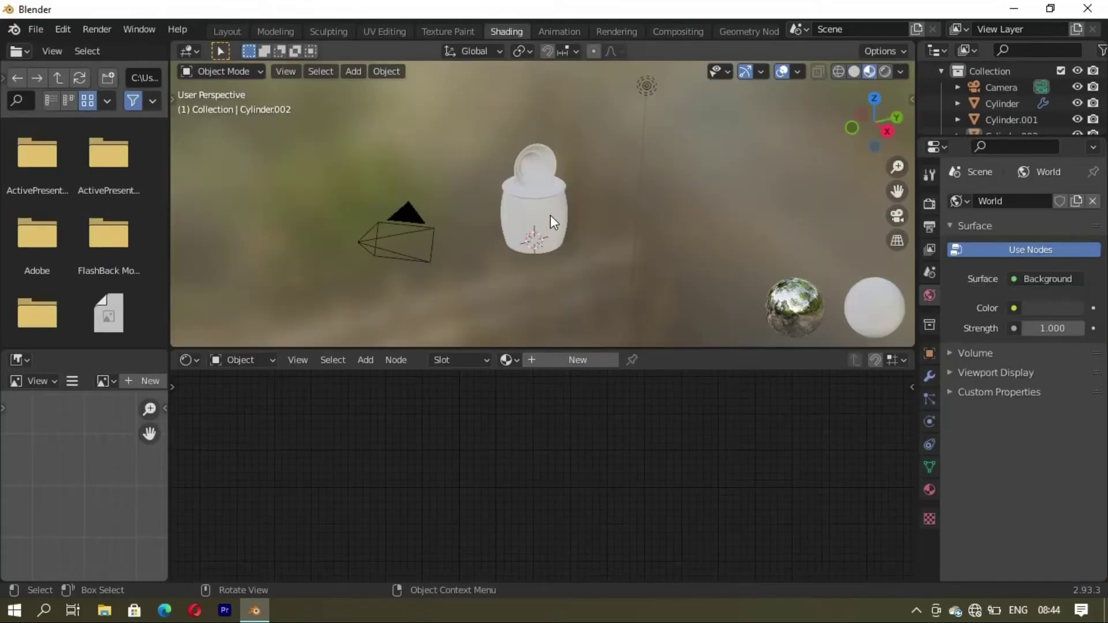
pyautogui.scroll(3, 549, 215)
pyautogui.click(513, 231)
pyautogui.click(583, 359)
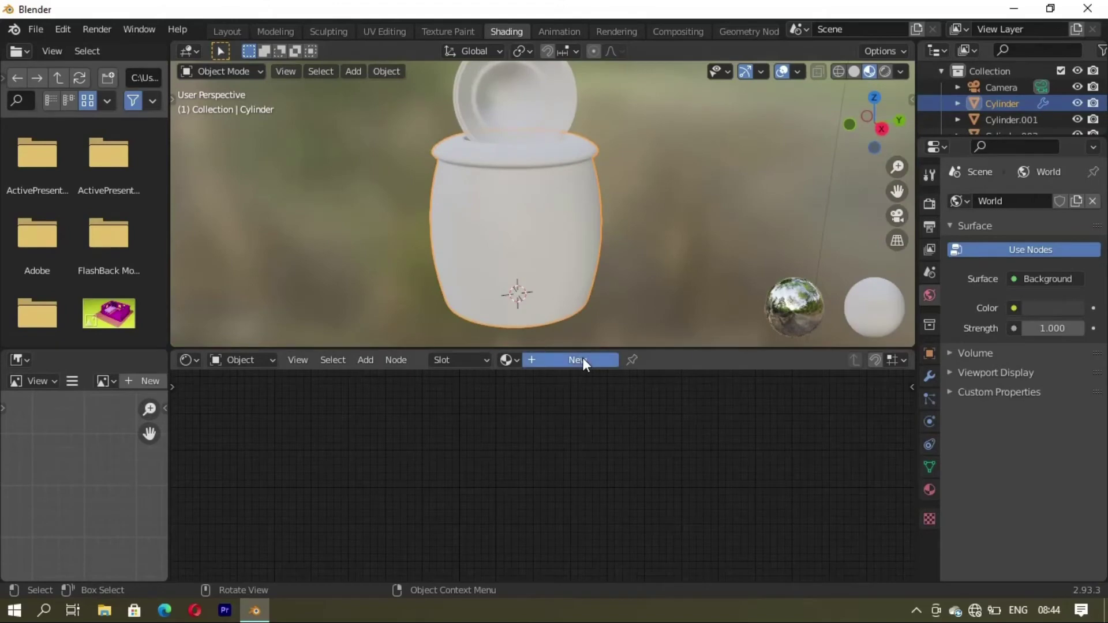
pyautogui.click(659, 358)
pyautogui.write('hhj')
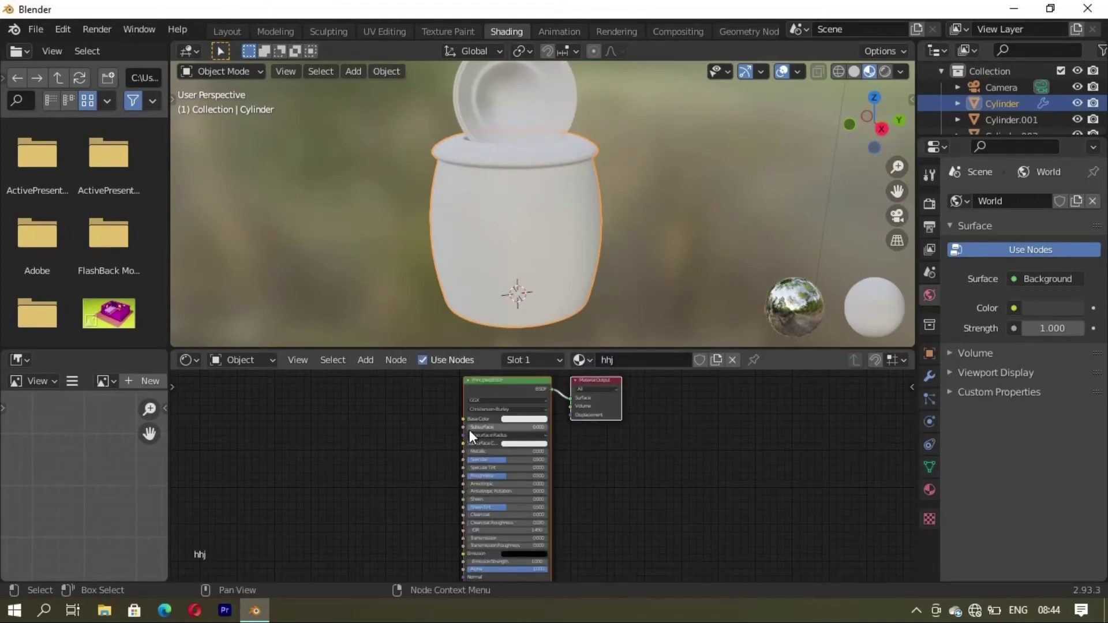
# Step: Set hhj to subsurface 1 with salmon subsurface colour, roughness 0.377, metallic 0.095
pyautogui.moveTo(472, 428); pyautogui.dragTo(548, 442)
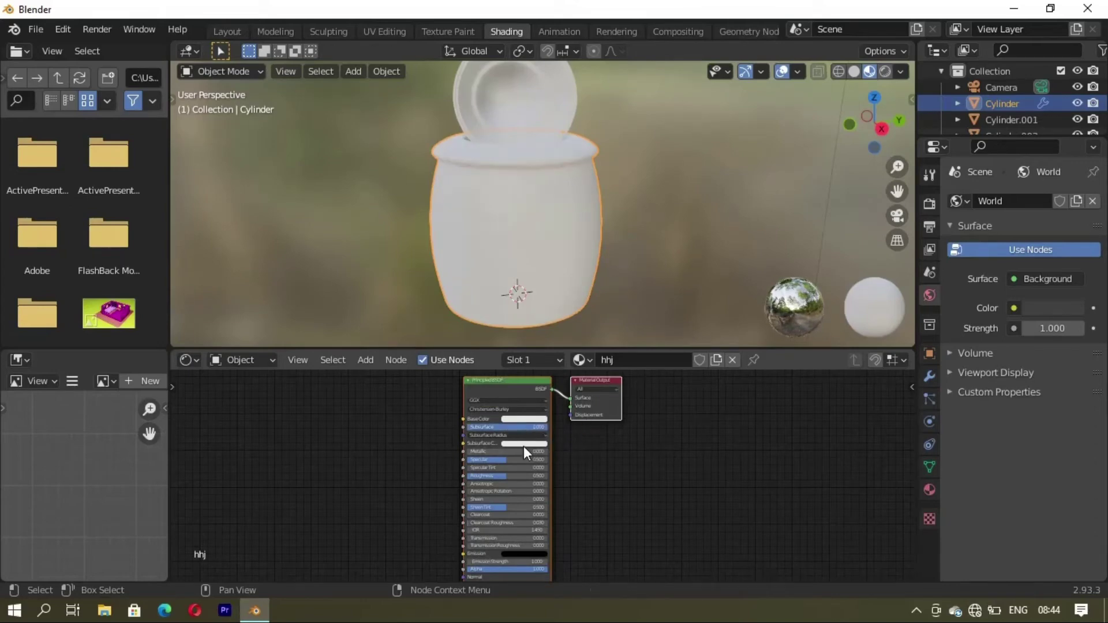
pyautogui.click(524, 443)
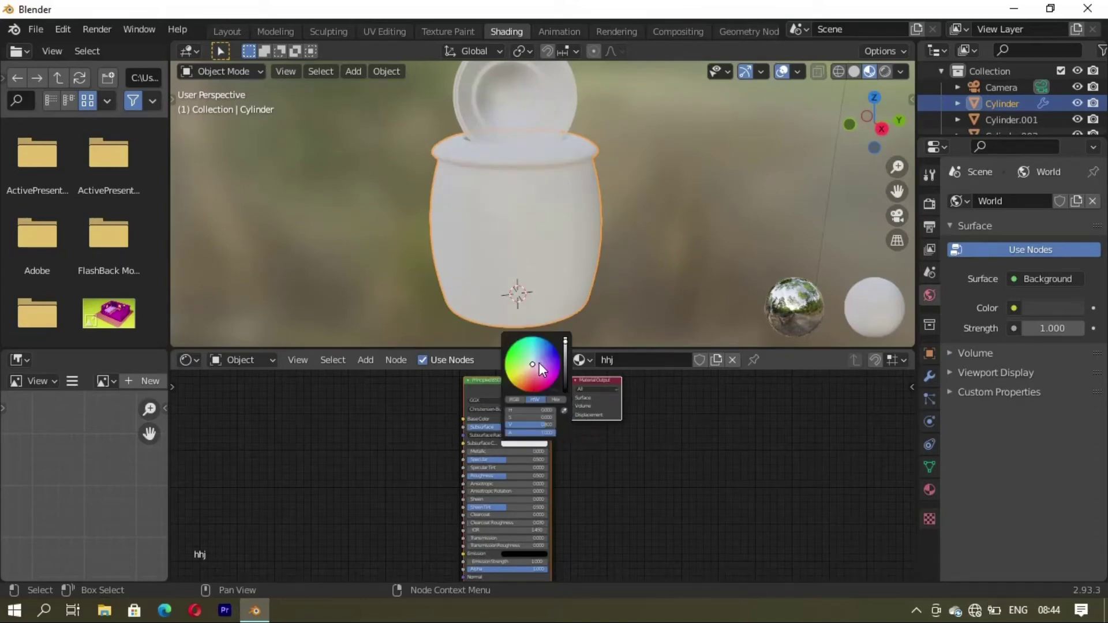
pyautogui.moveTo(539, 368); pyautogui.dragTo(531, 372)
pyautogui.scroll(2, 520, 450)
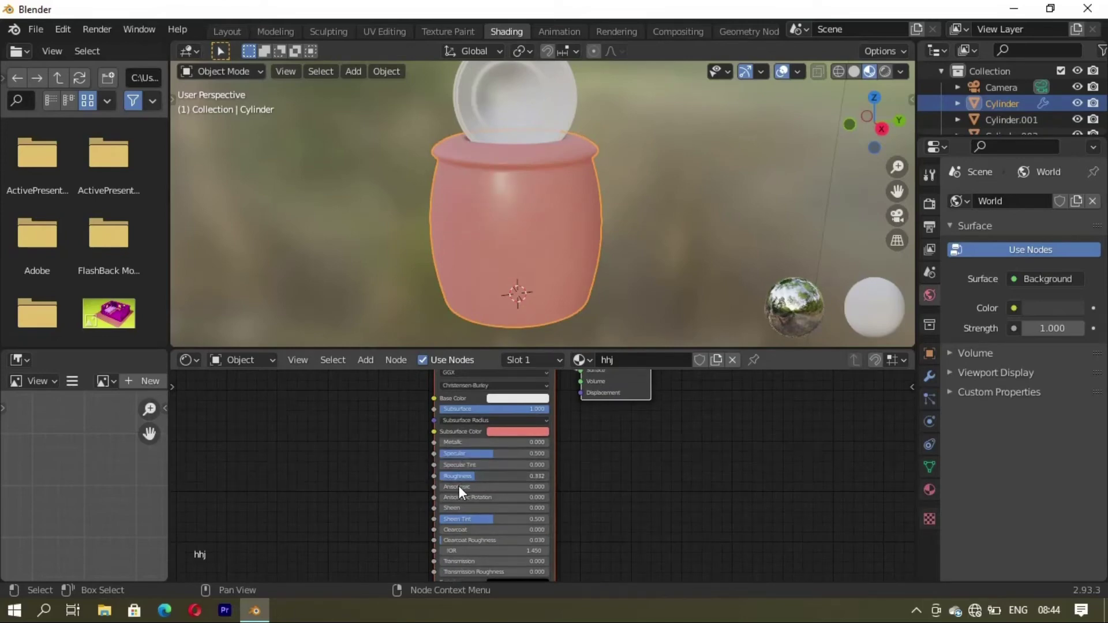
pyautogui.moveTo(462, 476); pyautogui.dragTo(480, 477)
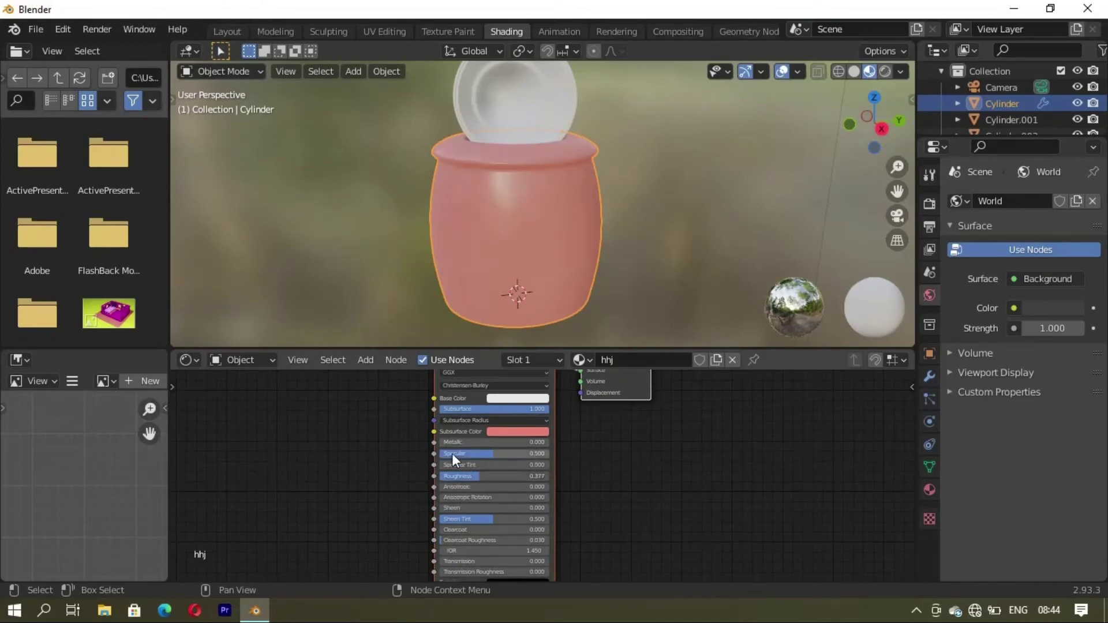
pyautogui.moveTo(452, 442)
pyautogui.mouseDown()
pyautogui.moveTo(473, 440)
pyautogui.moveTo(463, 442)
pyautogui.mouseUp()
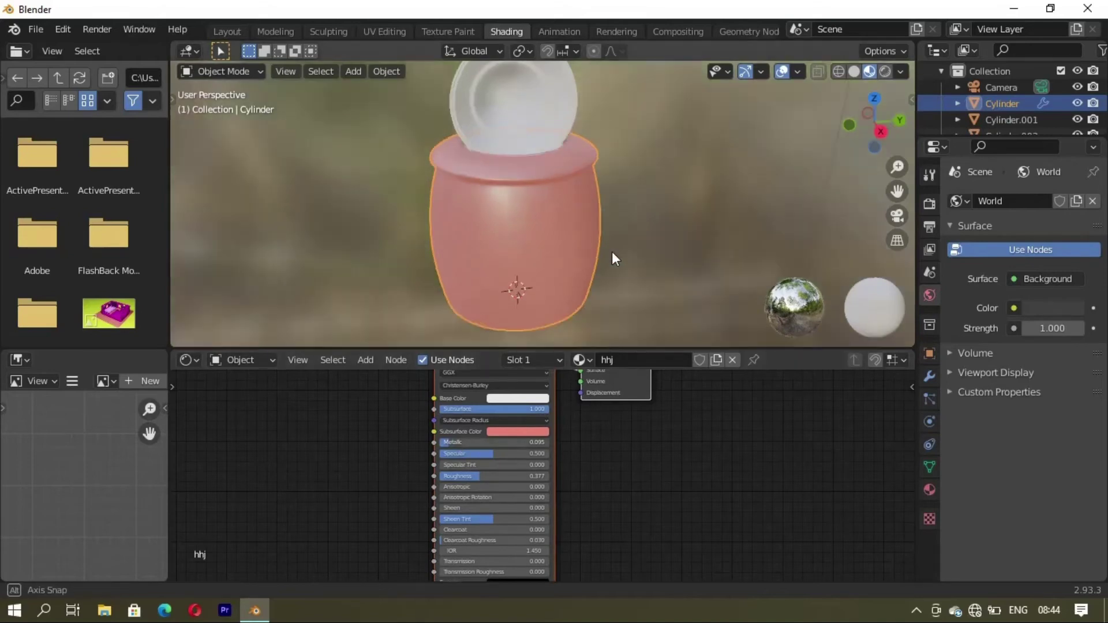
pyautogui.moveTo(612, 250)
pyautogui.mouseDown(button='middle')
pyautogui.moveTo(575, 192)
pyautogui.moveTo(567, 255)
pyautogui.moveTo(532, 234)
pyautogui.moveTo(558, 198)
pyautogui.moveTo(737, 116)
pyautogui.moveTo(533, 256)
pyautogui.moveTo(563, 219)
pyautogui.moveTo(494, 262)
pyautogui.moveTo(543, 169)
pyautogui.mouseUp(button='middle')
pyautogui.click(576, 171)
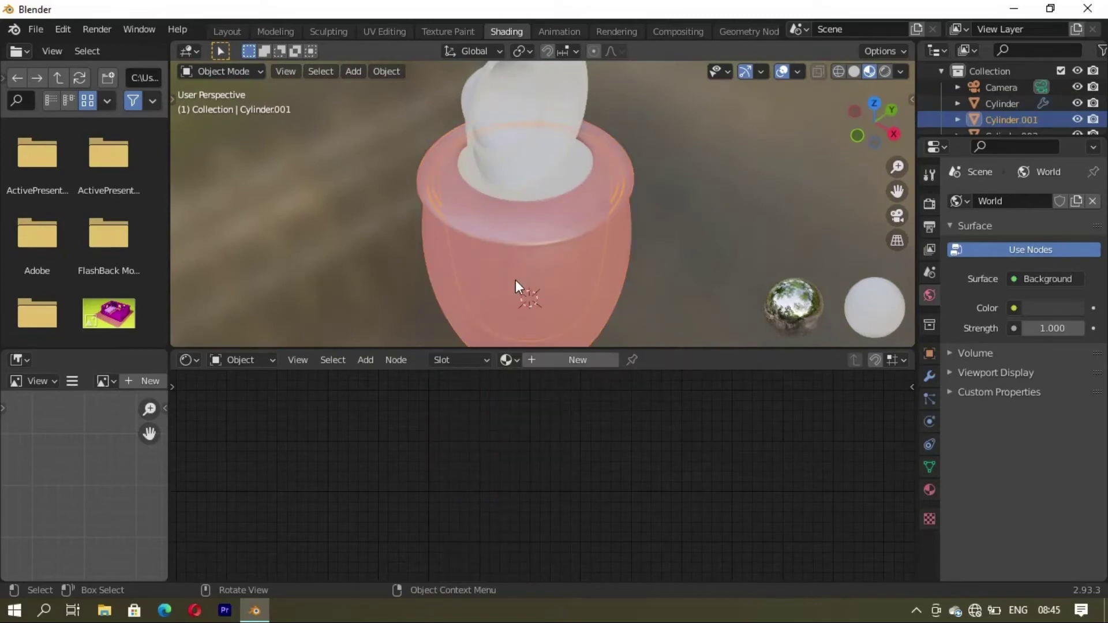
# Step: Name the inner cup's material hhjj, set metallic 0.314, and give it red subsurface and base colours
pyautogui.doubleClick(627, 360)
pyautogui.write('hhjj')
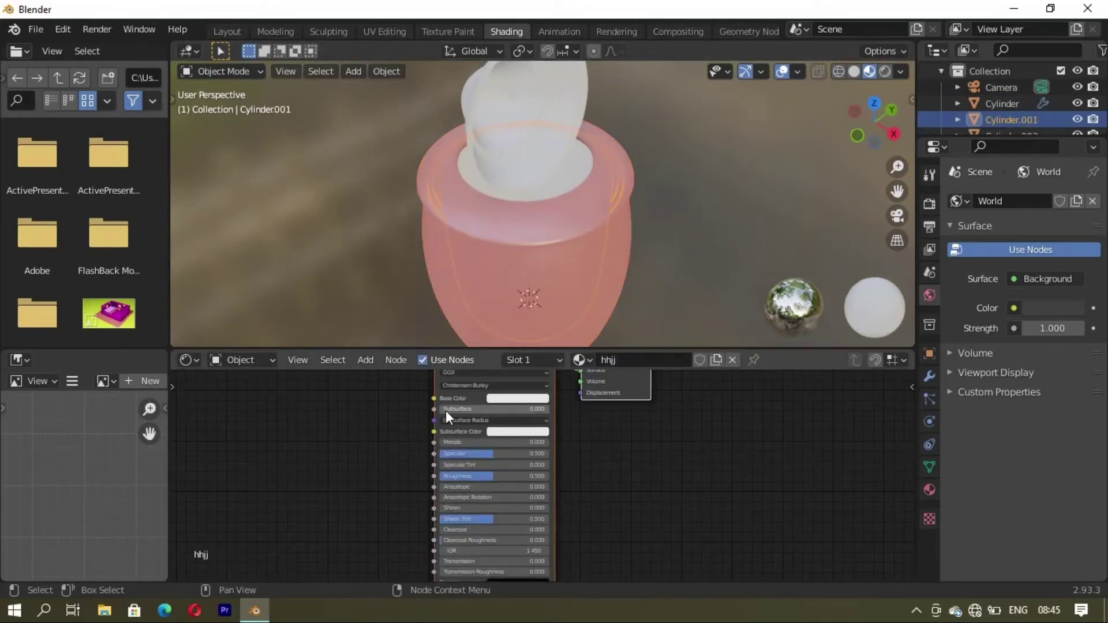
pyautogui.moveTo(445, 442); pyautogui.dragTo(489, 441)
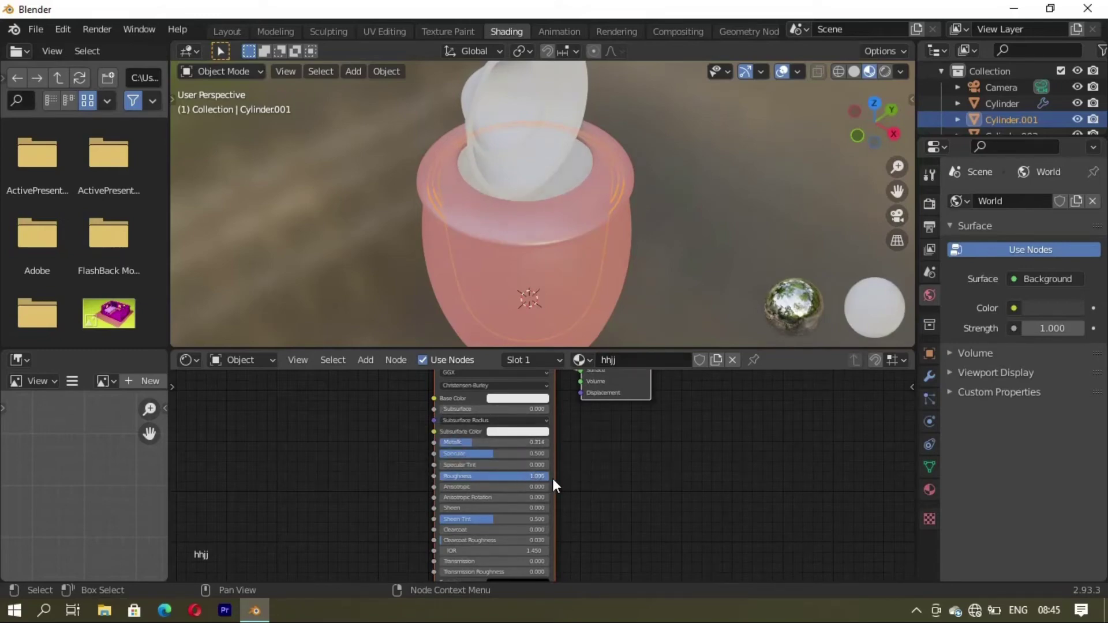
pyautogui.click(521, 431)
pyautogui.moveTo(521, 352); pyautogui.dragTo(524, 363)
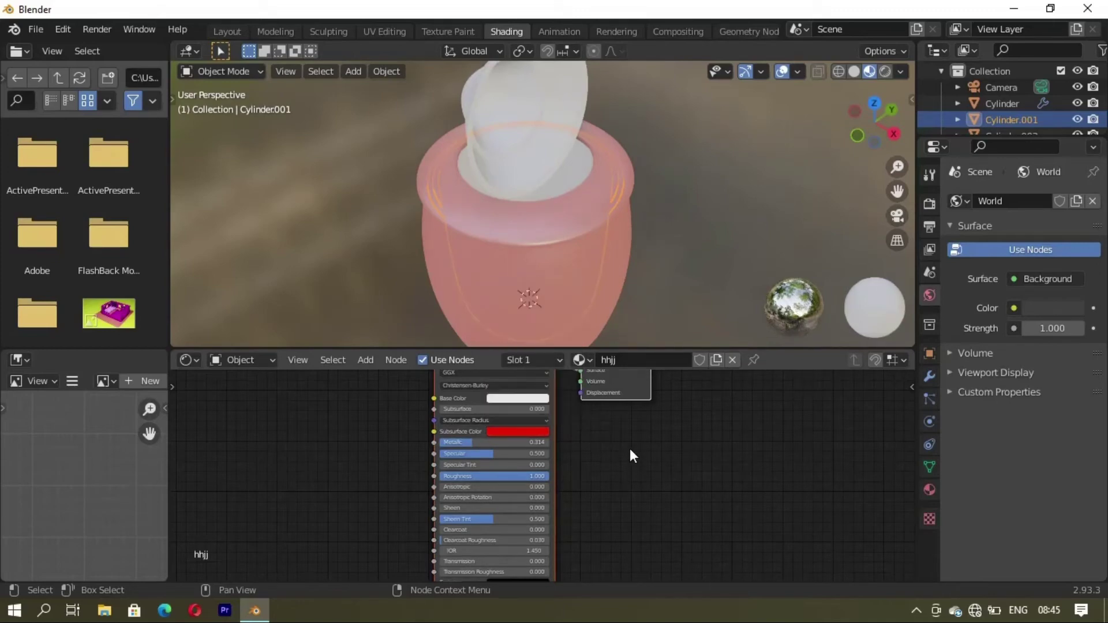
pyautogui.click(510, 398)
pyautogui.click(531, 321)
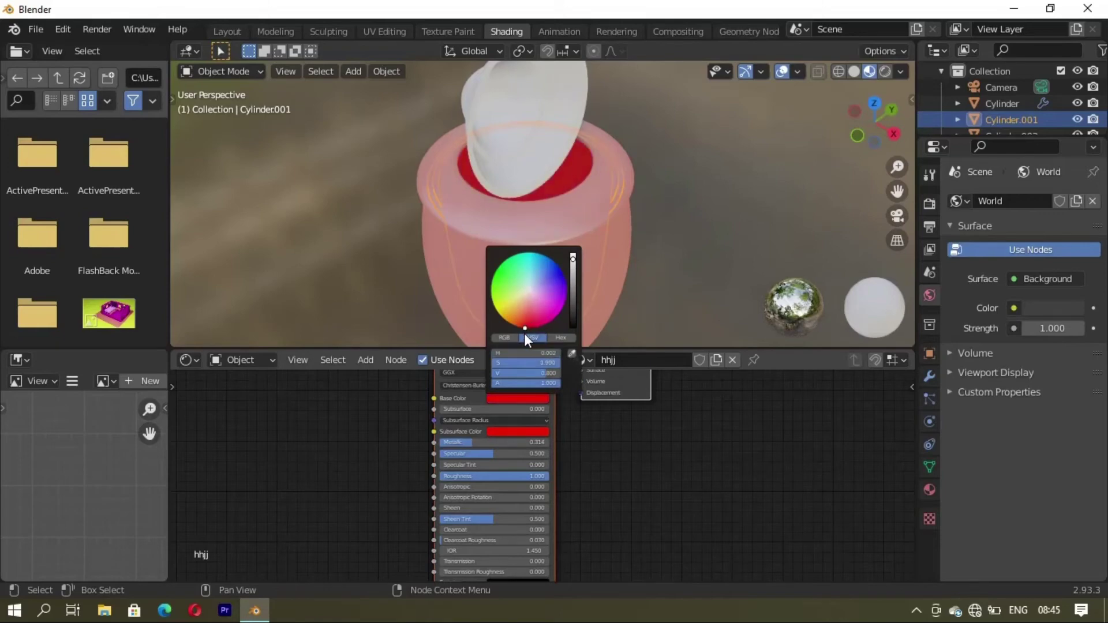
# Step: Change hhjj's subsurface colour to pale pink and its base colour to dark maroon
pyautogui.click(676, 239)
pyautogui.moveTo(681, 195)
pyautogui.mouseDown(button='middle')
pyautogui.moveTo(573, 229)
pyautogui.moveTo(698, 212)
pyautogui.moveTo(647, 203)
pyautogui.mouseUp(button='middle')
pyautogui.click(503, 431)
pyautogui.click(527, 327)
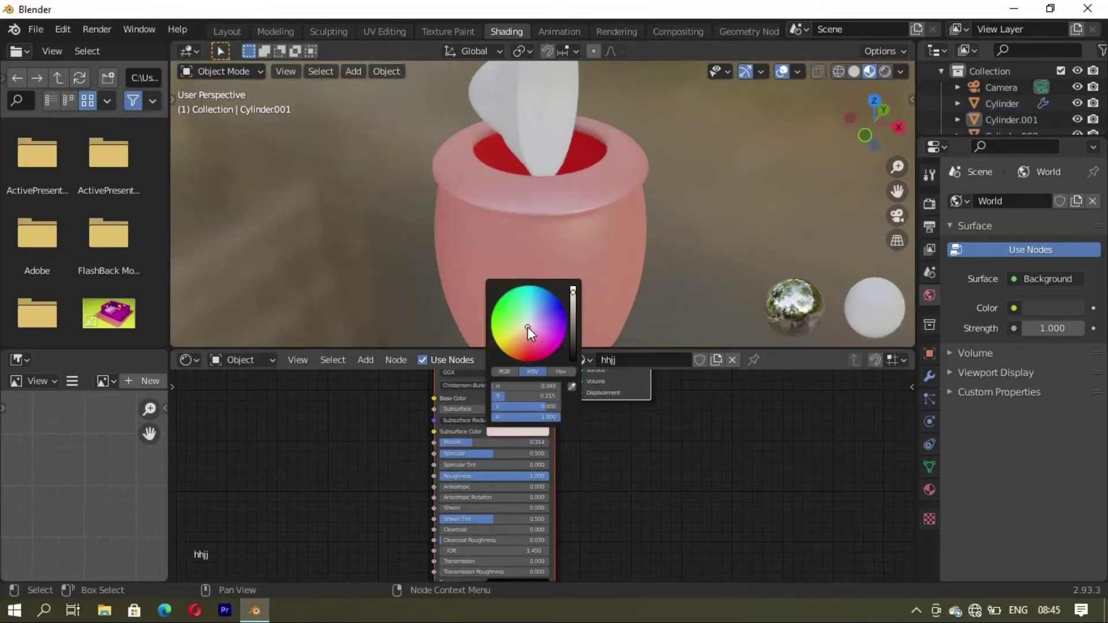
pyautogui.click(507, 398)
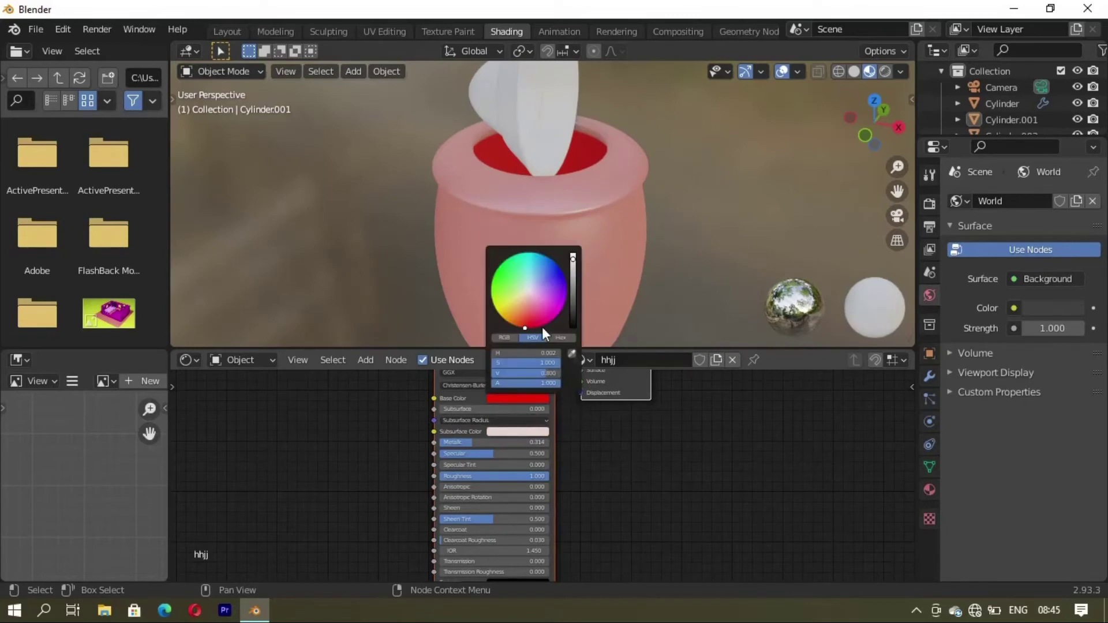
pyautogui.click(529, 307)
pyautogui.moveTo(529, 309); pyautogui.dragTo(531, 318)
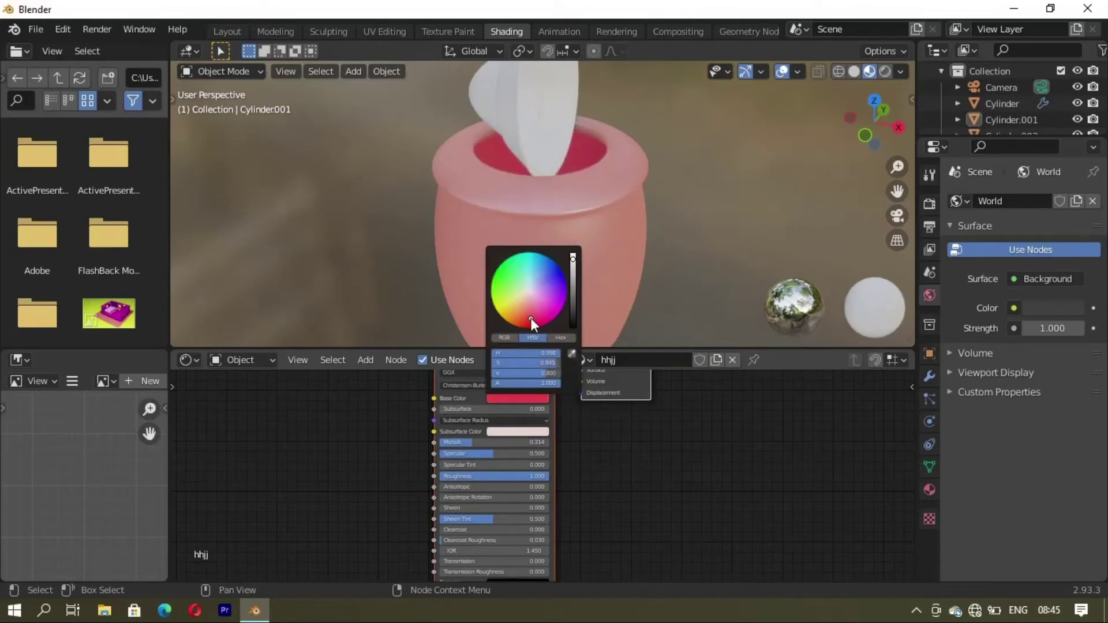
pyautogui.click(573, 282)
pyautogui.click(576, 296)
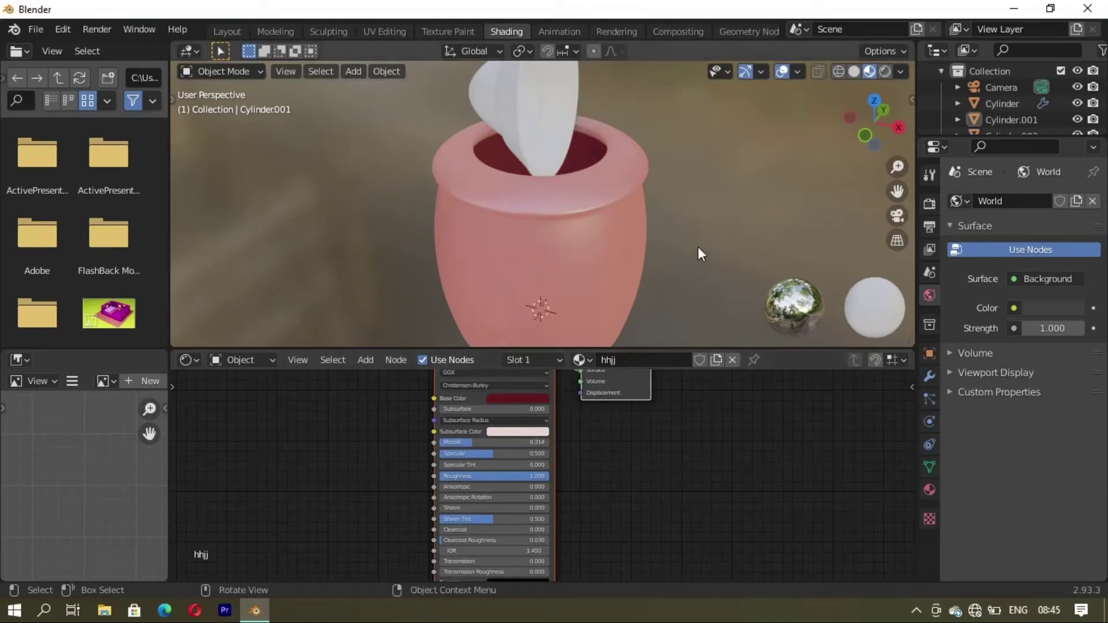
pyautogui.moveTo(698, 247)
pyautogui.mouseDown(button='middle')
pyautogui.moveTo(551, 334)
pyautogui.moveTo(530, 82)
pyautogui.moveTo(531, 246)
pyautogui.moveTo(573, 188)
pyautogui.mouseUp(button='middle')
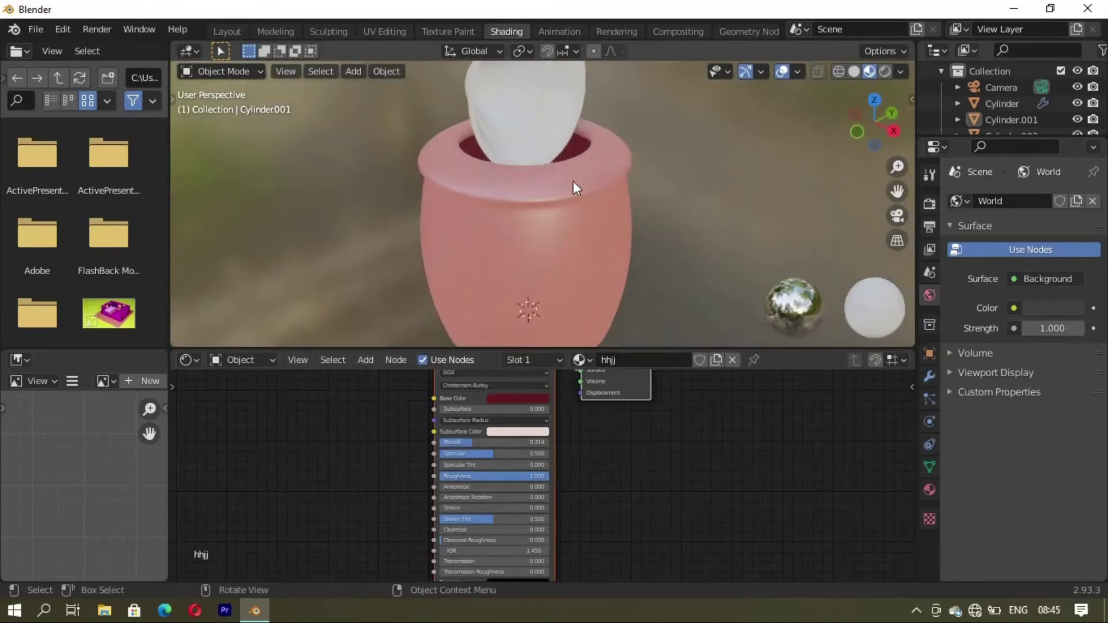
pyautogui.click(532, 154)
pyautogui.moveTo(532, 154)
pyautogui.mouseDown(button='middle')
pyautogui.moveTo(635, 217)
pyautogui.moveTo(549, 198)
pyautogui.moveTo(463, 244)
pyautogui.moveTo(596, 210)
pyautogui.moveTo(516, 358)
pyautogui.mouseUp(button='middle')
# Step: Assign the existing hhj material to the lid
pyautogui.click(505, 358)
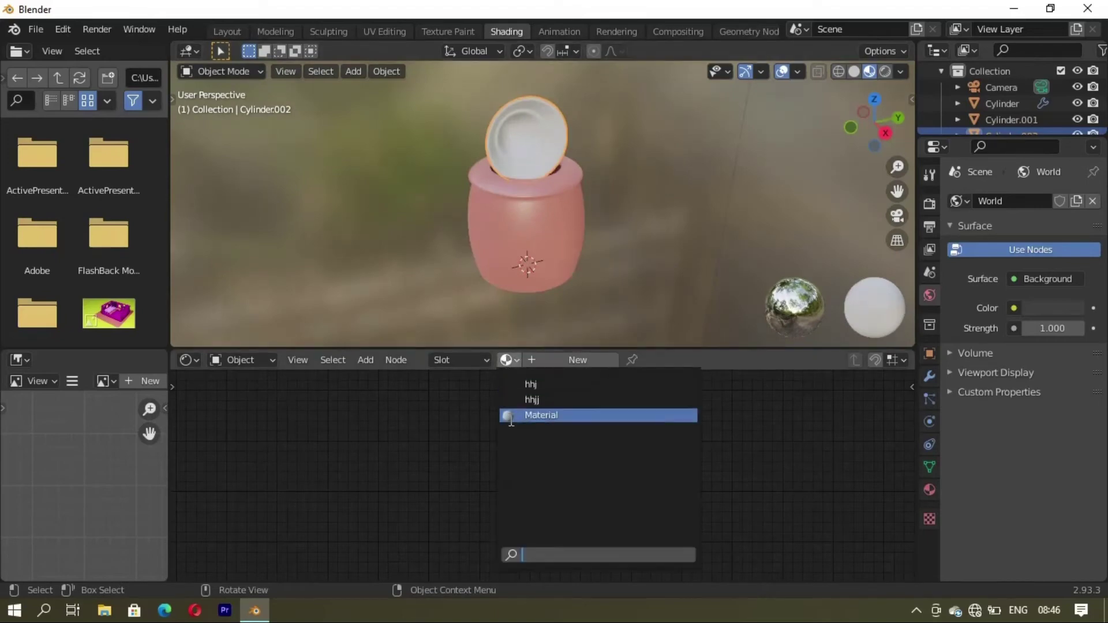
pyautogui.click(508, 383)
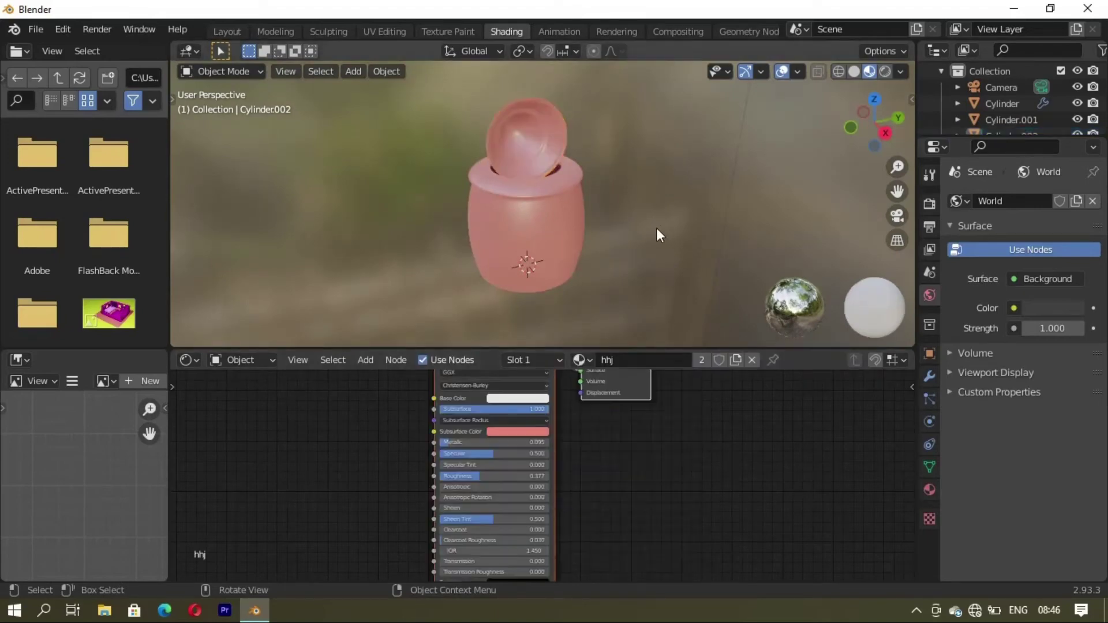
pyautogui.moveTo(656, 227)
pyautogui.mouseDown(button='middle')
pyautogui.moveTo(499, 244)
pyautogui.moveTo(480, 165)
pyautogui.moveTo(539, 150)
pyautogui.moveTo(646, 190)
pyautogui.moveTo(516, 158)
pyautogui.moveTo(576, 168)
pyautogui.mouseUp(button='middle')
pyautogui.scroll(3, 539, 150)
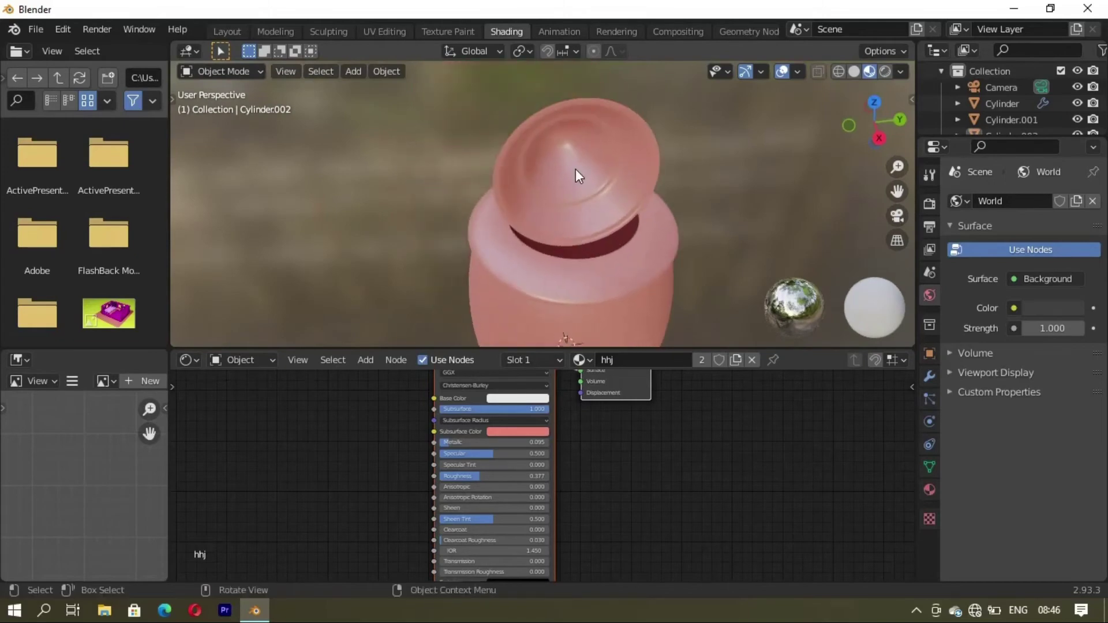
# Step: Back in Layout, put the lid into Edit Mode and view its underside
pyautogui.click(222, 29)
pyautogui.moveTo(531, 264)
pyautogui.mouseDown(button='middle')
pyautogui.moveTo(443, 292)
pyautogui.moveTo(479, 292)
pyautogui.mouseUp(button='middle')
pyautogui.click(480, 292)
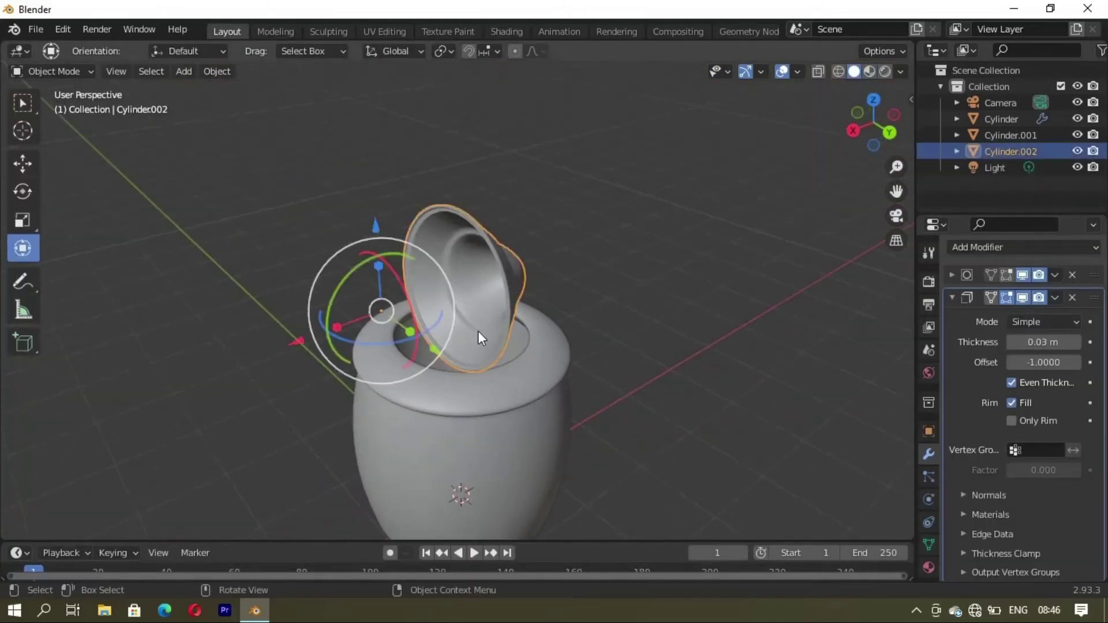
pyautogui.press('Tab')
pyautogui.scroll(4, 526, 255)
pyautogui.moveTo(527, 255)
pyautogui.mouseDown(button='middle')
pyautogui.moveTo(736, 342)
pyautogui.moveTo(509, 182)
pyautogui.mouseUp(button='middle')
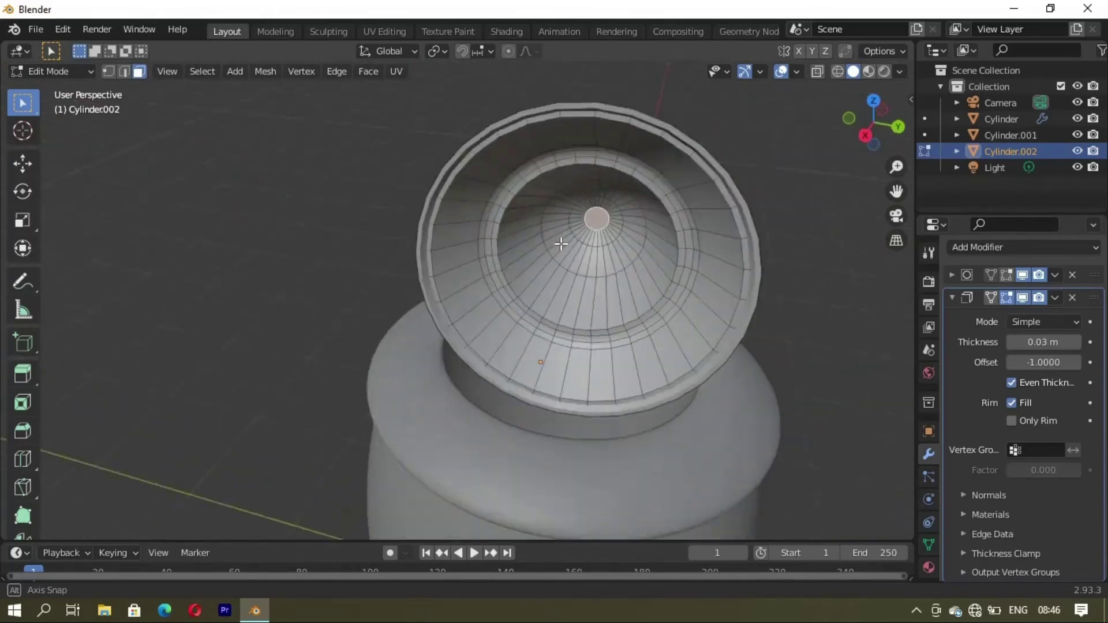
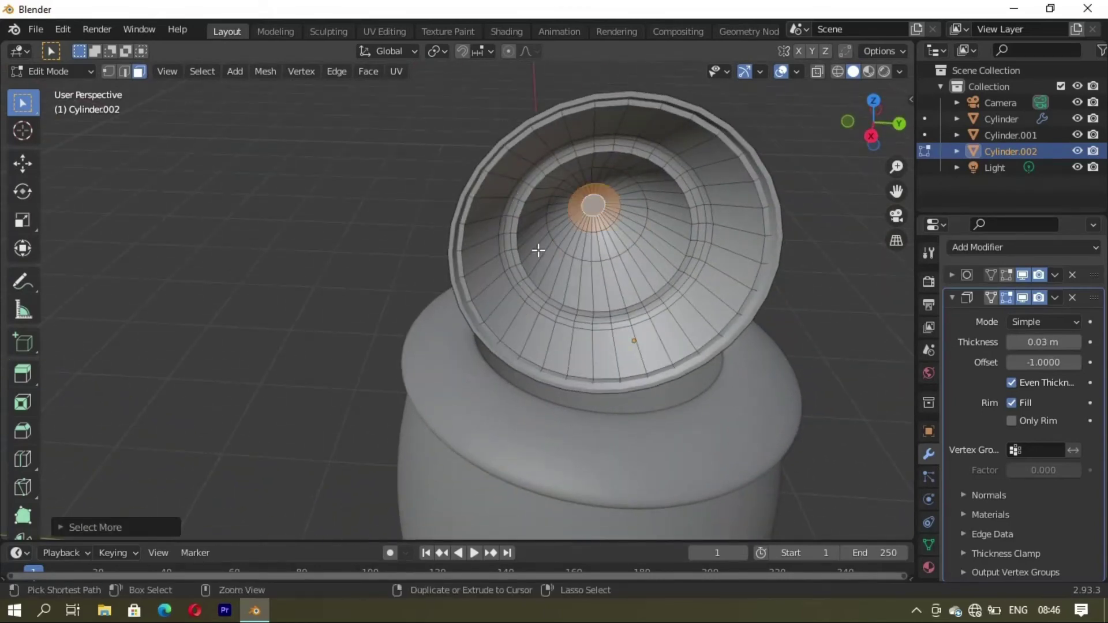
# Step: Grow the selection across the lid's inner faces and rotate the lid upward
pyautogui.press('ctrl+KP_Add')
pyautogui.press('ctrl+KP_Add')
pyautogui.press('ctrl+KP_Add')
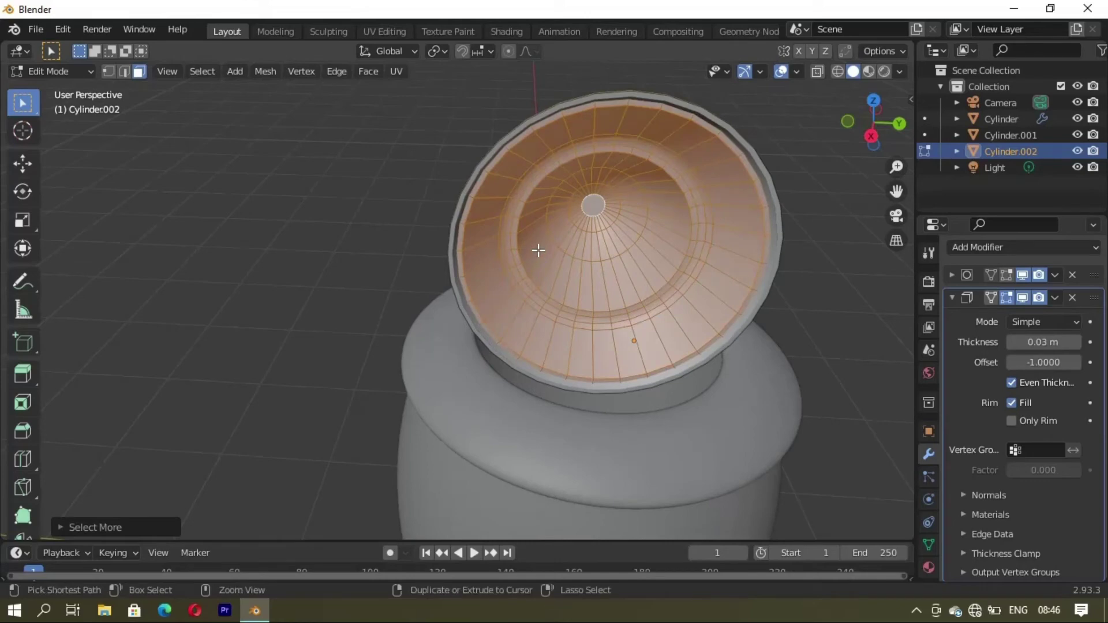
pyautogui.press('r')
pyautogui.click(565, 502)
pyautogui.moveTo(565, 503)
pyautogui.mouseDown(button='middle')
pyautogui.moveTo(685, 260)
pyautogui.moveTo(621, 275)
pyautogui.mouseUp(button='middle')
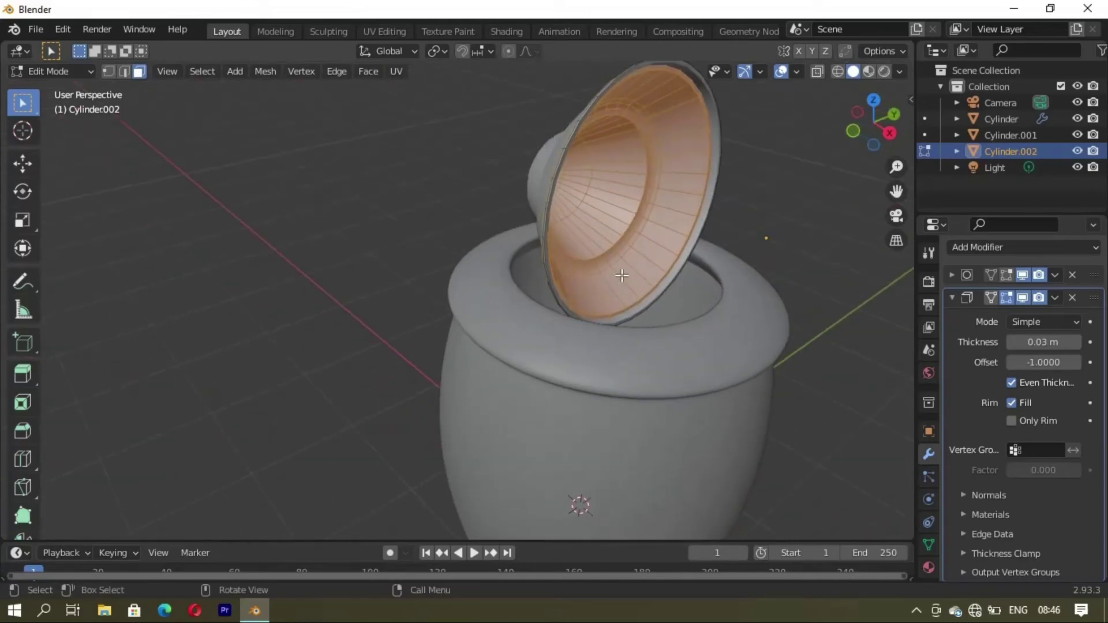
# Step: Separate the selected lid into its own object, Cylinder.003, and return to Object Mode
pyautogui.press('p')
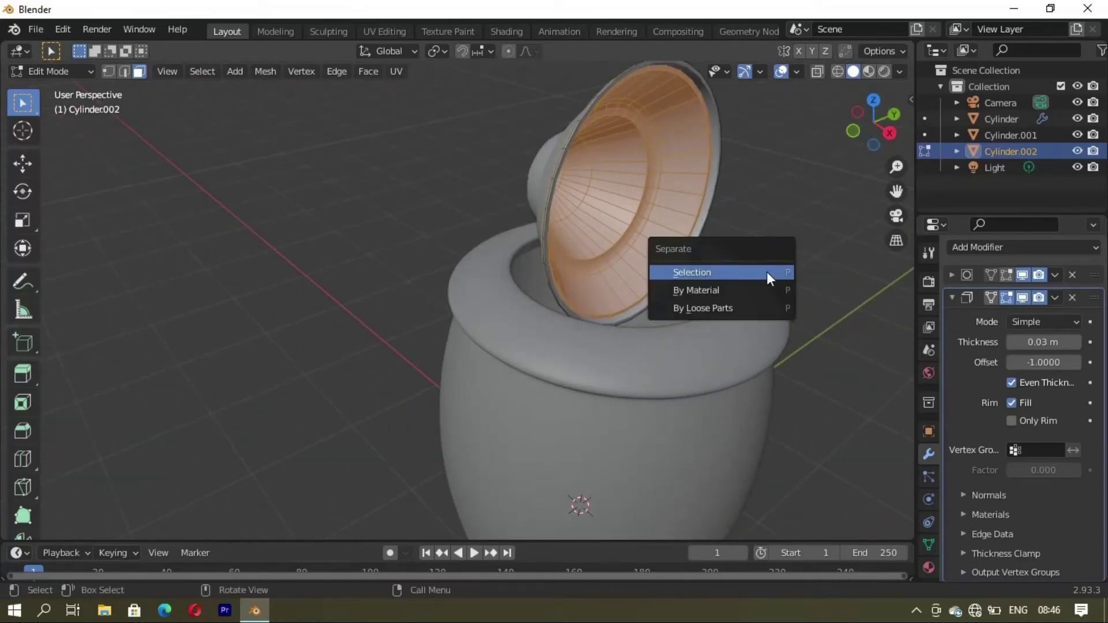
pyautogui.click(767, 272)
pyautogui.moveTo(700, 277)
pyautogui.mouseDown(button='middle')
pyautogui.moveTo(675, 435)
pyautogui.moveTo(737, 401)
pyautogui.moveTo(697, 385)
pyautogui.mouseUp(button='middle')
pyautogui.press('Tab')
pyautogui.moveTo(278, 354)
pyautogui.mouseDown(button='middle')
pyautogui.moveTo(621, 348)
pyautogui.moveTo(510, 99)
pyautogui.mouseUp(button='middle')
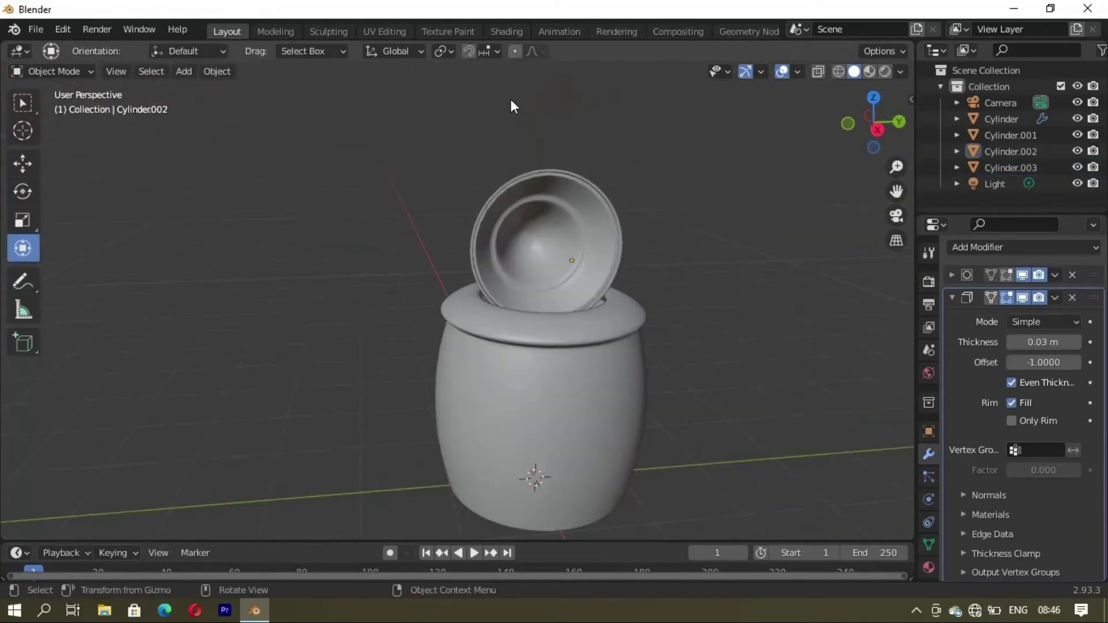
# Step: In the Shading workspace, assign the dark red hhjj material to the inner ring, Cylinder.002
pyautogui.click(503, 28)
pyautogui.click(577, 156)
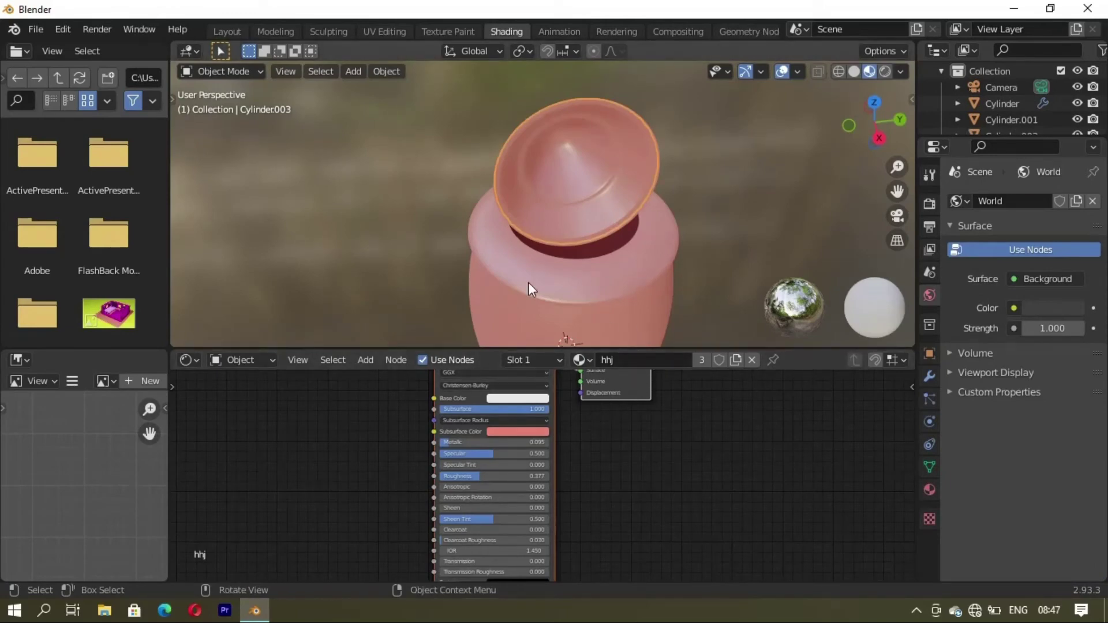
pyautogui.moveTo(528, 282)
pyautogui.mouseDown(button='middle')
pyautogui.moveTo(659, 224)
pyautogui.moveTo(733, 133)
pyautogui.mouseUp(button='middle')
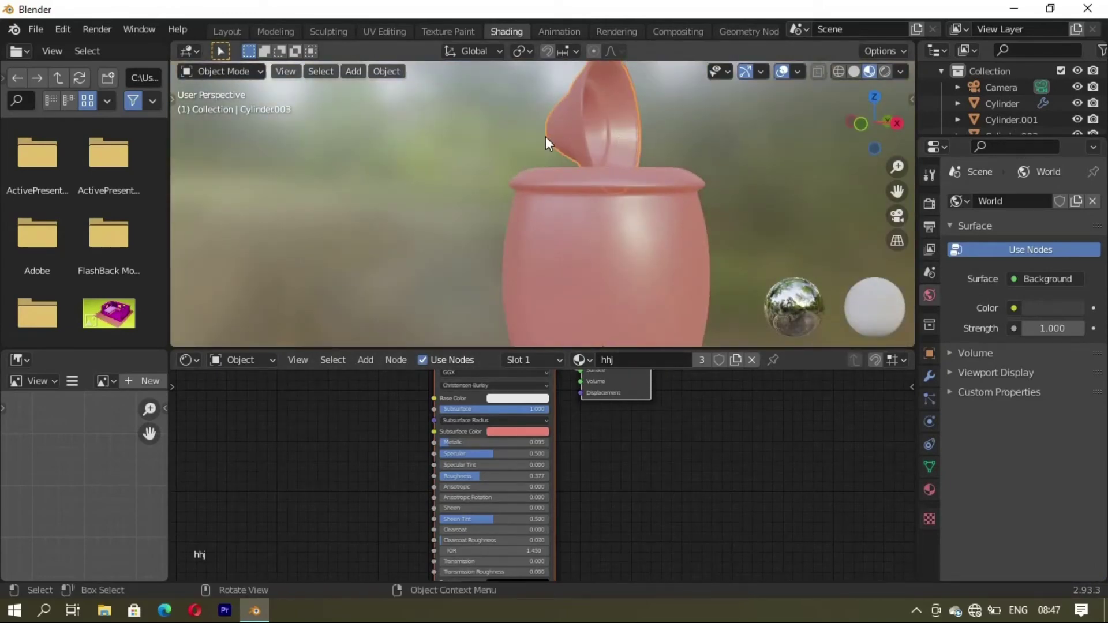
pyautogui.click(638, 124)
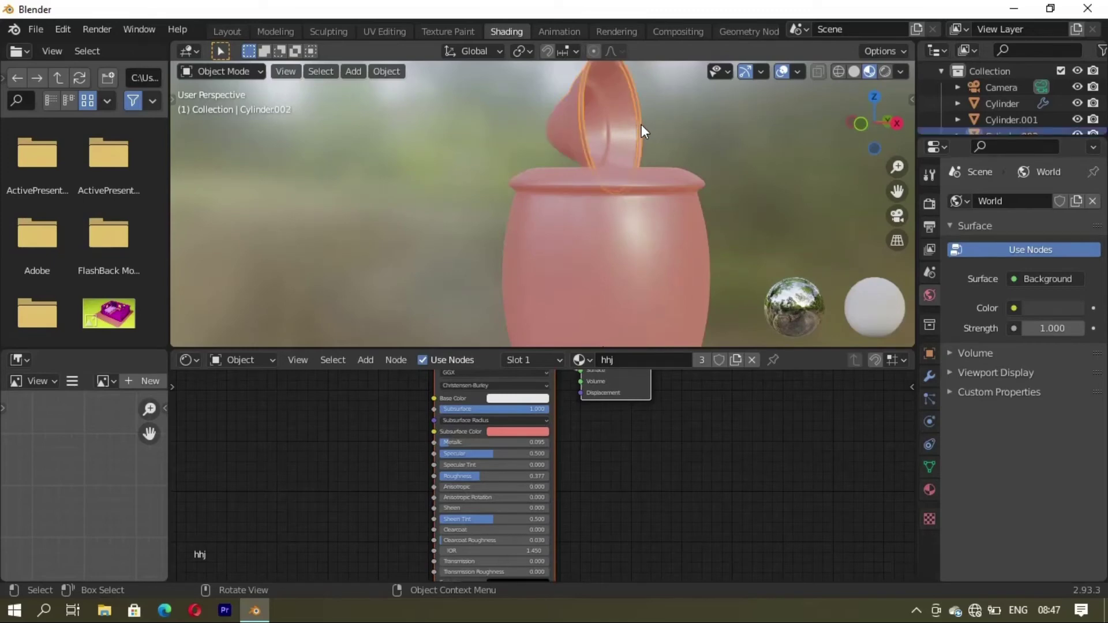
pyautogui.moveTo(559, 532); pyautogui.dragTo(637, 559, button='middle')
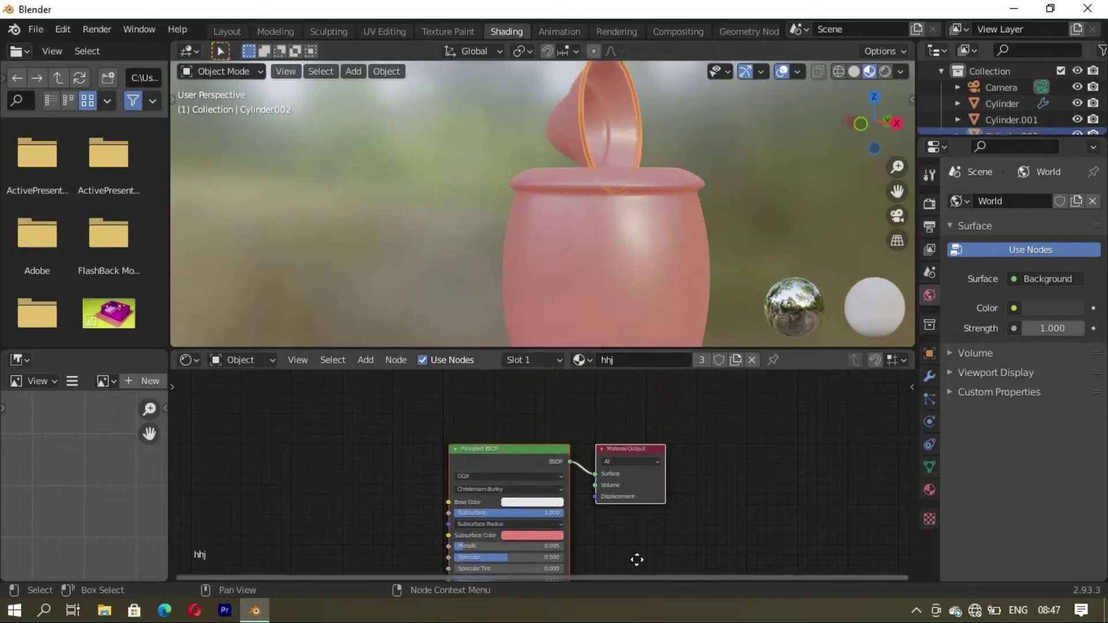
pyautogui.click(584, 361)
pyautogui.click(581, 403)
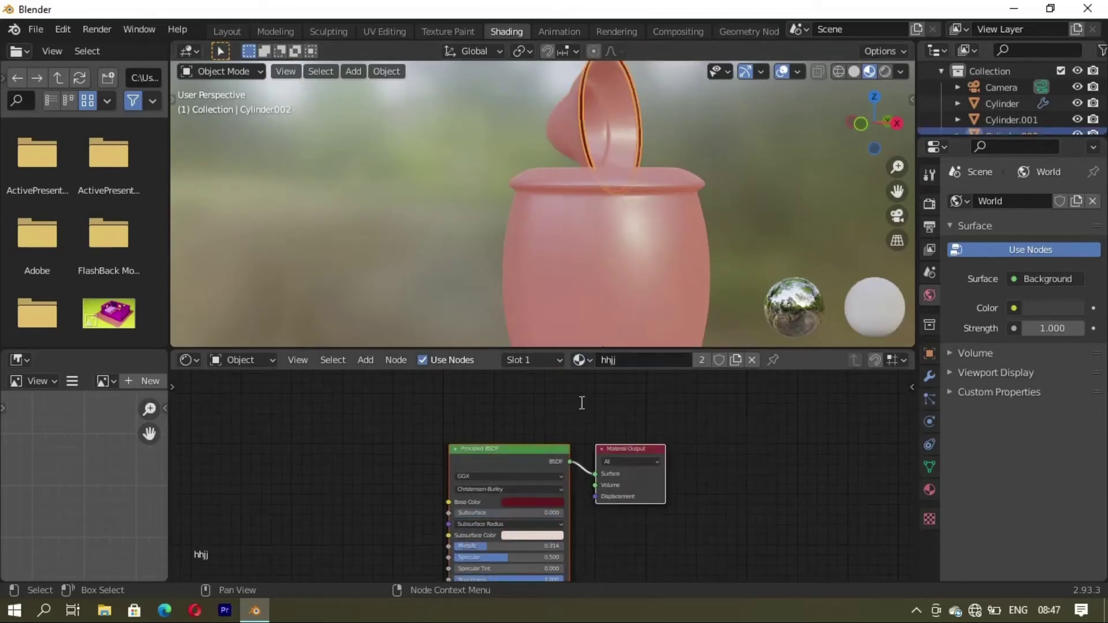
pyautogui.click(741, 131)
pyautogui.moveTo(683, 94); pyautogui.dragTo(646, 204, button='middle')
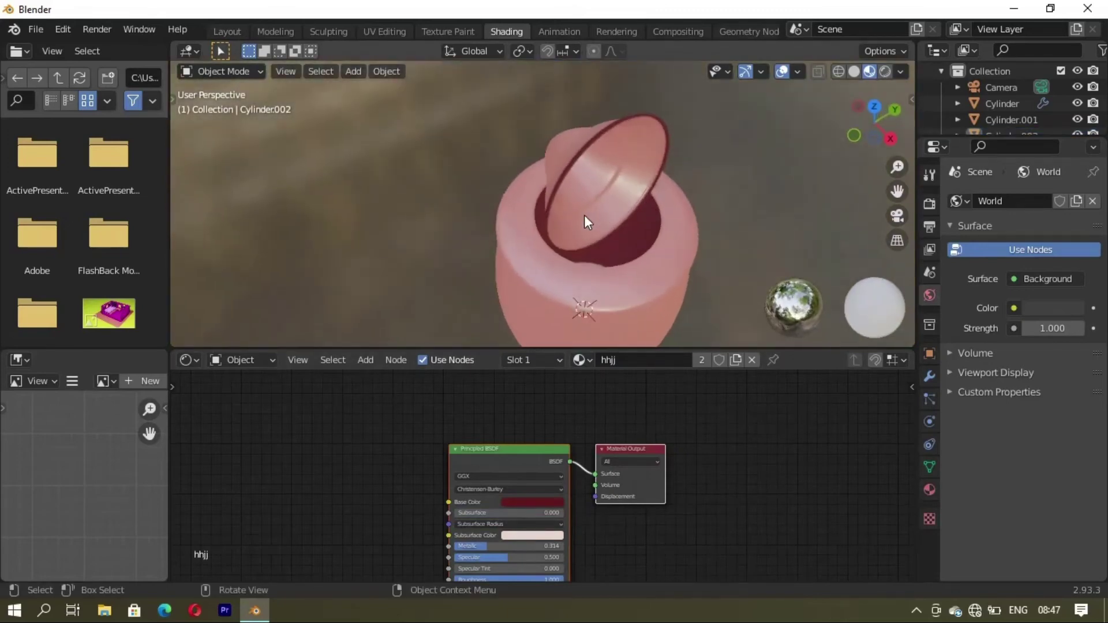
pyautogui.moveTo(584, 223)
pyautogui.mouseDown(button='middle')
pyautogui.moveTo(711, 162)
pyautogui.moveTo(597, 202)
pyautogui.moveTo(597, 169)
pyautogui.moveTo(642, 265)
pyautogui.moveTo(375, 142)
pyautogui.mouseUp(button='middle')
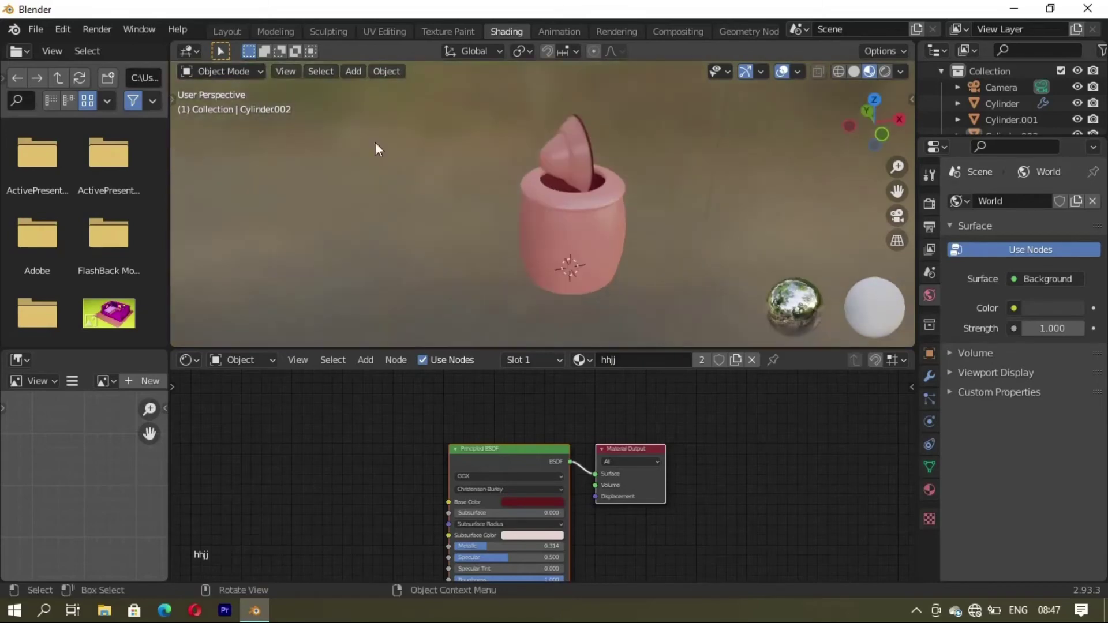
# Step: Back in Layout with material preview, select the jar body Cylinder and enter Edit Mode
pyautogui.click(226, 32)
pyautogui.click(870, 71)
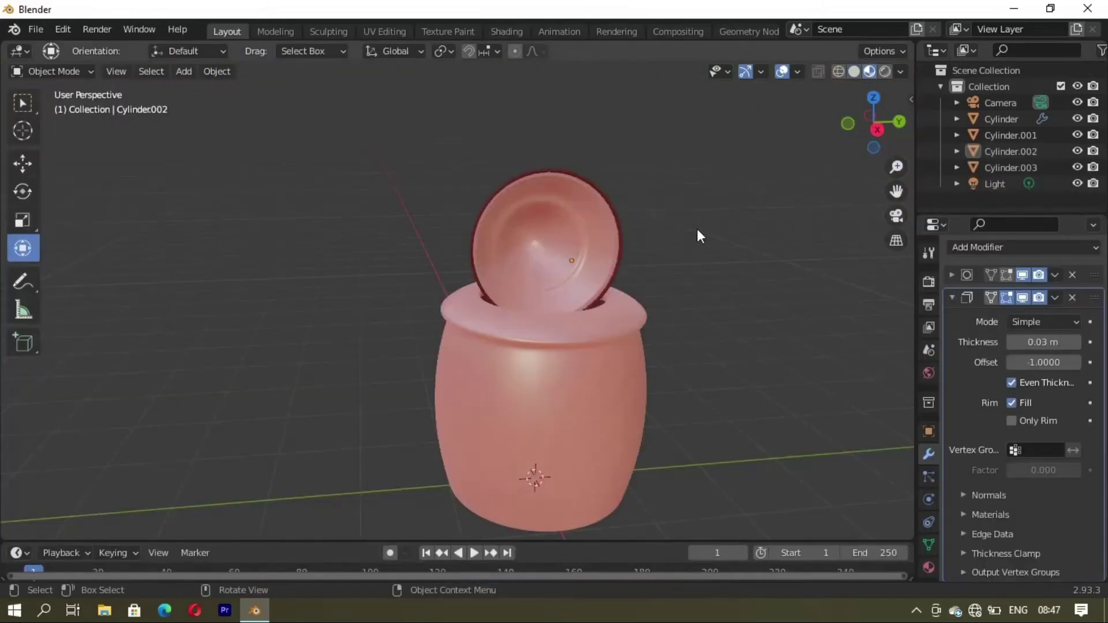
pyautogui.moveTo(697, 229)
pyautogui.mouseDown(button='middle')
pyautogui.moveTo(396, 278)
pyautogui.moveTo(448, 257)
pyautogui.moveTo(362, 265)
pyautogui.moveTo(612, 265)
pyautogui.mouseUp(button='middle')
pyautogui.click(537, 337)
pyautogui.press('Tab')
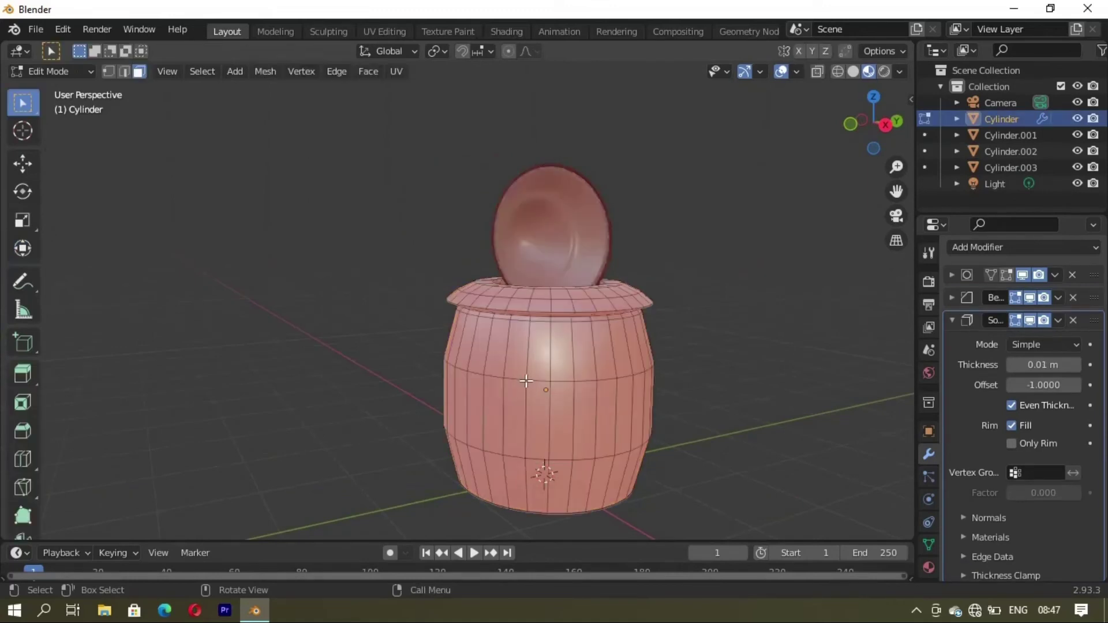
# Step: Separate the jar's middle face loop into its own pink band object
pyautogui.keyDown('alt'); pyautogui.click(549, 411); pyautogui.keyUp('alt')
pyautogui.moveTo(549, 411); pyautogui.dragTo(647, 401, button='middle')
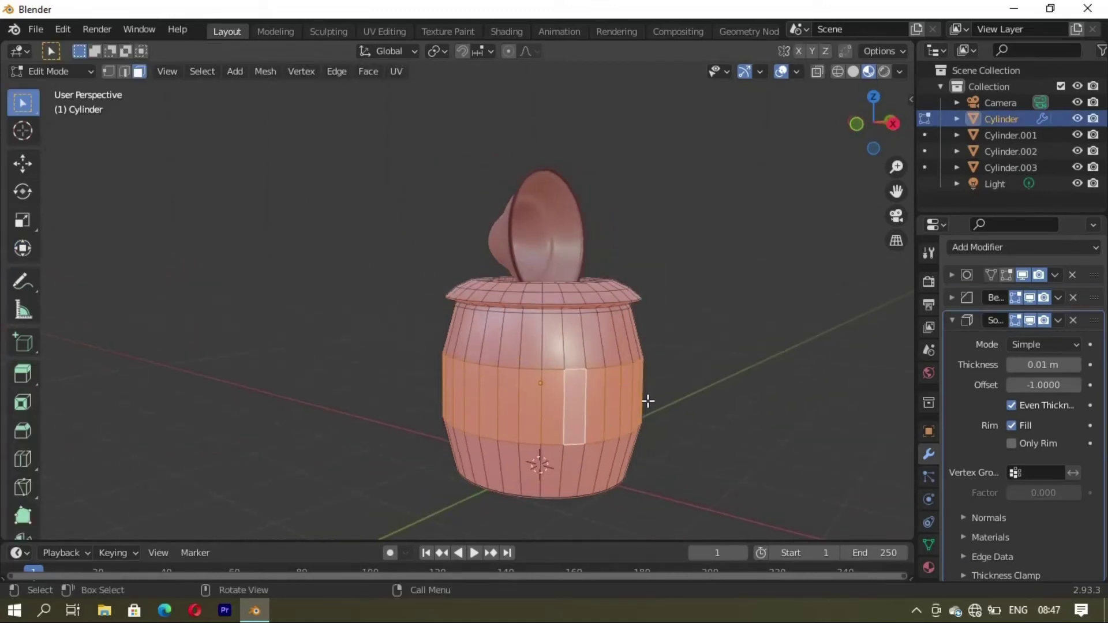
pyautogui.press('p')
pyautogui.click(643, 398)
# Step: Assign the dark red hhjj material to the jar body and return to Object Mode
pyautogui.click(519, 30)
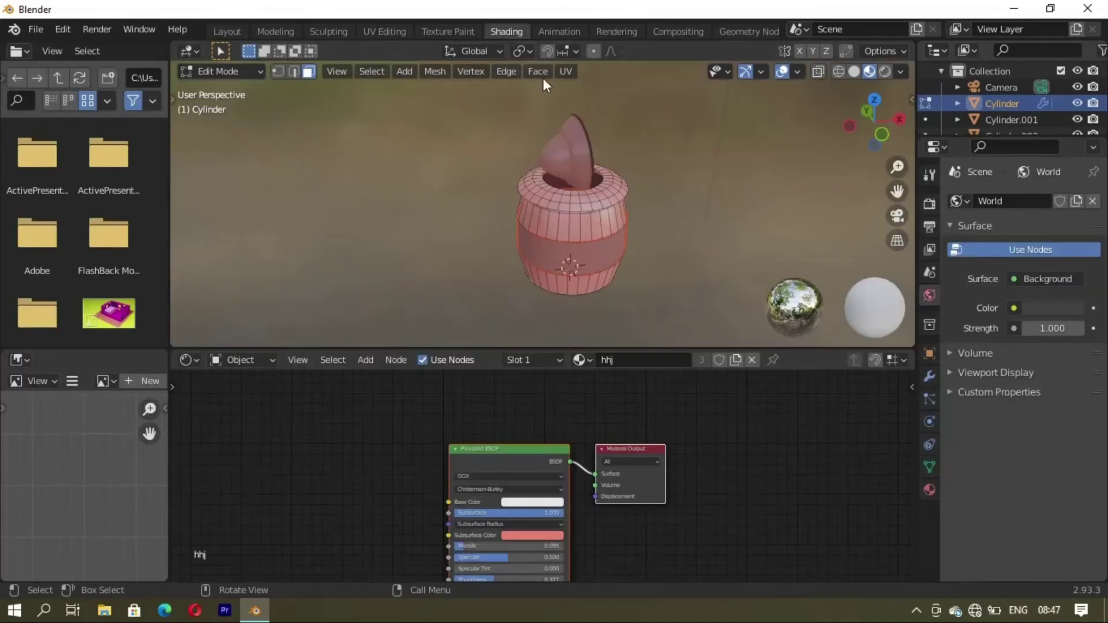
pyautogui.click(579, 360)
pyautogui.click(611, 398)
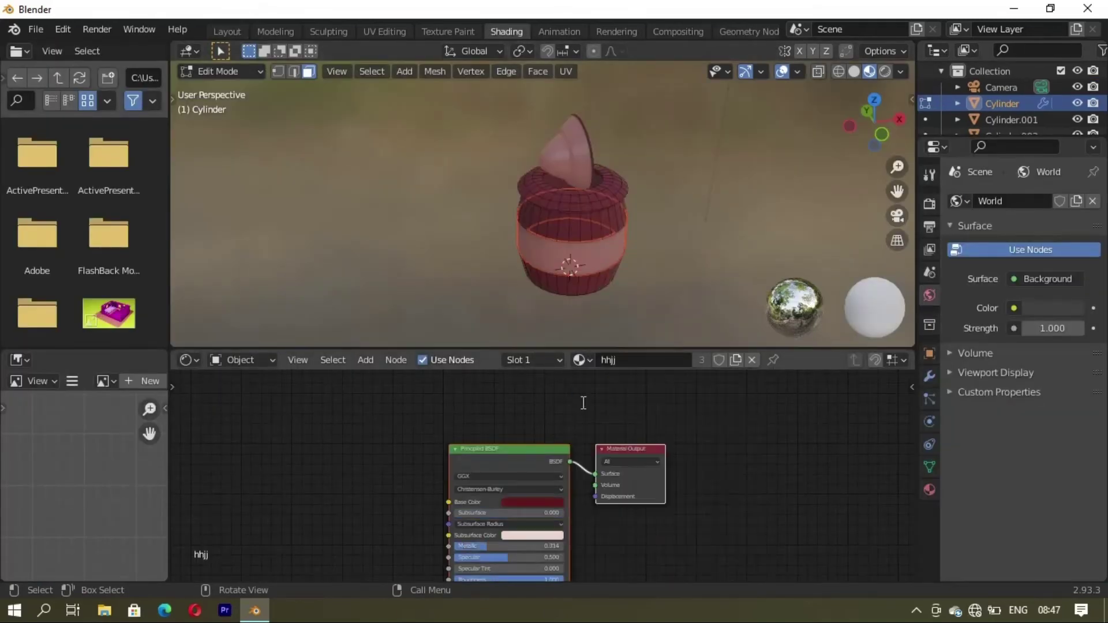
pyautogui.moveTo(639, 281); pyautogui.dragTo(555, 261, button='middle')
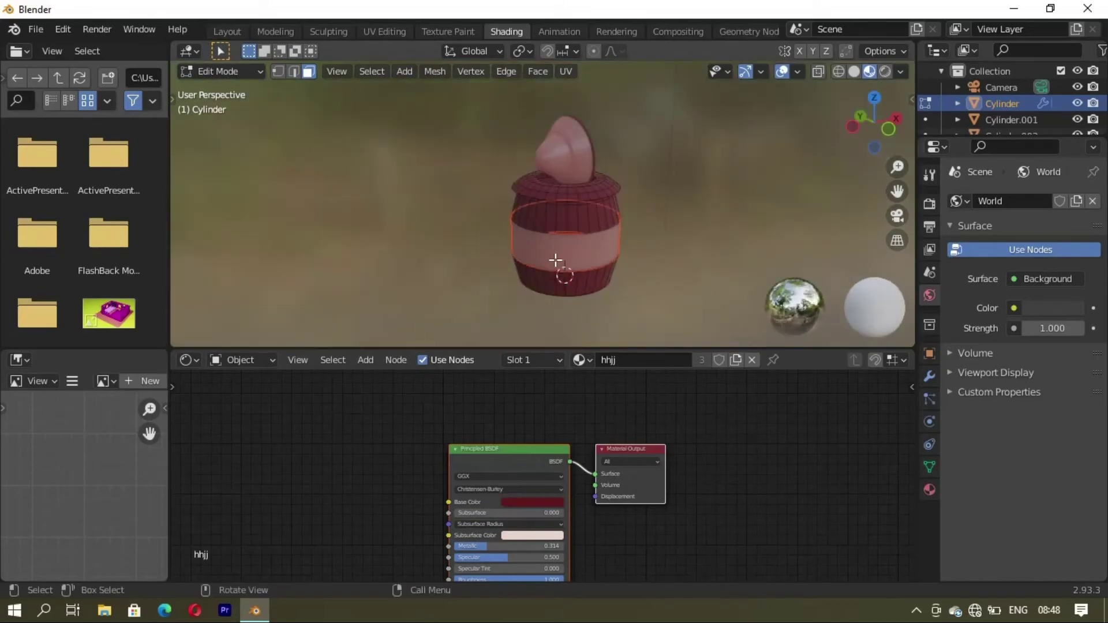
pyautogui.press('Tab')
pyautogui.click(658, 219)
pyautogui.moveTo(659, 216)
pyautogui.mouseDown(button='middle')
pyautogui.moveTo(521, 237)
pyautogui.moveTo(583, 193)
pyautogui.moveTo(732, 203)
pyautogui.moveTo(548, 217)
pyautogui.moveTo(519, 190)
pyautogui.moveTo(693, 285)
pyautogui.moveTo(554, 247)
pyautogui.moveTo(575, 200)
pyautogui.mouseUp(button='middle')
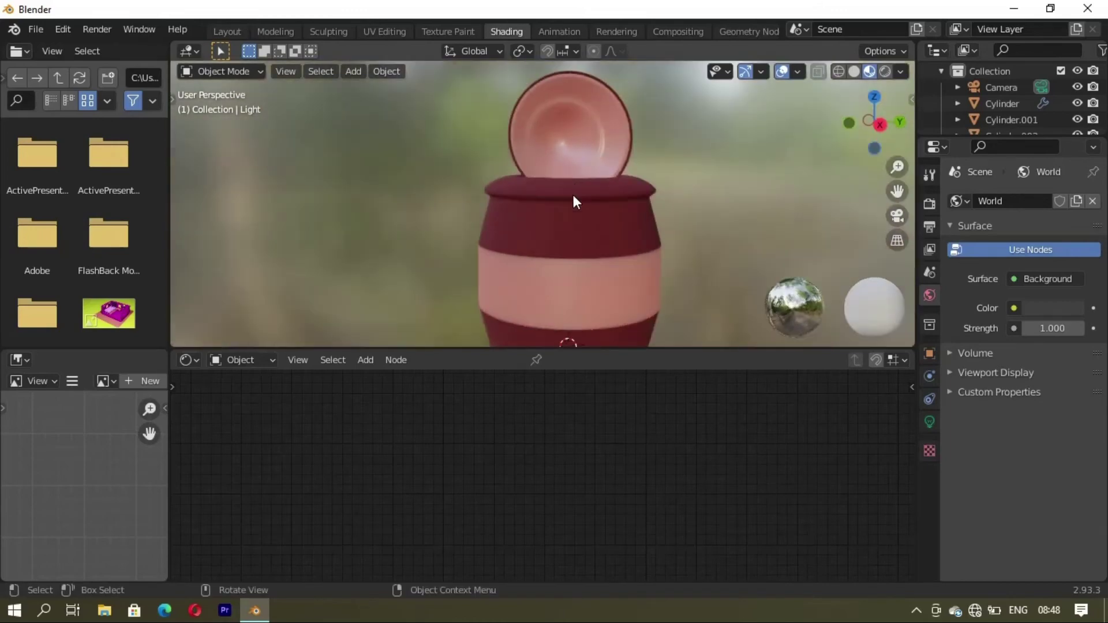
# Step: In Layout, switch to the Select tool and preview the jar in Rendered view
pyautogui.click(228, 33)
pyautogui.moveTo(383, 155)
pyautogui.mouseDown(button='middle')
pyautogui.moveTo(617, 390)
pyautogui.moveTo(576, 314)
pyautogui.moveTo(514, 327)
pyautogui.moveTo(615, 377)
pyautogui.moveTo(468, 331)
pyautogui.moveTo(675, 260)
pyautogui.moveTo(494, 284)
pyautogui.mouseUp(button='middle')
pyautogui.scroll(-4, 514, 327)
pyautogui.click(23, 103)
pyautogui.scroll(3, 469, 330)
pyautogui.scroll(3, 522, 332)
pyautogui.scroll(-3, 494, 284)
pyautogui.click(690, 195)
pyautogui.moveTo(690, 196)
pyautogui.mouseDown(button='middle')
pyautogui.moveTo(522, 340)
pyautogui.moveTo(578, 345)
pyautogui.moveTo(583, 291)
pyautogui.moveTo(472, 281)
pyautogui.mouseUp(button='middle')
pyautogui.scroll(2, 528, 376)
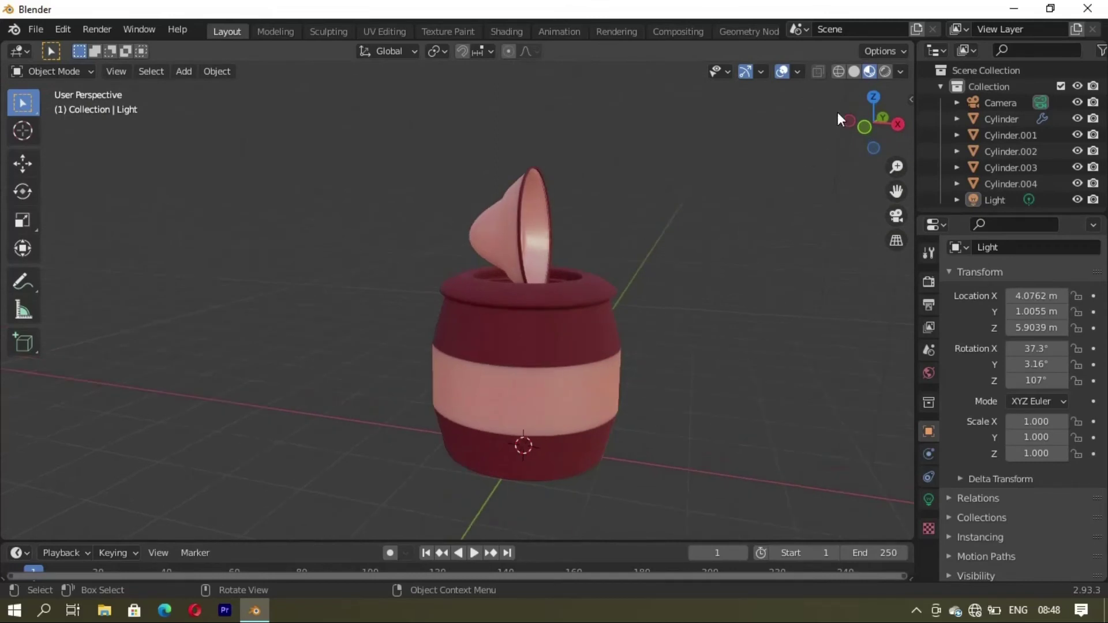
pyautogui.click(885, 69)
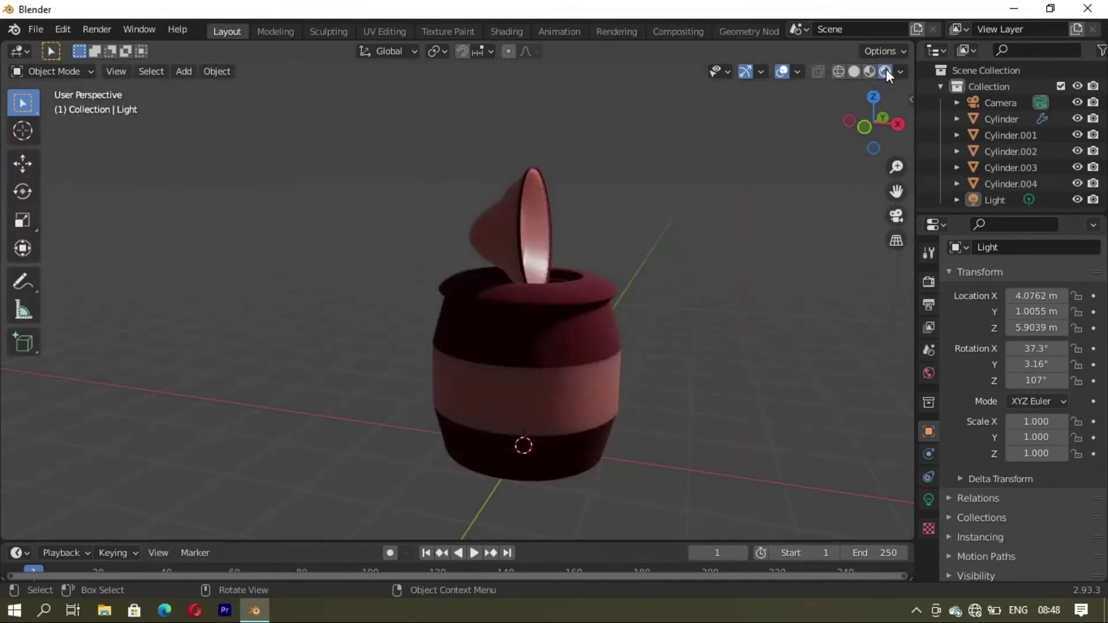
# Step: Set hhjj to Metallic 0.627, Specular 0.332 and Roughness 0.573 on the jar body
pyautogui.click(513, 356)
pyautogui.moveTo(742, 286)
pyautogui.mouseDown(button='middle')
pyautogui.moveTo(576, 375)
pyautogui.moveTo(480, 366)
pyautogui.moveTo(591, 349)
pyautogui.moveTo(584, 299)
pyautogui.moveTo(618, 388)
pyautogui.moveTo(523, 375)
pyautogui.moveTo(554, 408)
pyautogui.moveTo(492, 213)
pyautogui.moveTo(506, 34)
pyautogui.mouseUp(button='middle')
pyautogui.click(506, 32)
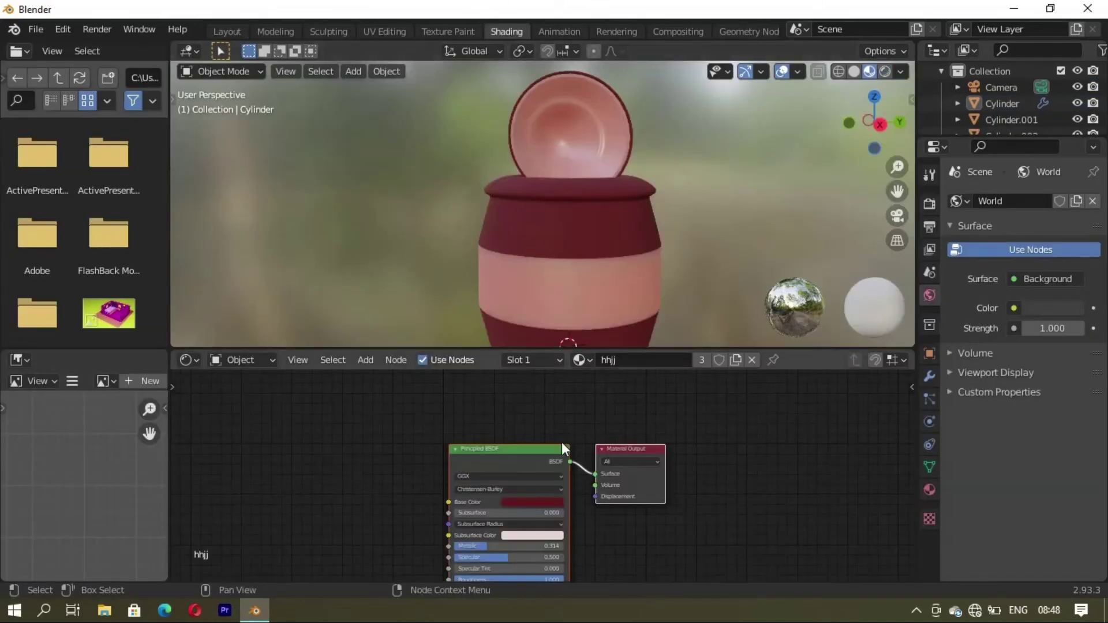
pyautogui.moveTo(594, 532); pyautogui.dragTo(610, 469, button='middle')
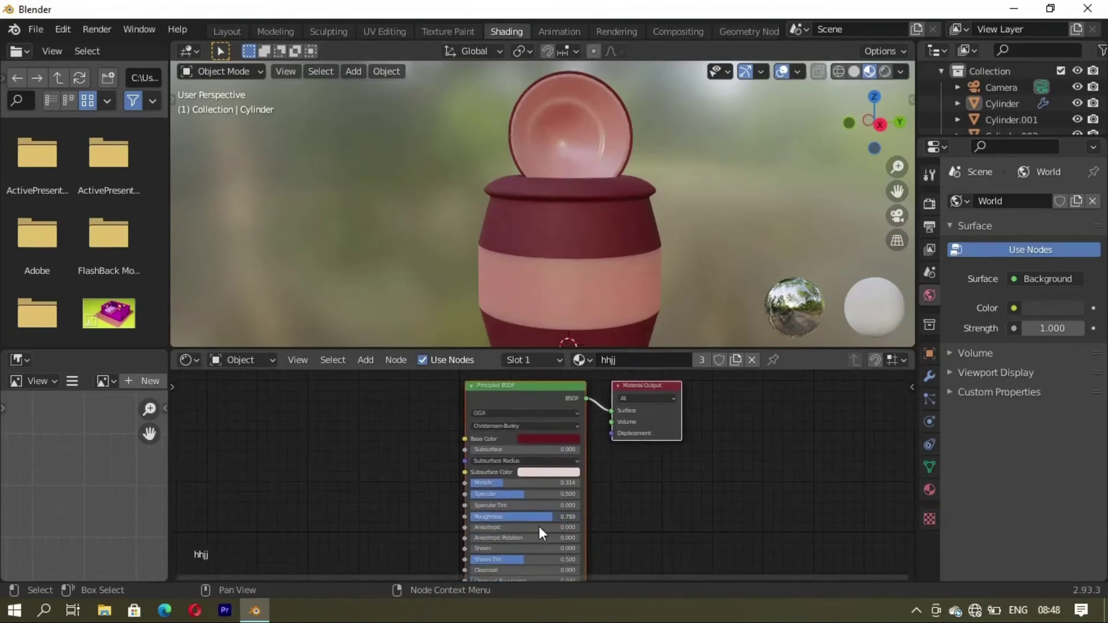
pyautogui.moveTo(529, 517)
pyautogui.mouseDown()
pyautogui.moveTo(538, 483)
pyautogui.moveTo(504, 520)
pyautogui.moveTo(524, 520)
pyautogui.mouseUp()
pyautogui.moveTo(672, 188)
pyautogui.mouseDown(button='middle')
pyautogui.moveTo(552, 226)
pyautogui.moveTo(687, 201)
pyautogui.mouseUp(button='middle')
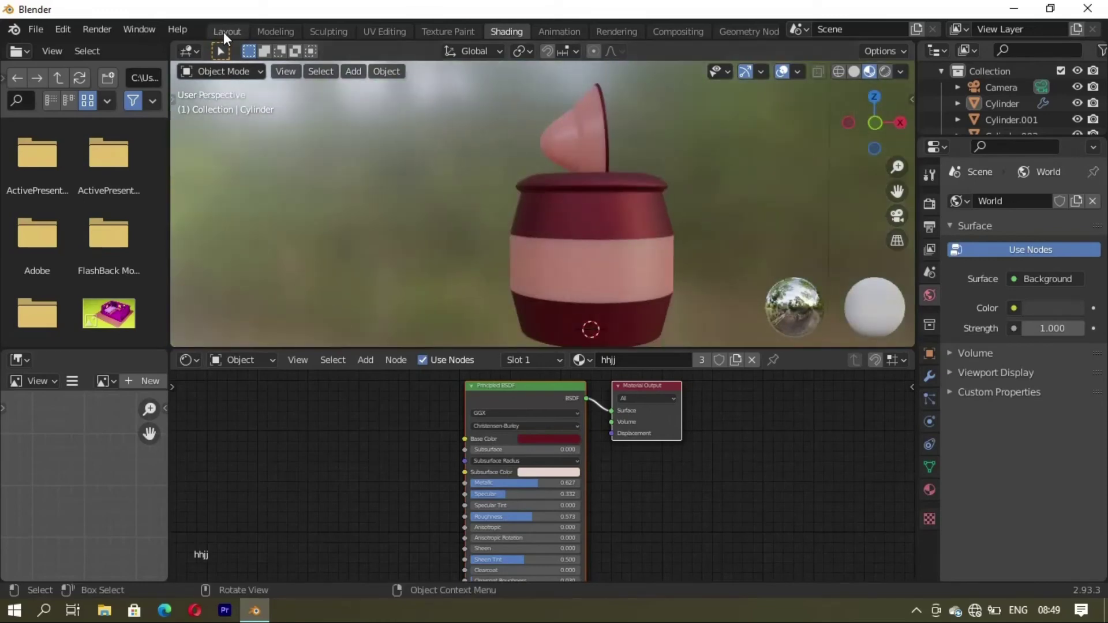
pyautogui.click(224, 32)
pyautogui.moveTo(476, 272)
pyautogui.mouseDown(button='middle')
pyautogui.moveTo(510, 366)
pyautogui.moveTo(397, 362)
pyautogui.moveTo(449, 415)
pyautogui.moveTo(344, 365)
pyautogui.moveTo(410, 320)
pyautogui.moveTo(639, 338)
pyautogui.moveTo(547, 397)
pyautogui.moveTo(486, 458)
pyautogui.mouseUp(button='middle')
# Step: Add a plane under the jar and scale it up as the floor
pyautogui.hotkey('shift', 'a')
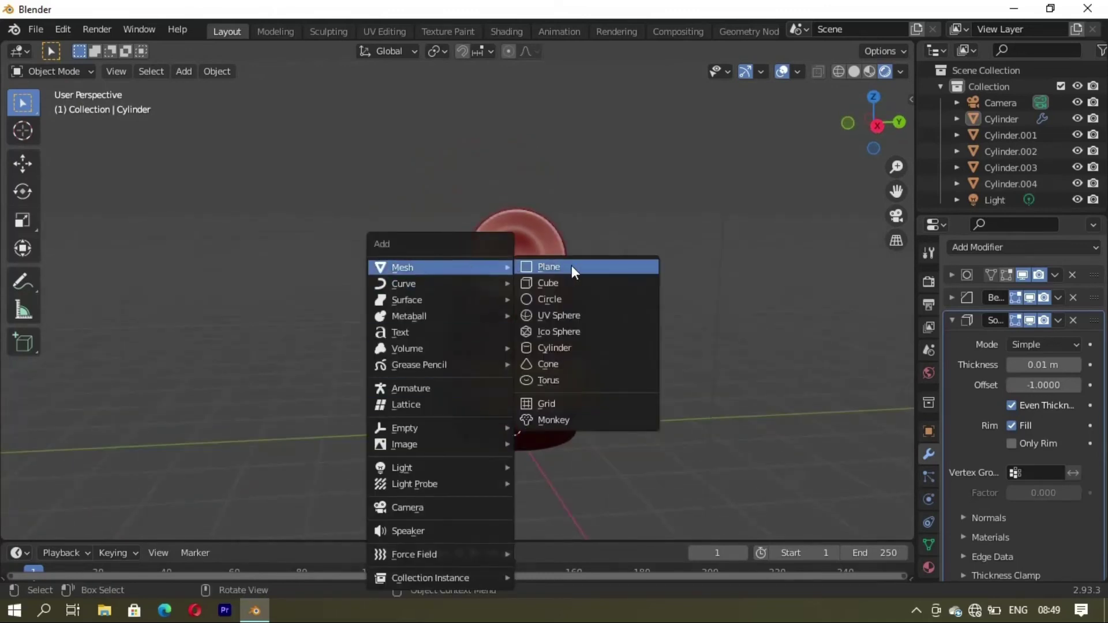
pyautogui.click(571, 267)
pyautogui.press('s')
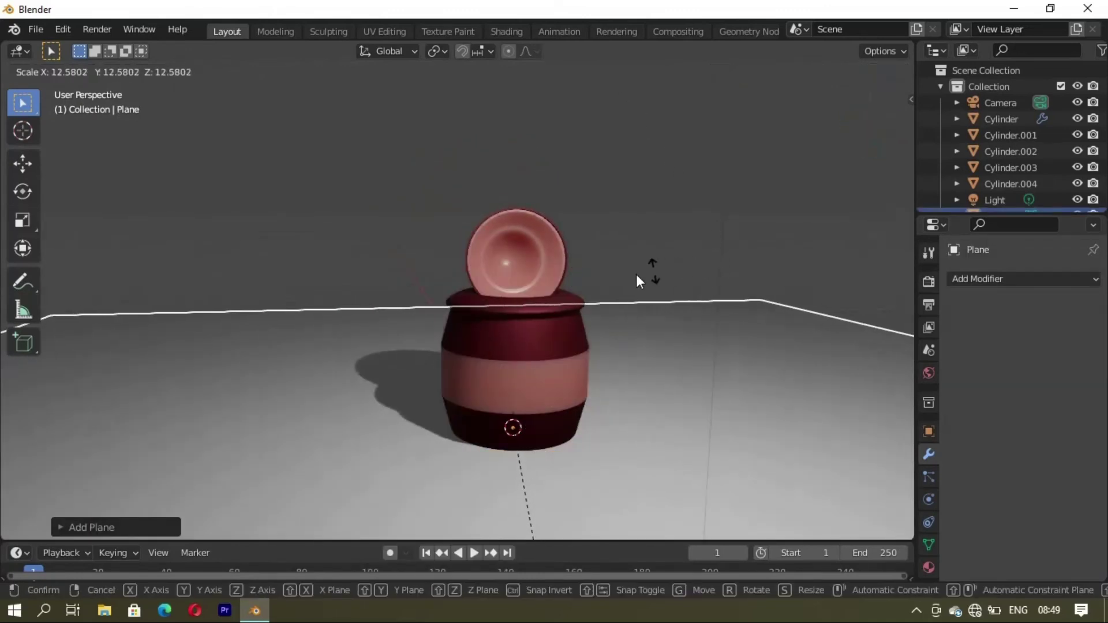
pyautogui.click(589, 291)
pyautogui.scroll(-3, 580, 335)
pyautogui.press('s')
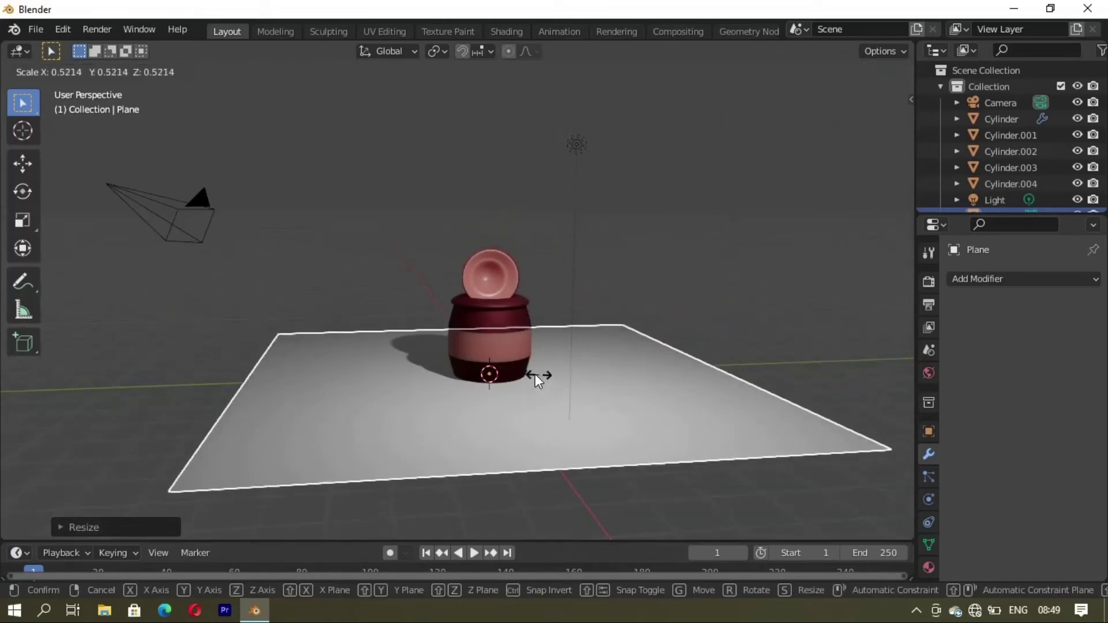
pyautogui.click(547, 392)
pyautogui.press('s')
pyautogui.moveTo(488, 351); pyautogui.dragTo(600, 404, button='middle')
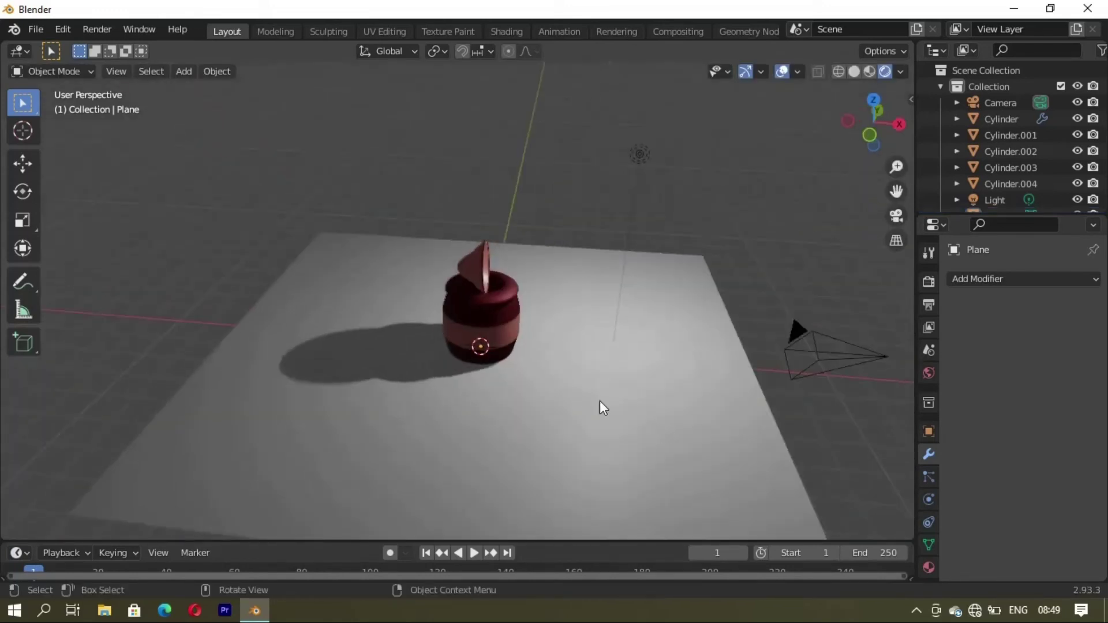
# Step: Extrude the plane's edge straight up along Z into a wall and bevel the floor-wall corner
pyautogui.press('Tab')
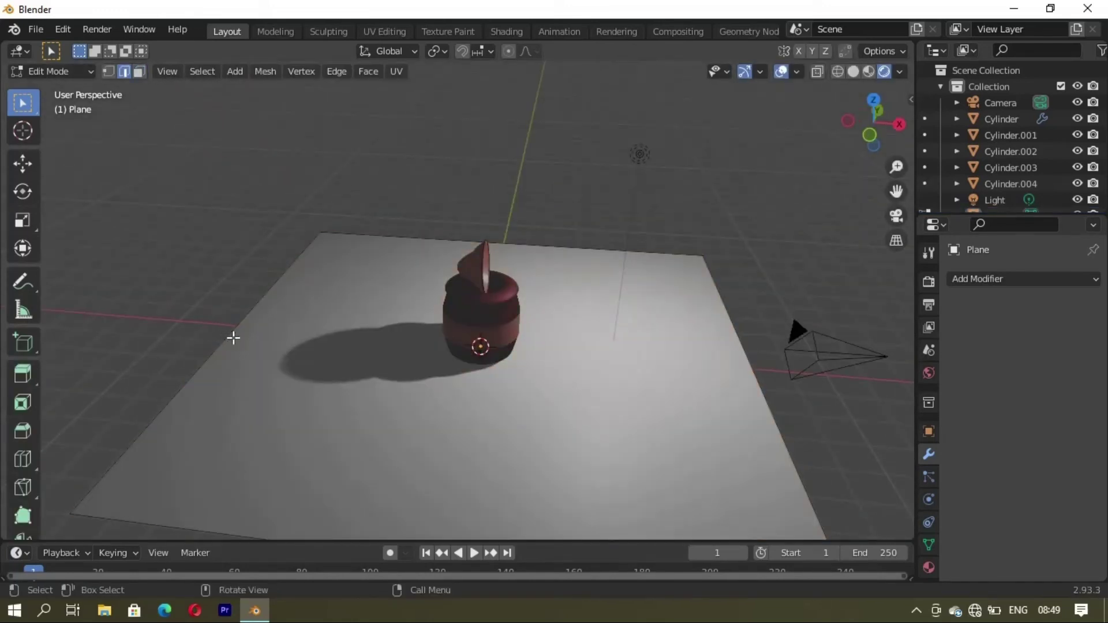
pyautogui.press('e')
pyautogui.press('z')
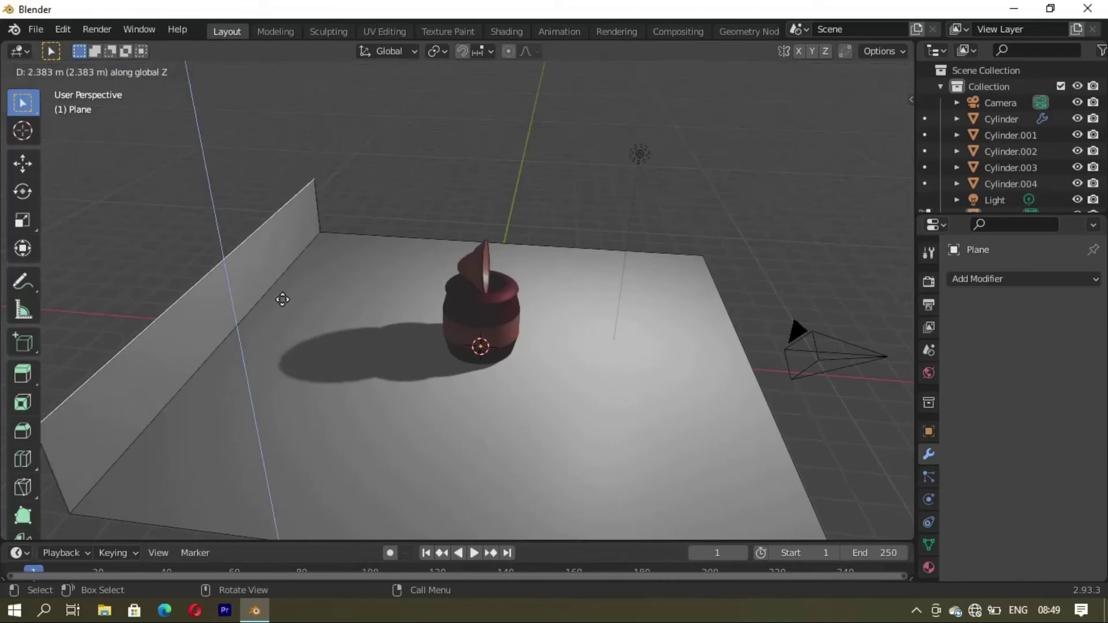
pyautogui.click(324, 228)
pyautogui.click(245, 328)
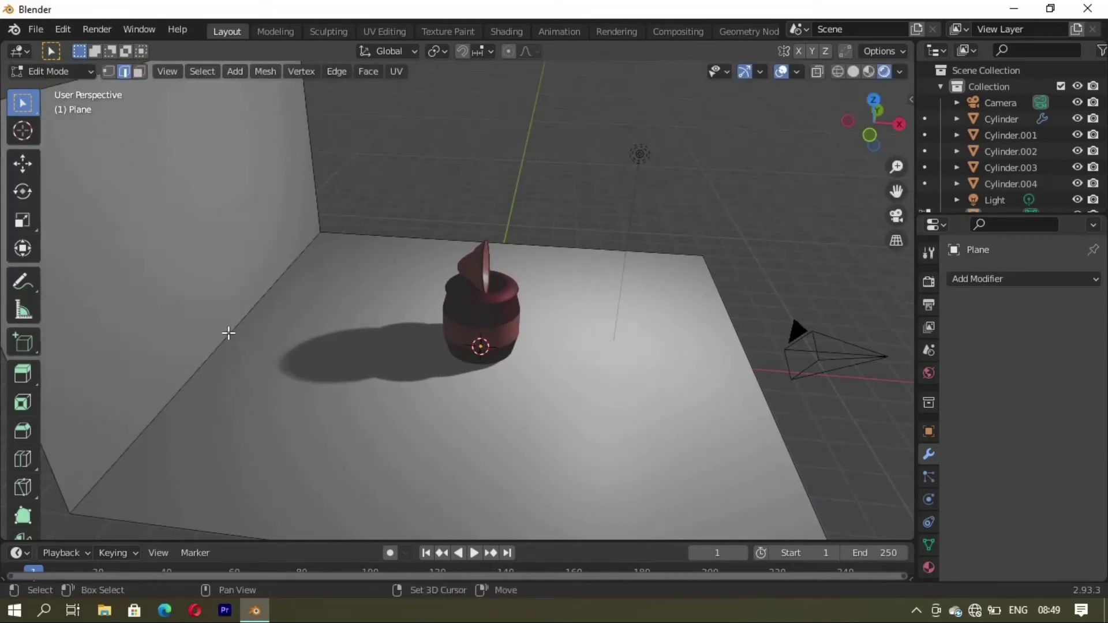
pyautogui.hotkey('ctrl', 'b')
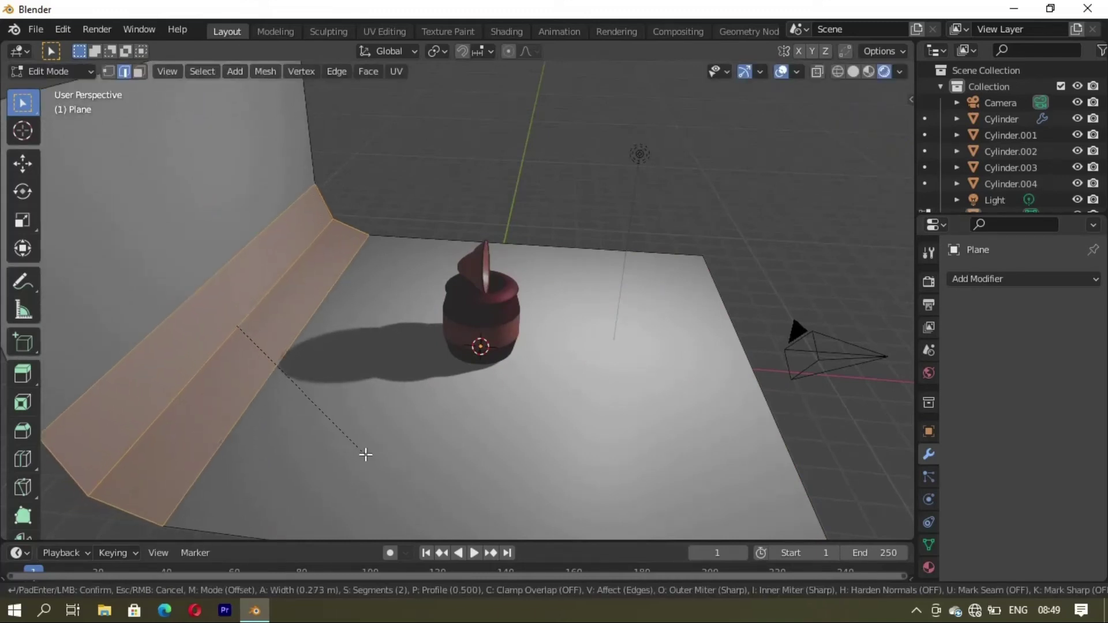
pyautogui.click(365, 454)
# Step: Return to Object Mode in solid shading with the curved backdrop plane selected
pyautogui.hotkey('alt', 'a')
pyautogui.press('Tab')
pyautogui.moveTo(452, 444)
pyautogui.mouseDown(button='middle')
pyautogui.moveTo(366, 391)
pyautogui.moveTo(472, 291)
pyautogui.mouseUp(button='middle')
pyautogui.scroll(-5, 472, 289)
pyautogui.click(854, 71)
pyautogui.click(558, 171)
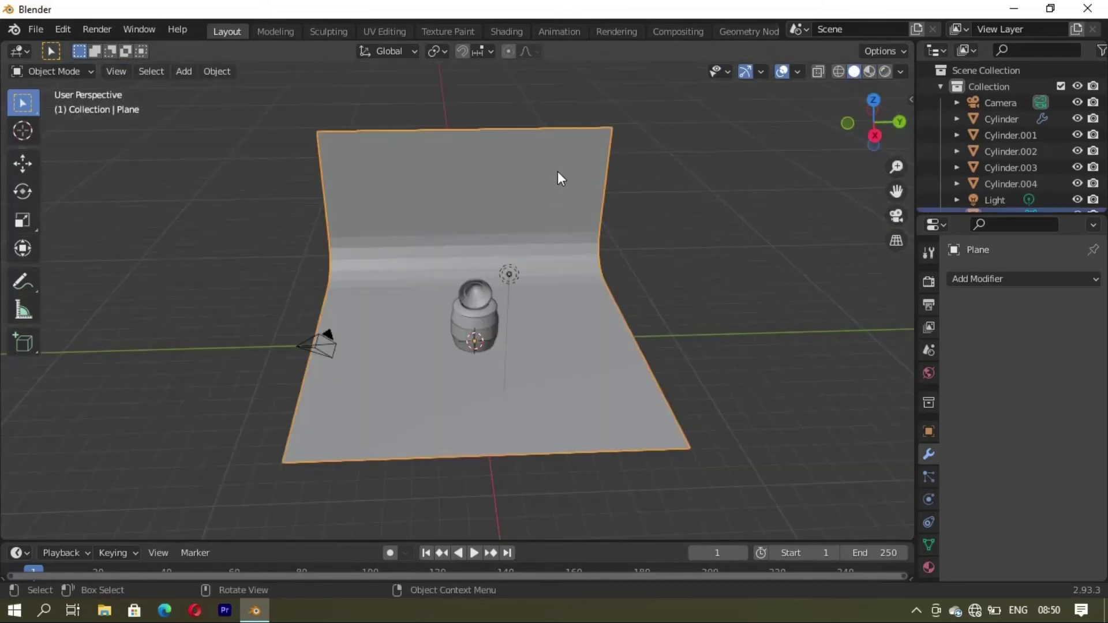
pyautogui.scroll(4, 593, 309)
pyautogui.moveTo(593, 310)
pyautogui.mouseDown(button='middle')
pyautogui.moveTo(630, 353)
pyautogui.moveTo(635, 433)
pyautogui.moveTo(615, 378)
pyautogui.moveTo(593, 398)
pyautogui.mouseUp(button='middle')
# Step: Look through the camera, enable Lock Camera to View, and frame the jar
pyautogui.press('KP_0')
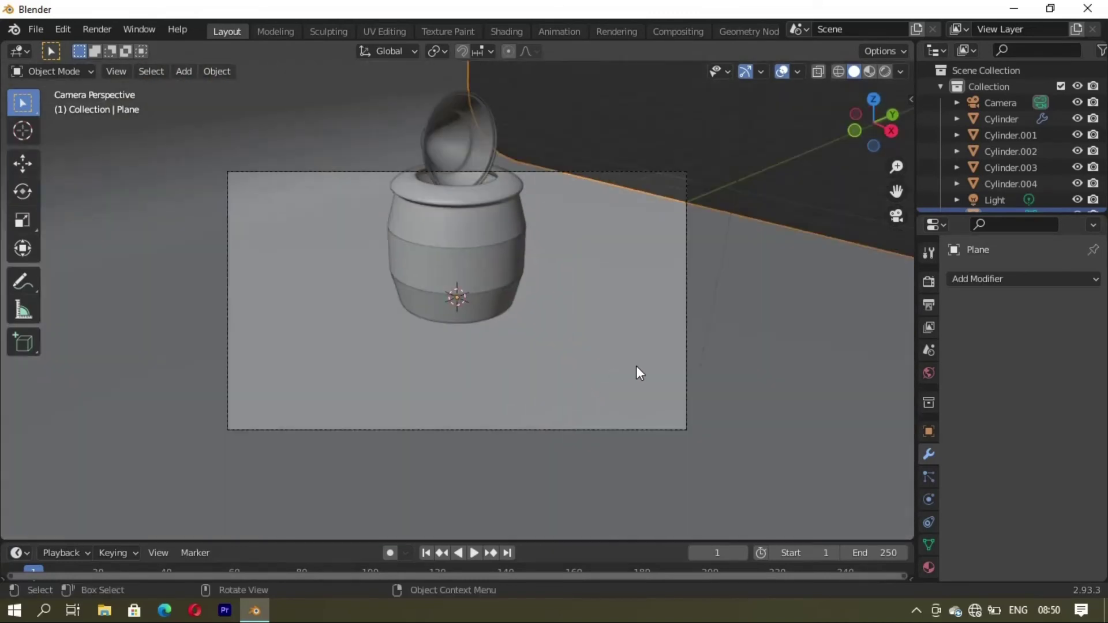
pyautogui.press('n')
pyautogui.click(904, 169)
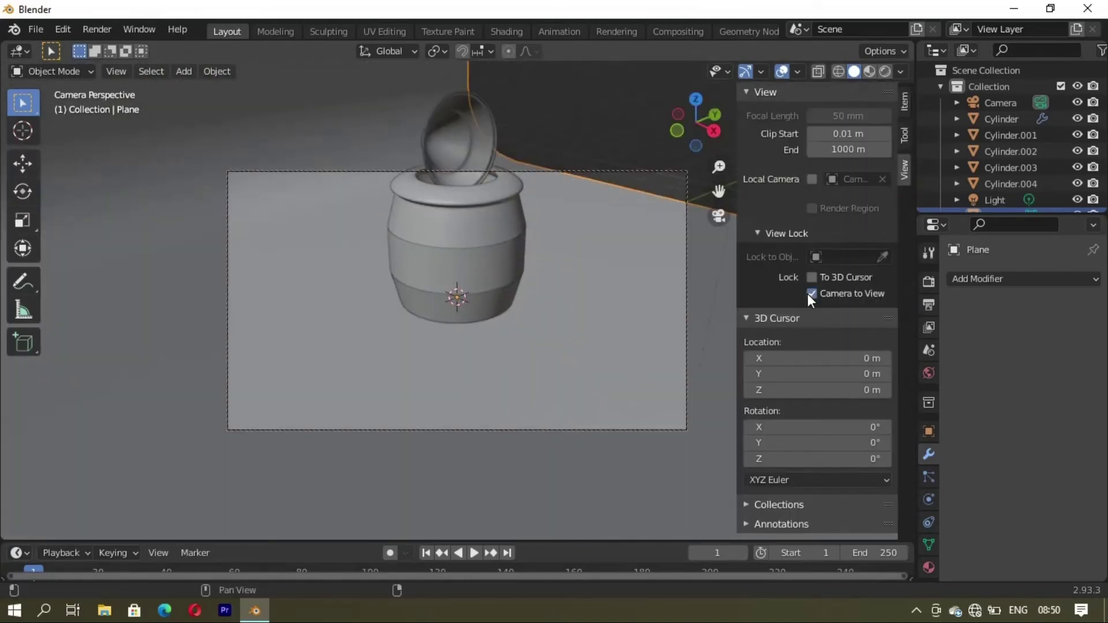
pyautogui.press('n')
pyautogui.moveTo(583, 353)
pyautogui.mouseDown(button='middle')
pyautogui.moveTo(588, 343)
pyautogui.moveTo(571, 386)
pyautogui.moveTo(581, 415)
pyautogui.moveTo(484, 400)
pyautogui.mouseUp(button='middle')
pyautogui.moveTo(526, 364); pyautogui.dragTo(571, 400, button='middle')
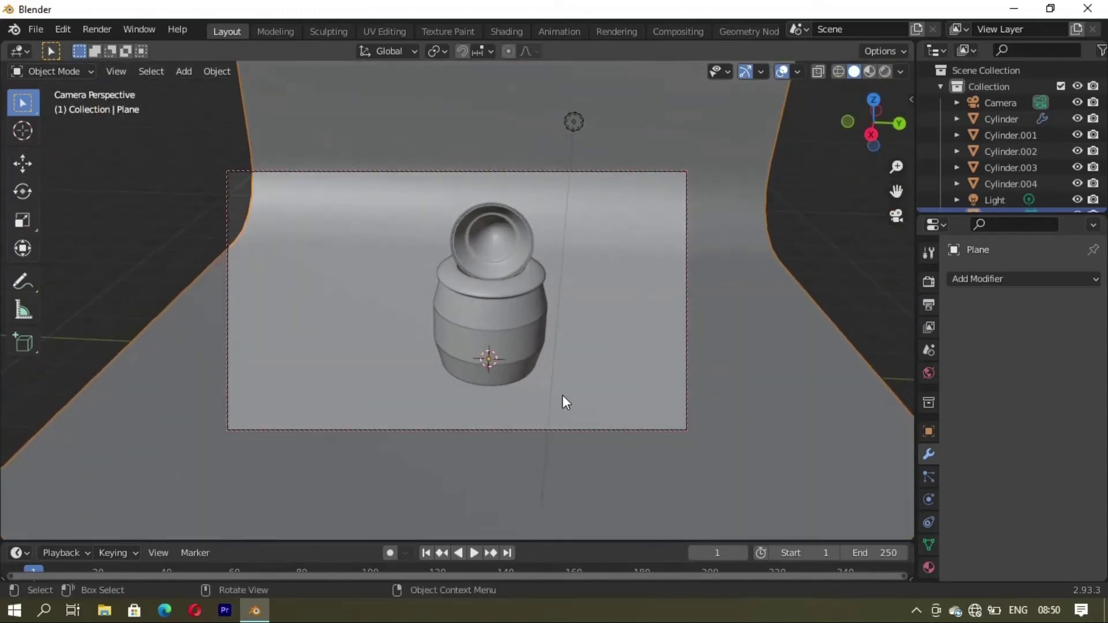
pyautogui.scroll(2, 567, 396)
pyautogui.scroll(2, 566, 396)
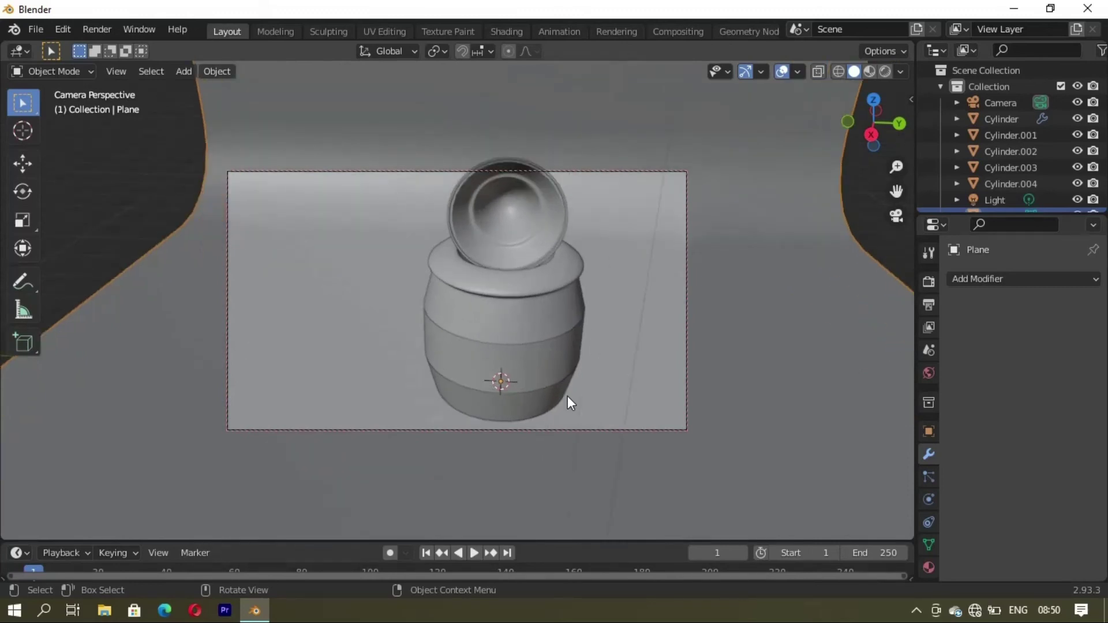
pyautogui.scroll(-3, 569, 393)
pyautogui.keyDown('shift'); pyautogui.moveTo(569, 392); pyautogui.dragTo(521, 407, button='middle'); pyautogui.keyUp('shift')
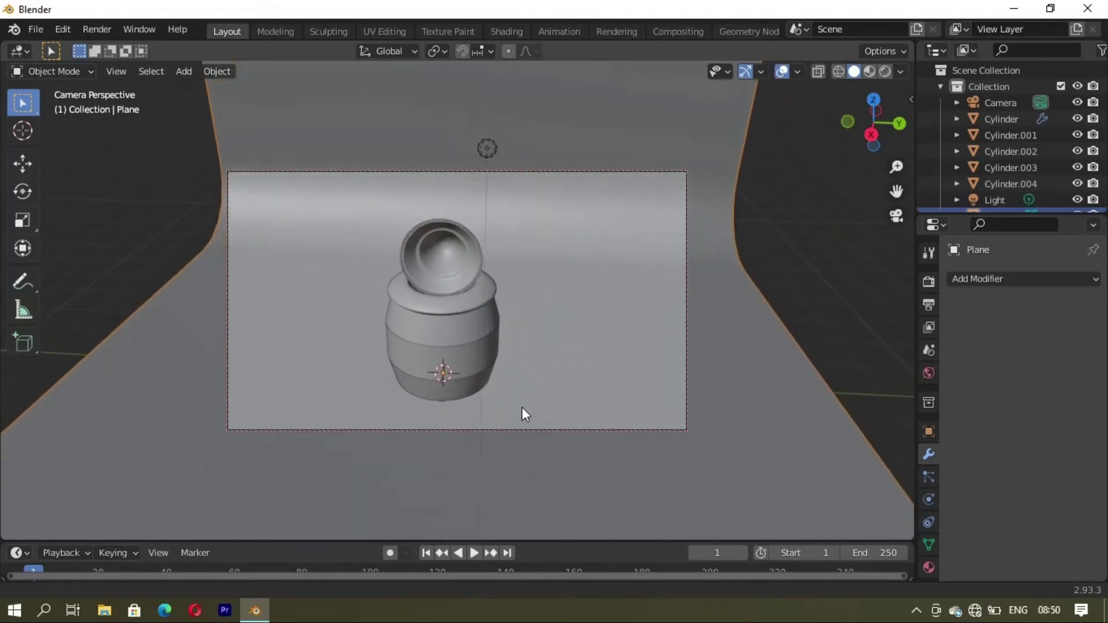
# Step: Move the backdrop back along the Y axis
pyautogui.press('g')
pyautogui.press('y')
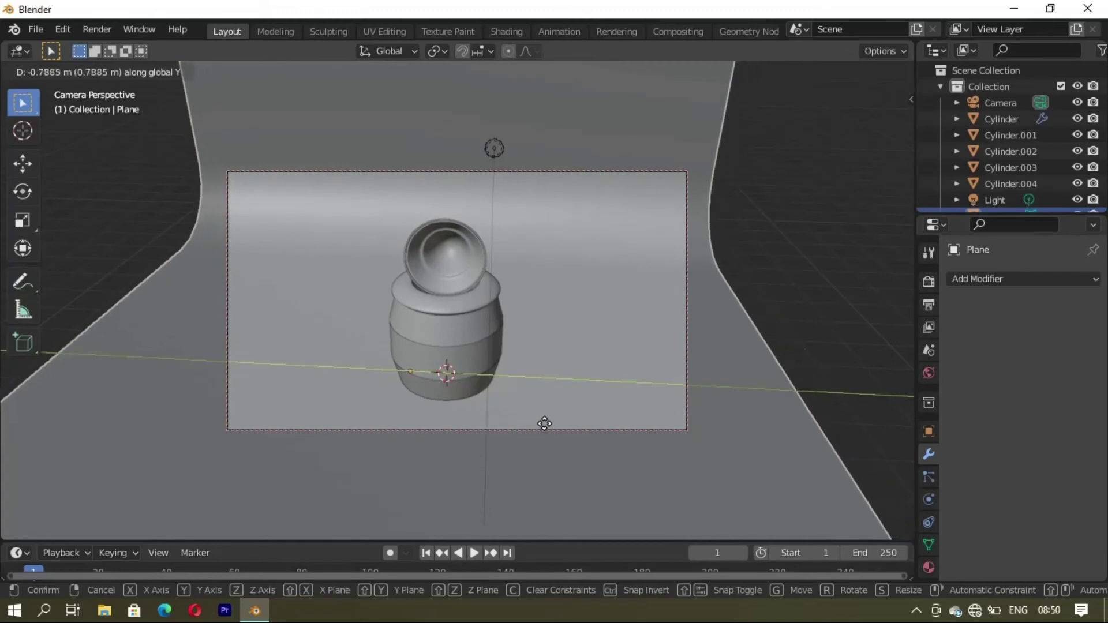
pyautogui.click(544, 423)
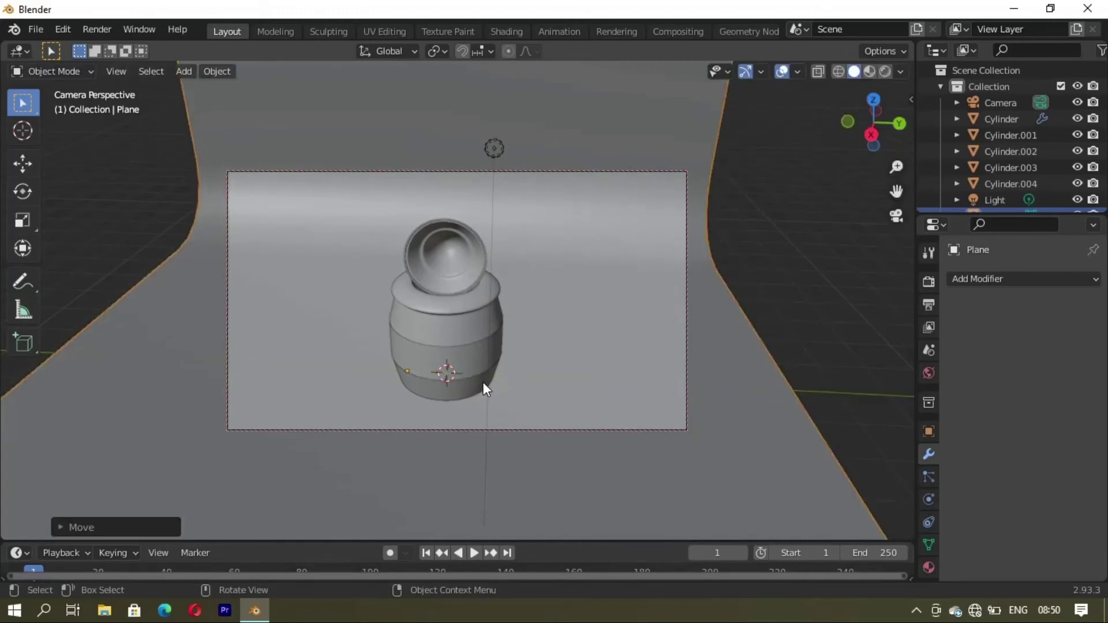
pyautogui.scroll(-1, 483, 382)
pyautogui.scroll(1, 483, 382)
# Step: Preview the scene in Rendered shading, then leave the camera view for a higher angle
pyautogui.click(869, 71)
pyautogui.click(884, 71)
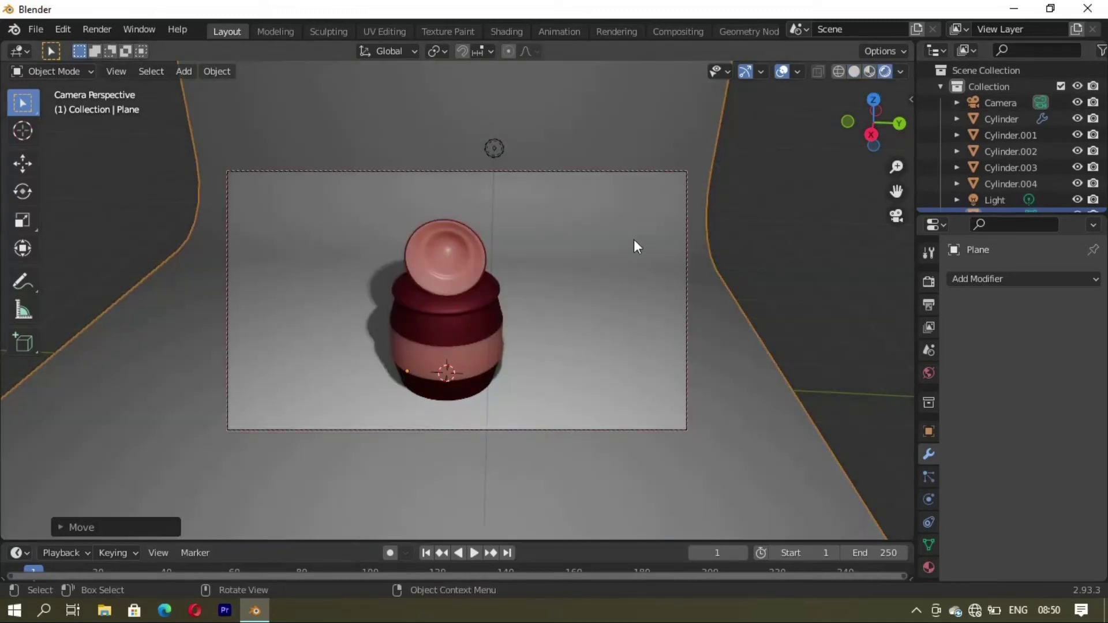
pyautogui.press('KP_0')
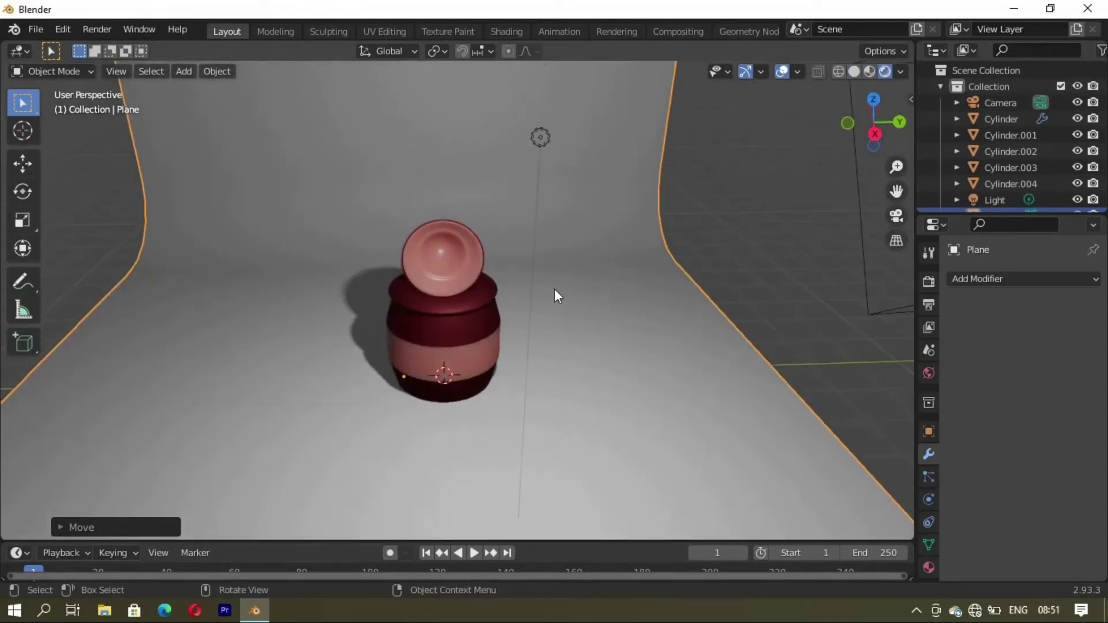
pyautogui.moveTo(642, 250)
pyautogui.mouseDown(button='middle')
pyautogui.moveTo(666, 192)
pyautogui.moveTo(563, 343)
pyautogui.moveTo(578, 369)
pyautogui.moveTo(483, 389)
pyautogui.mouseUp(button='middle')
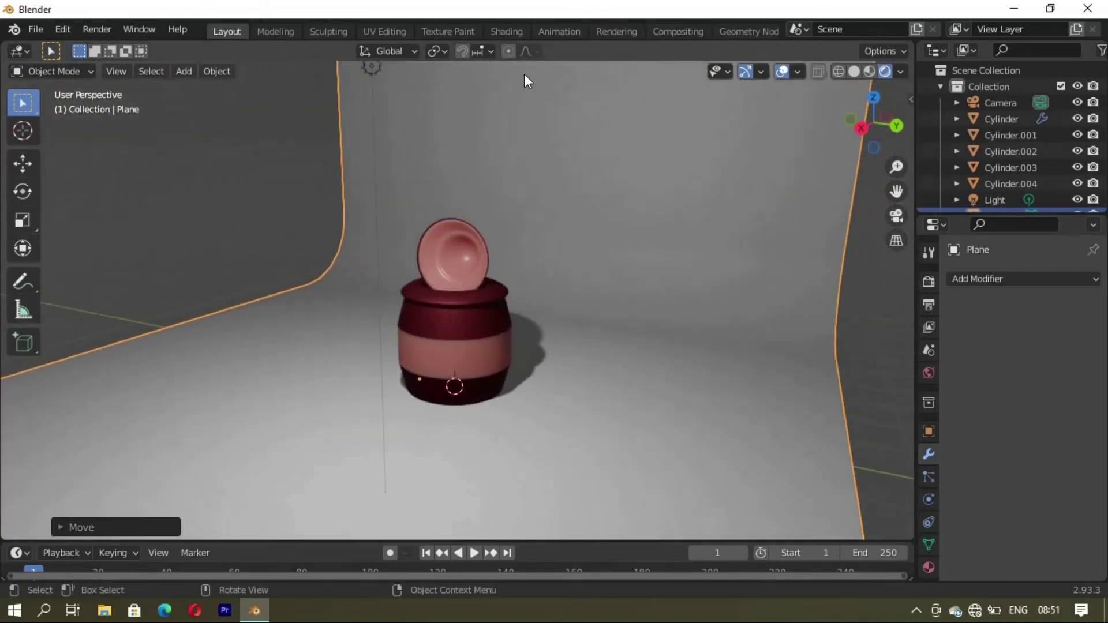
pyautogui.click(507, 31)
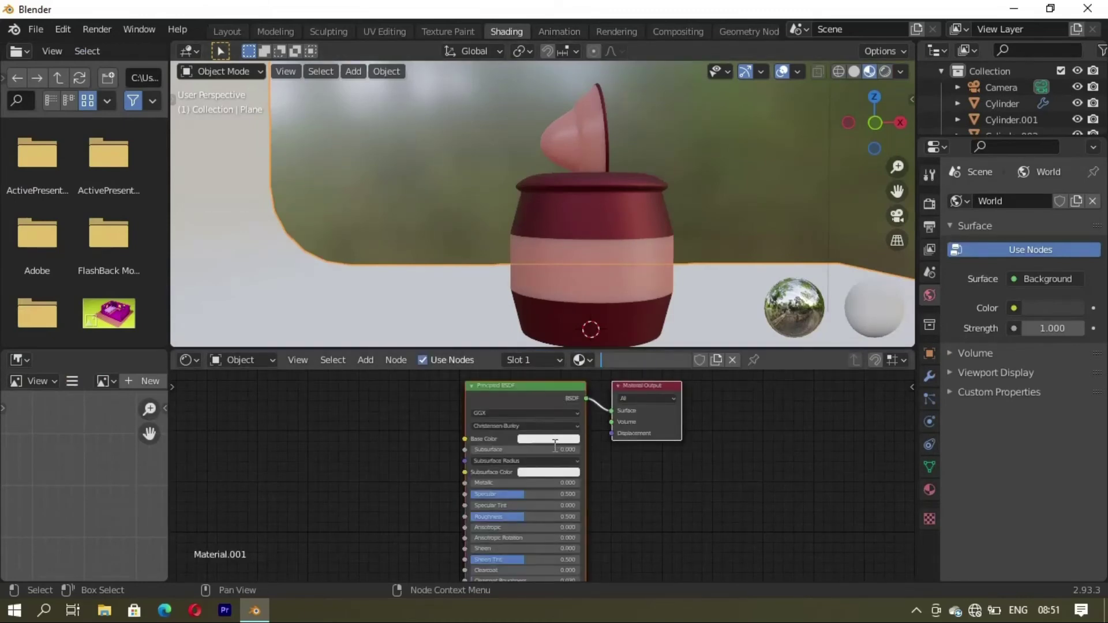
# Step: Set Material.001's base colour to pale pink, then return to Layout through the camera
pyautogui.click(559, 438)
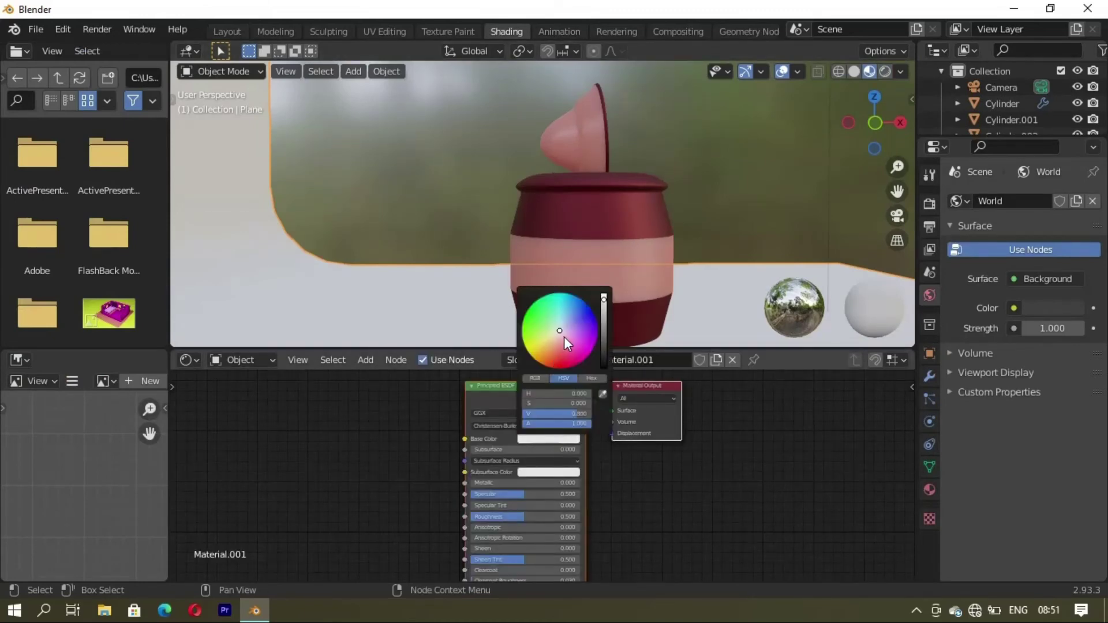
pyautogui.click(563, 337)
pyautogui.moveTo(441, 219)
pyautogui.mouseDown(button='middle')
pyautogui.moveTo(601, 265)
pyautogui.moveTo(545, 244)
pyautogui.mouseUp(button='middle')
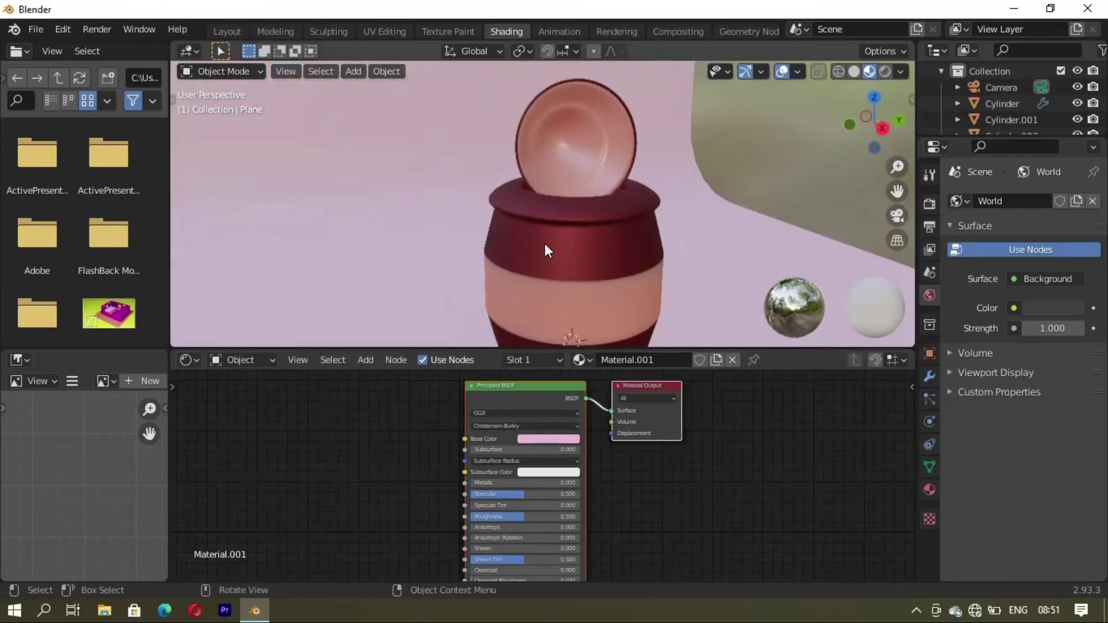
pyautogui.scroll(-3, 451, 234)
pyautogui.press('KP_0')
pyautogui.click(229, 33)
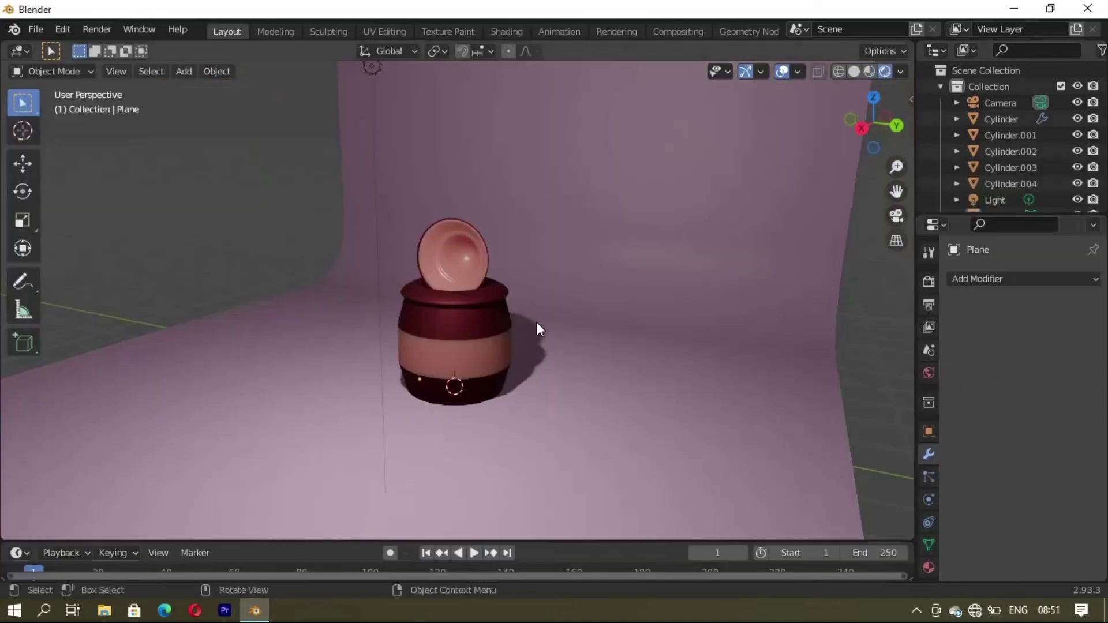
pyautogui.press('KP_0')
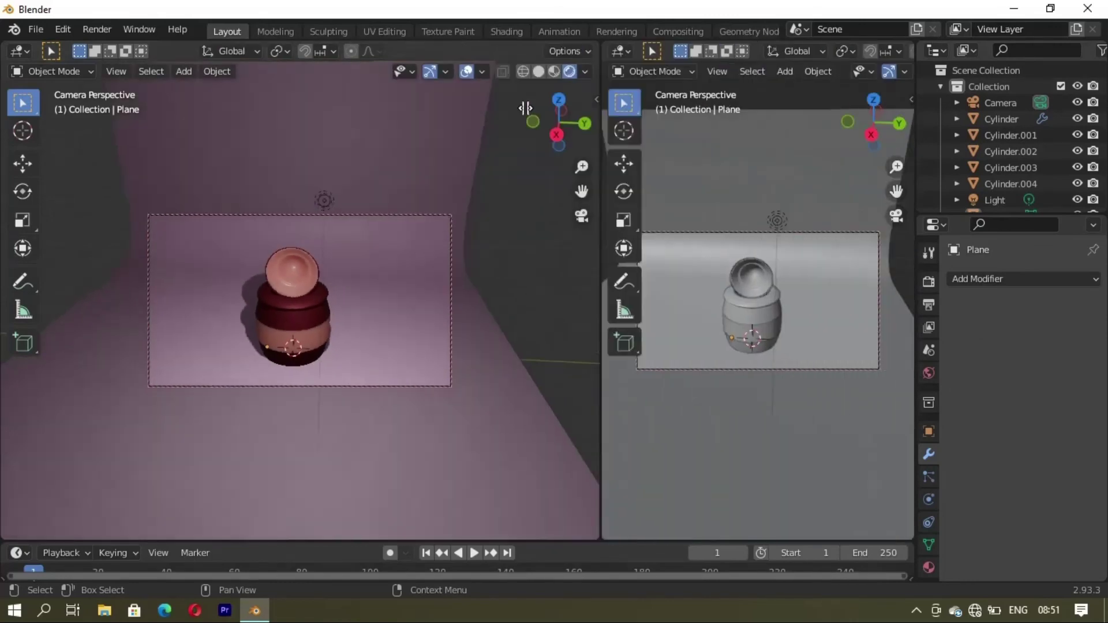
# Step: Split the viewport, with the right view in Rendered shading and the left one widened
pyautogui.moveTo(912, 44); pyautogui.dragTo(432, 81)
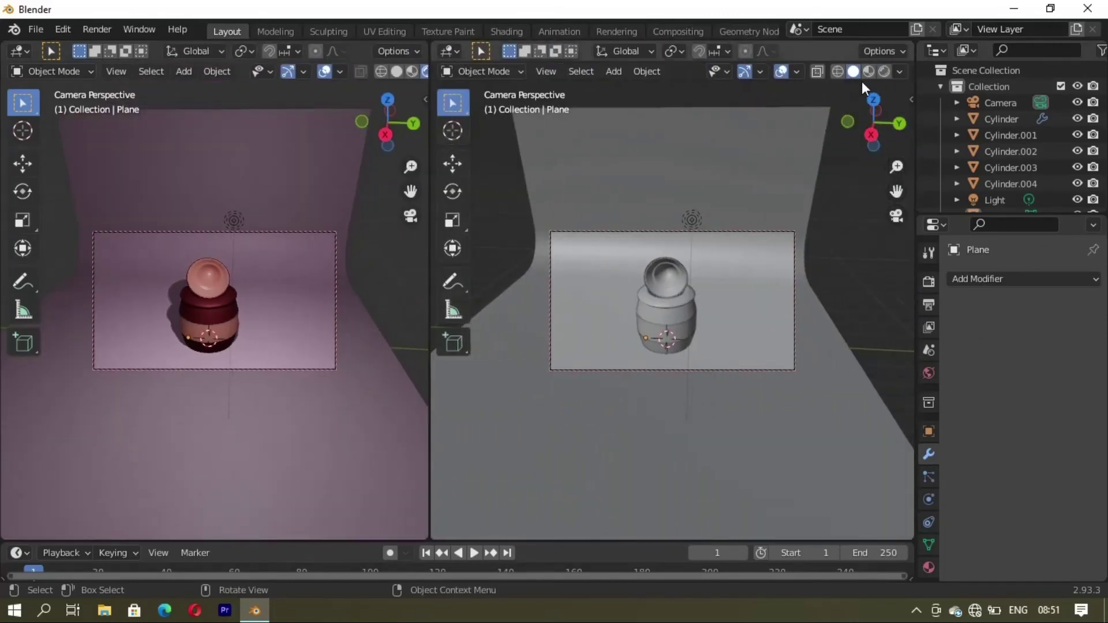
pyautogui.click(883, 71)
pyautogui.moveTo(428, 356); pyautogui.dragTo(577, 353)
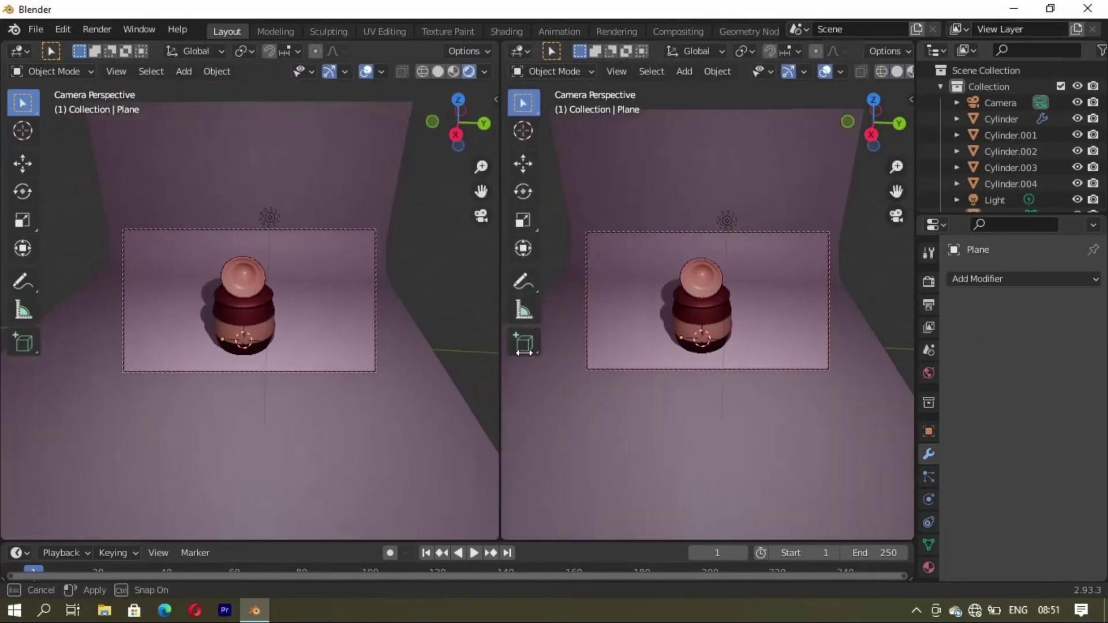
pyautogui.press('t')
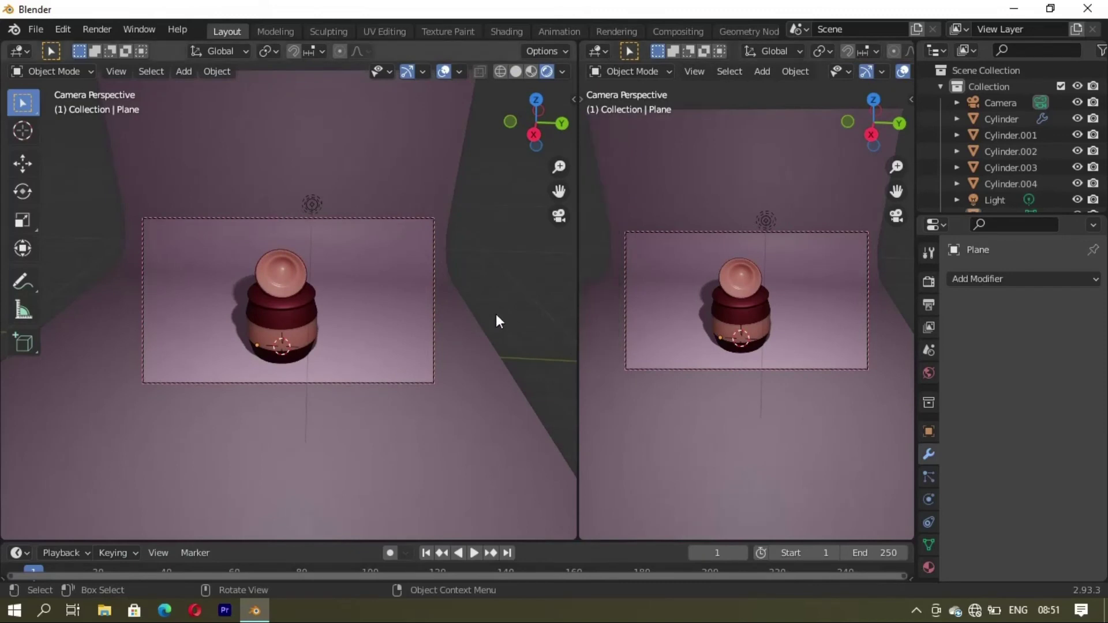
pyautogui.moveTo(431, 316)
pyautogui.mouseDown(button='middle')
pyautogui.moveTo(365, 315)
pyautogui.moveTo(440, 371)
pyautogui.moveTo(465, 366)
pyautogui.moveTo(450, 372)
pyautogui.moveTo(382, 244)
pyautogui.mouseUp(button='middle')
# Step: Duplicate the light twice, placing each copy along the X axis around the jar
pyautogui.click(380, 224)
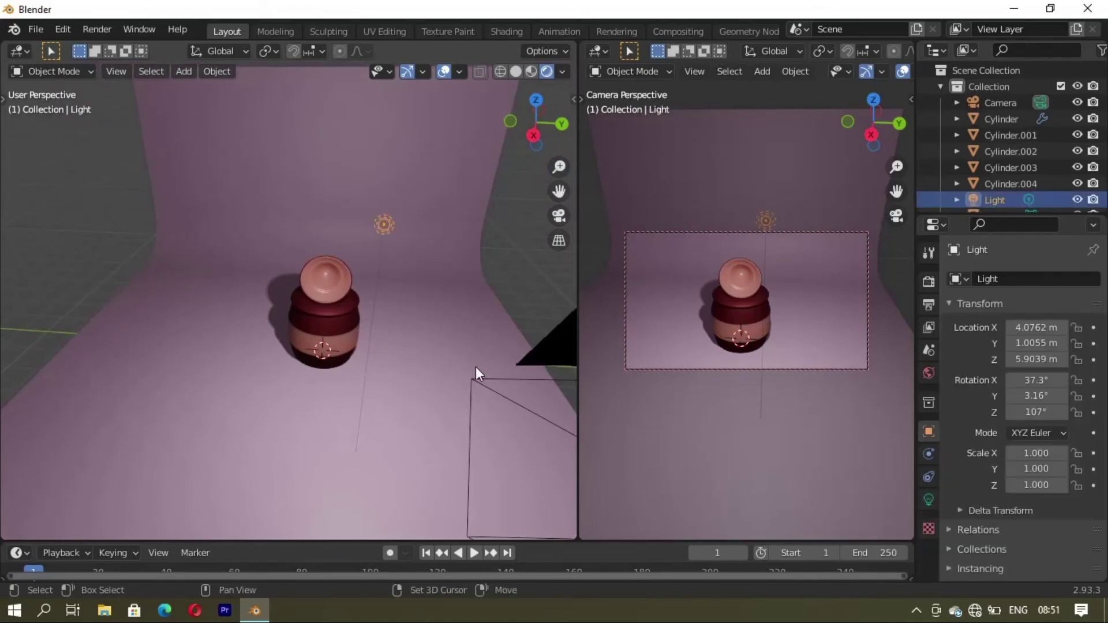
pyautogui.hotkey('shift', 'd')
pyautogui.press('x')
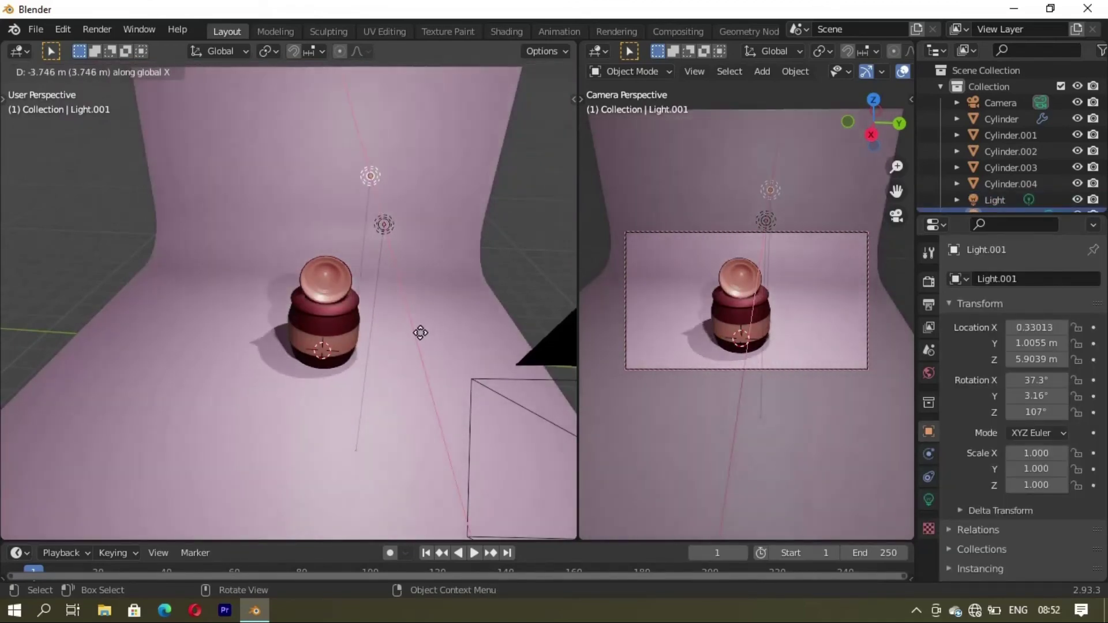
pyautogui.click(421, 335)
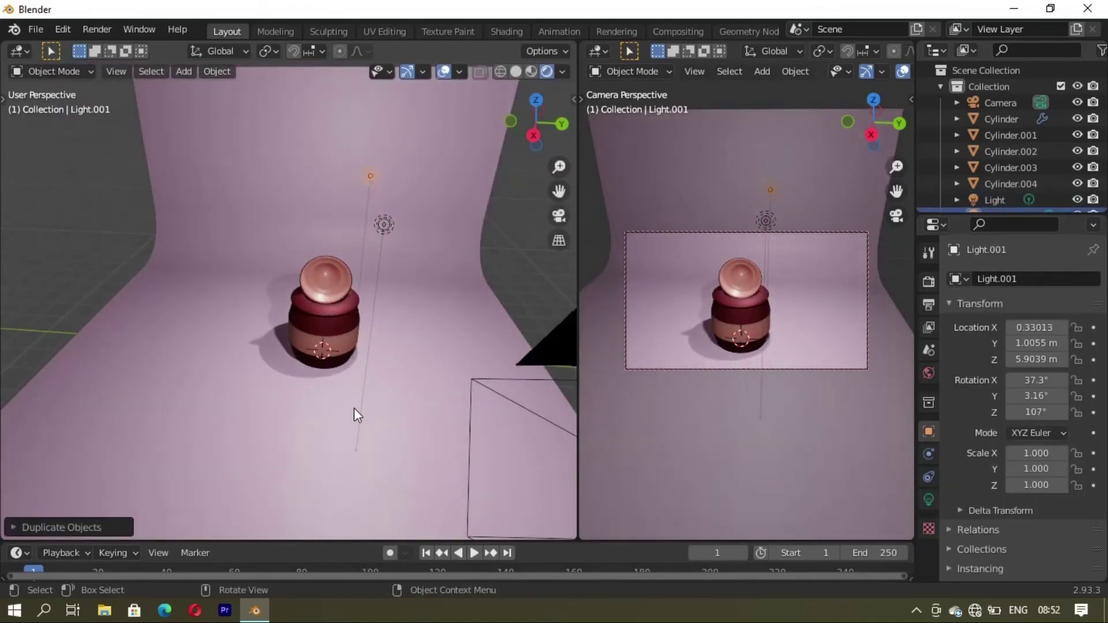
pyautogui.moveTo(354, 407); pyautogui.dragTo(372, 406, button='middle')
pyautogui.hotkey('shift', 'd')
pyautogui.press('x')
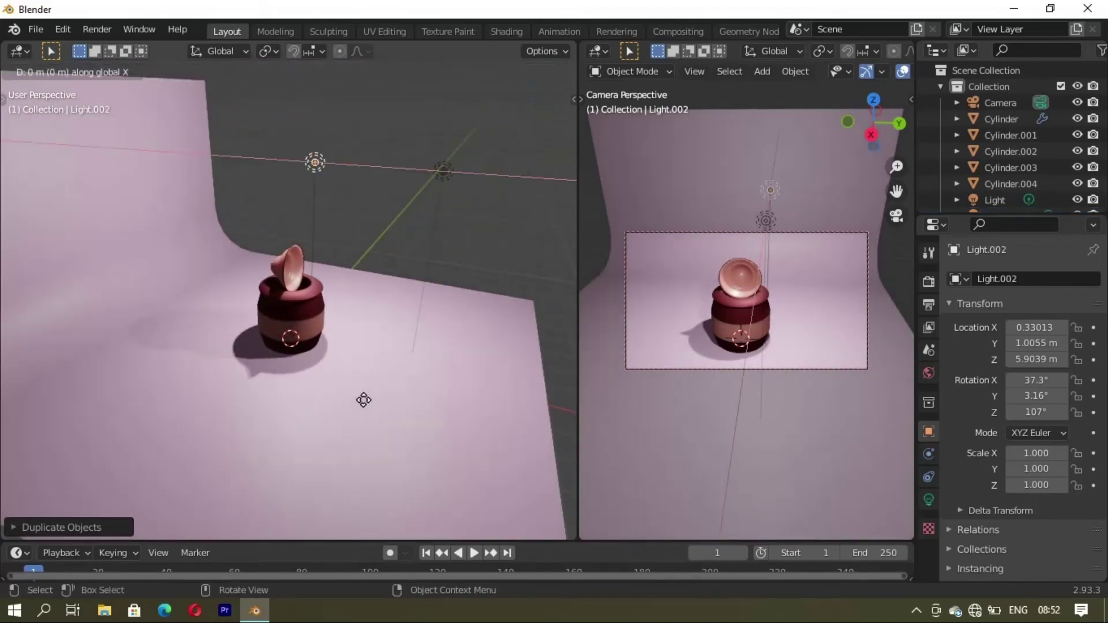
pyautogui.click(321, 509)
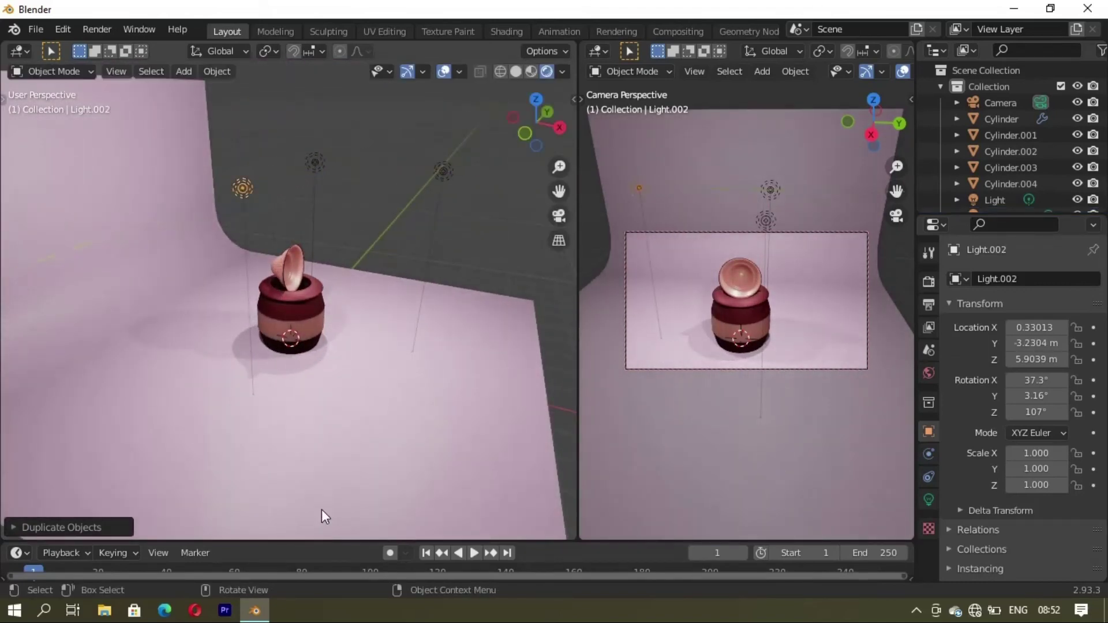
# Step: Lower the third light, Light.002, along Z to 4.1135 m near the jar
pyautogui.press('g')
pyautogui.press('z')
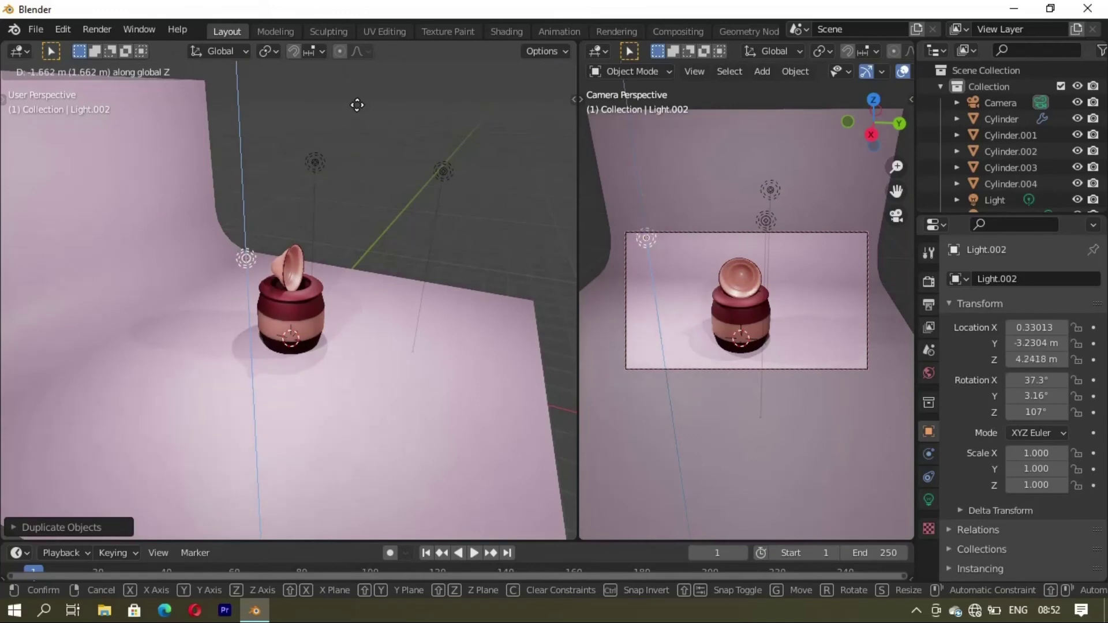
pyautogui.click(358, 115)
pyautogui.moveTo(358, 115)
pyautogui.mouseDown(button='middle')
pyautogui.moveTo(298, 299)
pyautogui.moveTo(351, 223)
pyautogui.moveTo(325, 210)
pyautogui.mouseUp(button='middle')
pyautogui.click(351, 174)
pyautogui.click(464, 137)
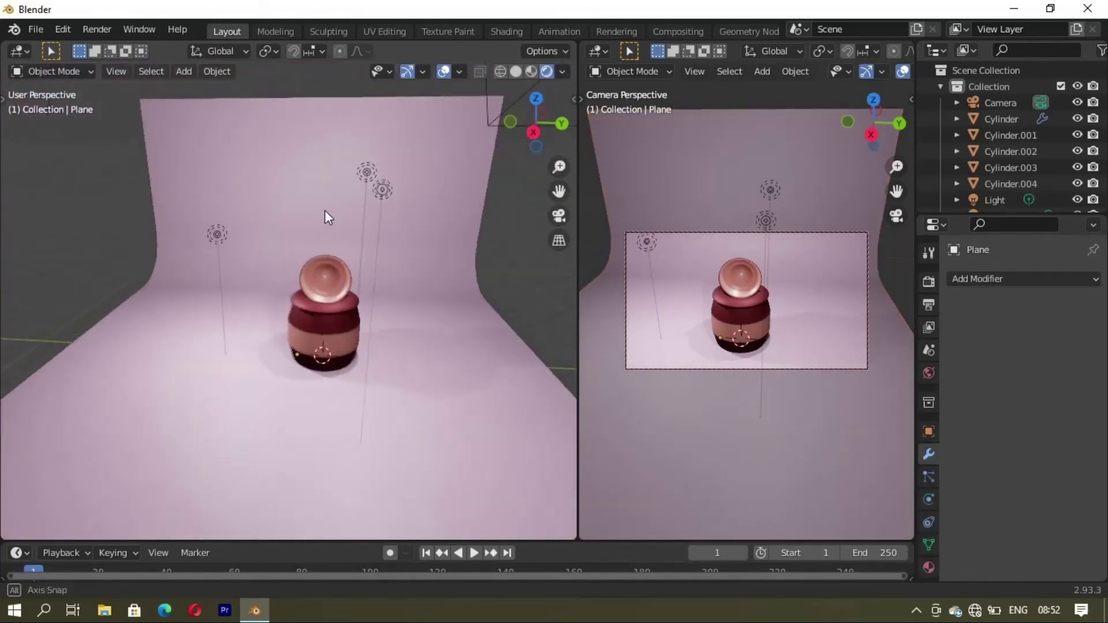
pyautogui.scroll(3, 337, 242)
pyautogui.moveTo(351, 271)
pyautogui.mouseDown(button='middle')
pyautogui.moveTo(510, 303)
pyautogui.moveTo(330, 307)
pyautogui.moveTo(407, 278)
pyautogui.moveTo(272, 324)
pyautogui.mouseUp(button='middle')
pyautogui.scroll(2, 273, 328)
pyautogui.moveTo(431, 311)
pyautogui.mouseDown(button='middle')
pyautogui.moveTo(409, 289)
pyautogui.moveTo(300, 329)
pyautogui.moveTo(231, 284)
pyautogui.mouseUp(button='middle')
pyautogui.scroll(-3, 392, 297)
pyautogui.scroll(-2, 373, 306)
# Step: Add an area light and raise it above the jar along Z
pyautogui.hotkey('shift', 'a')
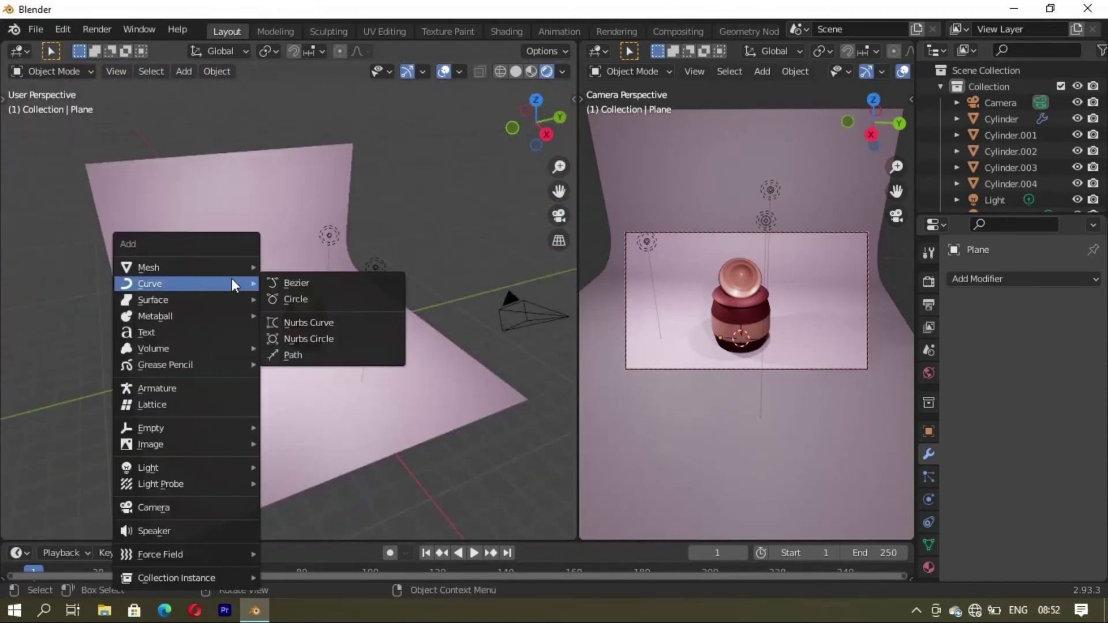
pyautogui.moveTo(148, 467)
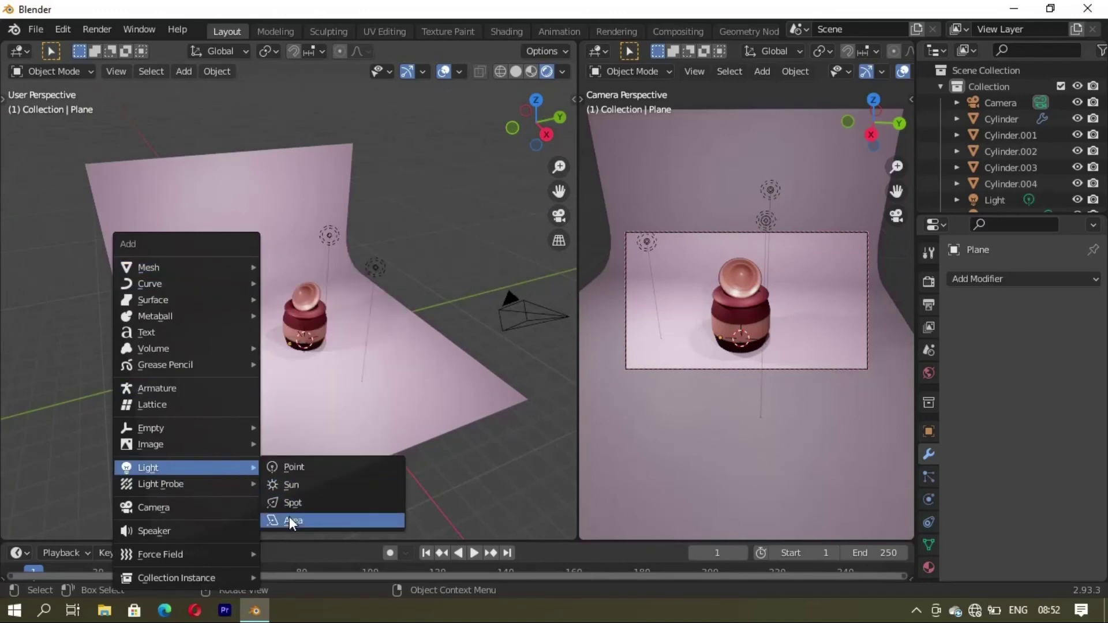
pyautogui.click(289, 517)
pyautogui.press('g')
pyautogui.press('z')
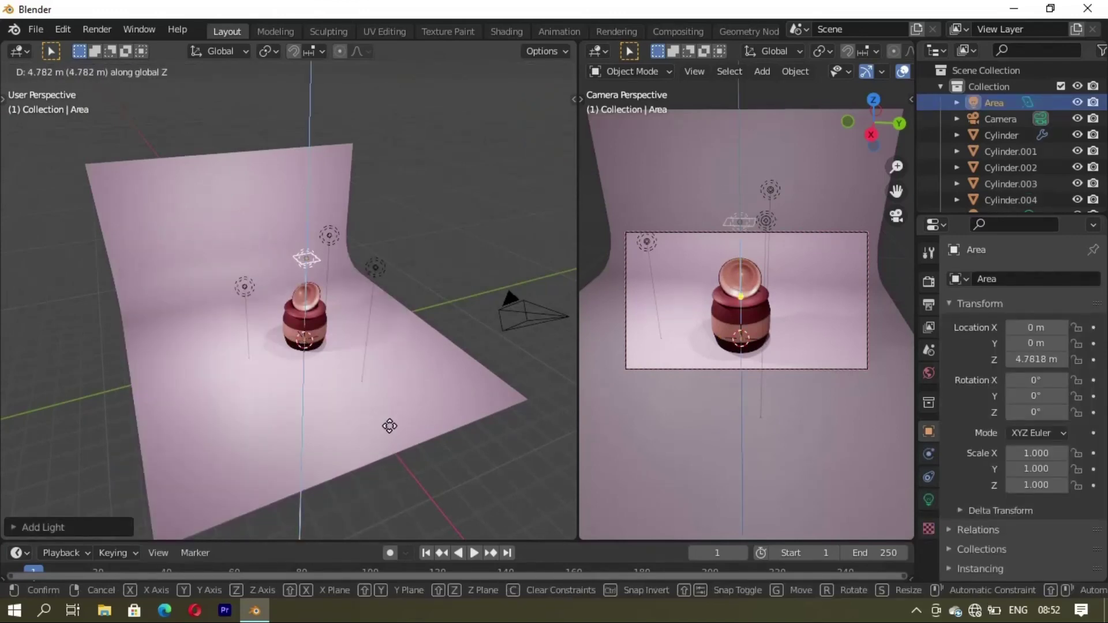
pyautogui.click(389, 418)
pyautogui.scroll(5, 347, 317)
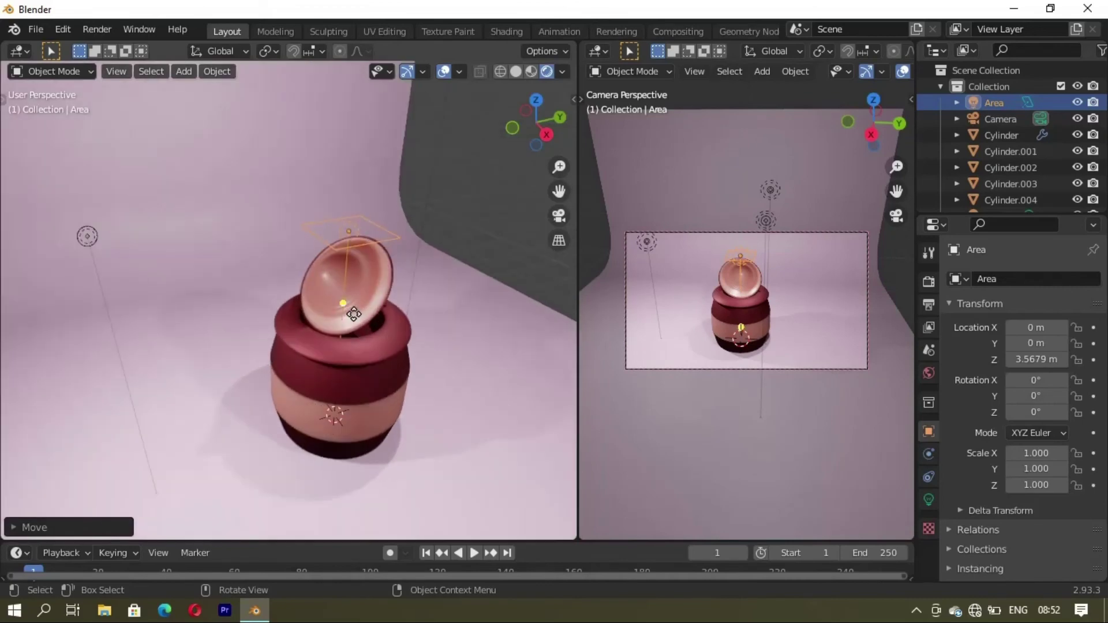
pyautogui.moveTo(349, 309)
pyautogui.mouseDown(button='middle')
pyautogui.moveTo(330, 285)
pyautogui.moveTo(388, 305)
pyautogui.moveTo(410, 336)
pyautogui.mouseUp(button='middle')
pyautogui.scroll(2, 411, 335)
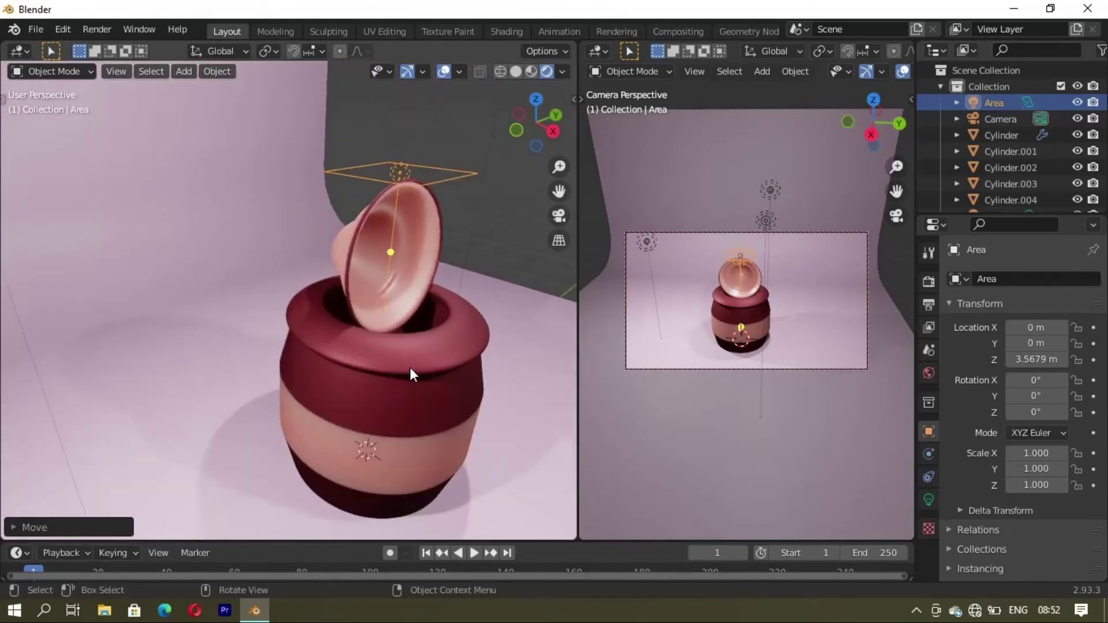
pyautogui.press('g')
pyautogui.press('z')
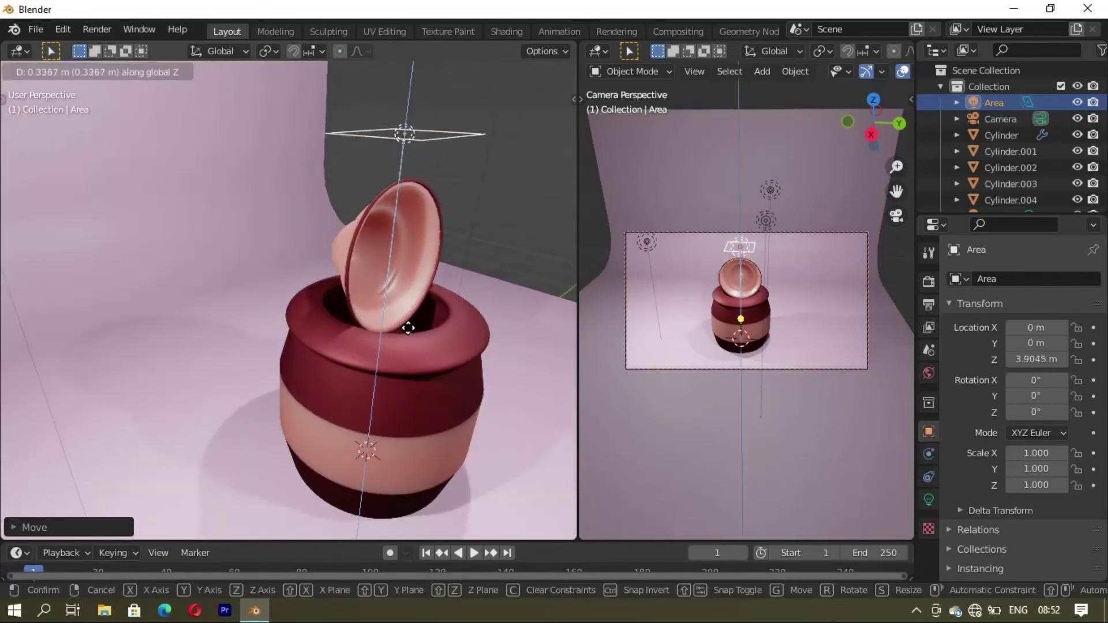
pyautogui.click(407, 327)
# Step: Shift the area light sideways along X and fine-tune its height
pyautogui.scroll(-4, 398, 346)
pyautogui.moveTo(388, 355)
pyautogui.mouseDown(button='middle')
pyautogui.moveTo(390, 375)
pyautogui.moveTo(407, 375)
pyautogui.mouseUp(button='middle')
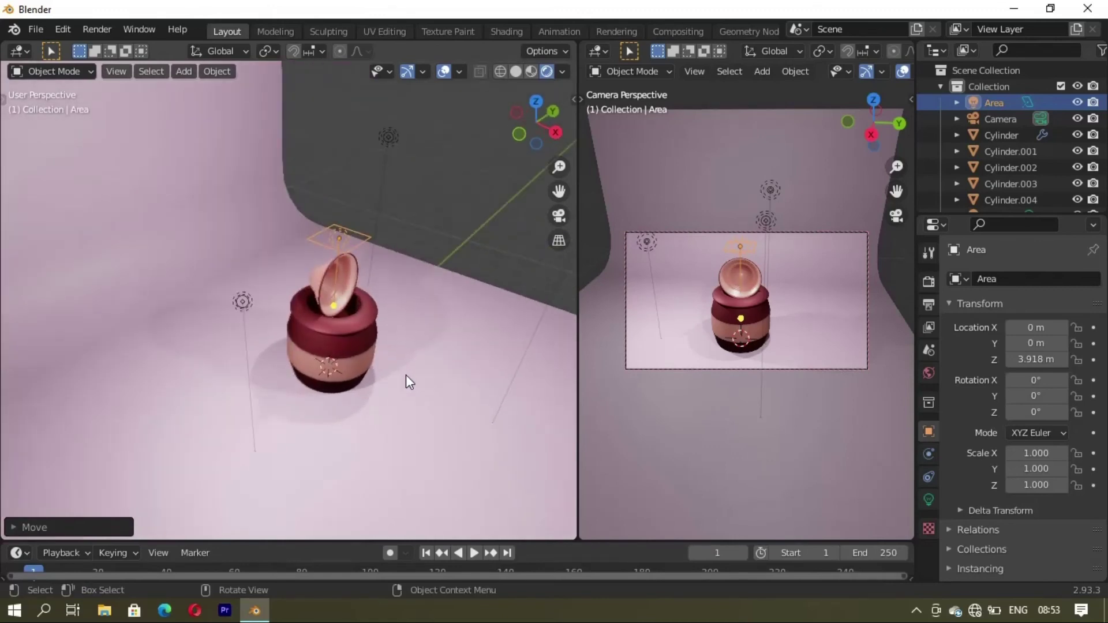
pyautogui.press('g')
pyautogui.press('x')
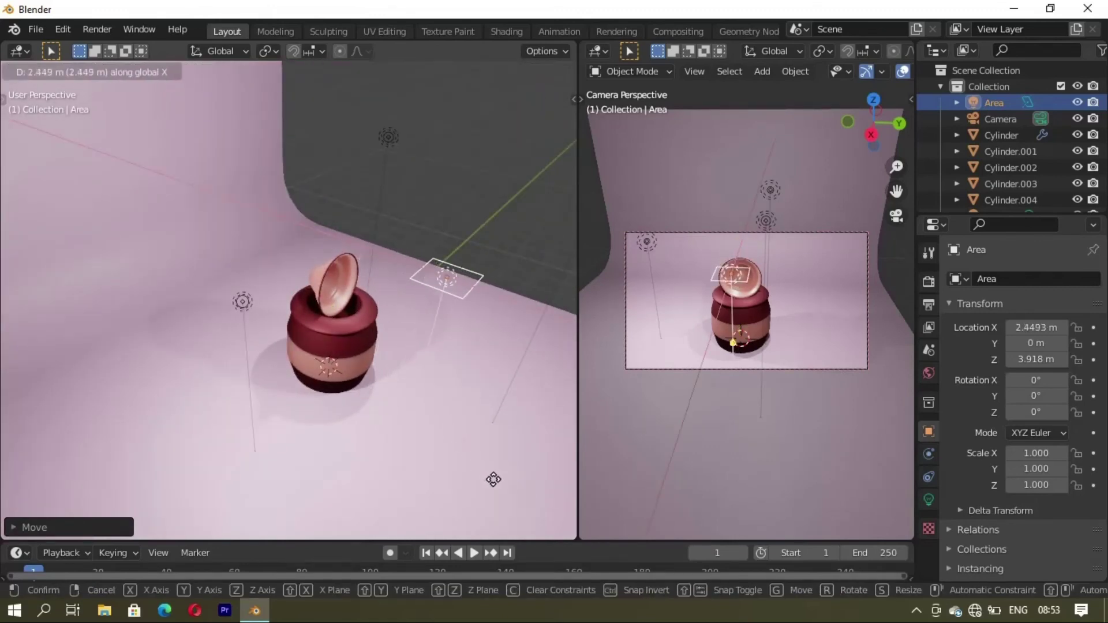
pyautogui.click(493, 479)
pyautogui.press('g')
pyautogui.press('z')
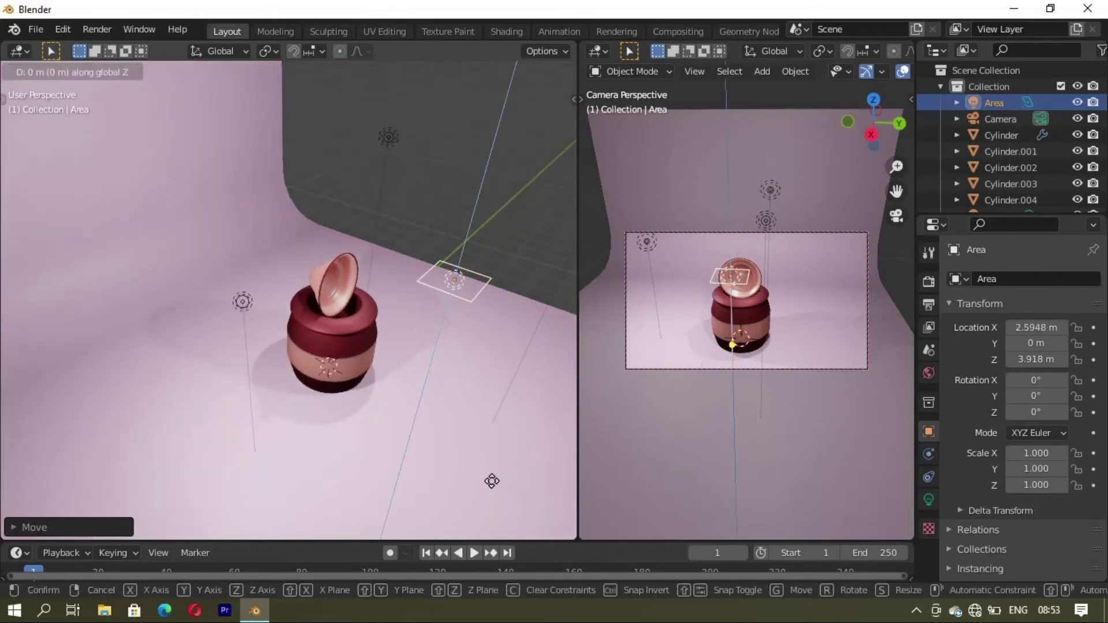
pyautogui.click(473, 468)
# Step: Tilt the area light about 43.6° around the Y axis
pyautogui.press('r')
pyautogui.press('x')
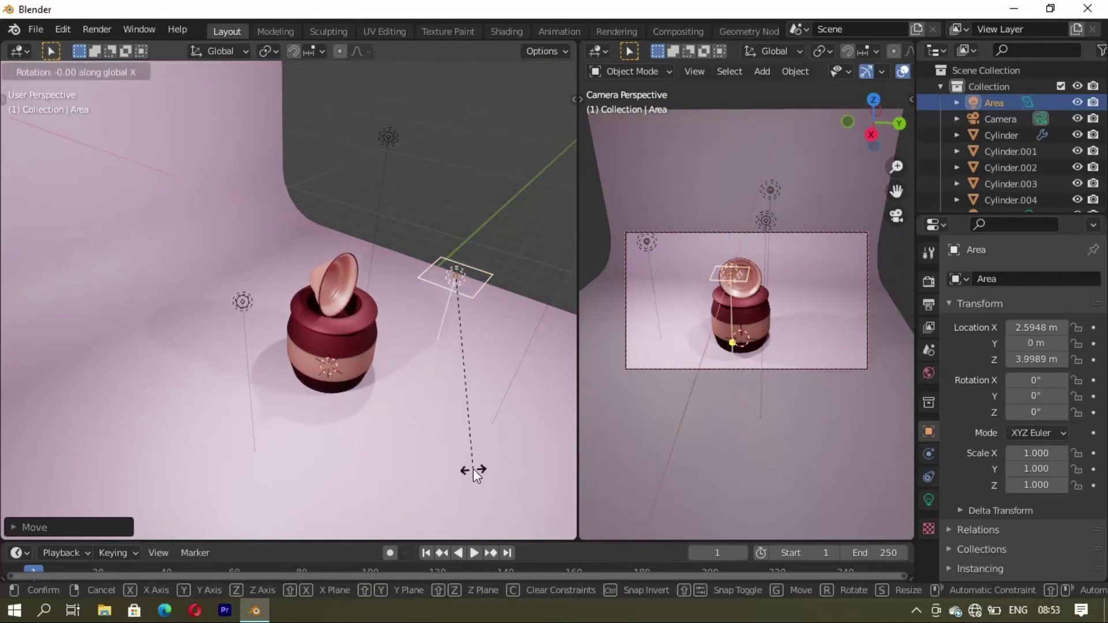
pyautogui.press('y')
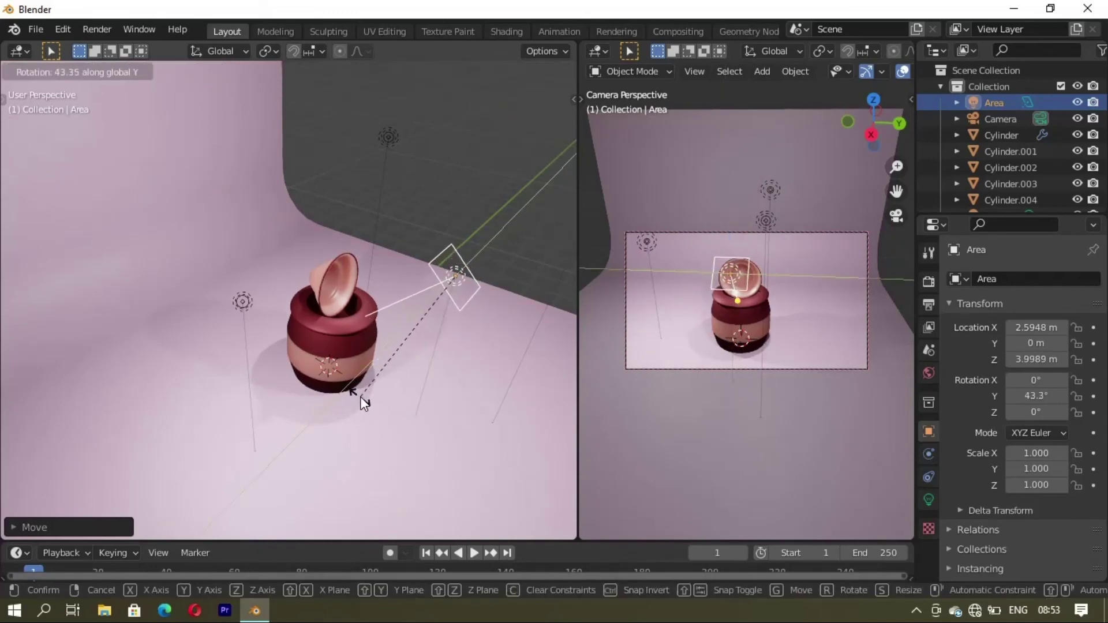
pyautogui.click(359, 397)
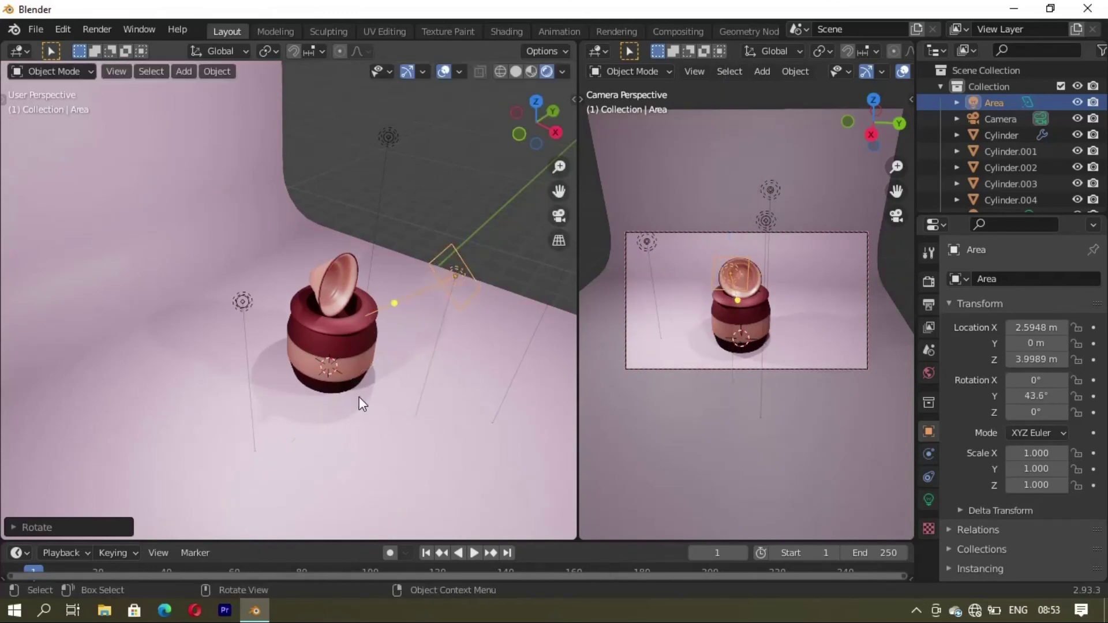
# Step: Set the area light's colour to a dark red
pyautogui.click(929, 499)
pyautogui.click(1044, 368)
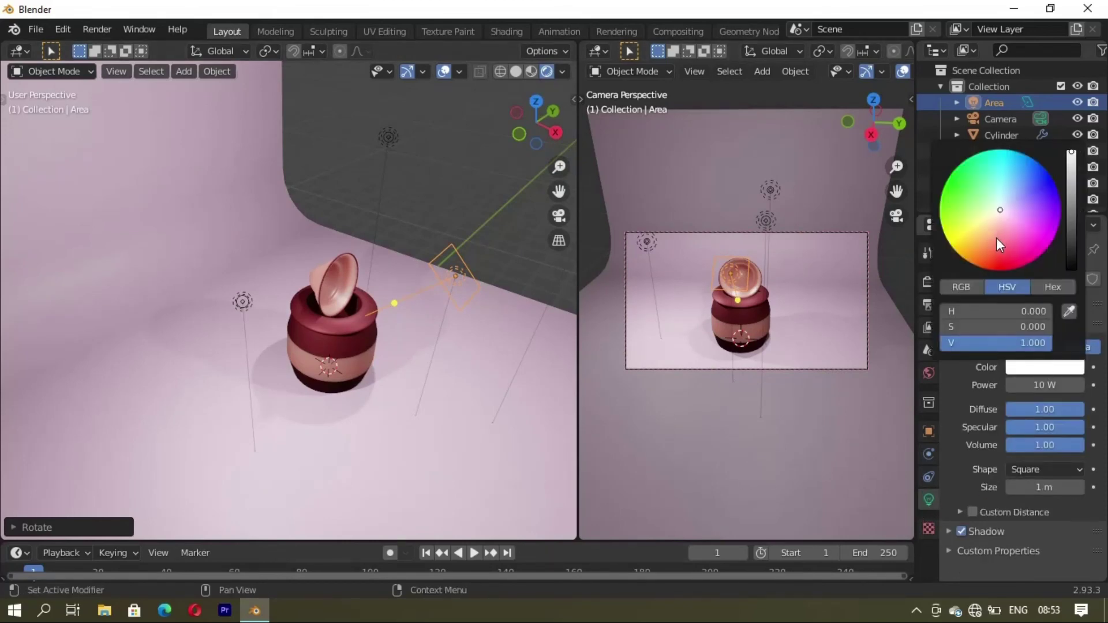
pyautogui.click(999, 232)
pyautogui.click(997, 242)
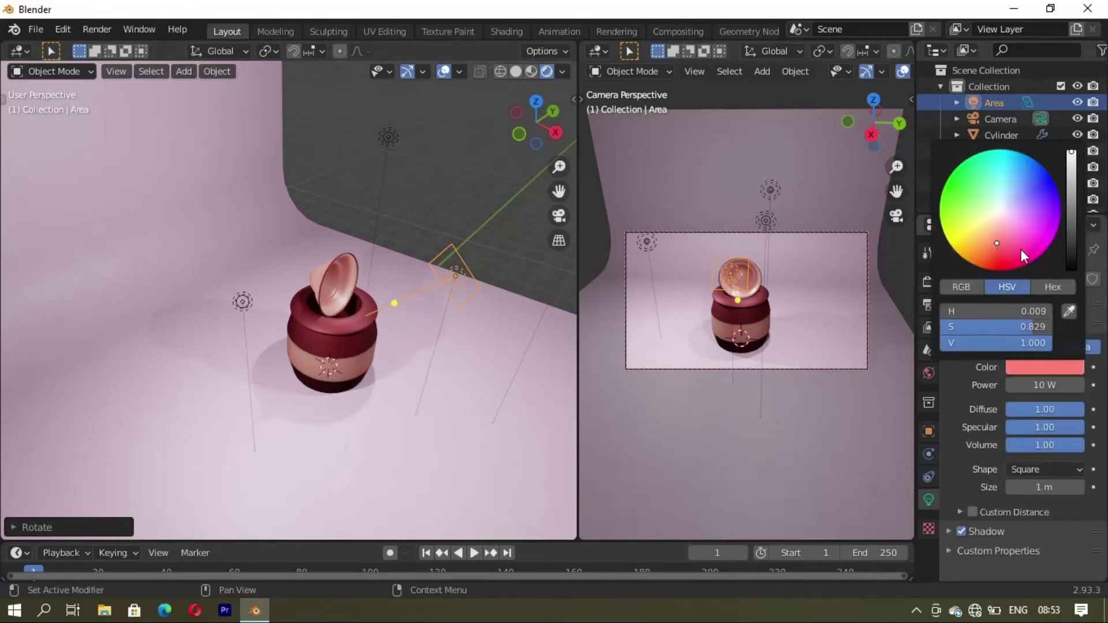
pyautogui.moveTo(1068, 191); pyautogui.dragTo(1071, 224)
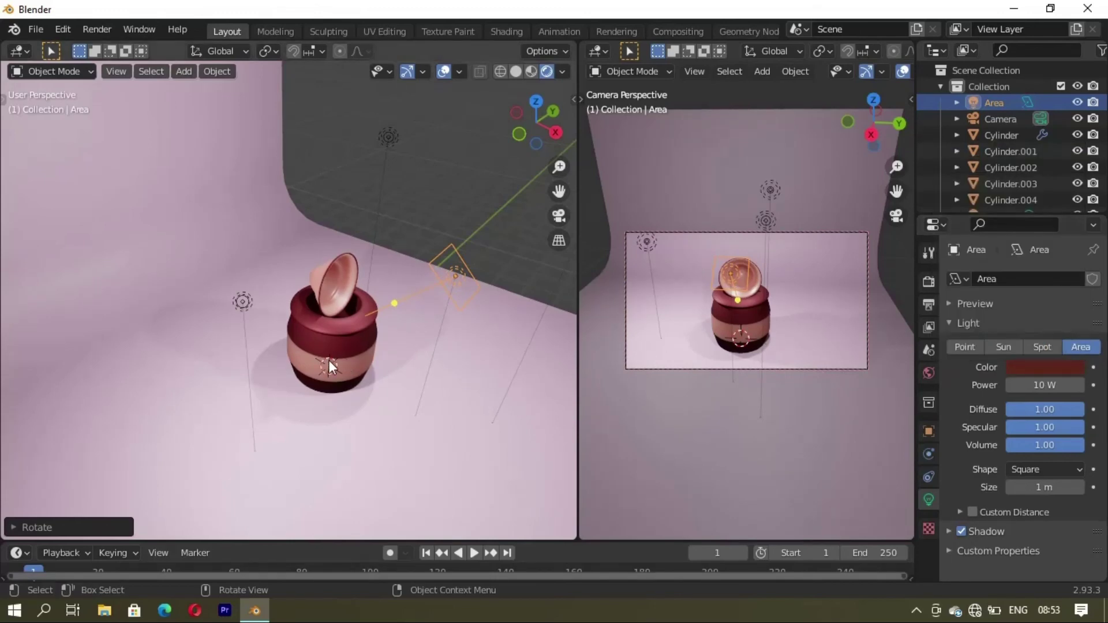
pyautogui.scroll(2, 328, 360)
pyautogui.moveTo(372, 337)
pyautogui.mouseDown(button='middle')
pyautogui.moveTo(345, 319)
pyautogui.moveTo(432, 341)
pyautogui.mouseUp(button='middle')
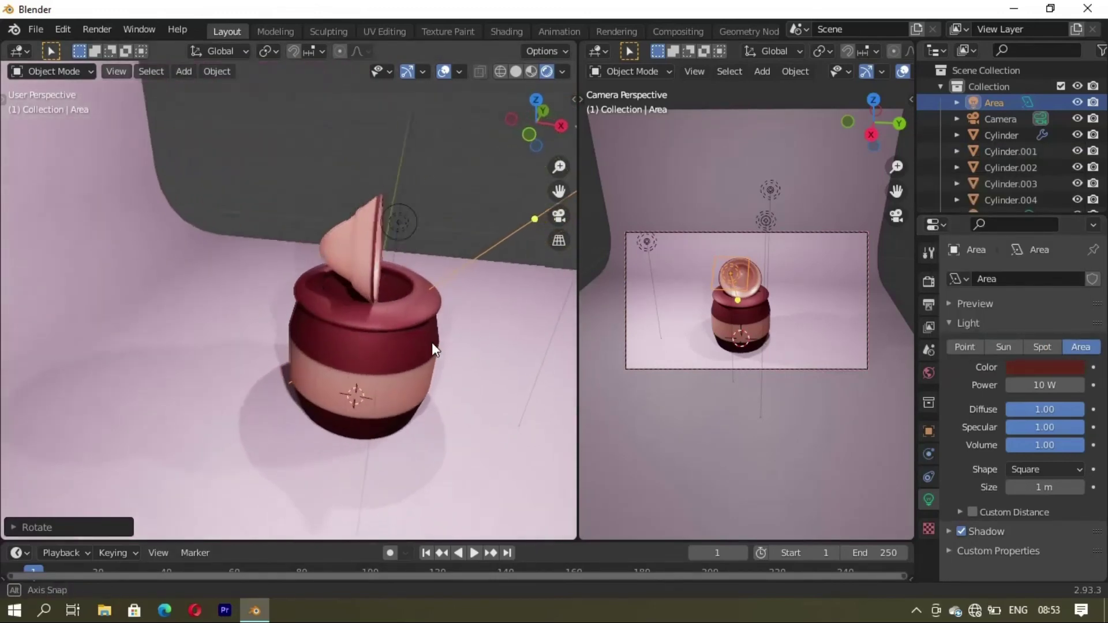
pyautogui.scroll(-3, 432, 341)
# Step: Duplicate the dark red area light and slide the copy along Y to the jar's other side
pyautogui.hotkey('shift', 'd')
pyautogui.press('x')
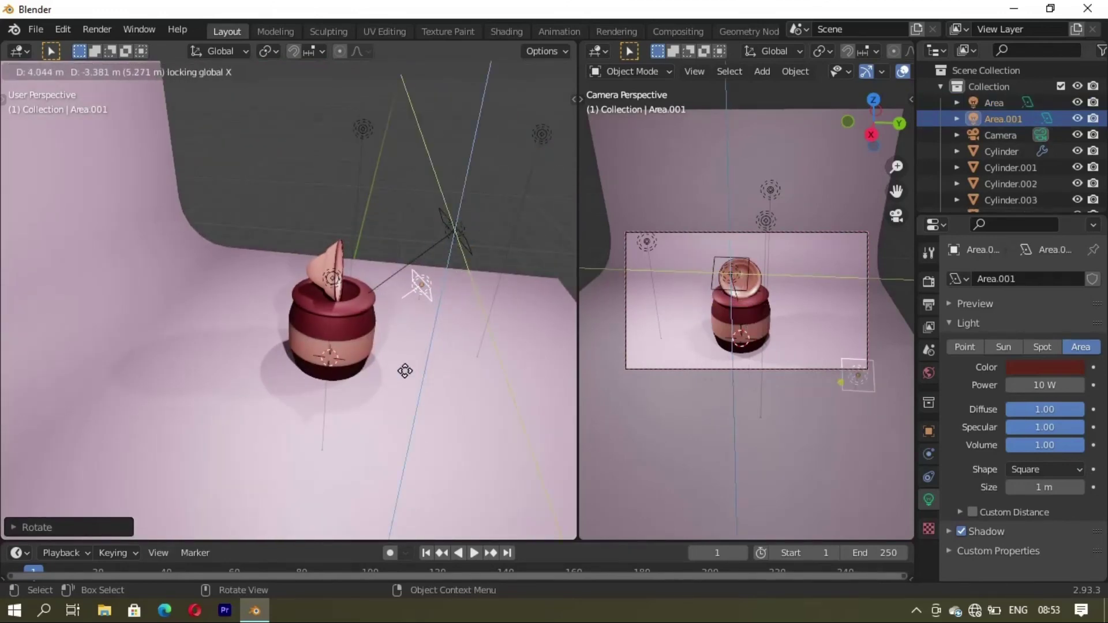
pyautogui.press('y')
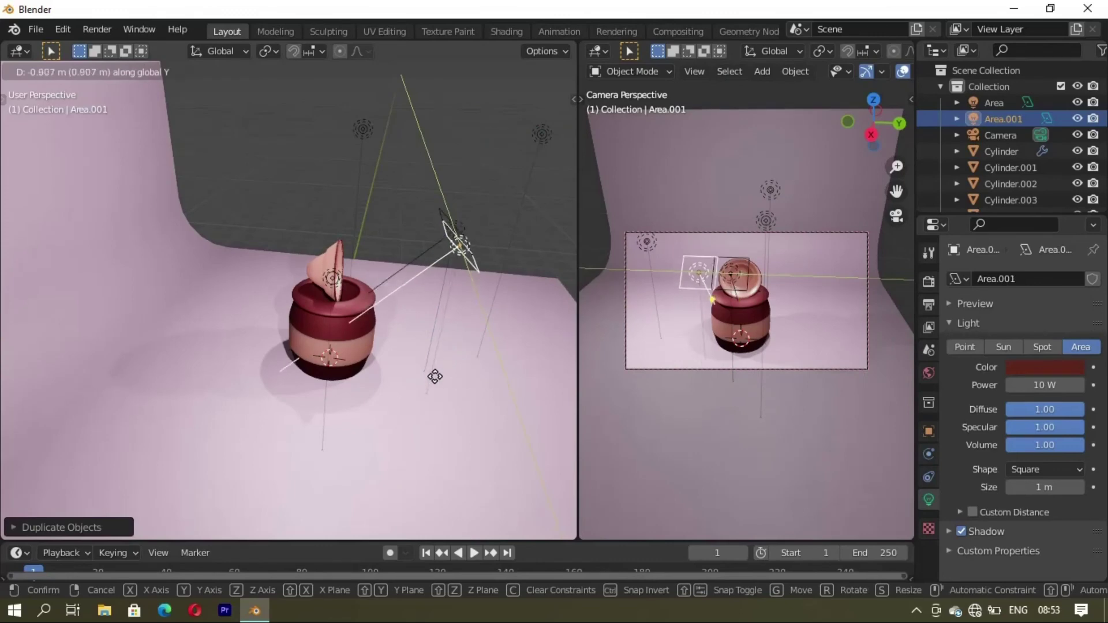
pyautogui.click(461, 379)
pyautogui.moveTo(462, 378); pyautogui.dragTo(284, 385, button='middle')
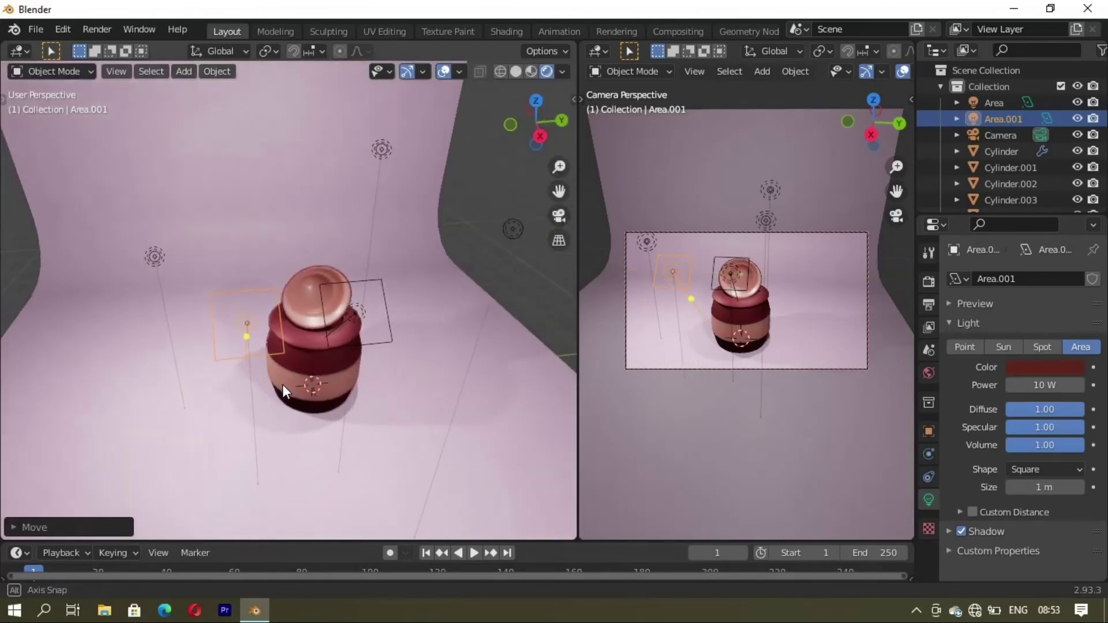
pyautogui.moveTo(354, 362)
pyautogui.mouseDown(button='middle')
pyautogui.moveTo(365, 348)
pyautogui.moveTo(327, 304)
pyautogui.mouseUp(button='middle')
pyautogui.scroll(2, 328, 303)
pyautogui.moveTo(263, 341)
pyautogui.mouseDown(button='middle')
pyautogui.moveTo(306, 369)
pyautogui.moveTo(344, 314)
pyautogui.mouseUp(button='middle')
# Step: Move a point light along X, then adjust its height along Z
pyautogui.click(329, 234)
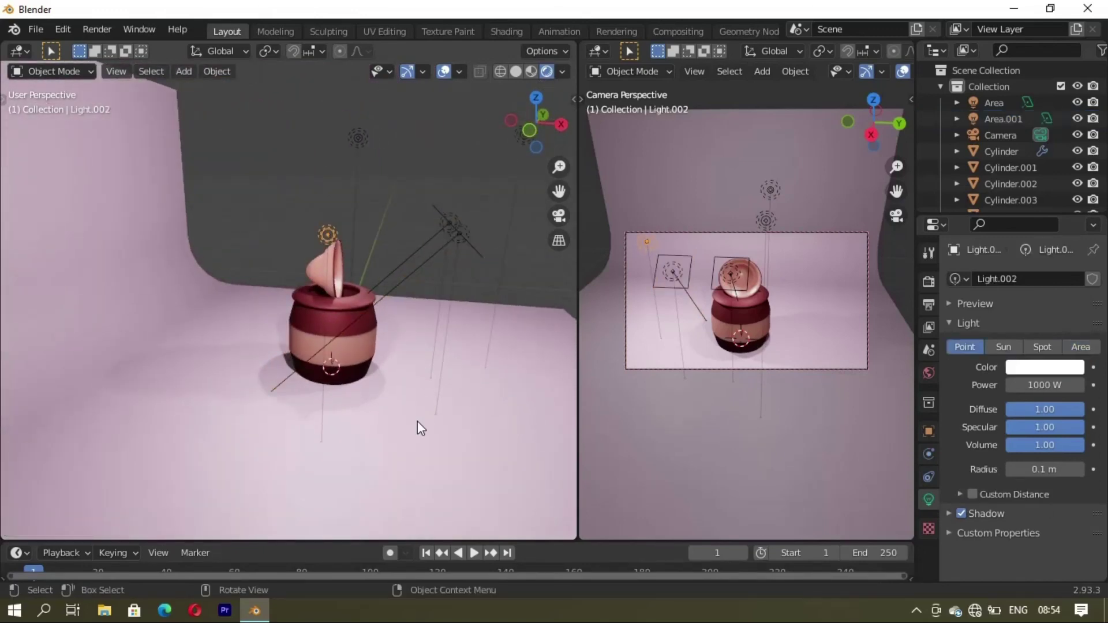
pyautogui.press('g')
pyautogui.press('x')
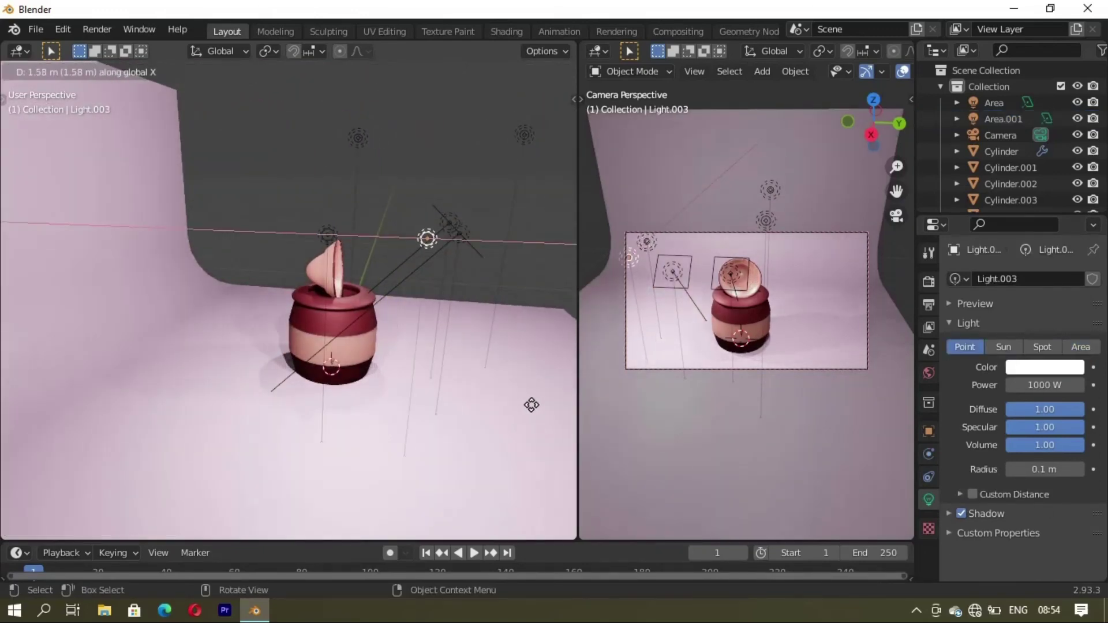
pyautogui.click(538, 399)
pyautogui.press('g')
pyautogui.press('z')
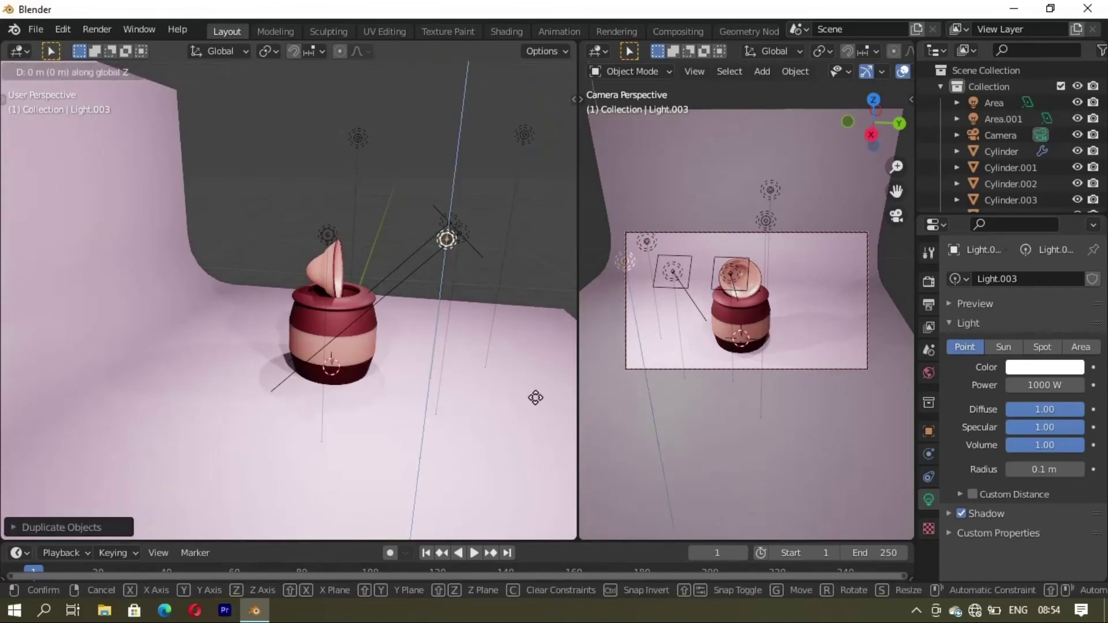
pyautogui.click(536, 448)
pyautogui.moveTo(483, 415)
pyautogui.mouseDown(button='middle')
pyautogui.moveTo(283, 423)
pyautogui.moveTo(296, 416)
pyautogui.mouseUp(button='middle')
# Step: Duplicate the new point light and start moving the copy along X
pyautogui.hotkey('shift', 'd')
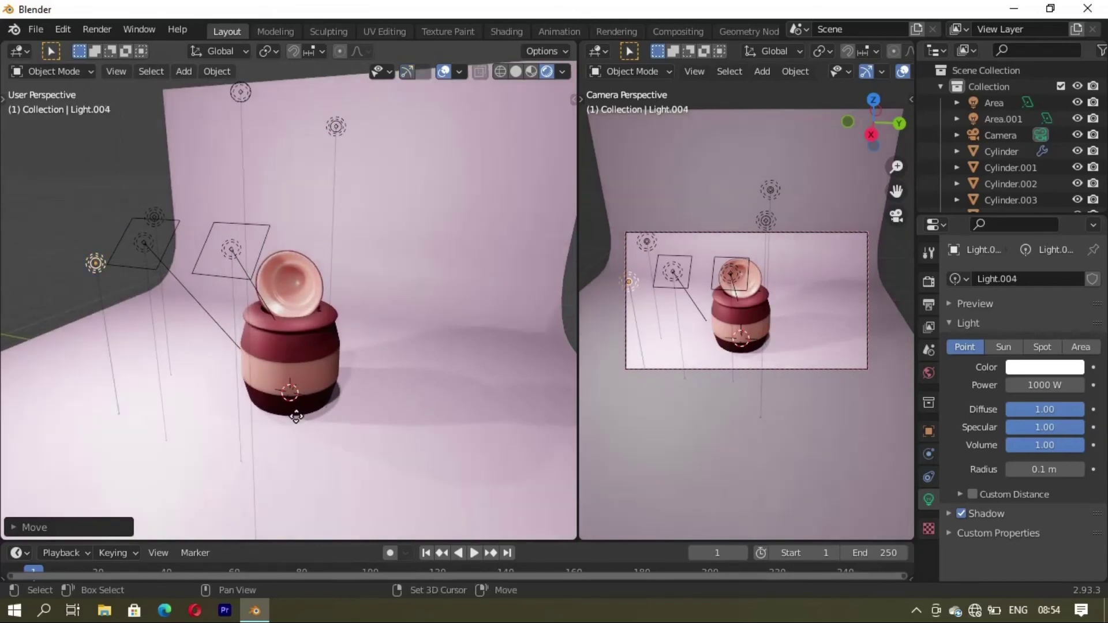
pyautogui.press('x')
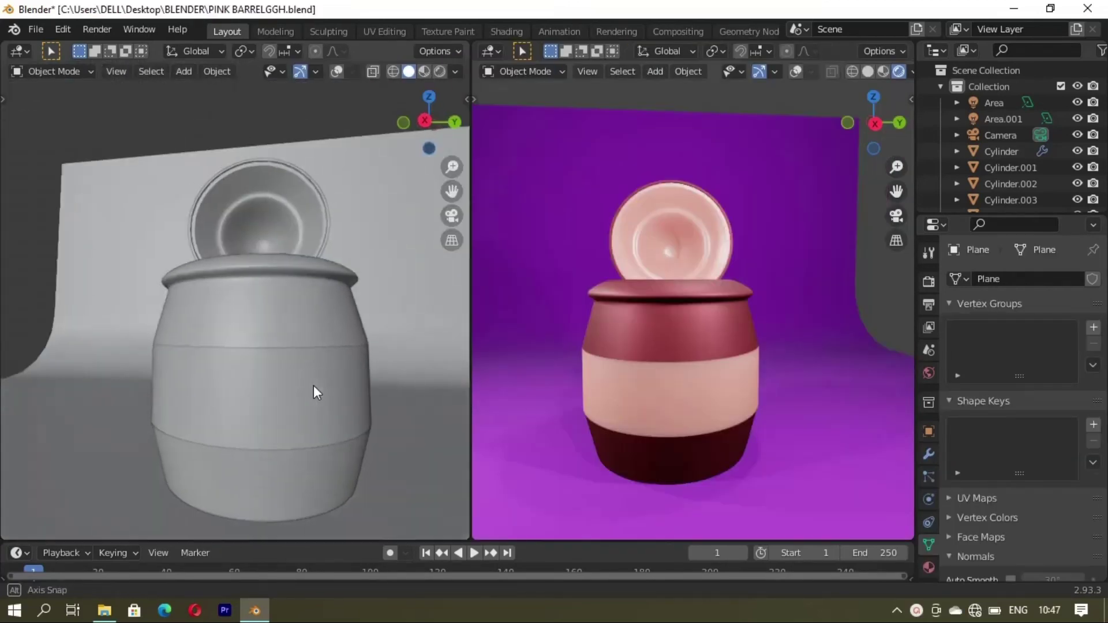
pyautogui.moveTo(313, 386)
pyautogui.mouseDown(button='middle')
pyautogui.moveTo(290, 421)
pyautogui.moveTo(240, 437)
pyautogui.moveTo(144, 427)
pyautogui.moveTo(381, 406)
pyautogui.moveTo(344, 448)
pyautogui.moveTo(369, 427)
pyautogui.mouseUp(button='middle')
pyautogui.scroll(-3, 337, 428)
pyautogui.scroll(-2, 338, 428)
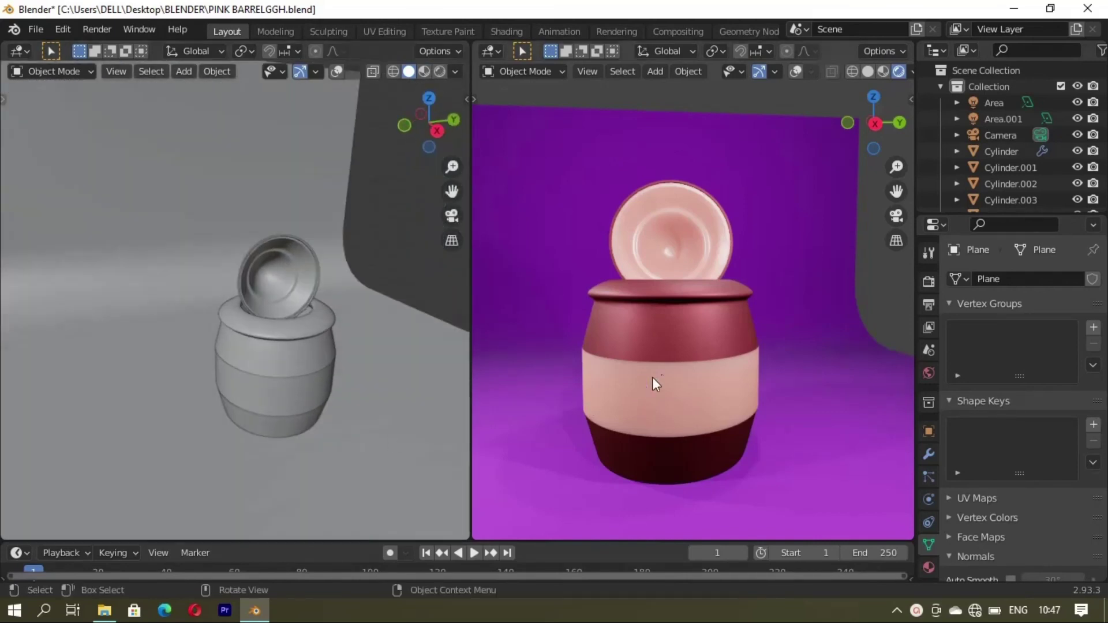
pyautogui.moveTo(614, 427)
pyautogui.mouseDown(button='middle')
pyautogui.moveTo(560, 423)
pyautogui.moveTo(483, 372)
pyautogui.moveTo(603, 395)
pyautogui.moveTo(858, 398)
pyautogui.moveTo(905, 383)
pyautogui.moveTo(645, 404)
pyautogui.moveTo(760, 396)
pyautogui.moveTo(815, 421)
pyautogui.moveTo(831, 412)
pyautogui.moveTo(830, 337)
pyautogui.moveTo(857, 331)
pyautogui.moveTo(887, 393)
pyautogui.moveTo(627, 397)
pyautogui.mouseUp(button='middle')
pyautogui.moveTo(742, 415)
pyautogui.mouseDown(button='middle')
pyautogui.moveTo(796, 395)
pyautogui.moveTo(597, 423)
pyautogui.moveTo(628, 438)
pyautogui.mouseUp(button='middle')
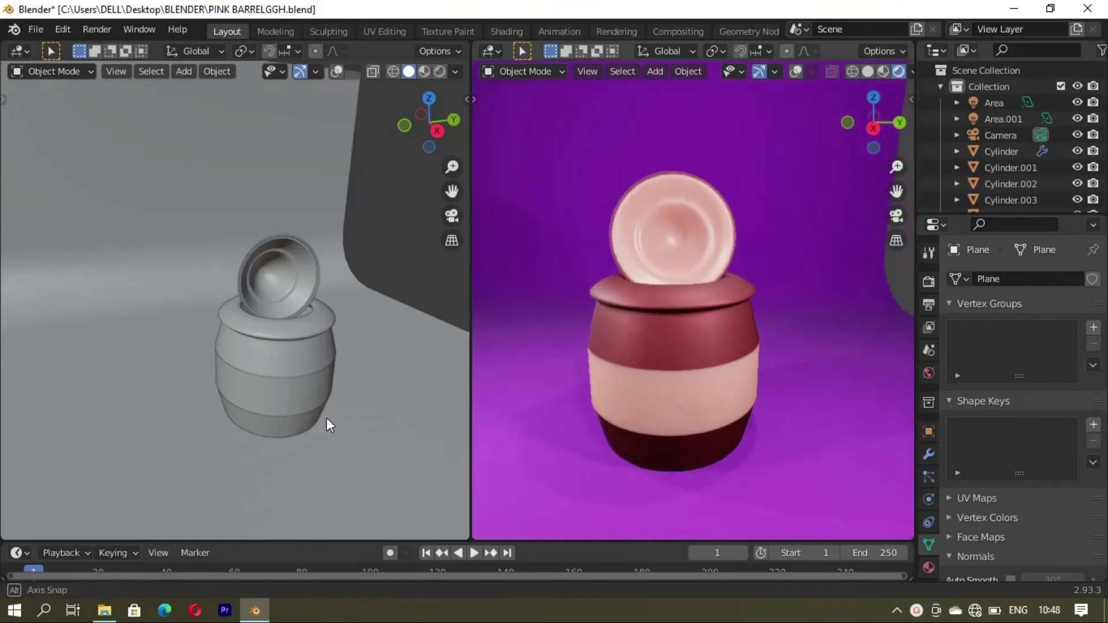
pyautogui.press('KP_3')
pyautogui.moveTo(262, 348)
pyautogui.mouseDown(button='middle')
pyautogui.moveTo(242, 372)
pyautogui.moveTo(294, 390)
pyautogui.moveTo(396, 389)
pyautogui.moveTo(257, 391)
pyautogui.moveTo(261, 402)
pyautogui.moveTo(211, 408)
pyautogui.mouseUp(button='middle')
pyautogui.scroll(3, 268, 375)
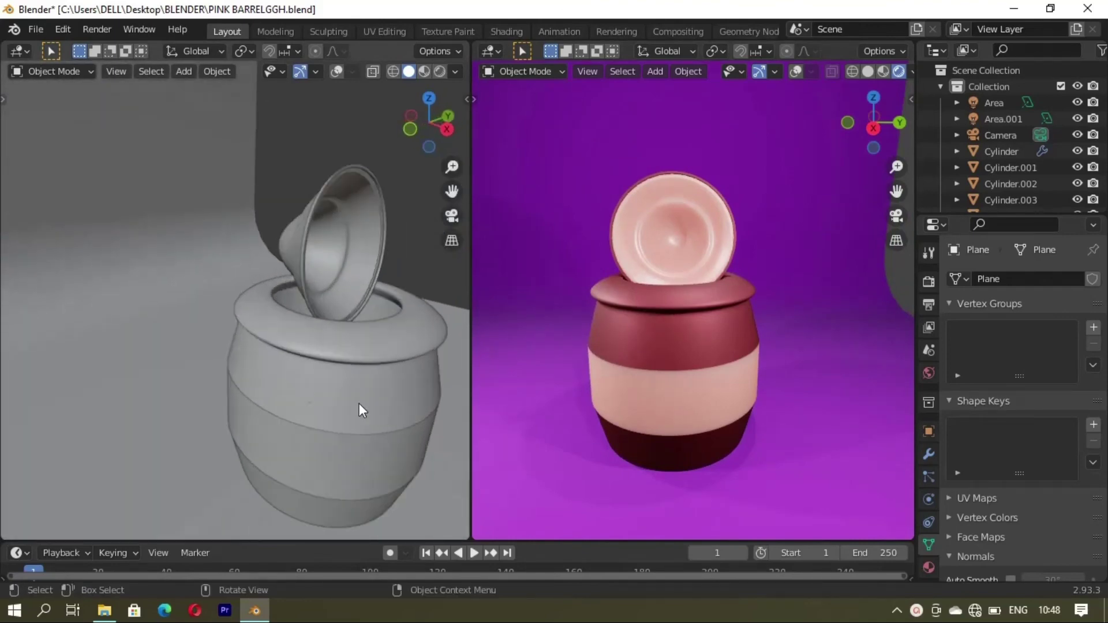
pyautogui.moveTo(375, 406)
pyautogui.mouseDown(button='middle')
pyautogui.moveTo(347, 381)
pyautogui.moveTo(280, 363)
pyautogui.moveTo(275, 374)
pyautogui.mouseUp(button='middle')
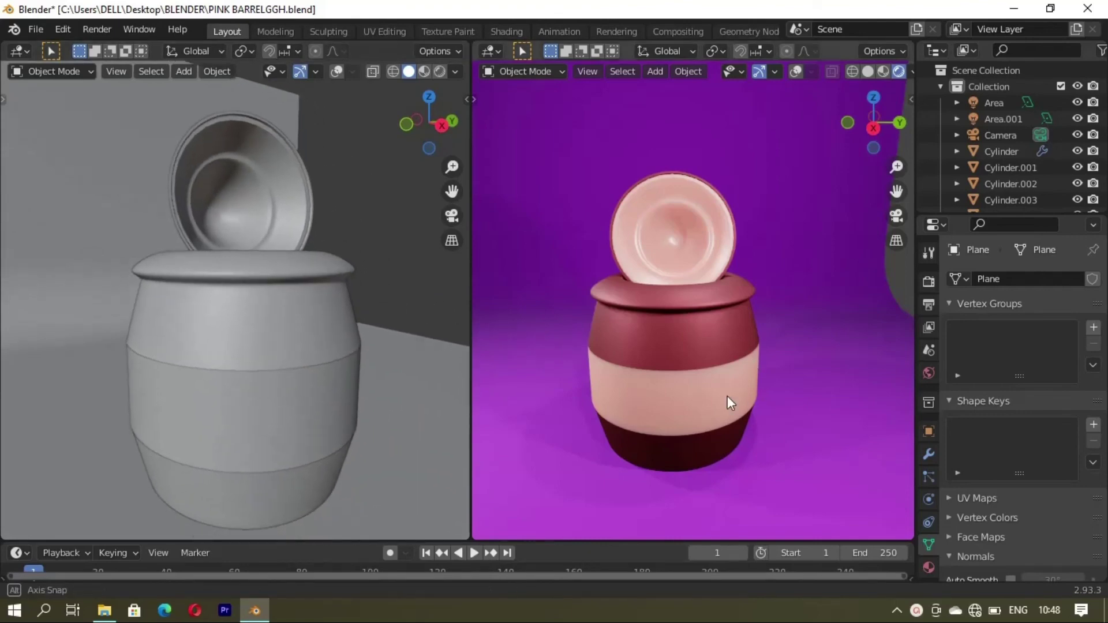
pyautogui.moveTo(727, 396)
pyautogui.mouseDown(button='middle')
pyautogui.moveTo(677, 387)
pyautogui.moveTo(707, 344)
pyautogui.mouseUp(button='middle')
pyautogui.scroll(2, 705, 370)
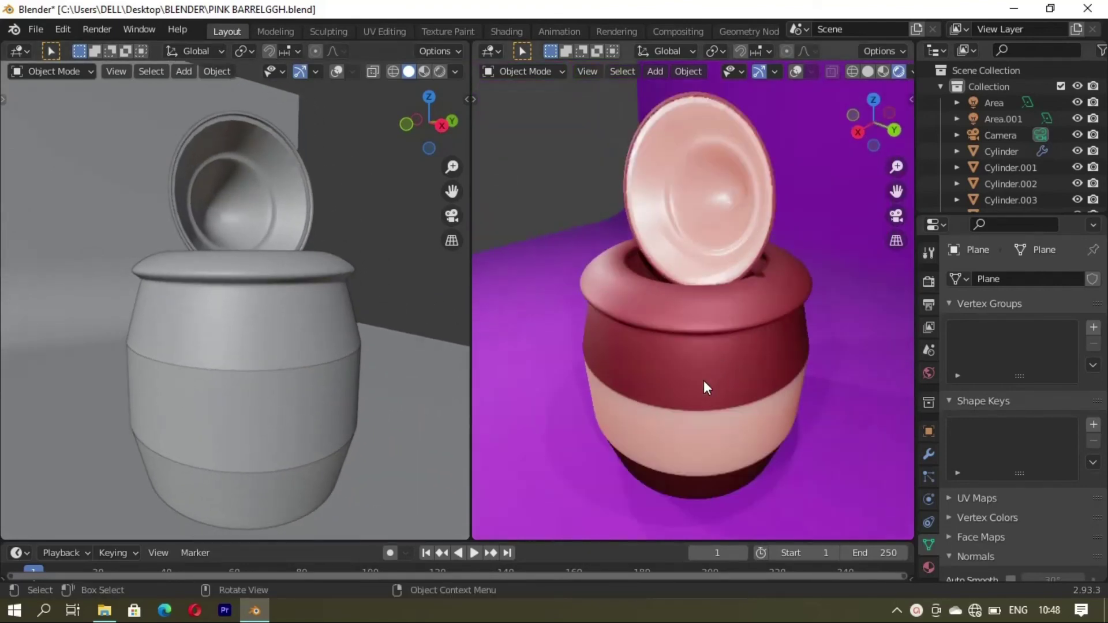
pyautogui.keyDown('shift'); pyautogui.scroll(-1, 708, 353); pyautogui.keyUp('shift')
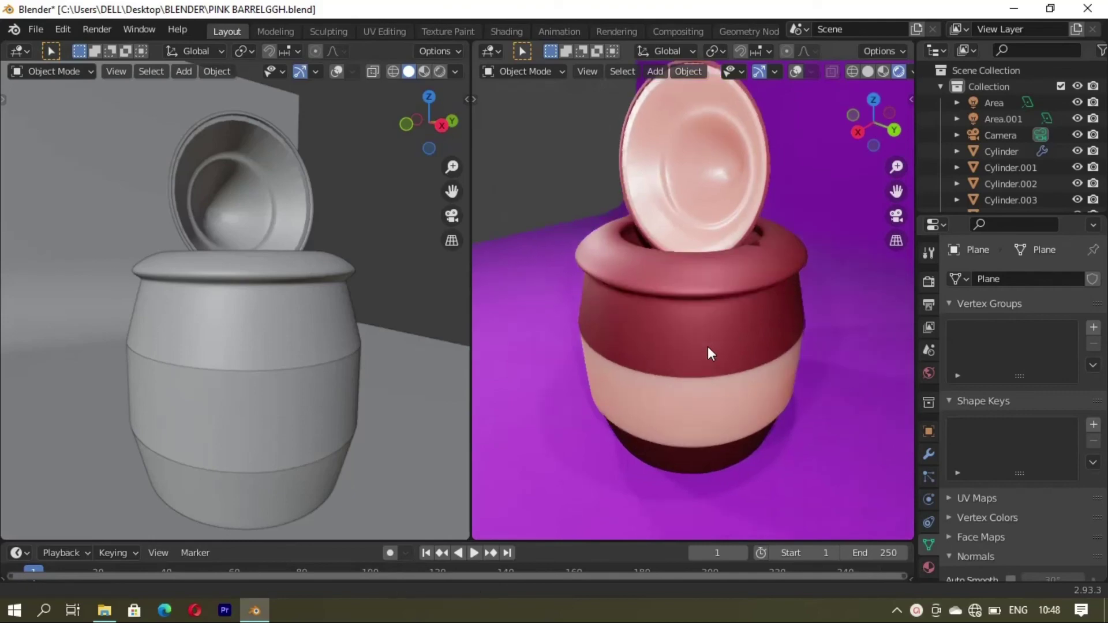
pyautogui.keyDown('shift'); pyautogui.scroll(-1, 709, 358); pyautogui.keyUp('shift')
pyautogui.moveTo(763, 380)
pyautogui.mouseDown(button='middle')
pyautogui.moveTo(821, 379)
pyautogui.moveTo(816, 388)
pyautogui.moveTo(718, 365)
pyautogui.moveTo(675, 316)
pyautogui.moveTo(686, 329)
pyautogui.moveTo(787, 326)
pyautogui.moveTo(770, 331)
pyautogui.mouseUp(button='middle')
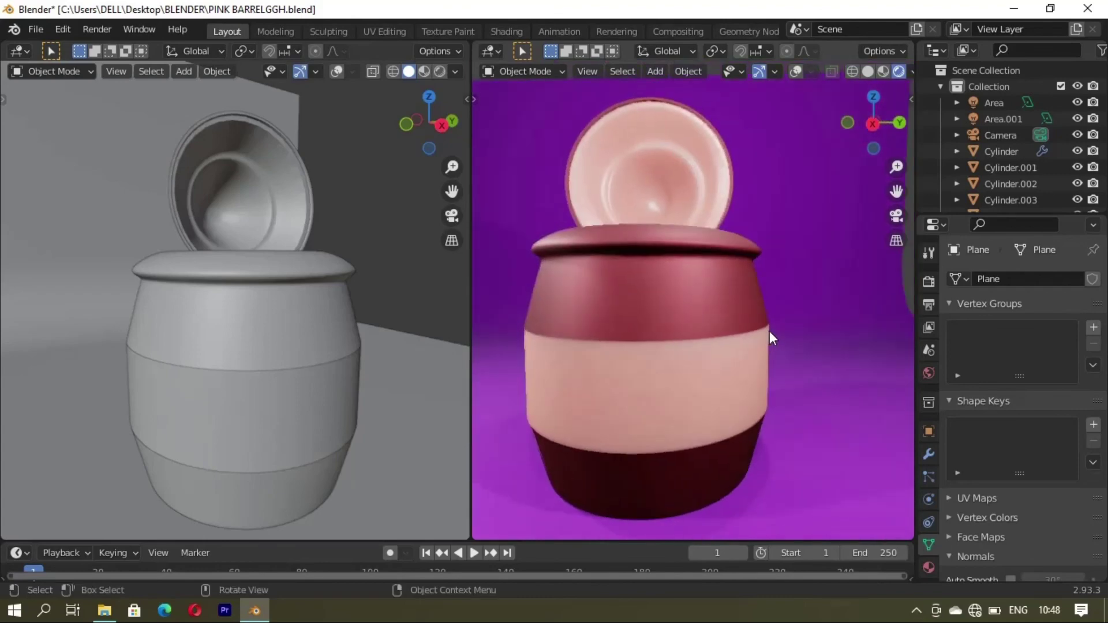